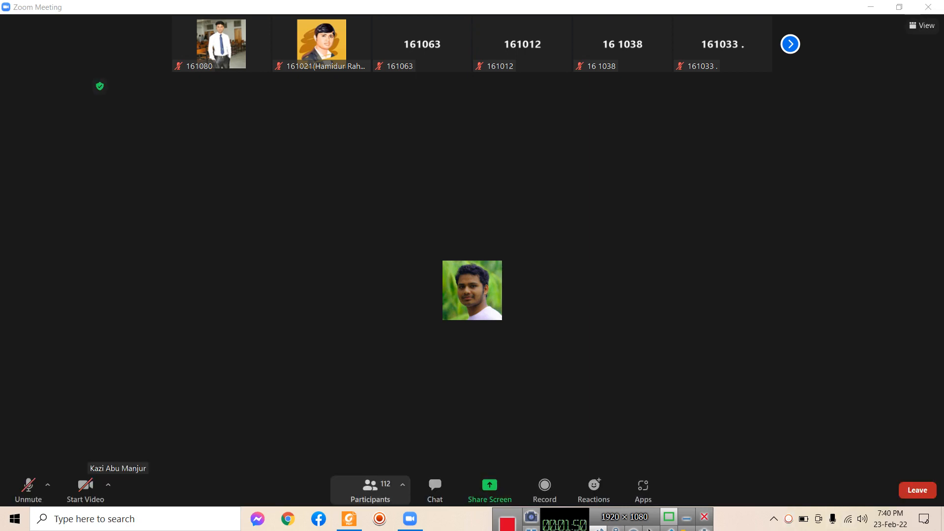
Open the meeting participants list and close it, twice
click(374, 486)
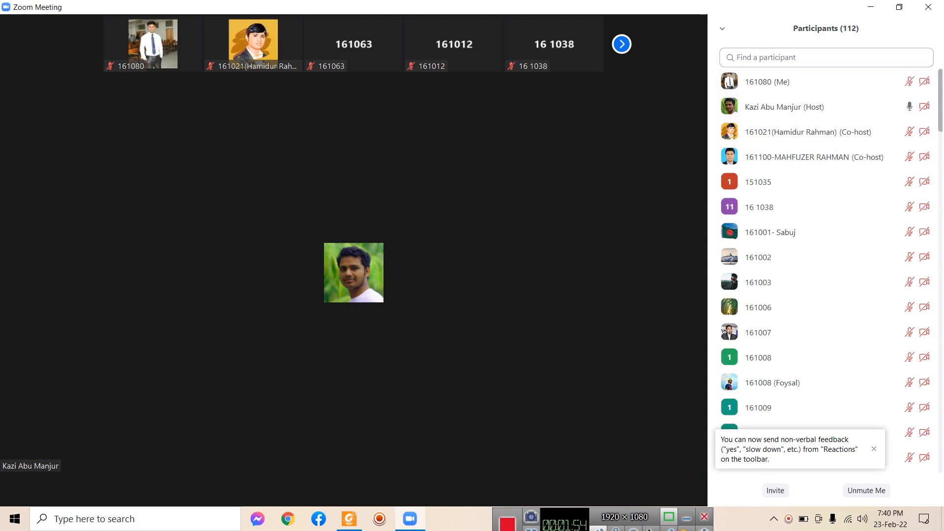
click(722, 28)
click(747, 44)
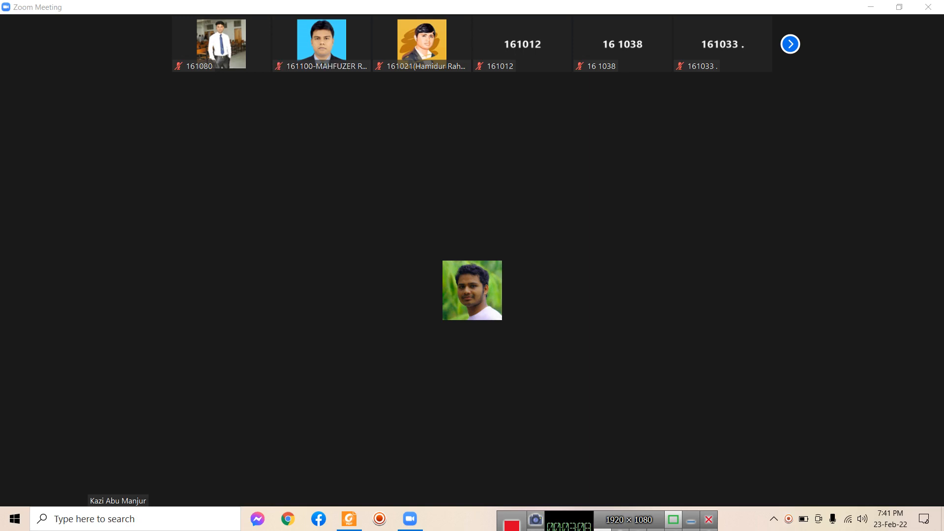
click(252, 486)
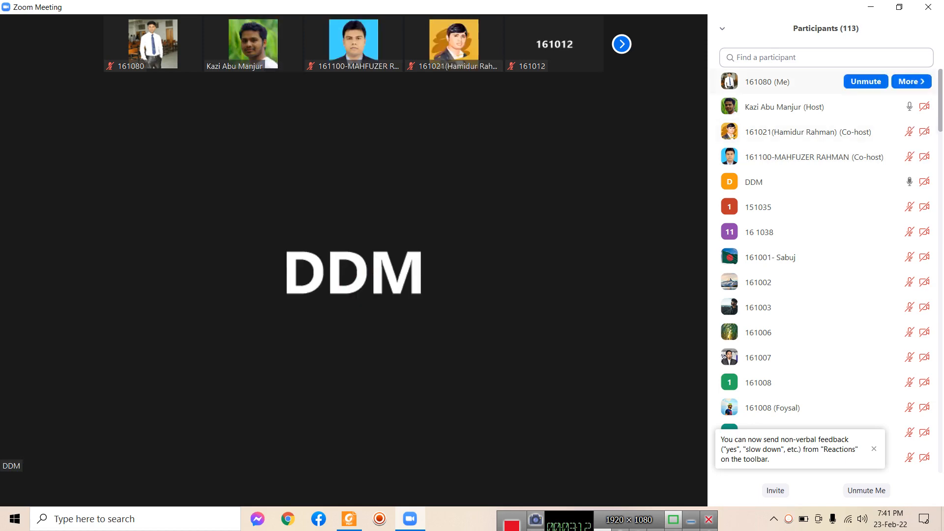
click(722, 28)
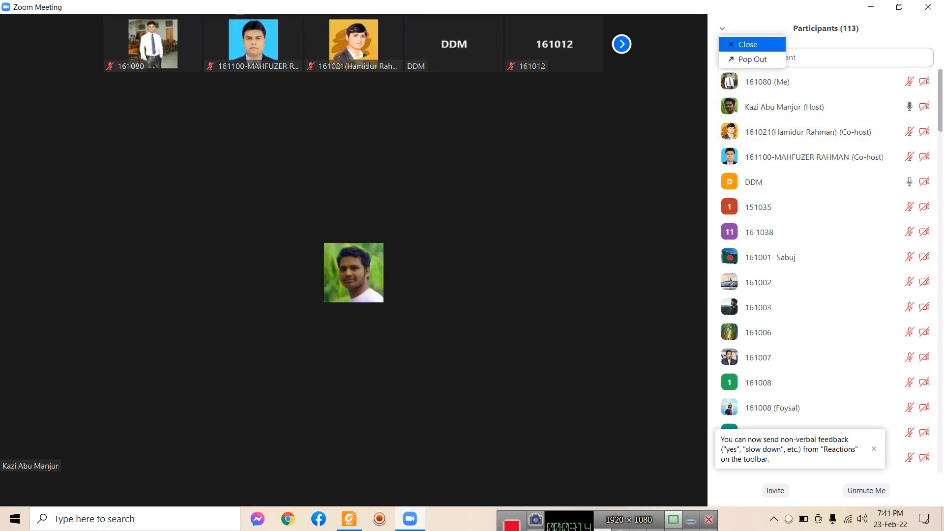
click(748, 44)
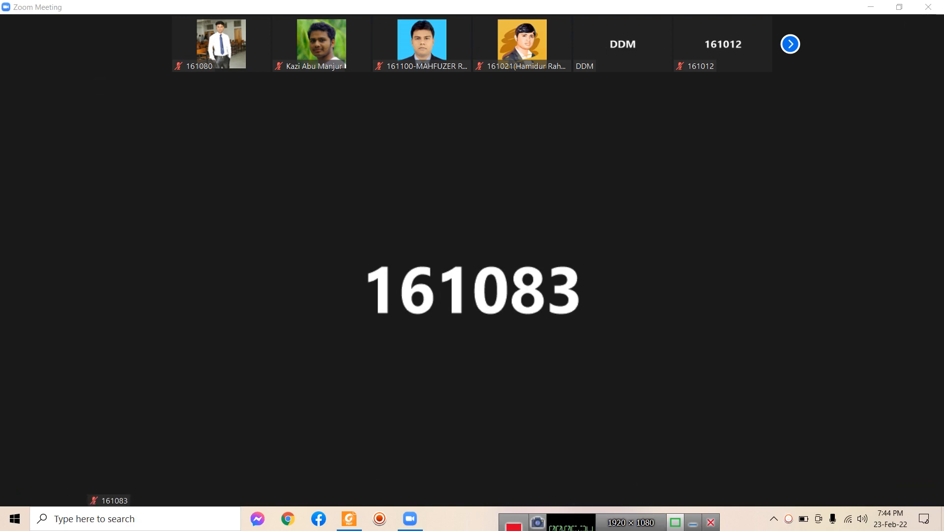
Show the hidden tray icons, then hide them again
mouse_move(578, 519)
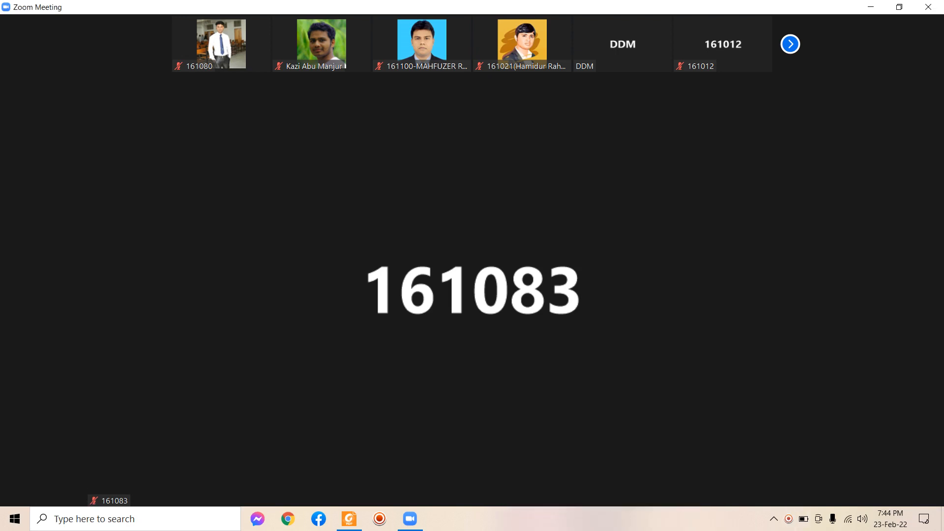
click(788, 519)
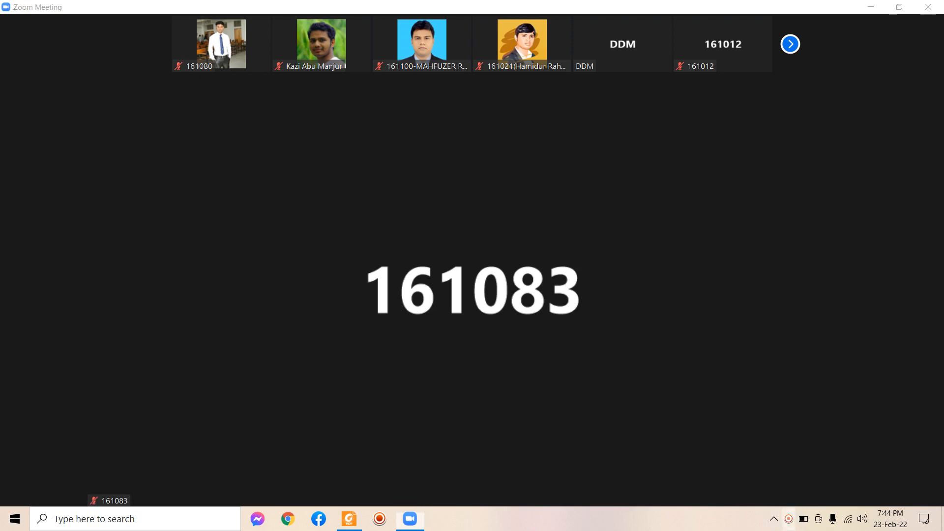
click(773, 518)
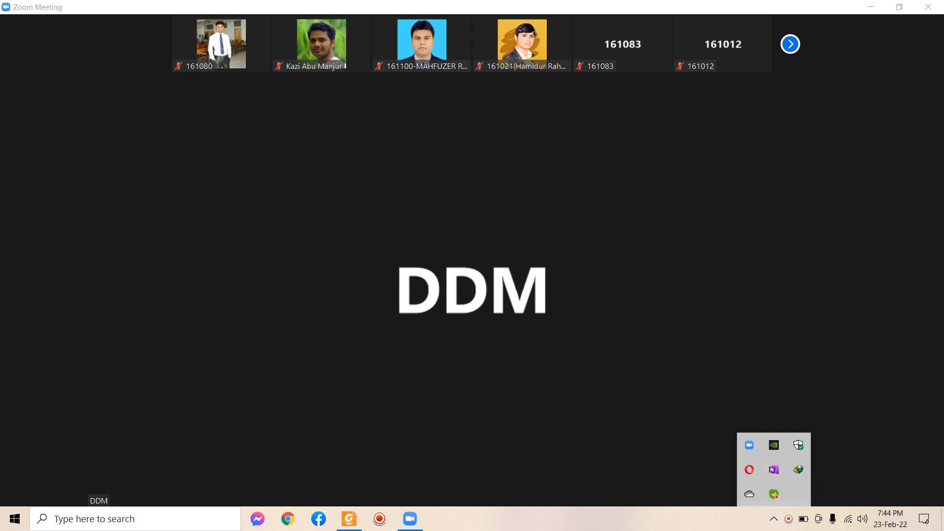
click(773, 519)
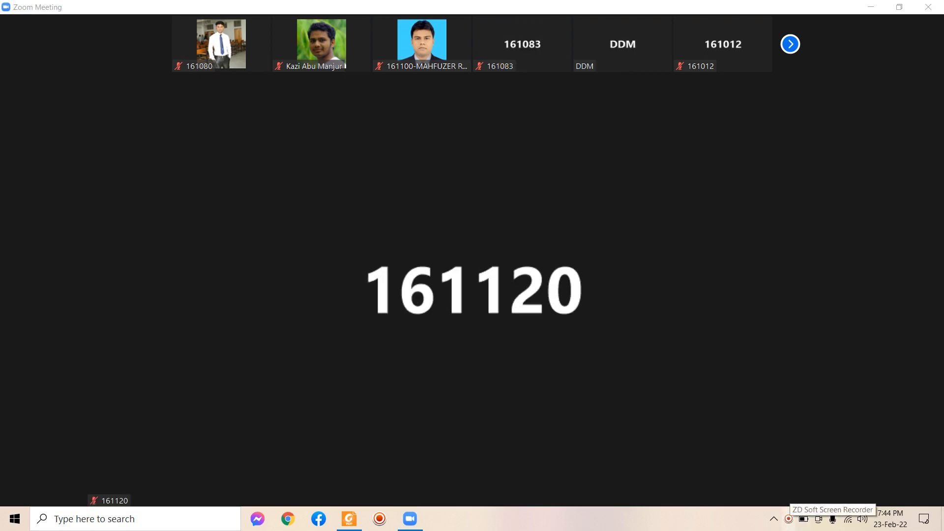
View the screen recorder's tray menu, dismiss it, and reopen the hidden icons flyout
right_click(788, 519)
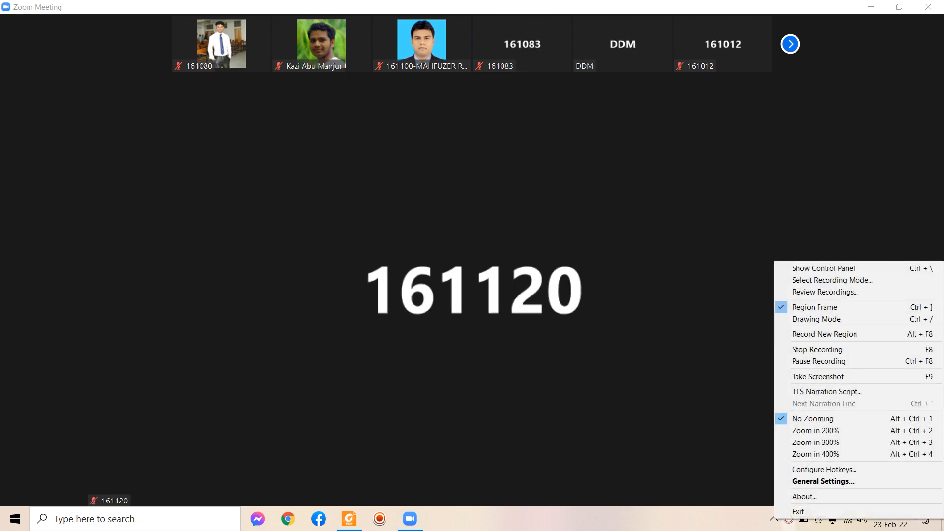
click(788, 519)
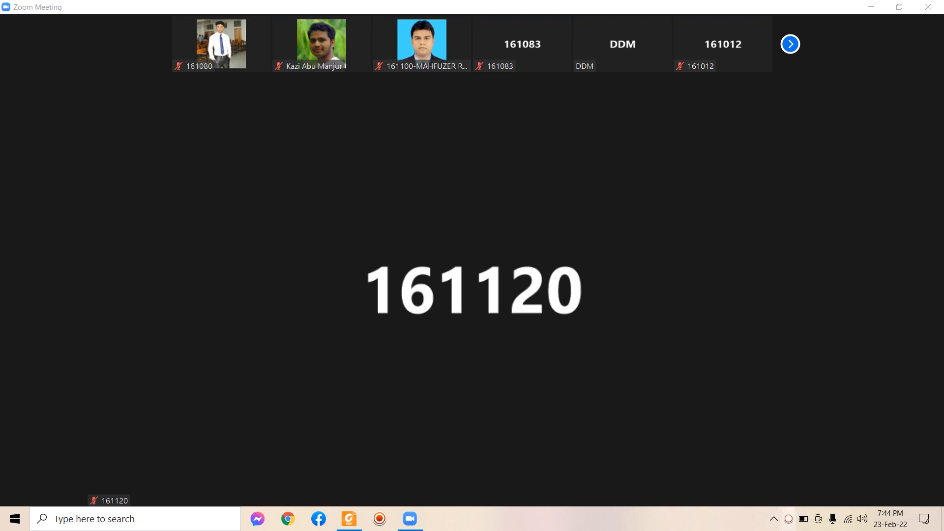
click(773, 519)
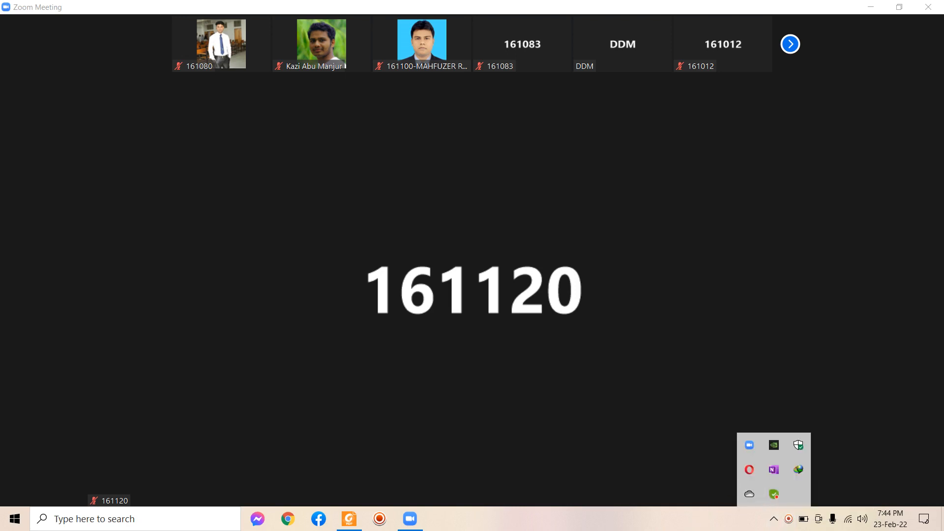
click(773, 518)
click(773, 518)
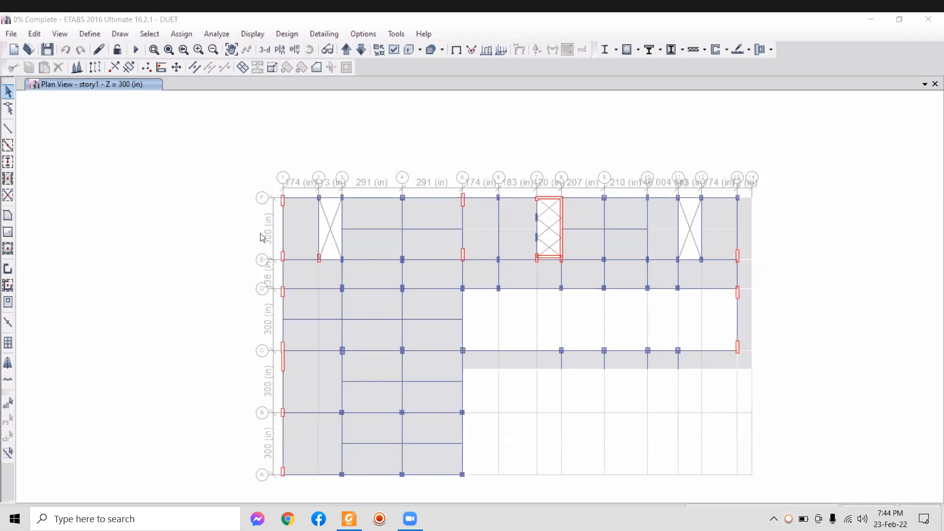
Show the hidden tray icons, then hide them again
right_click(729, 518)
click(774, 519)
click(773, 519)
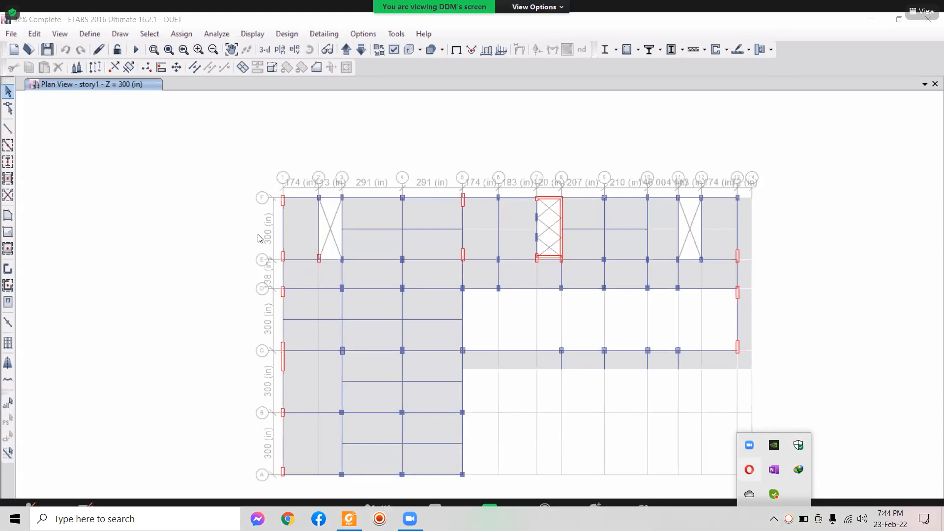
click(788, 518)
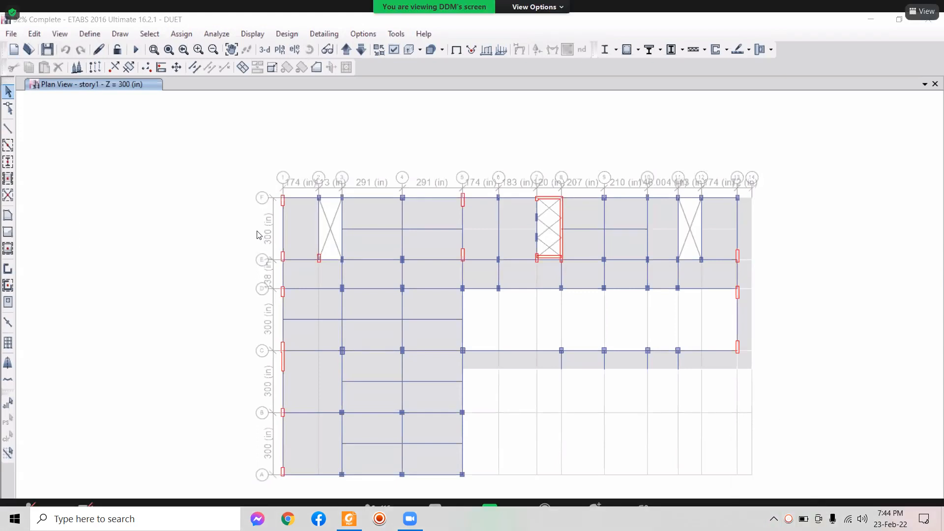
Exit full screen and minimize the meeting to a floating thumbnail
click(921, 11)
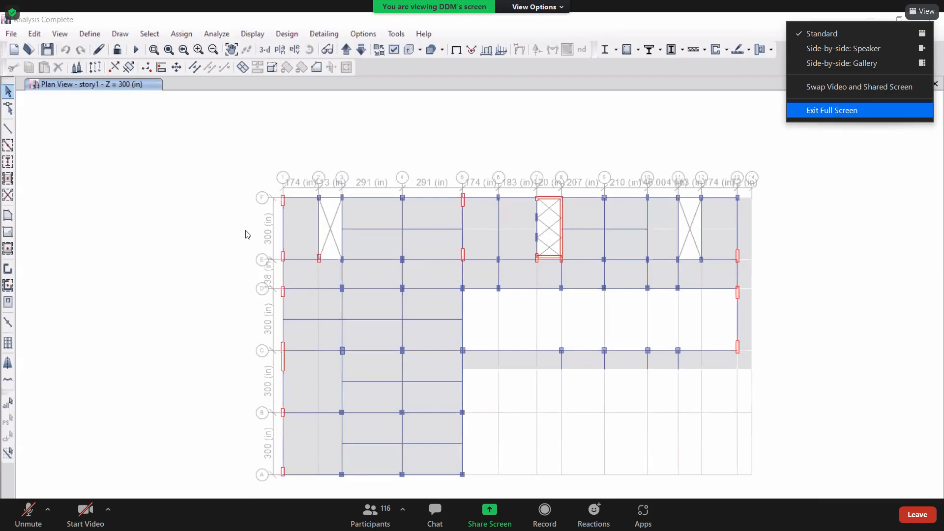
click(831, 110)
click(870, 7)
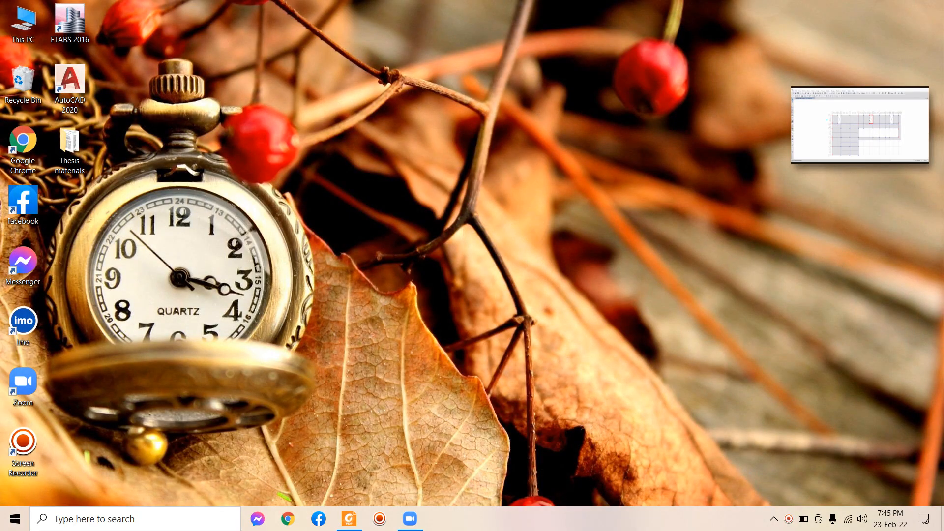
click(913, 150)
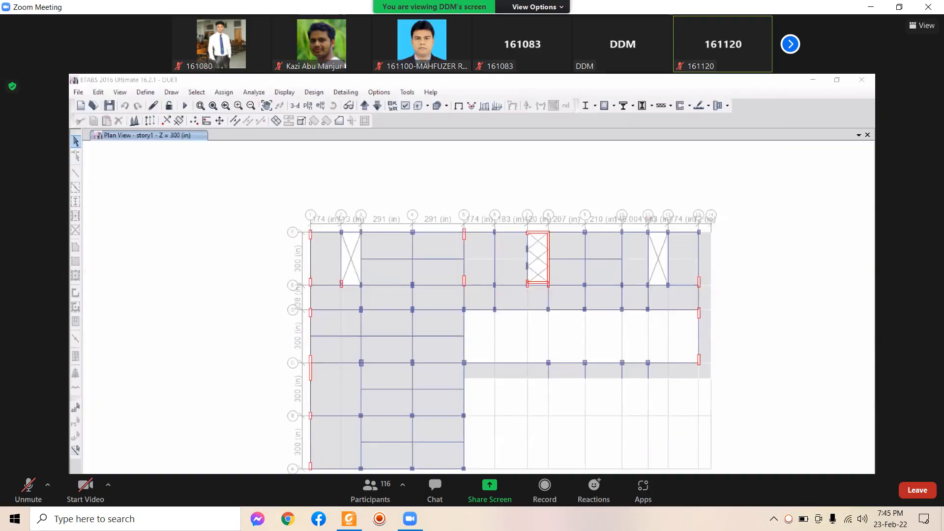
click(870, 7)
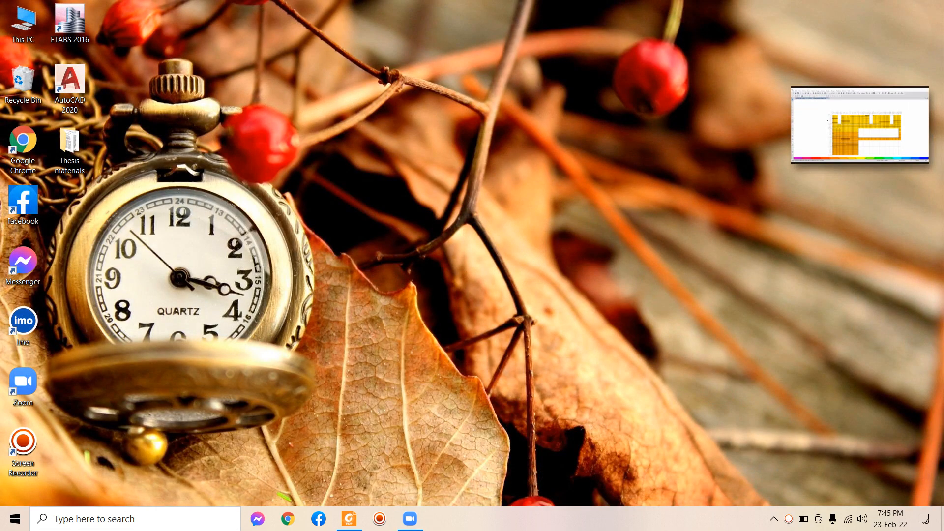
Show the screen recorder's Control Panel from its tray icon, then restore the meeting window
click(774, 519)
click(749, 469)
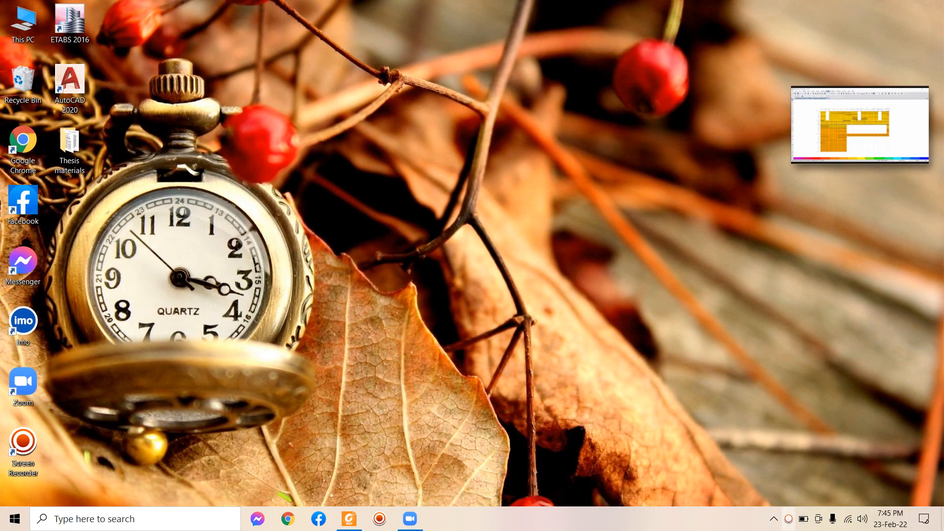
right_click(788, 519)
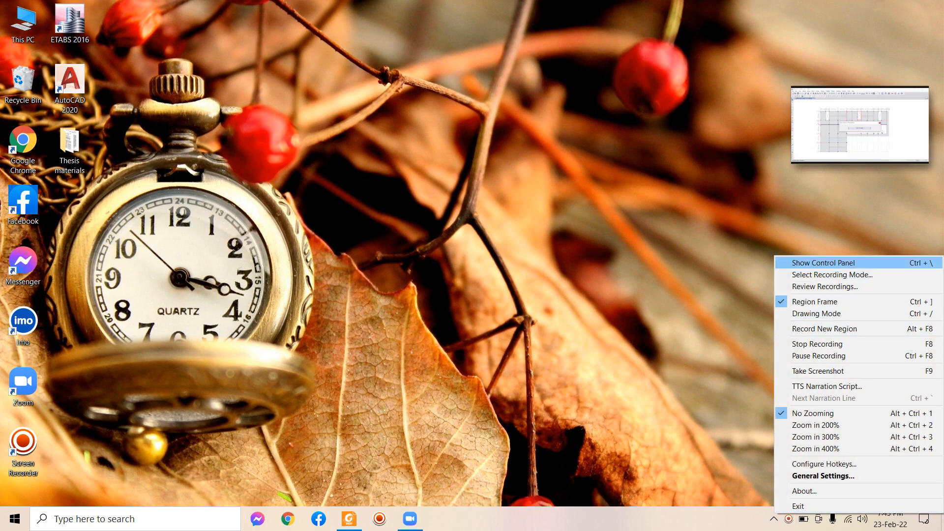
click(823, 263)
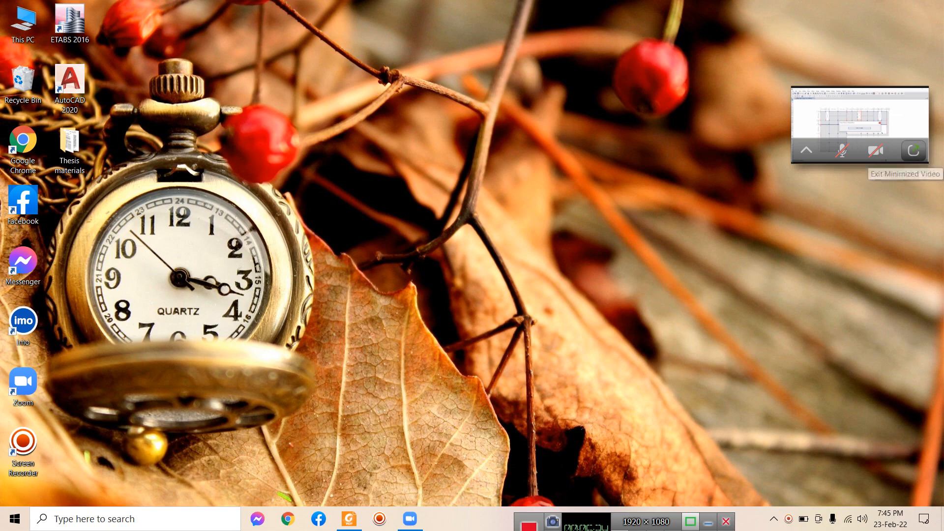
click(914, 151)
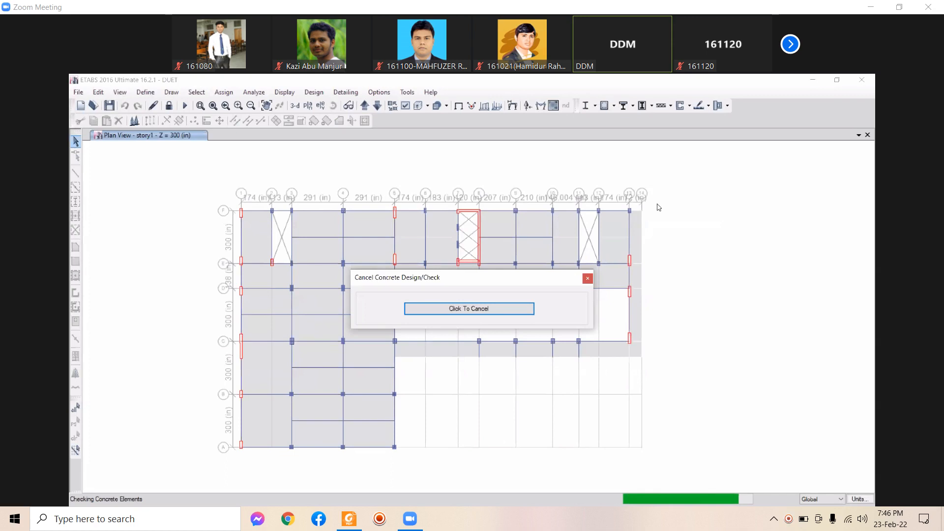
click(613, 108)
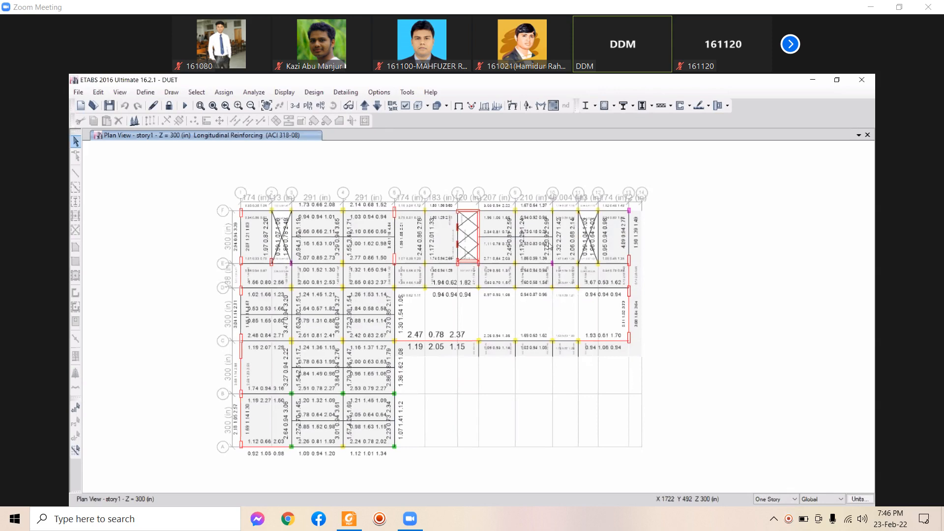
middle_drag(533, 171, 542, 169)
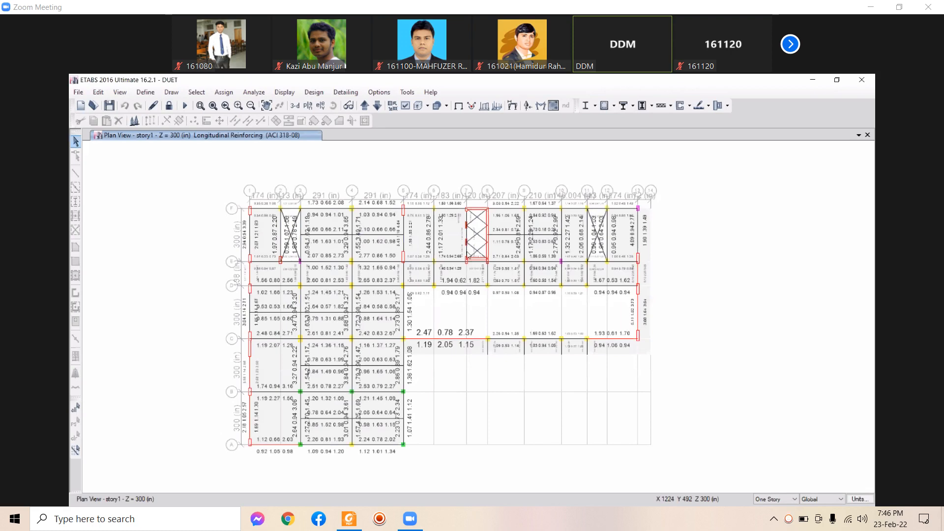
middle_drag(426, 320, 417, 301)
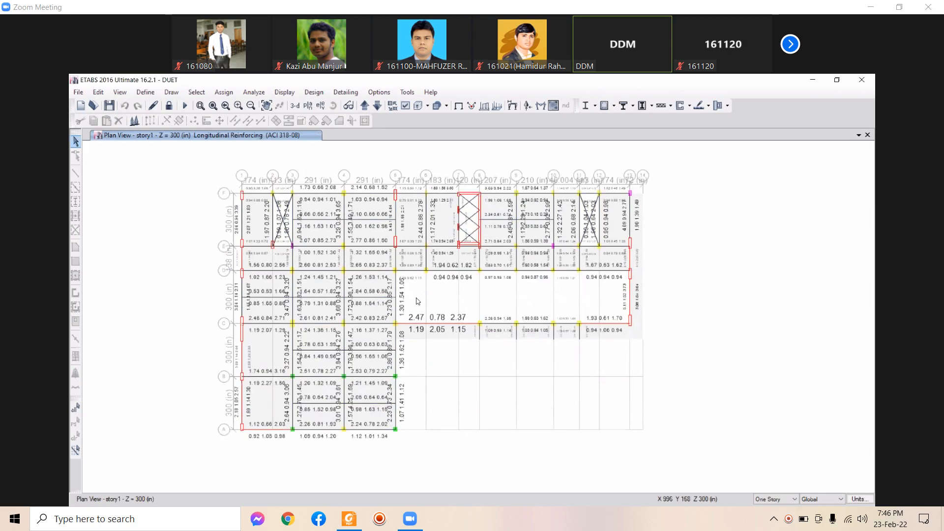
middle_drag(423, 295, 408, 278)
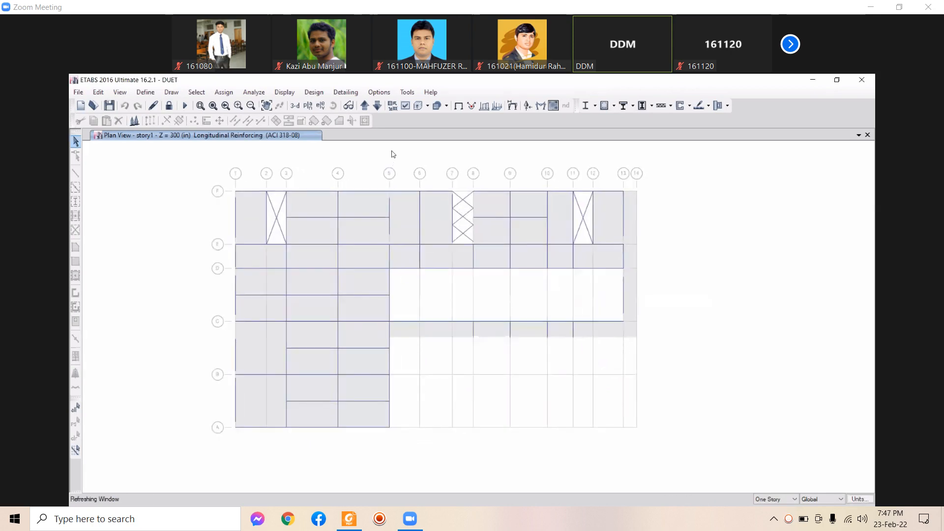
Step the plan view down to Base, then back up to GF
click(376, 105)
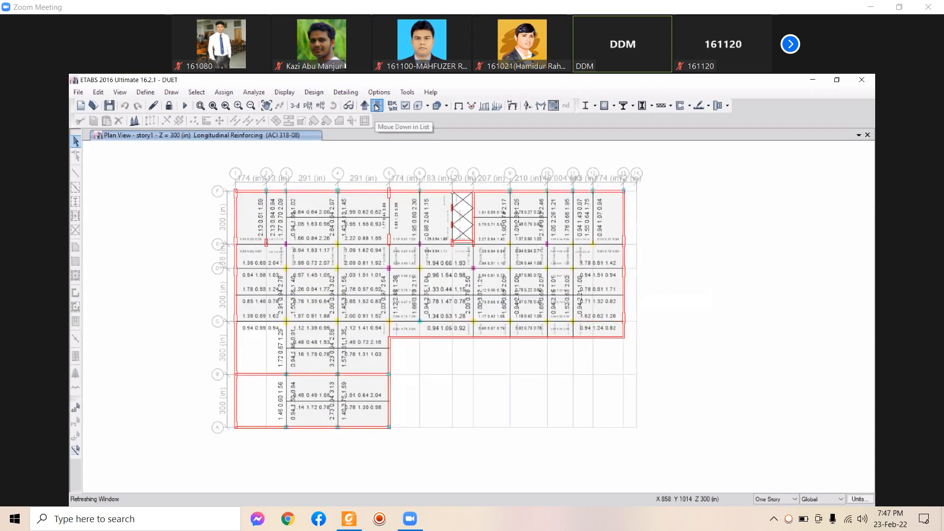
click(859, 135)
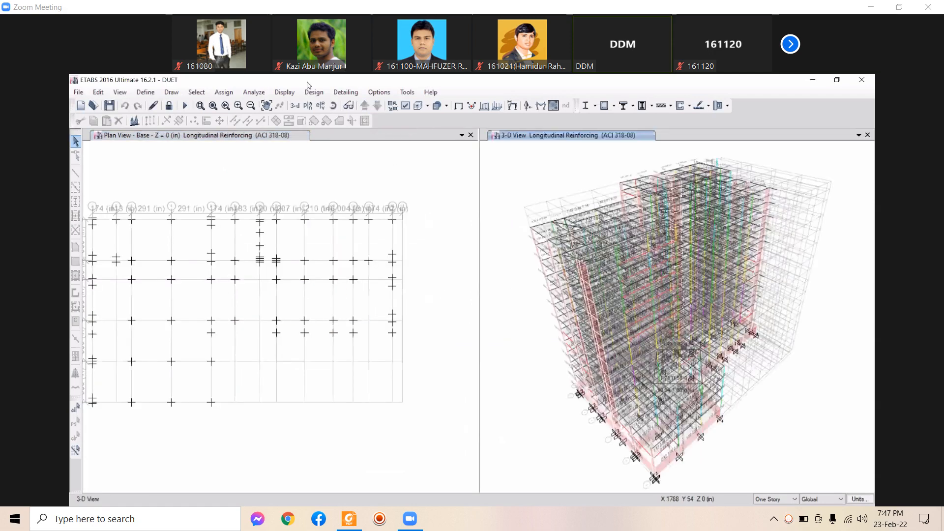
click(366, 107)
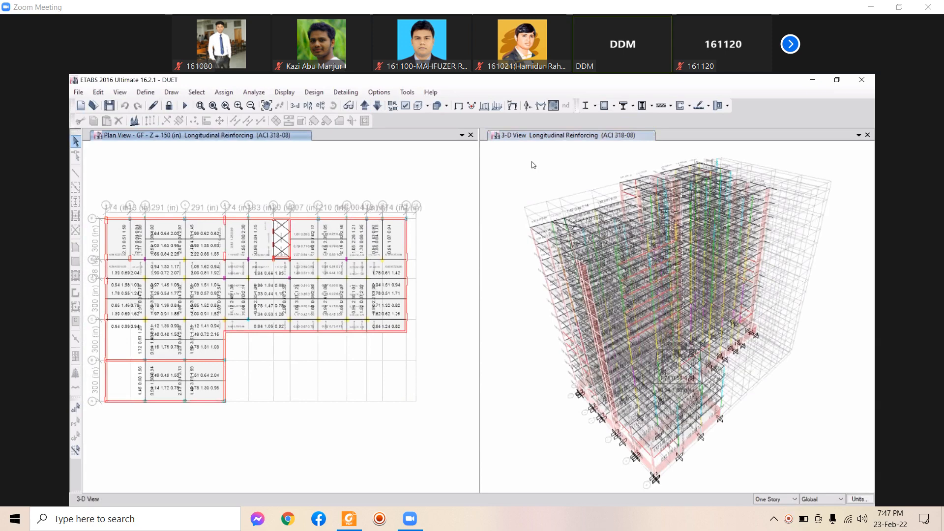
Set the right pane to show Elevation 8
click(252, 137)
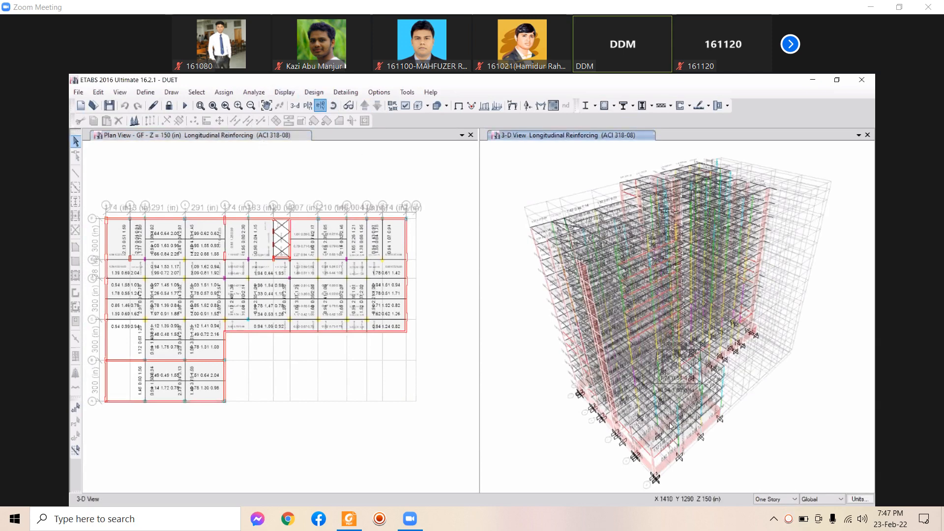
click(320, 105)
click(514, 426)
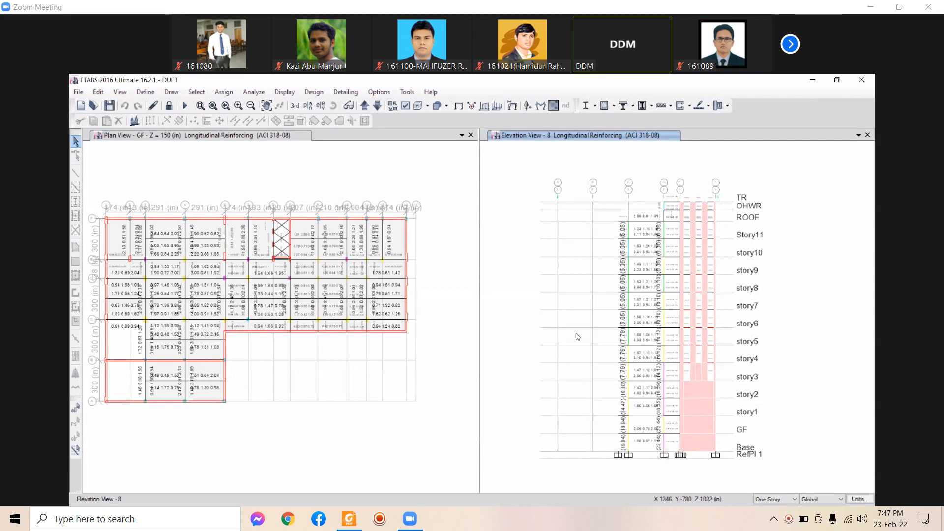
Nudge the Elevation 8 drawing slightly left and up
middle_drag(682, 358, 678, 357)
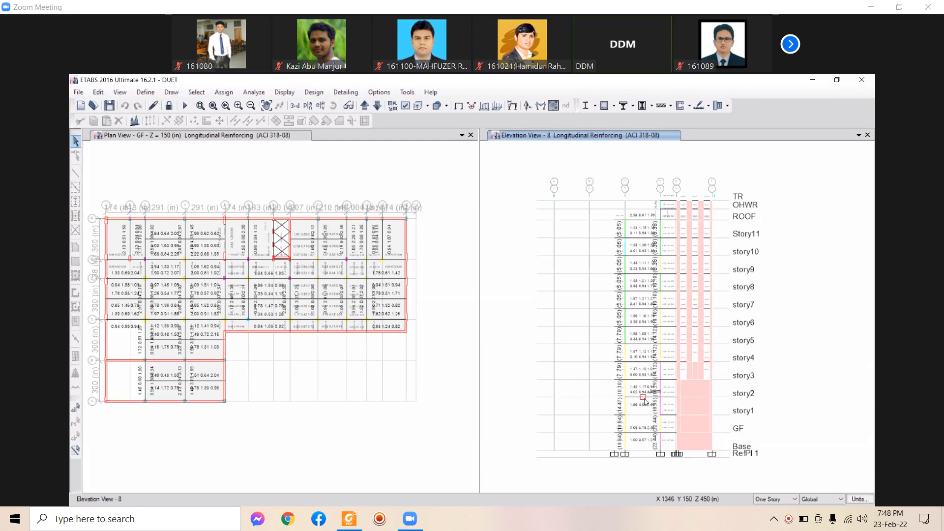
middle_drag(668, 400, 662, 399)
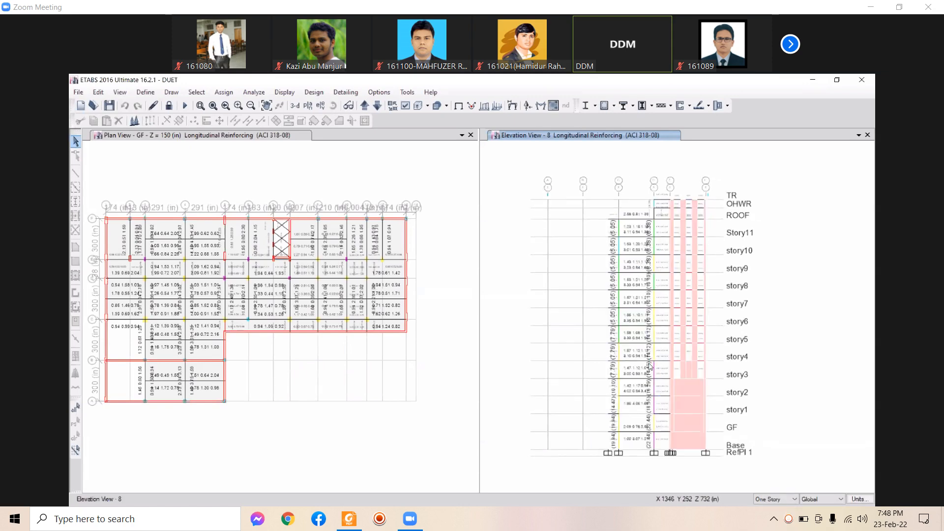
middle_drag(651, 364, 643, 361)
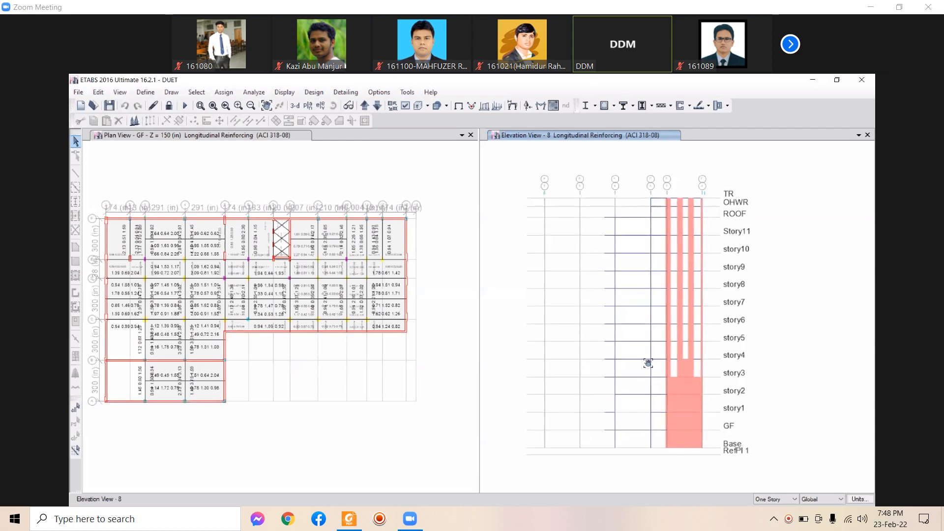
Step the plan view up from GF through story1 and story3 to story6
click(281, 266)
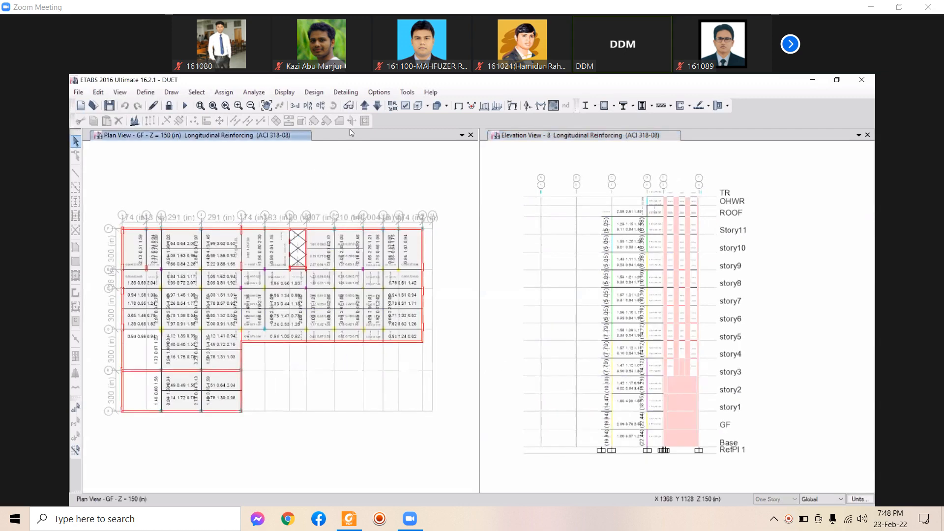
click(365, 104)
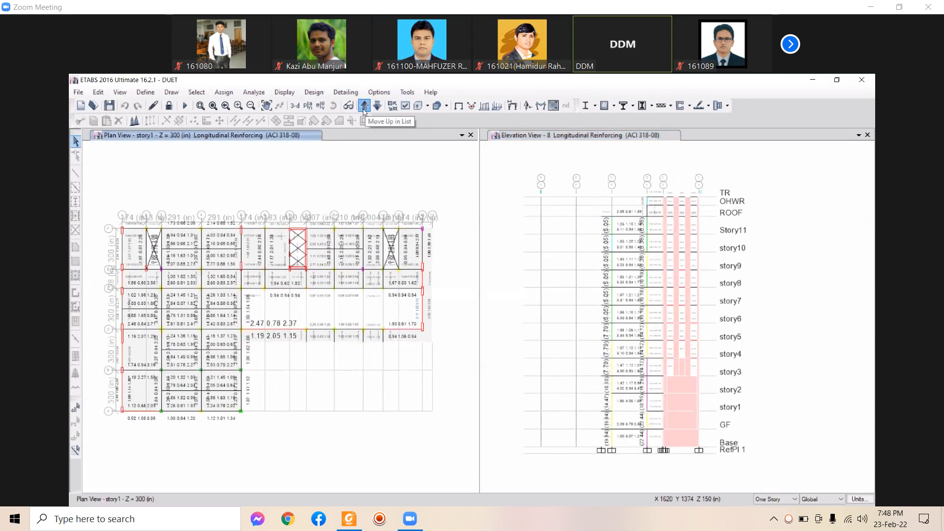
click(364, 109)
click(364, 109)
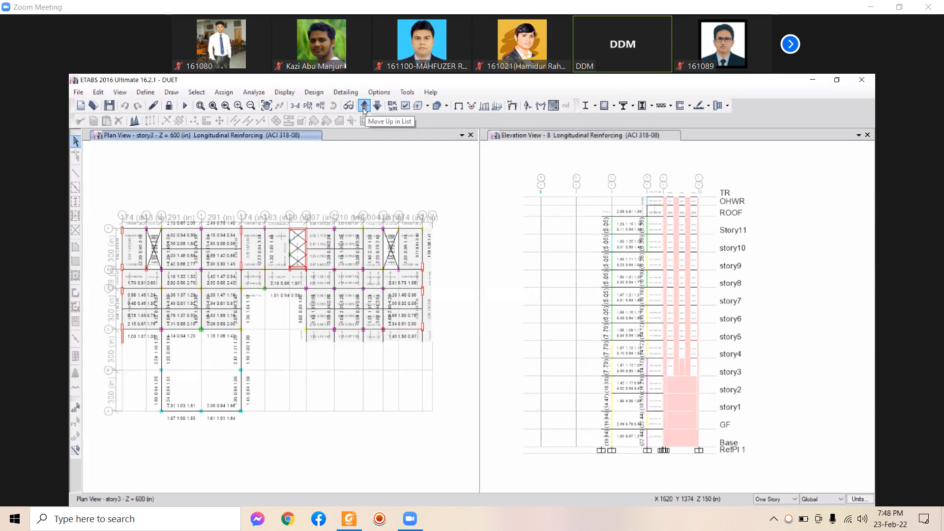
click(364, 106)
click(364, 106)
Step the plan up to story10, back down to story7, and raise the system volume
click(362, 107)
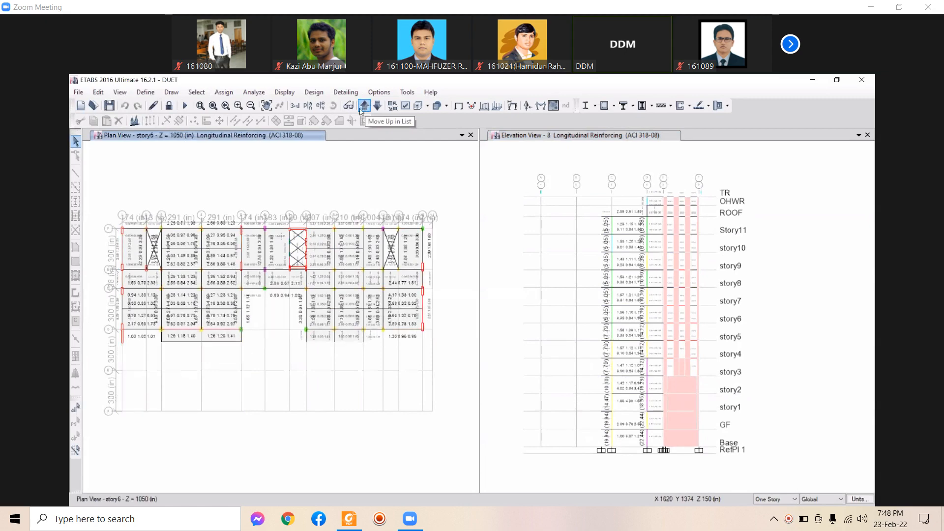
click(362, 106)
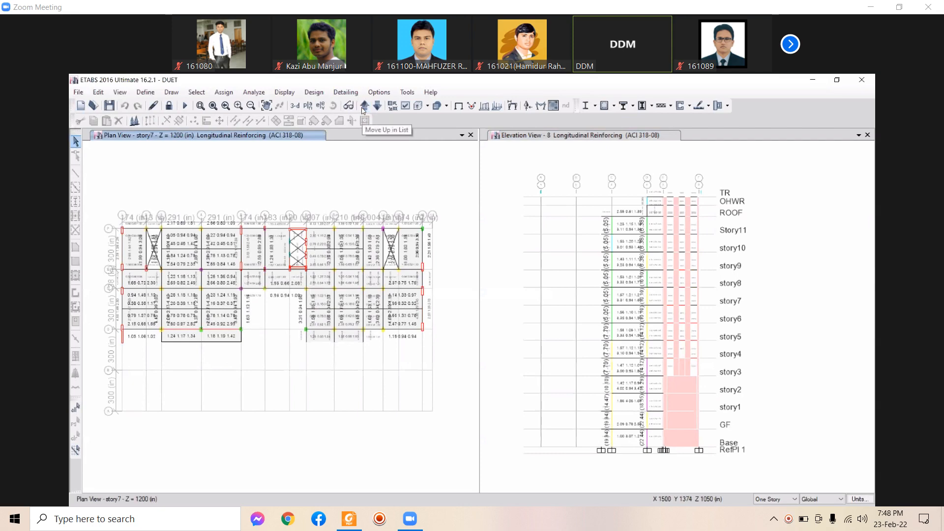
click(363, 106)
click(364, 106)
click(364, 106)
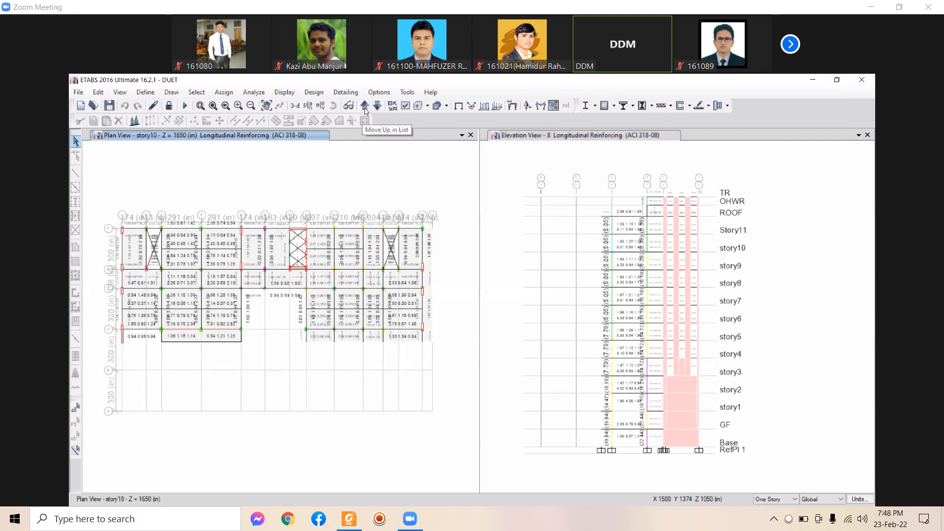
click(373, 110)
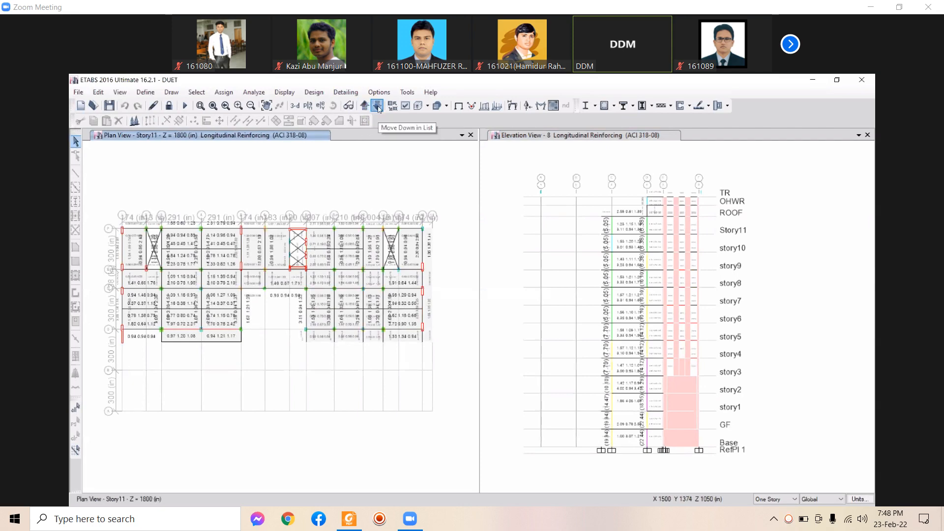
click(378, 109)
click(378, 109)
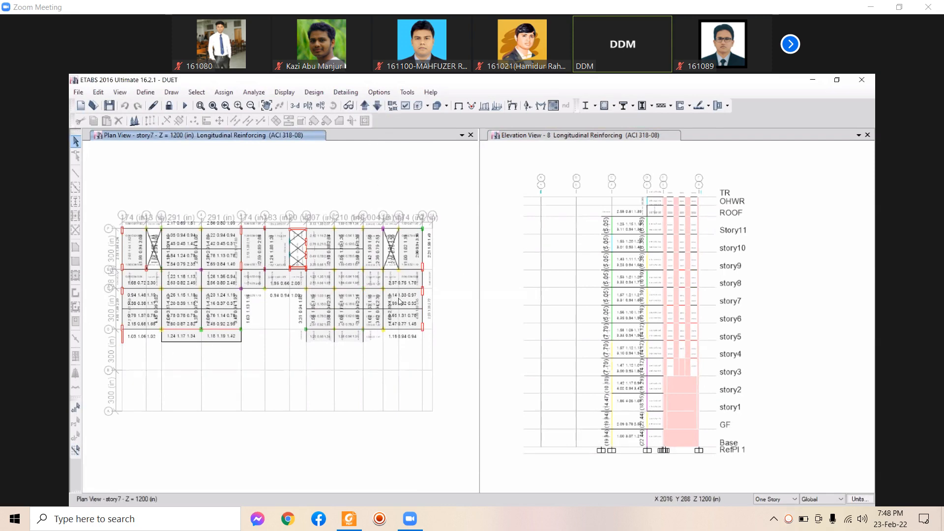
key(XF86AudioRaiseVolume)
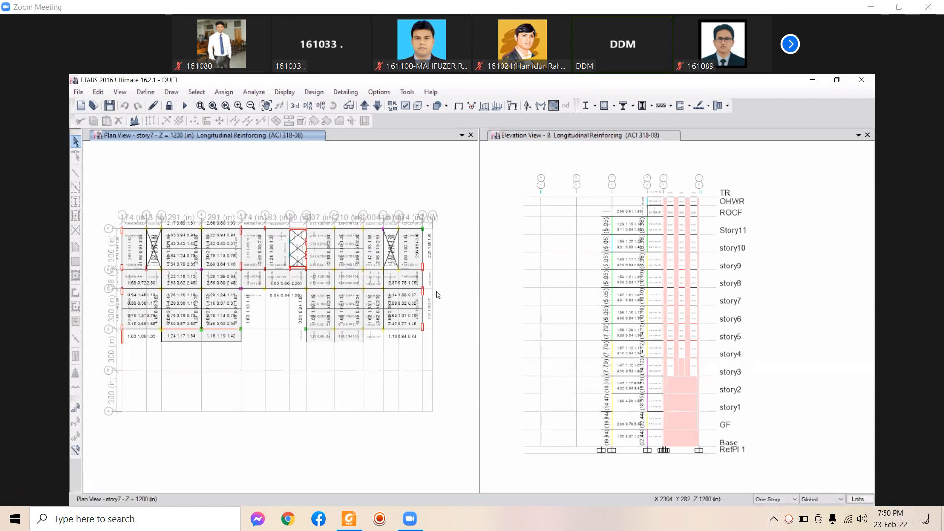
right_click(788, 518)
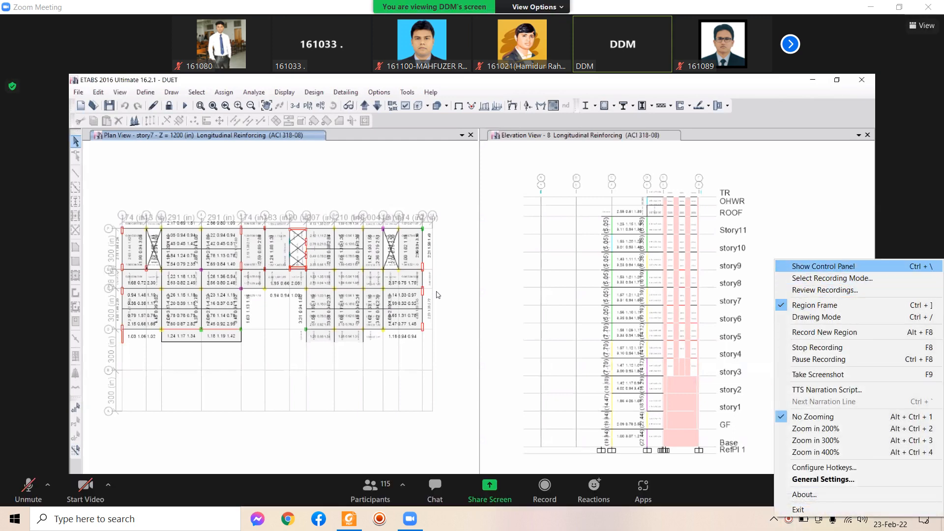
click(823, 265)
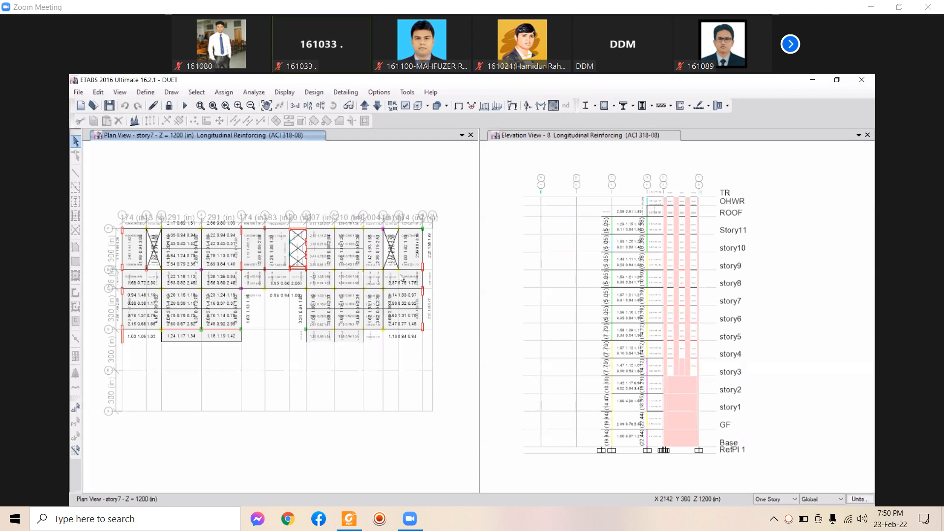
middle_drag(438, 340, 449, 314)
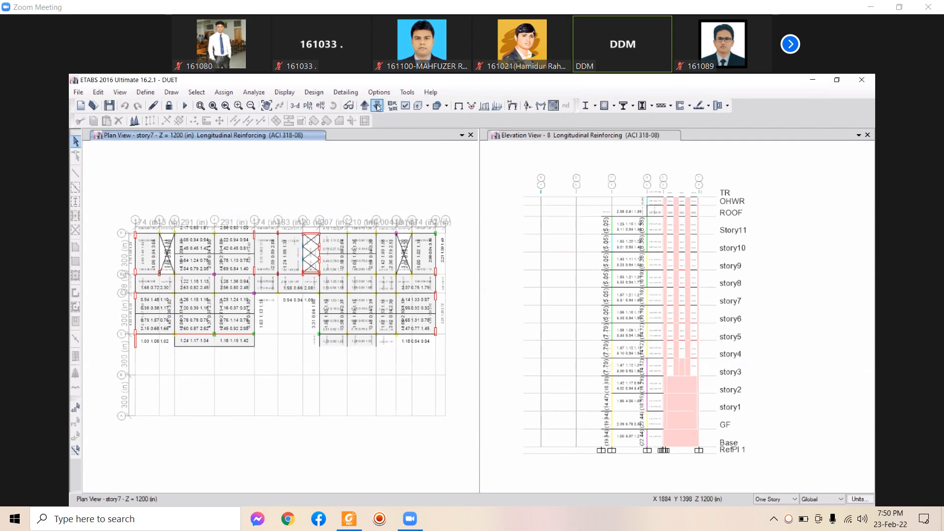
Step the plan view down from story7 to story3
click(377, 107)
click(378, 106)
click(378, 107)
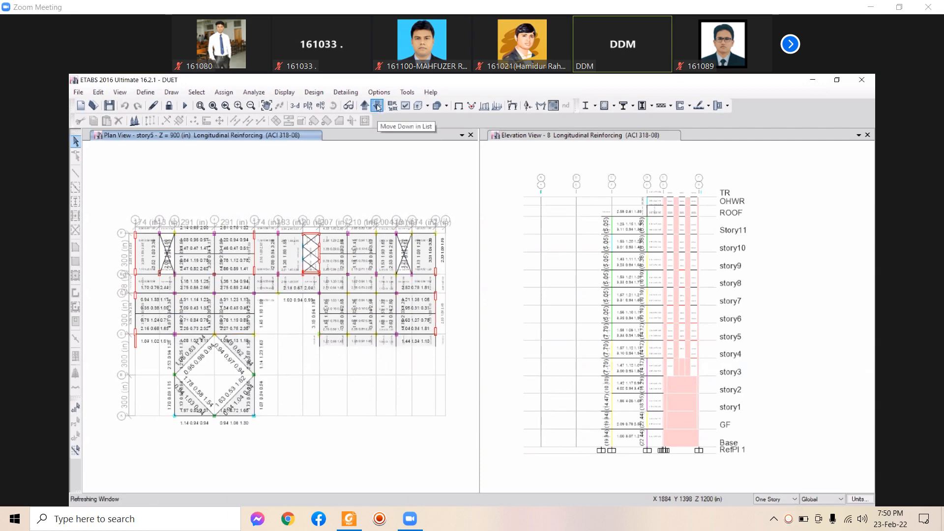
click(377, 106)
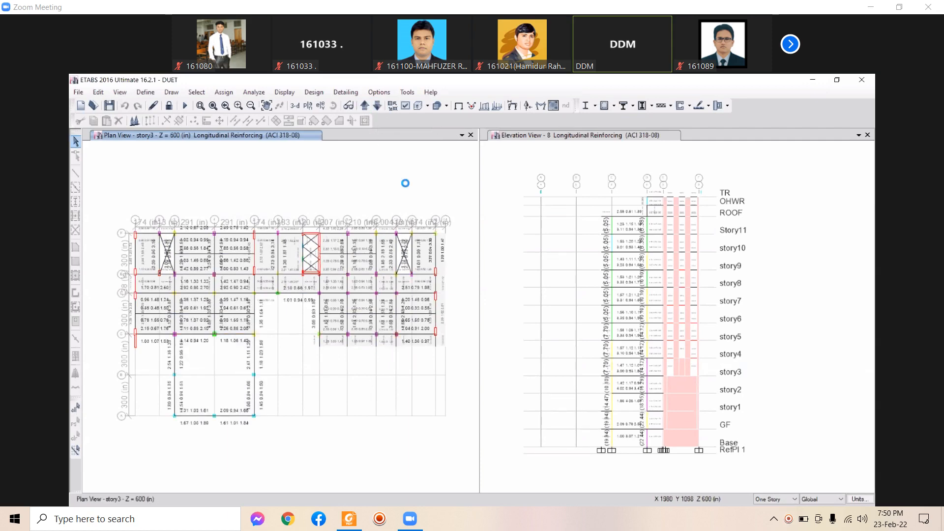
Pan the story3 plan and zoom into its left bays' reinforcing values
middle_drag(415, 193, 410, 185)
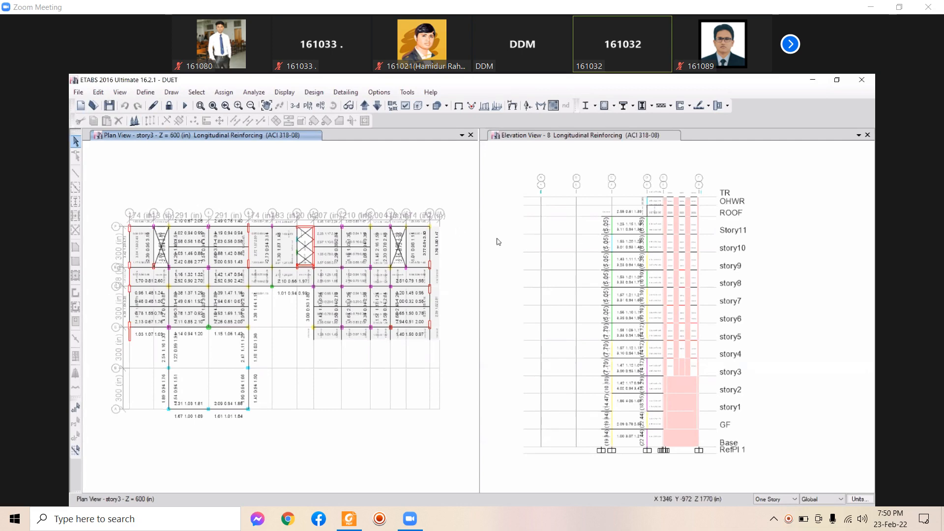
middle_drag(444, 290, 443, 279)
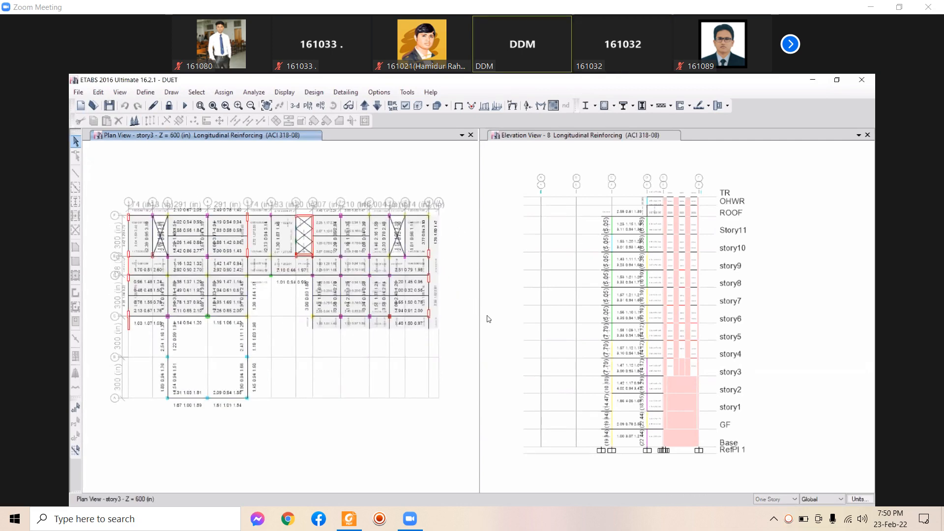
middle_drag(430, 331, 430, 360)
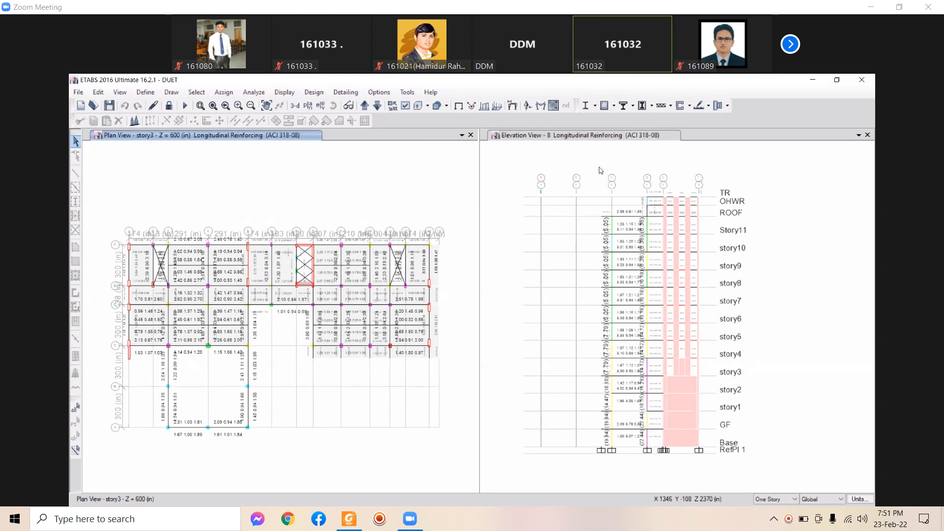
middle_drag(629, 173, 625, 171)
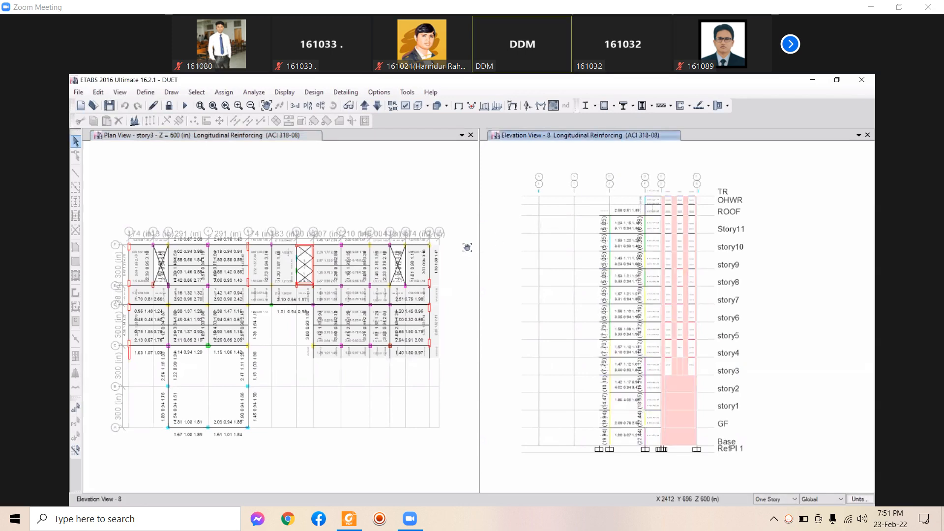
middle_drag(467, 247, 468, 237)
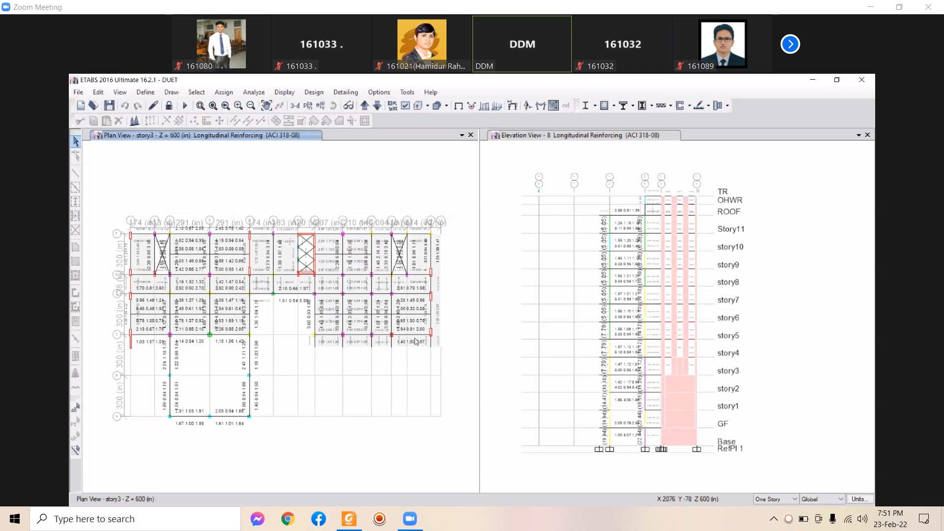
middle_drag(451, 334, 451, 339)
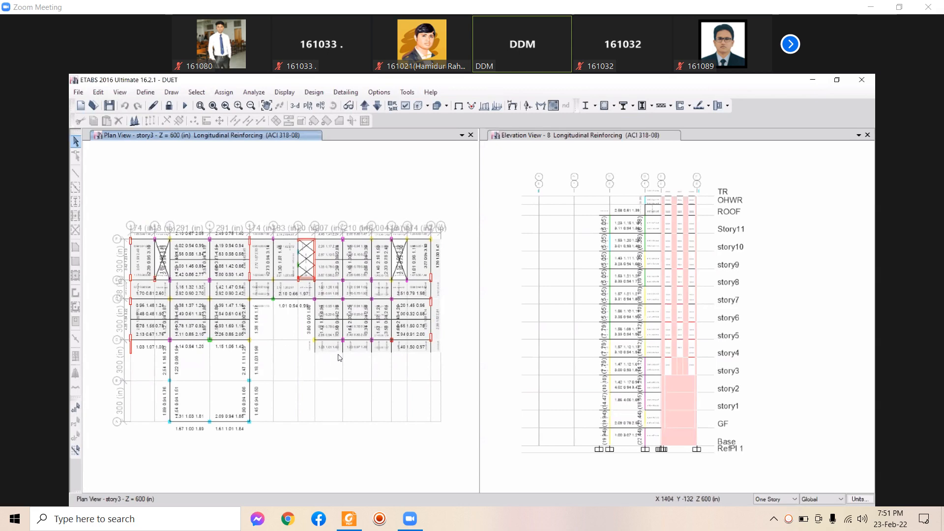
middle_drag(431, 322, 435, 333)
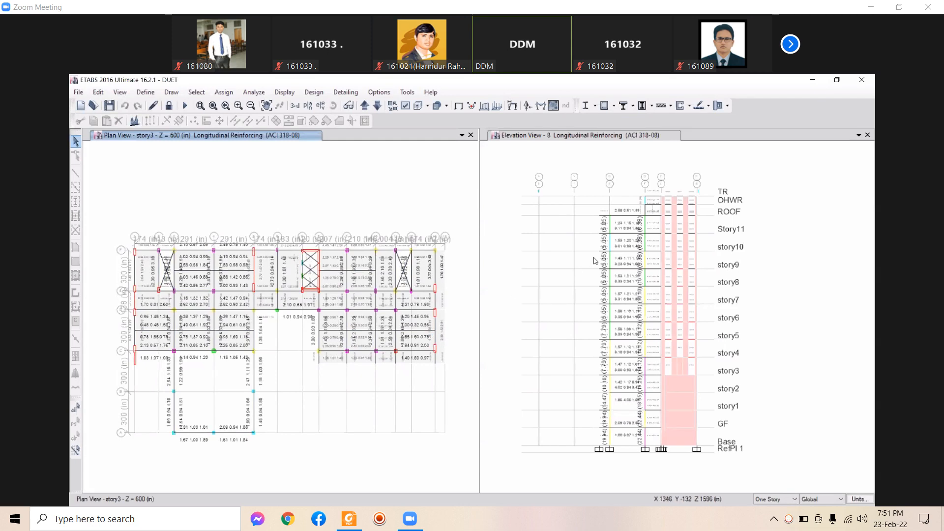
middle_drag(462, 170, 466, 172)
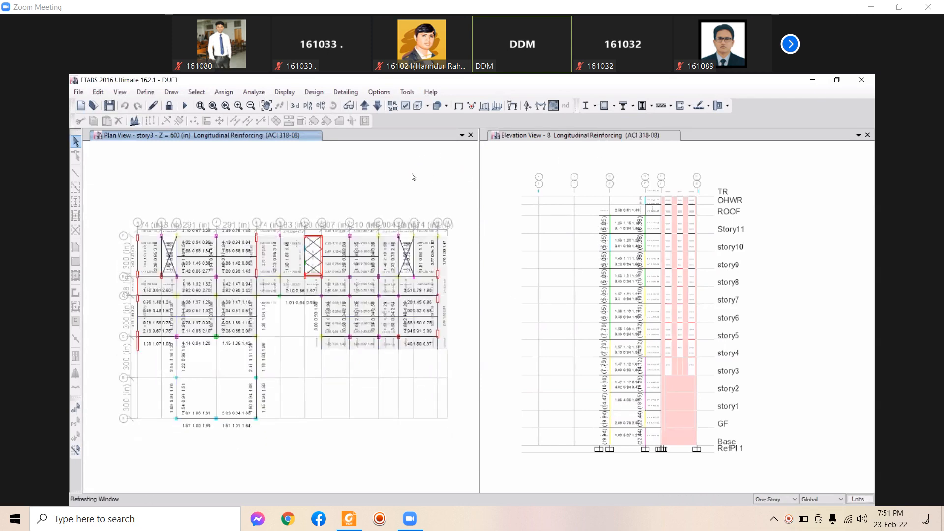
scroll(205, 268, up, 5)
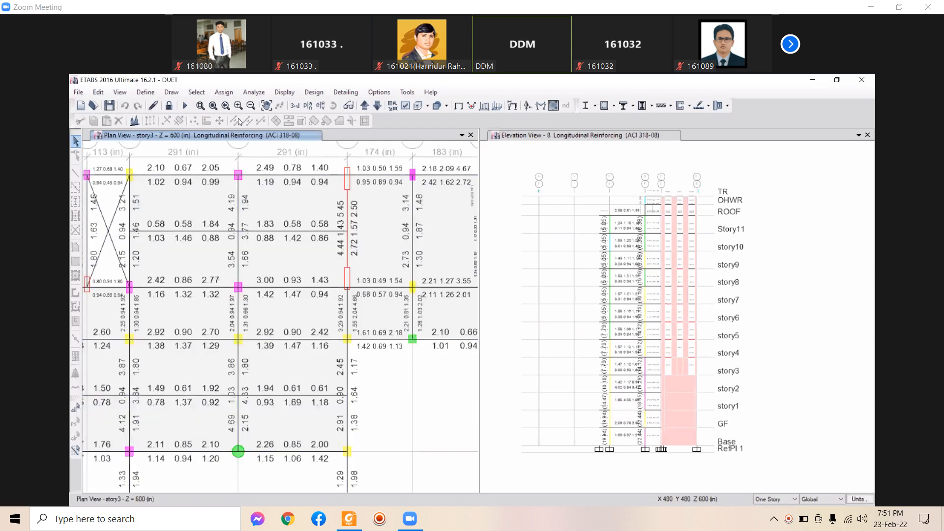
Zoom the plan to full view and show the Analysis > Results > Displacements Story Max/Avg Drifts table
click(213, 105)
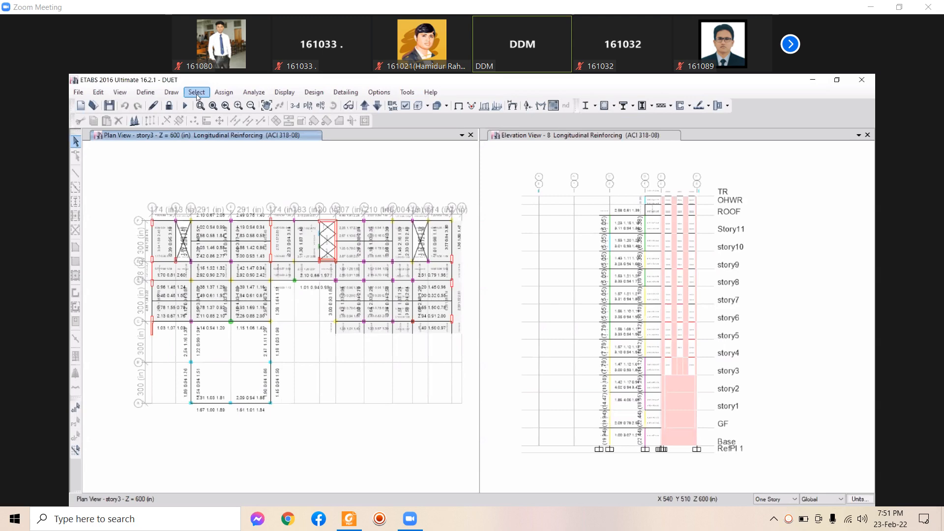
click(283, 93)
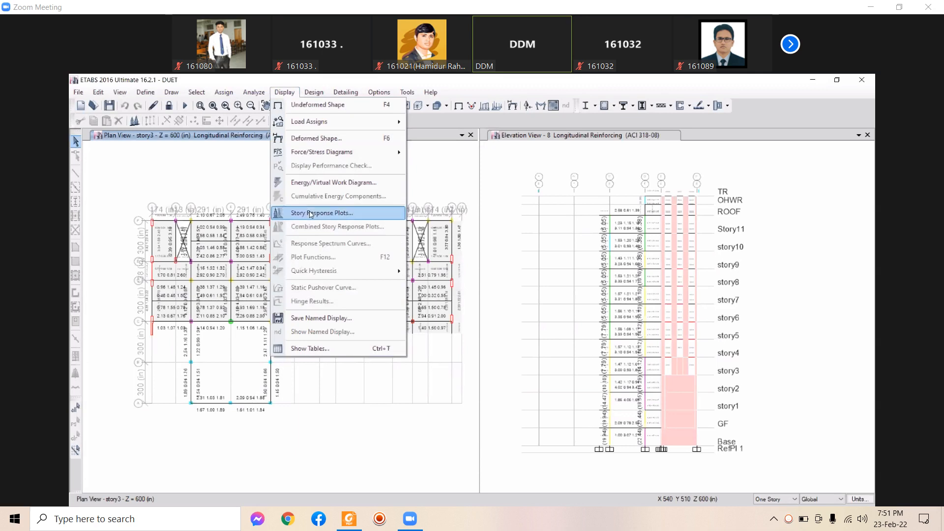
click(350, 349)
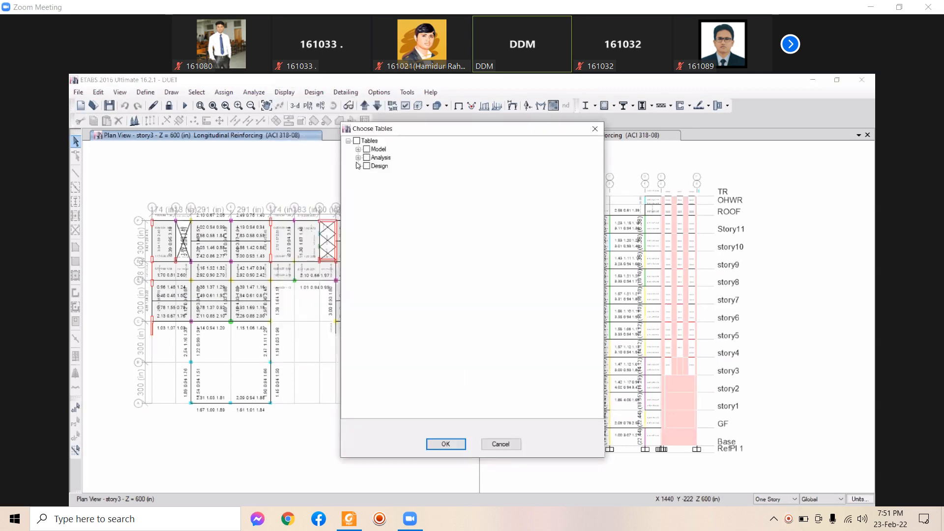
click(358, 158)
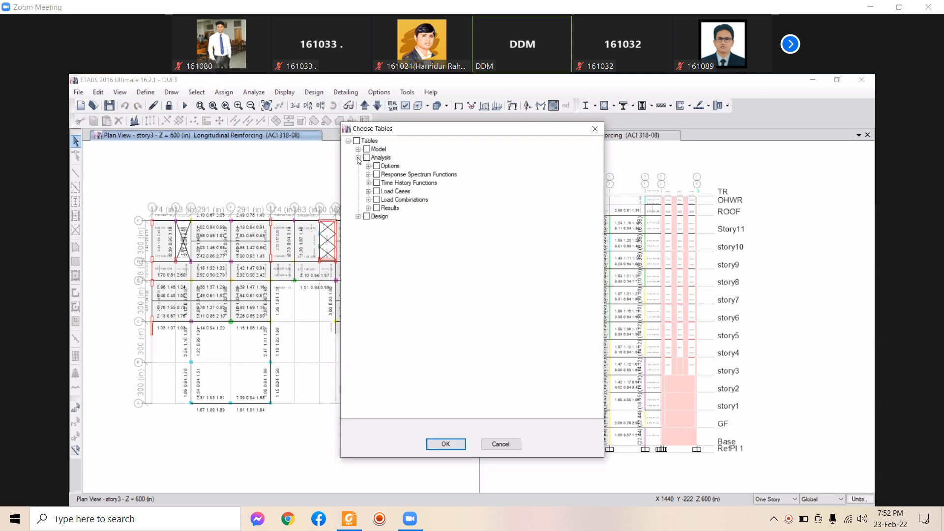
click(368, 208)
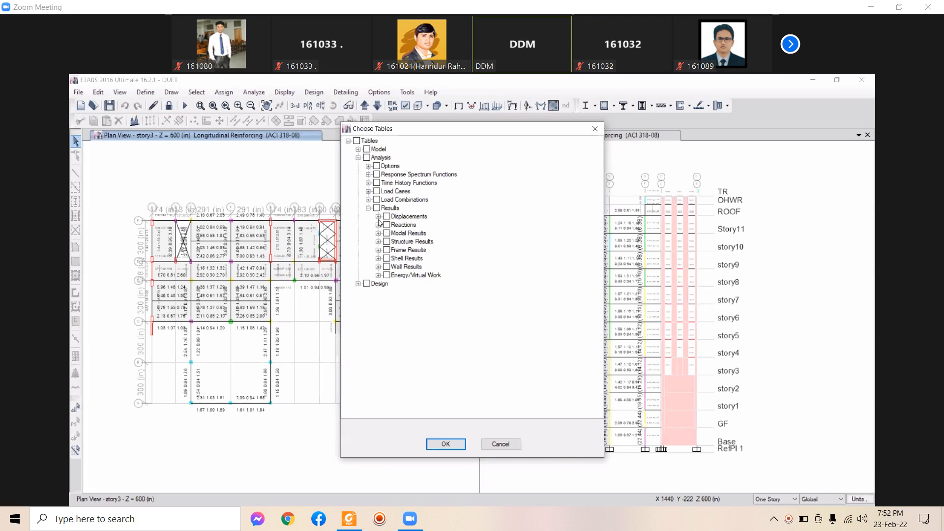
click(378, 216)
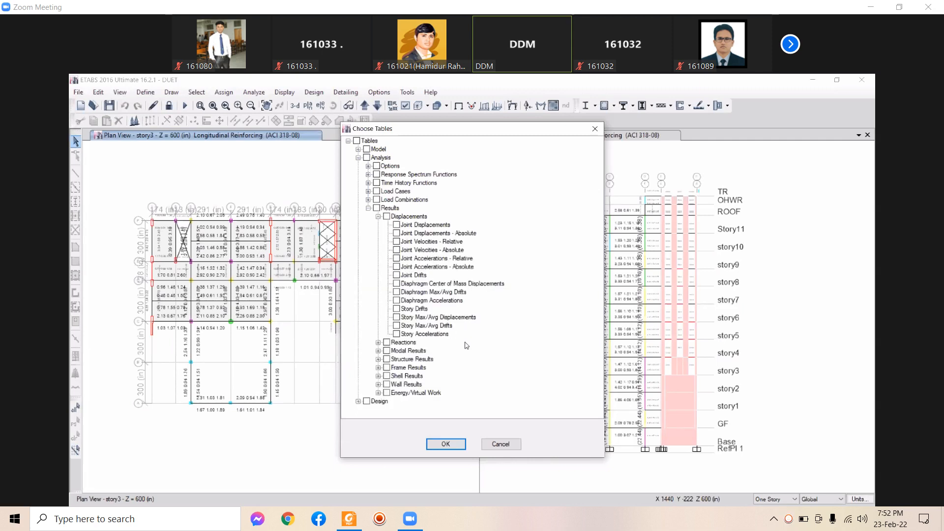
click(396, 325)
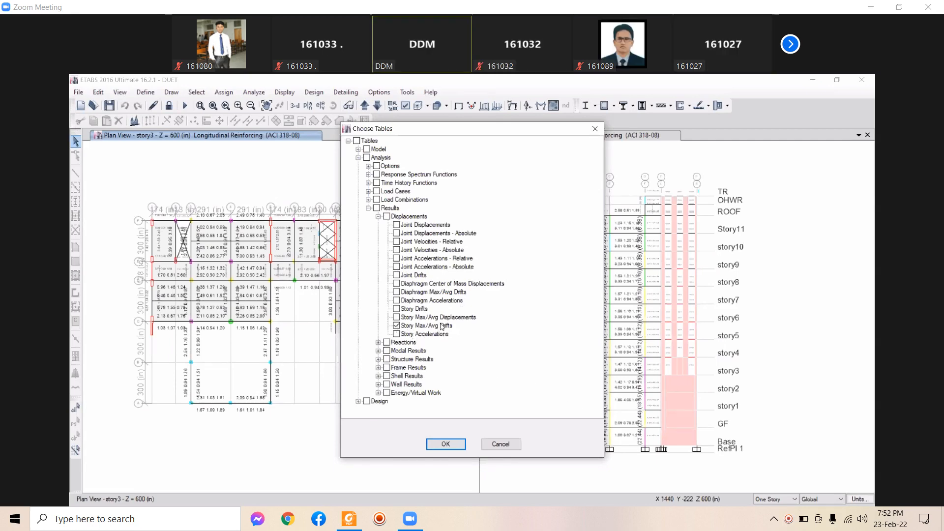
click(445, 445)
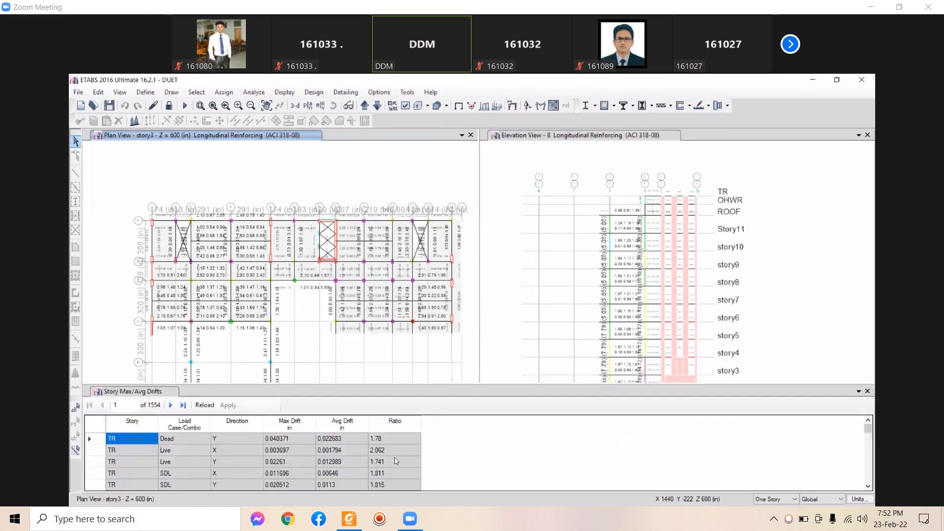
Filter the drift table's Load Case/Combo column to the Ex case
scroll(396, 460, down, 3)
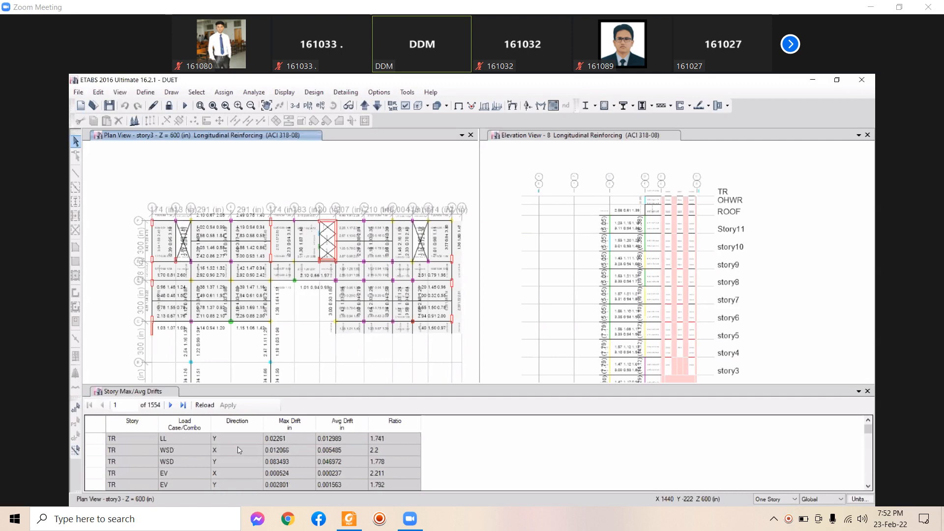
scroll(162, 449, up, 1)
click(175, 424)
right_click(176, 424)
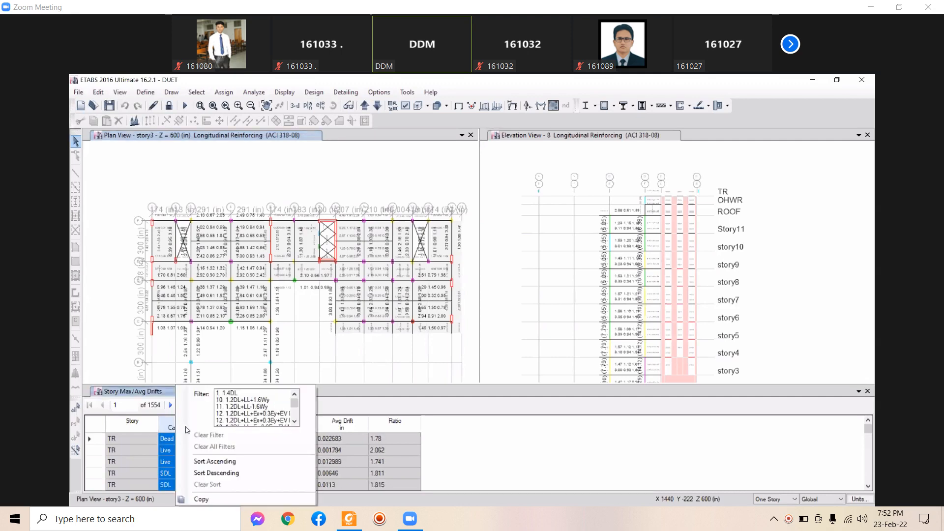
scroll(224, 418, down, 2)
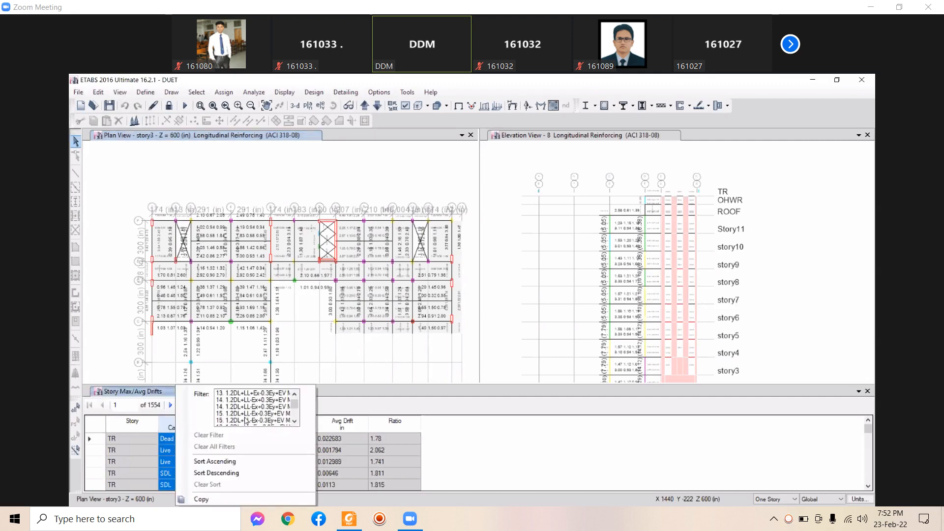
scroll(242, 418, down, 8)
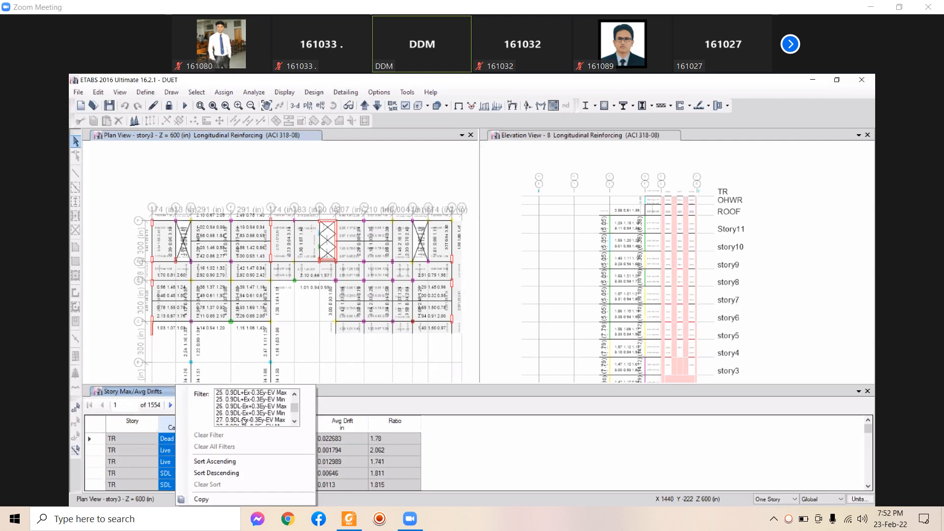
scroll(244, 404, down, 6)
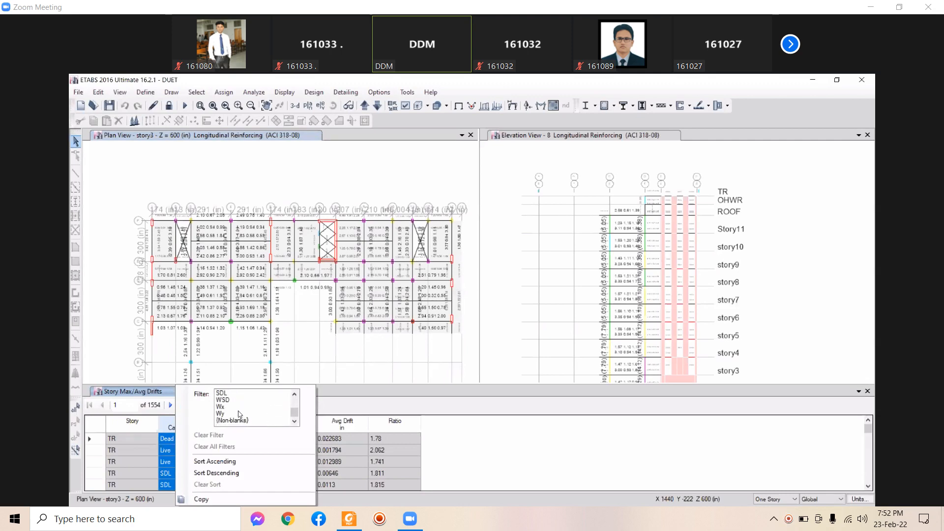
scroll(232, 417, up, 3)
scroll(234, 417, down, 3)
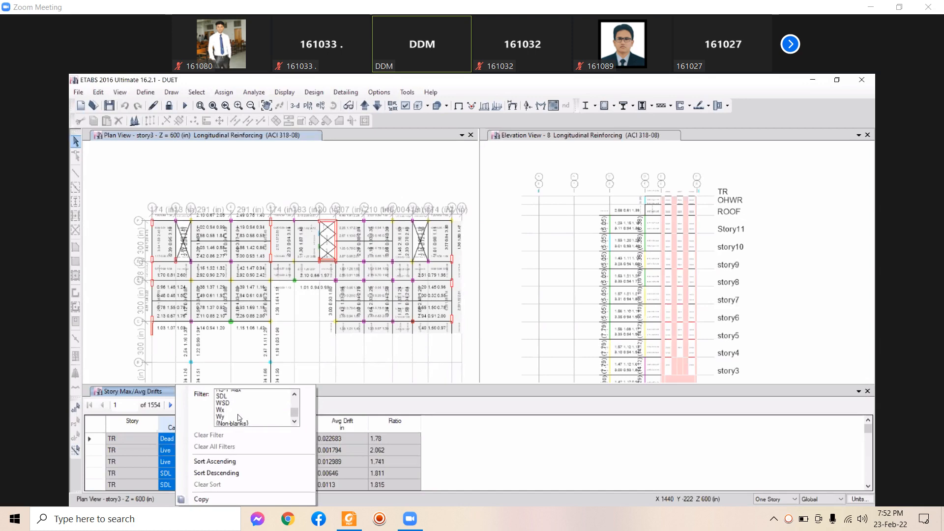
scroll(239, 418, up, 10)
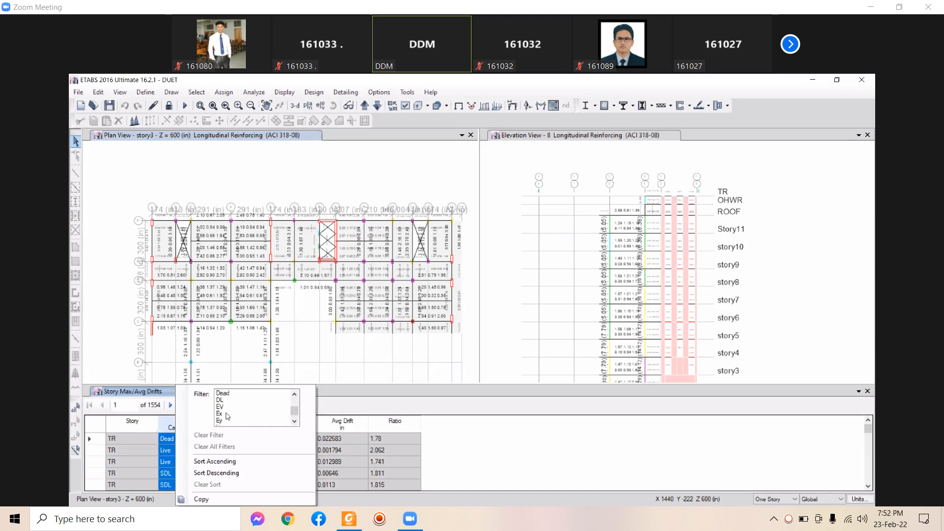
click(228, 413)
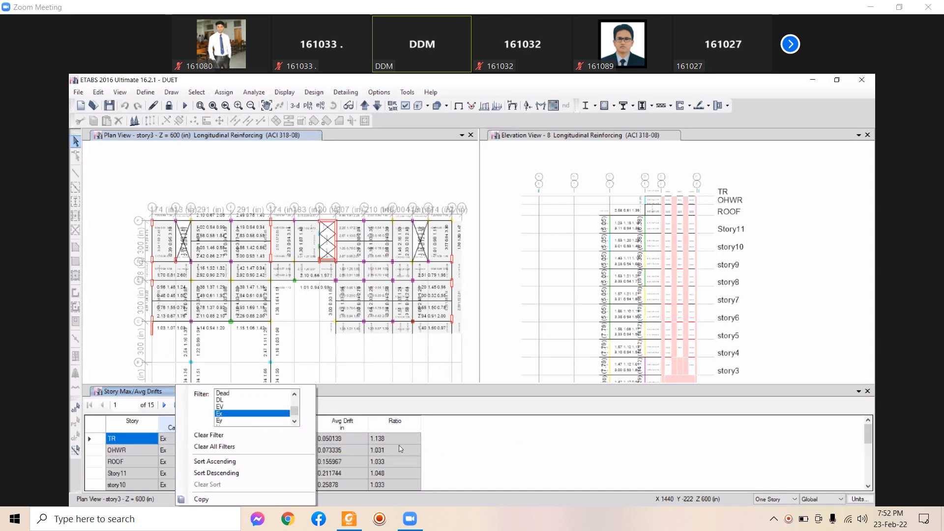
click(381, 452)
Step the plan view down to Base, then back up to GF
scroll(381, 453, down, 4)
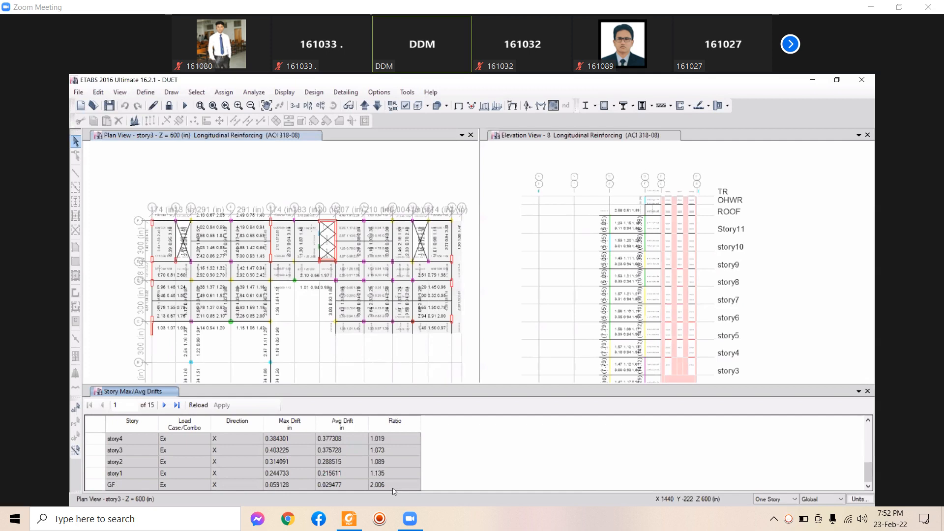
scroll(398, 484, up, 4)
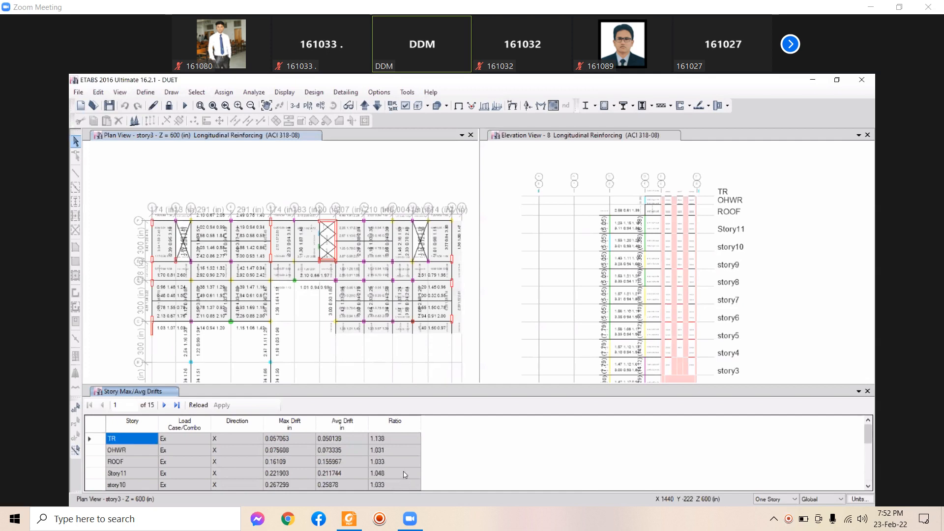
scroll(407, 472, down, 4)
scroll(405, 472, up, 1)
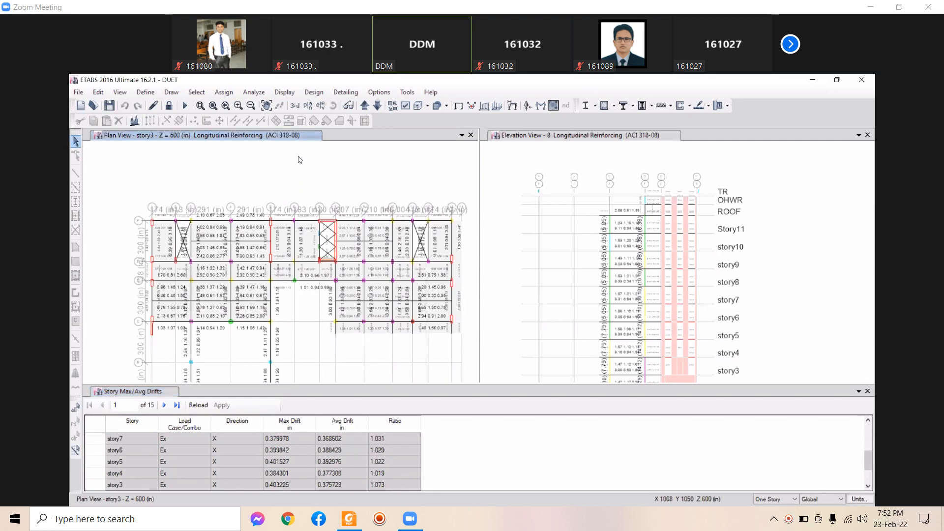
click(377, 106)
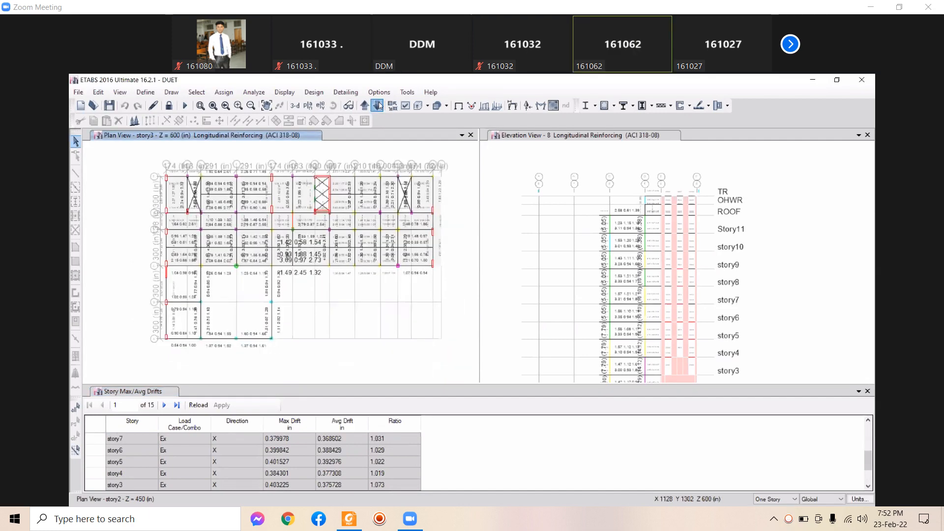
click(377, 106)
click(376, 105)
click(376, 106)
click(367, 106)
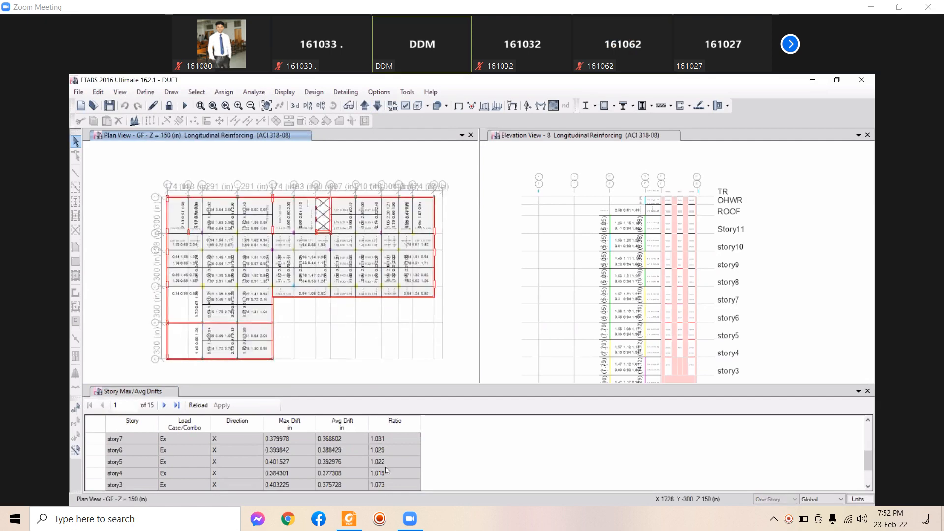
Pan the plan and highlight the GF drift ratio of 2.006 in the table
scroll(373, 467, down, 1)
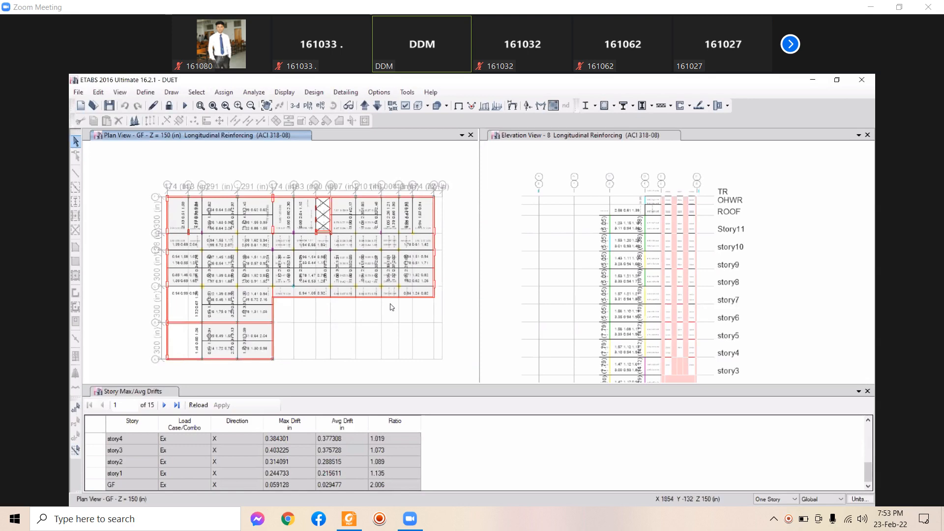
scroll(396, 306, down, 3)
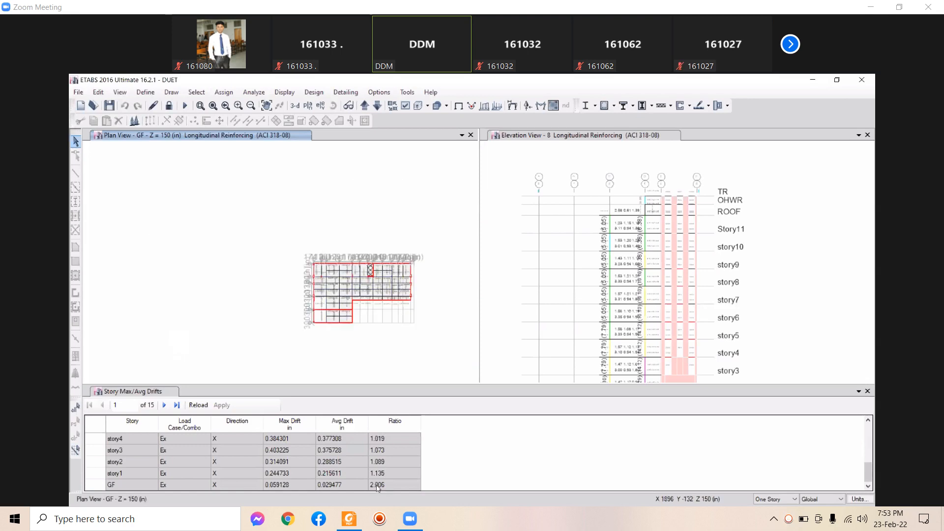
scroll(374, 305, up, 4)
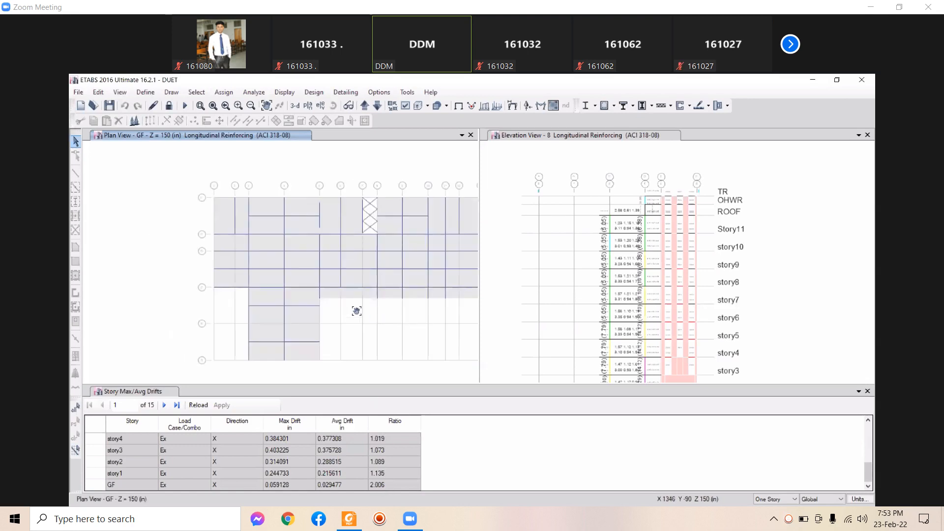
scroll(339, 300, down, 2)
middle_drag(419, 330, 358, 310)
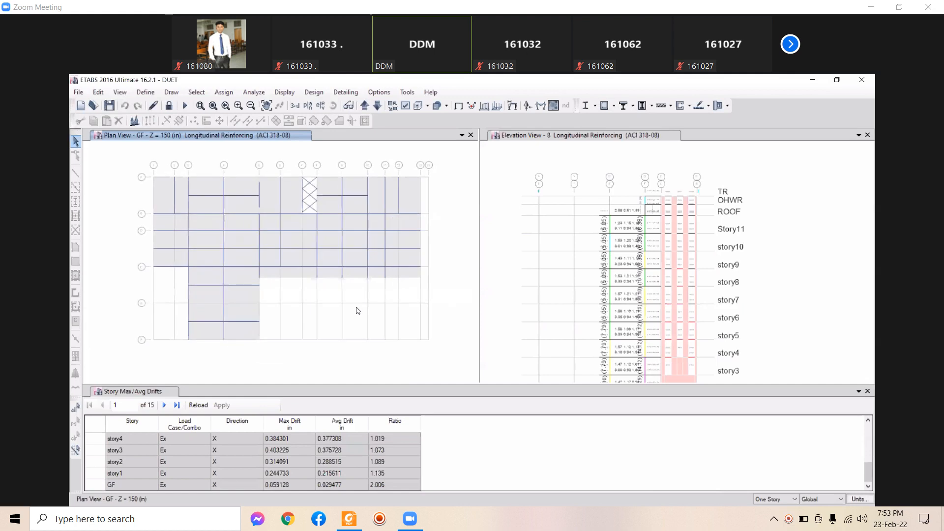
click(376, 106)
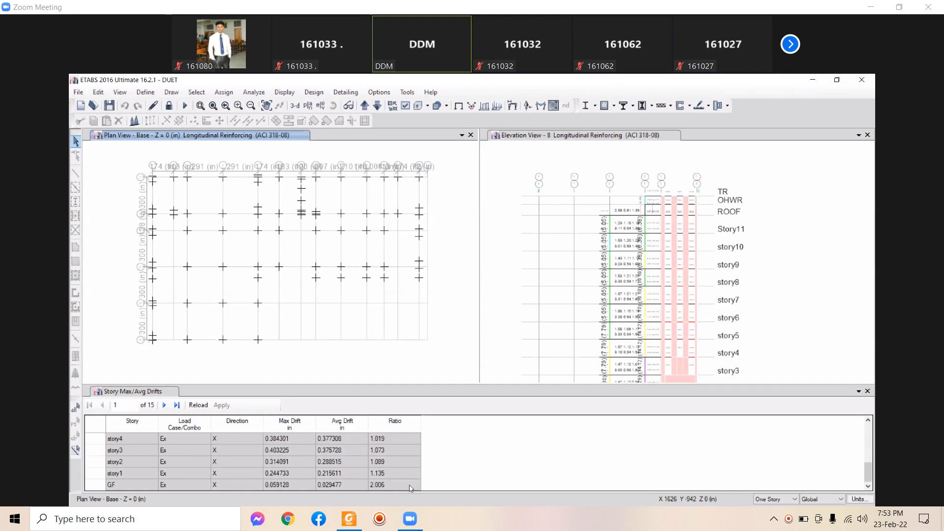
click(388, 486)
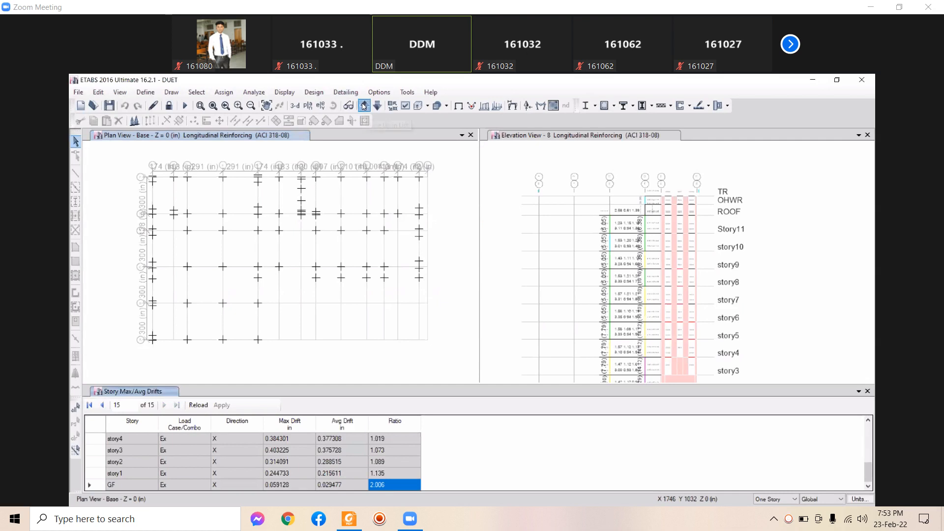
click(364, 120)
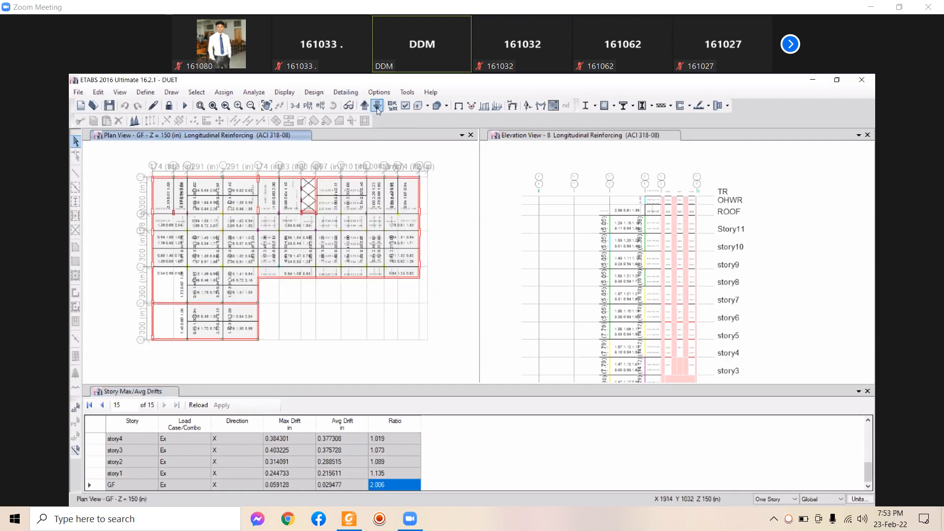
click(377, 105)
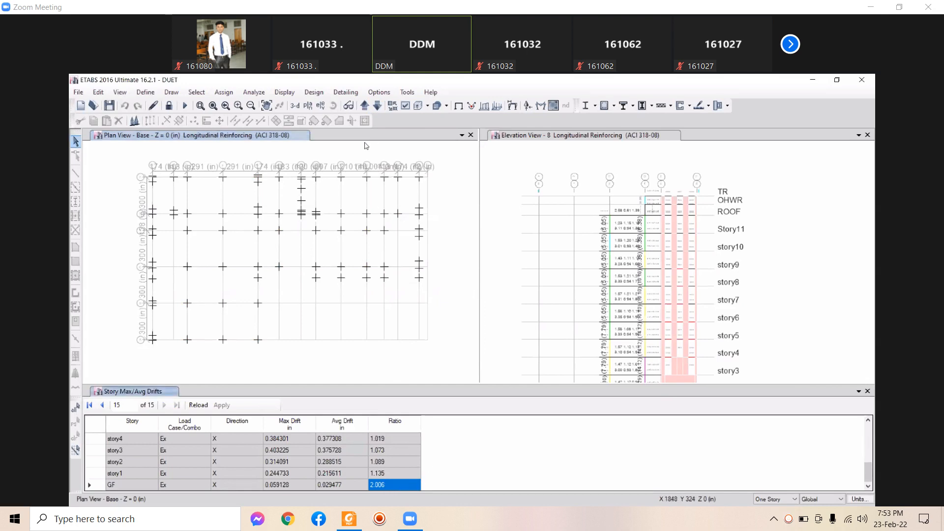
Step the plan view up from Base to story2 and select the Load Case/Combo column
click(365, 106)
click(364, 106)
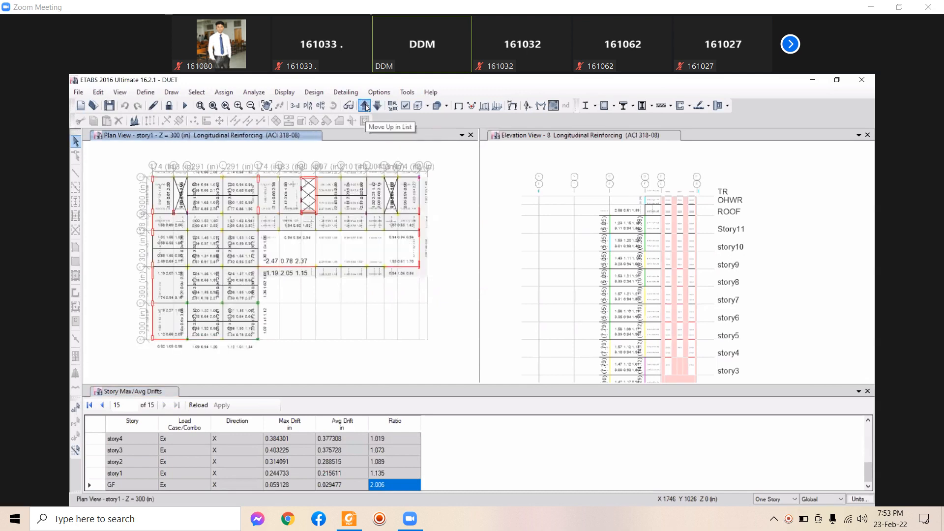
click(364, 106)
click(167, 426)
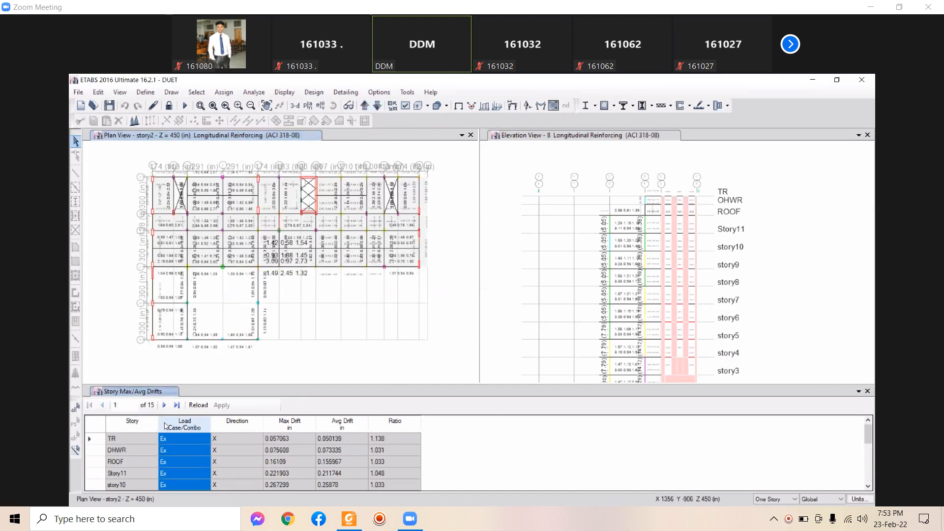
Filter the drift table to Ey and select story1's drift ratio of 1.273
right_click(167, 425)
click(218, 417)
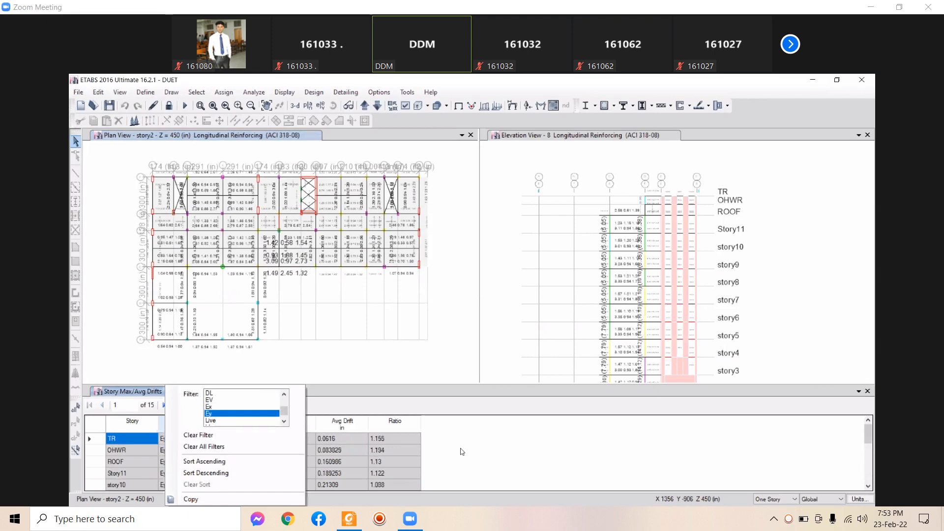
click(391, 466)
scroll(404, 435, down, 4)
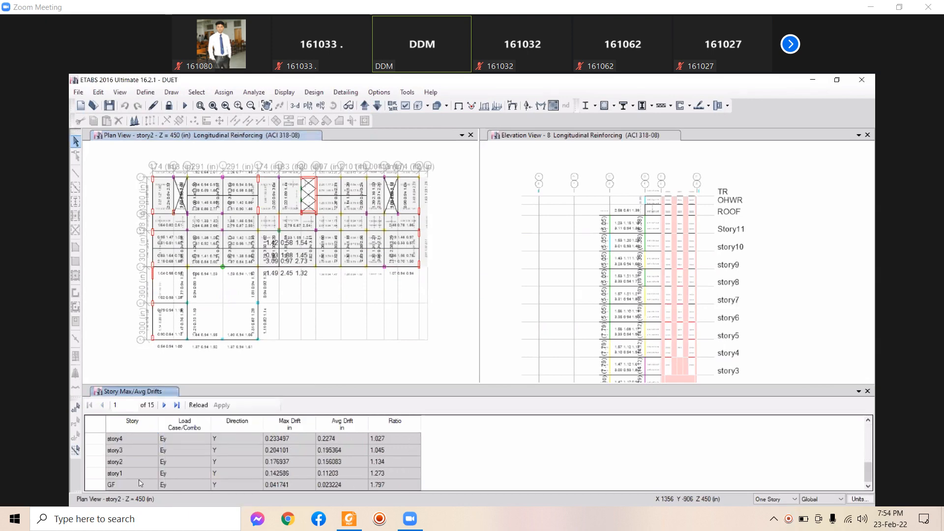
click(127, 474)
click(394, 473)
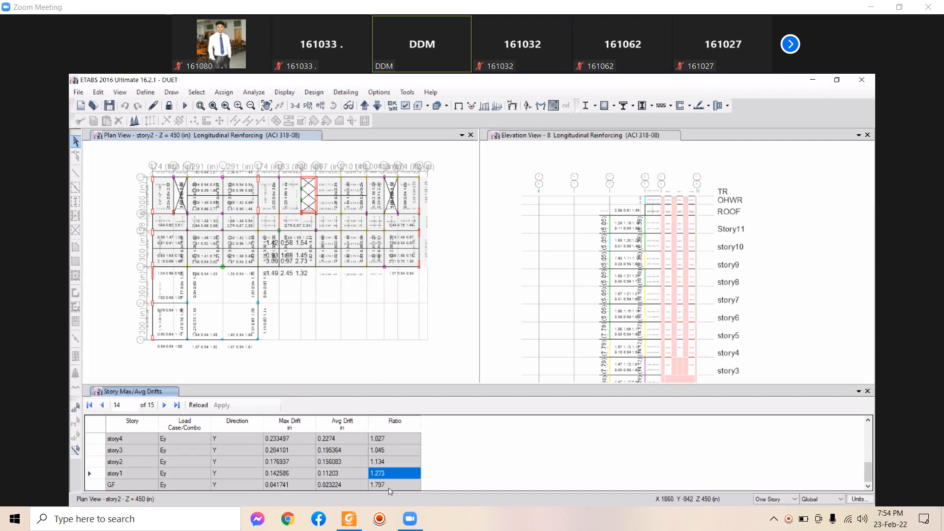
Step the plan view down to story1
click(452, 240)
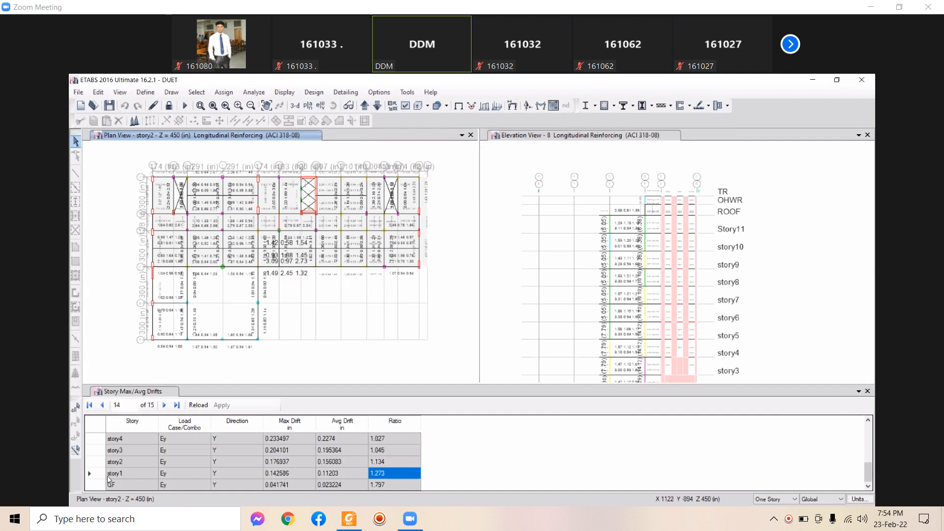
click(376, 103)
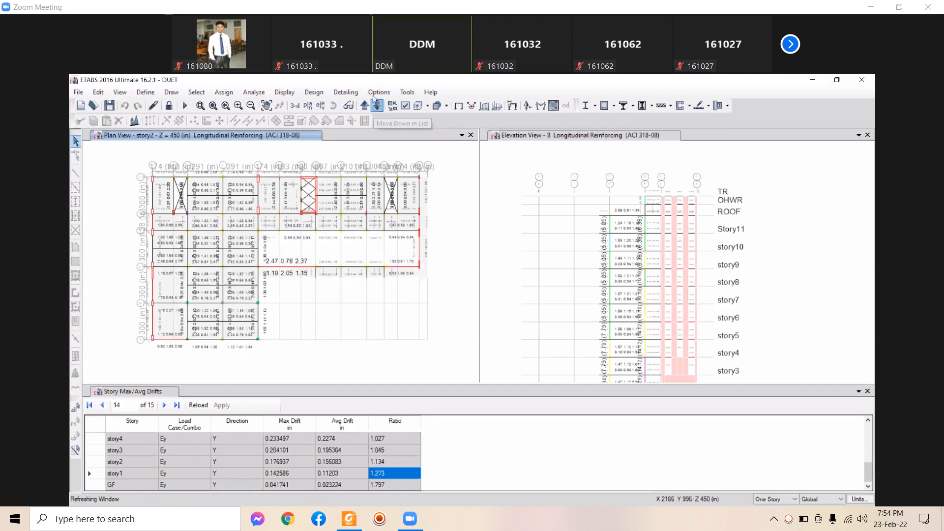
click(284, 93)
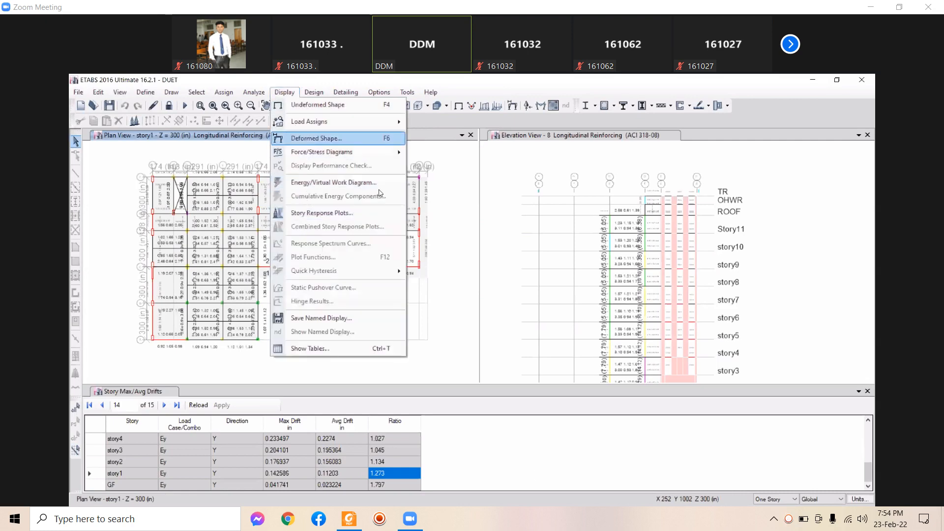
Apply an Ey deformed-shape contour to the story1 plan, peaking near 2.82 in
key(Return)
click(422, 197)
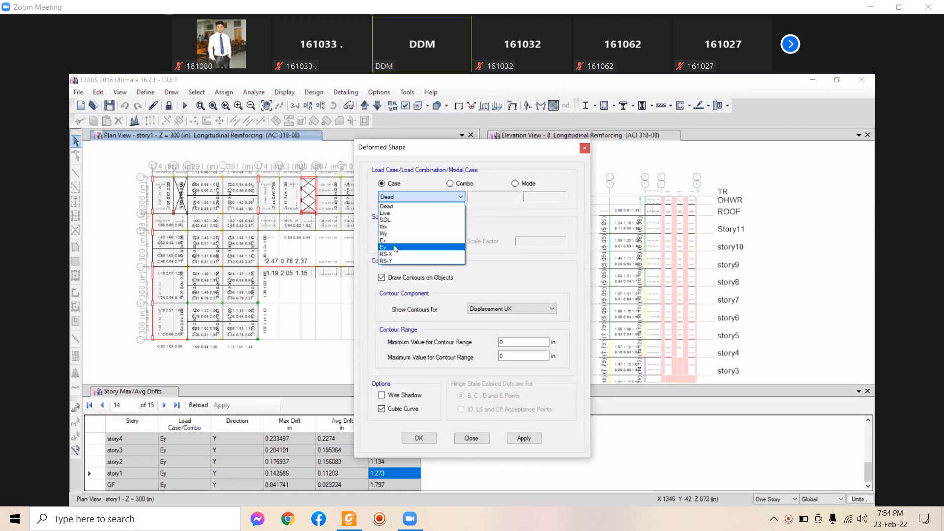
click(406, 248)
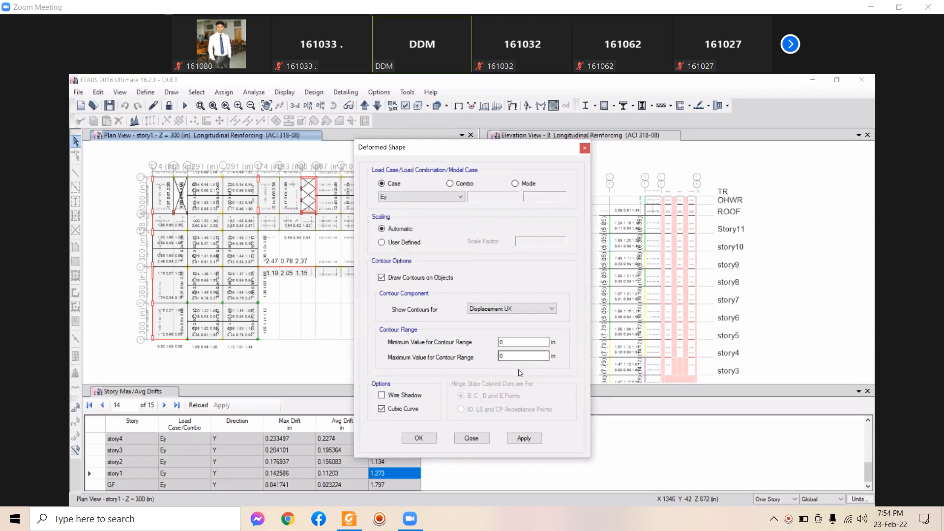
click(525, 439)
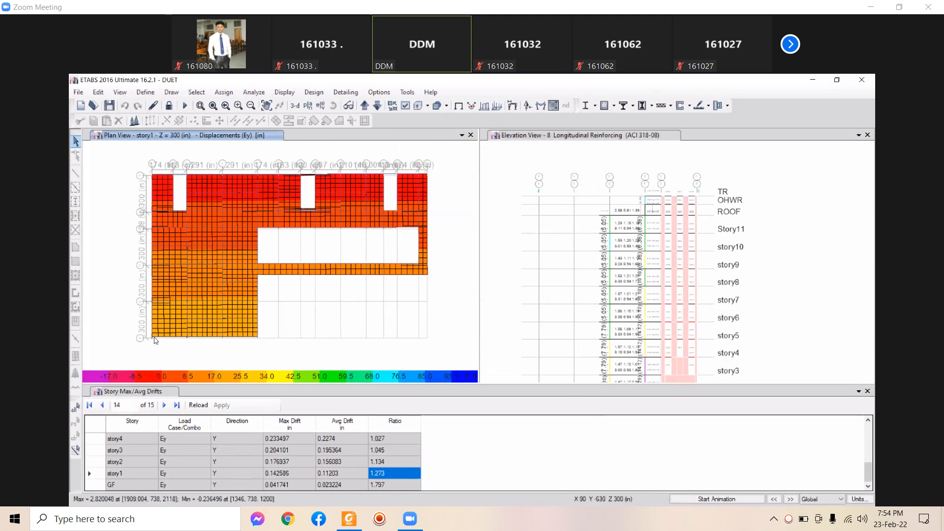
mouse_move(154, 339)
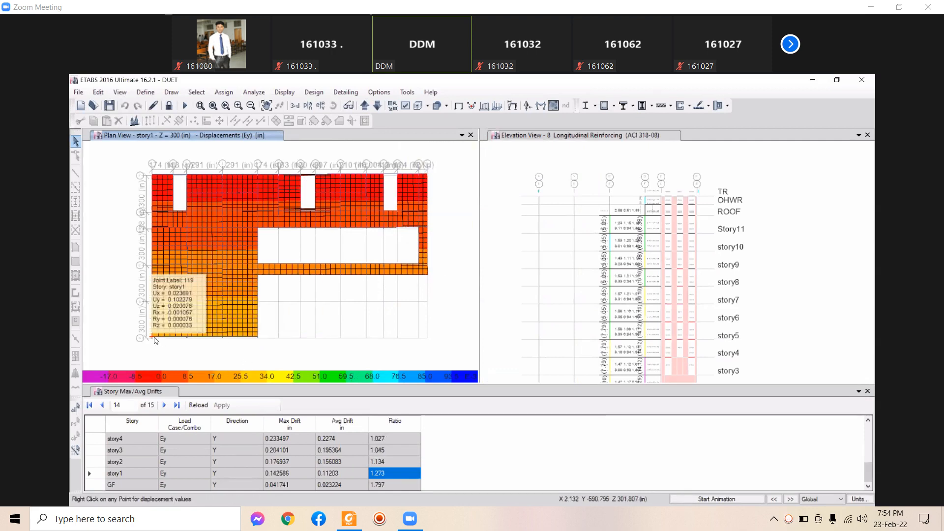
click(858, 498)
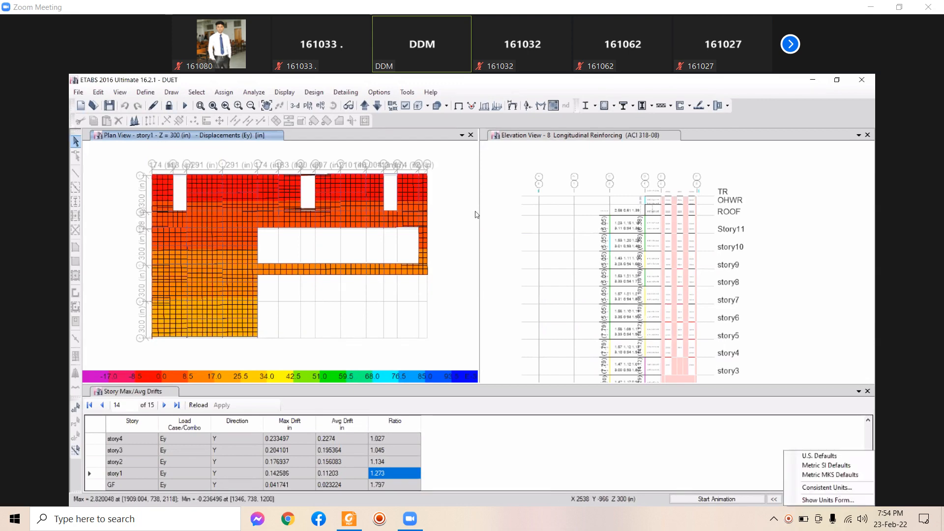
Set the consistent length unit to mm and read joint displacements in millimetres, max 71.629 mm
click(499, 201)
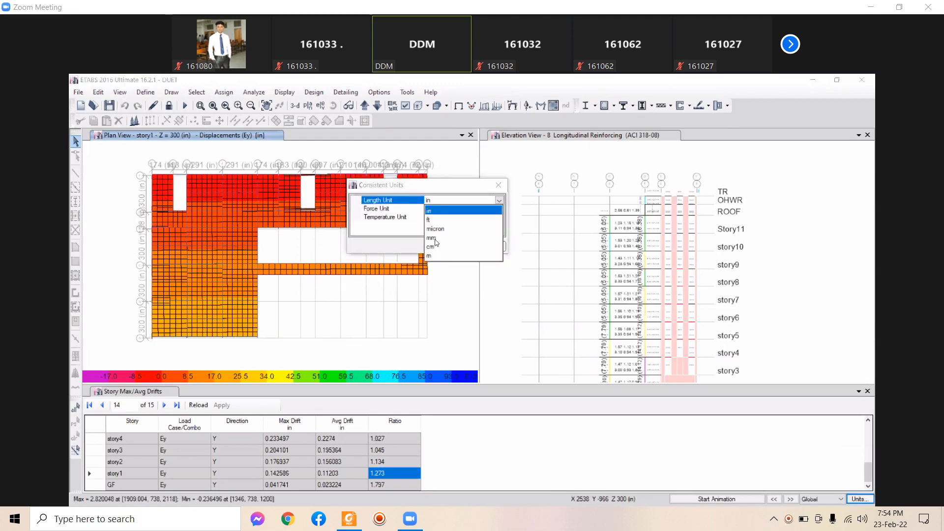
click(434, 239)
click(451, 250)
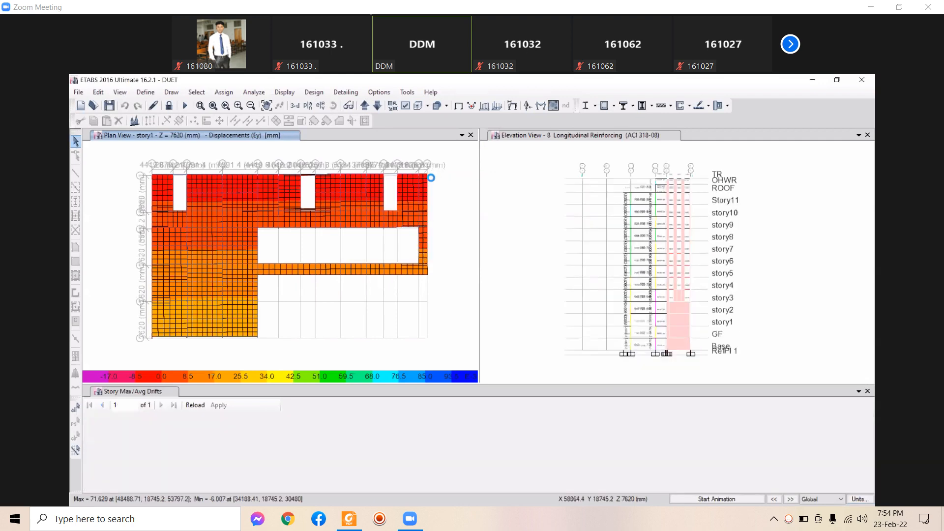
mouse_move(427, 177)
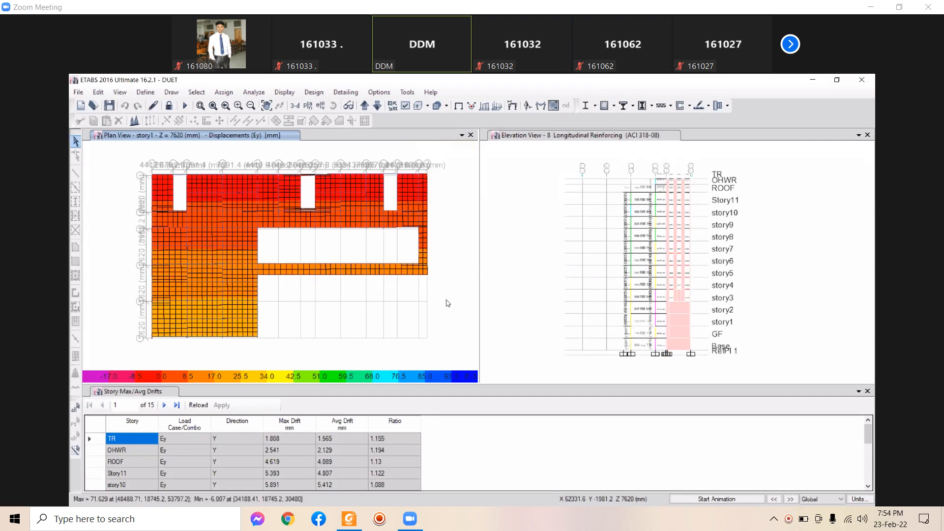
mouse_move(427, 278)
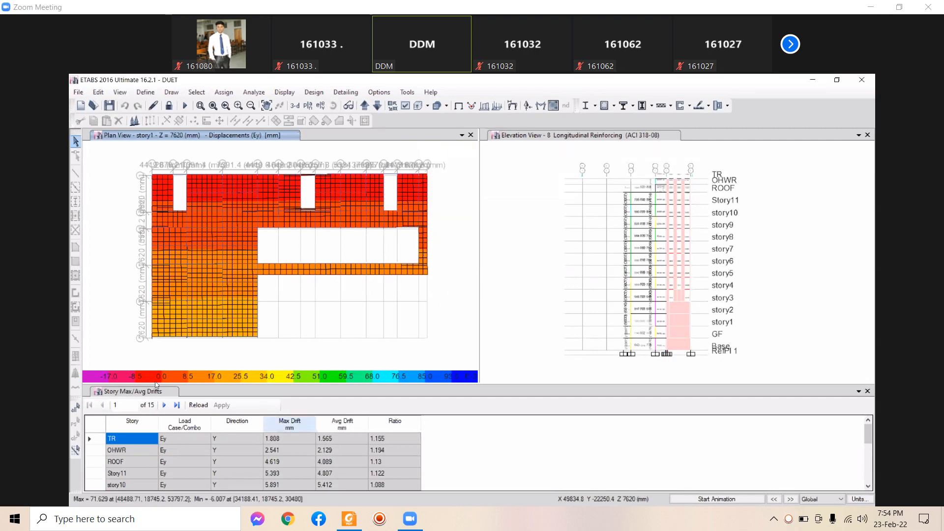
mouse_move(154, 338)
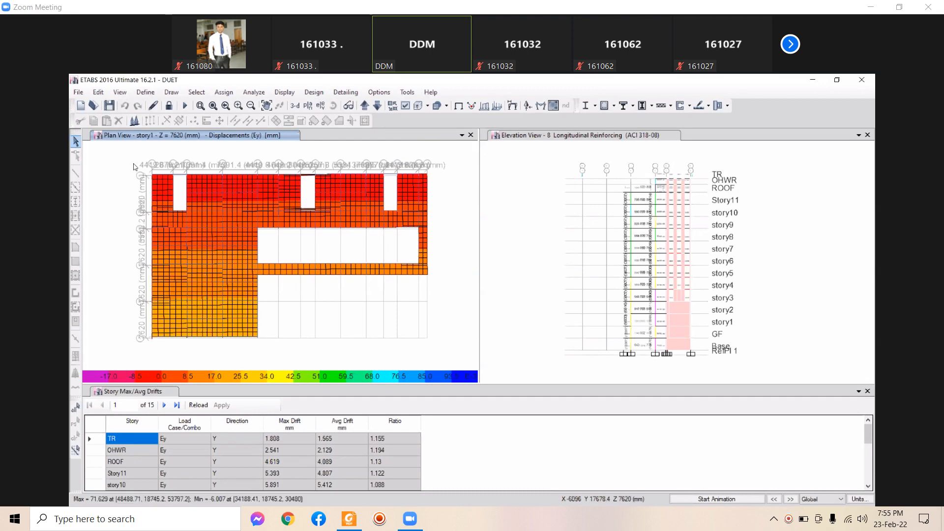
mouse_move(152, 183)
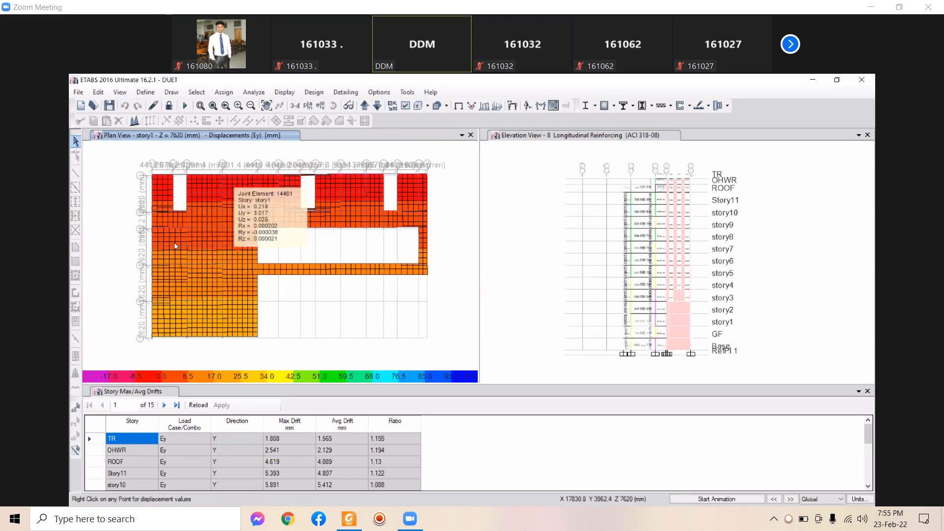
mouse_move(188, 285)
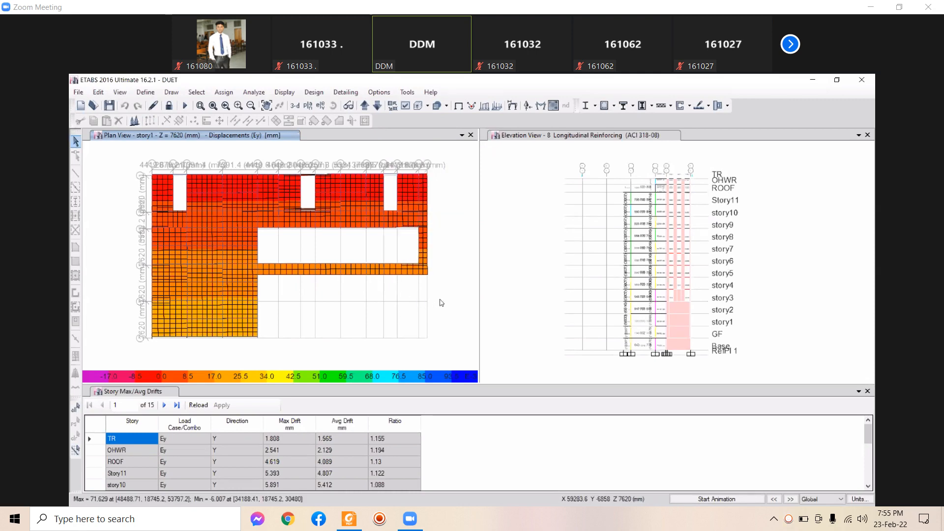
Animate the Ey displacement contours on the story1 plan
click(716, 499)
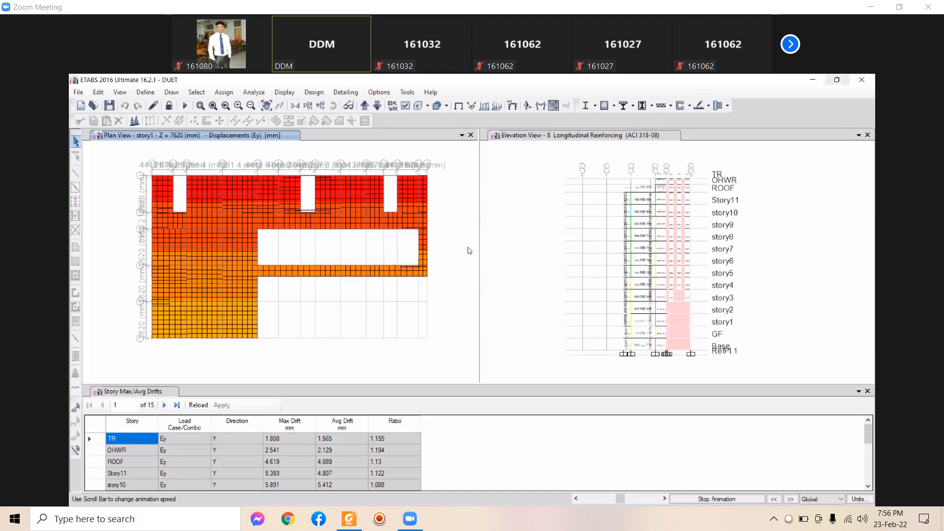
Unlock the model, pan the plan to grid lines 9 to 14, and maximise ETABS
click(169, 107)
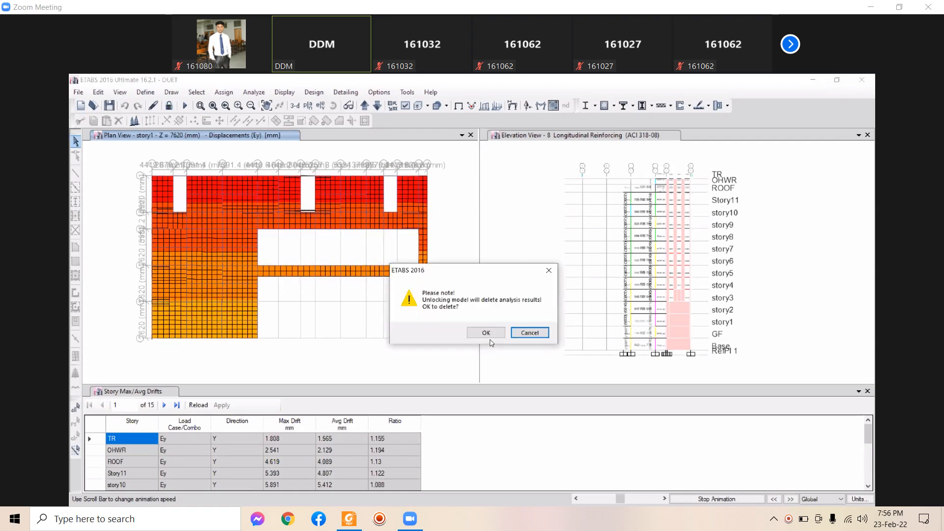
key(Return)
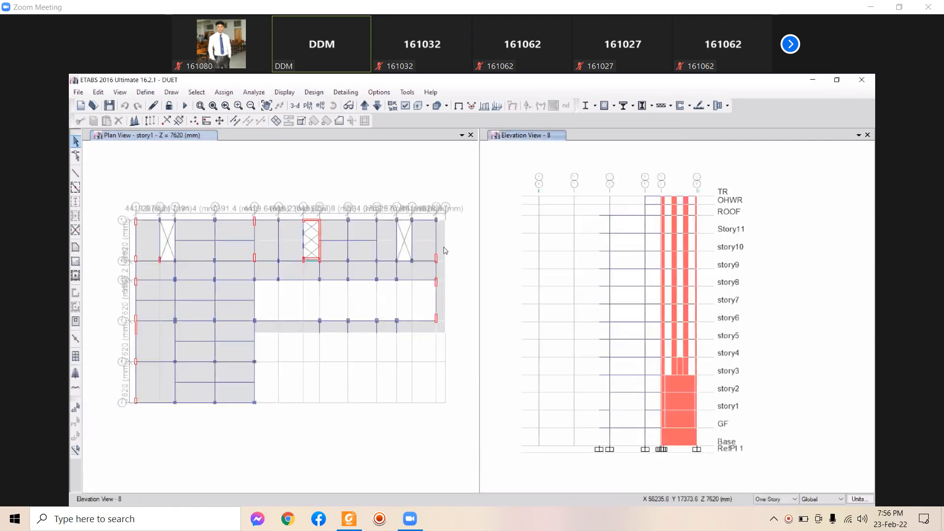
scroll(412, 260, up, 3)
scroll(412, 260, up, 2)
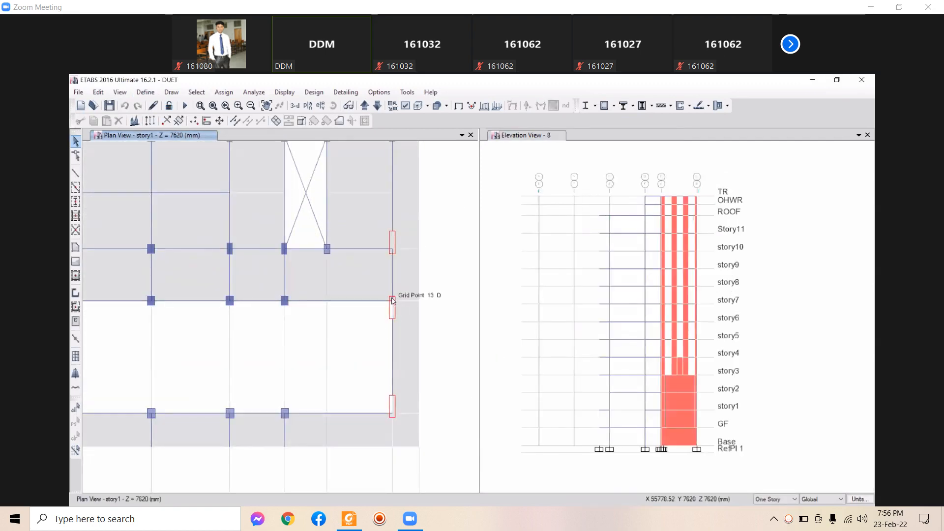
middle_drag(403, 225, 402, 431)
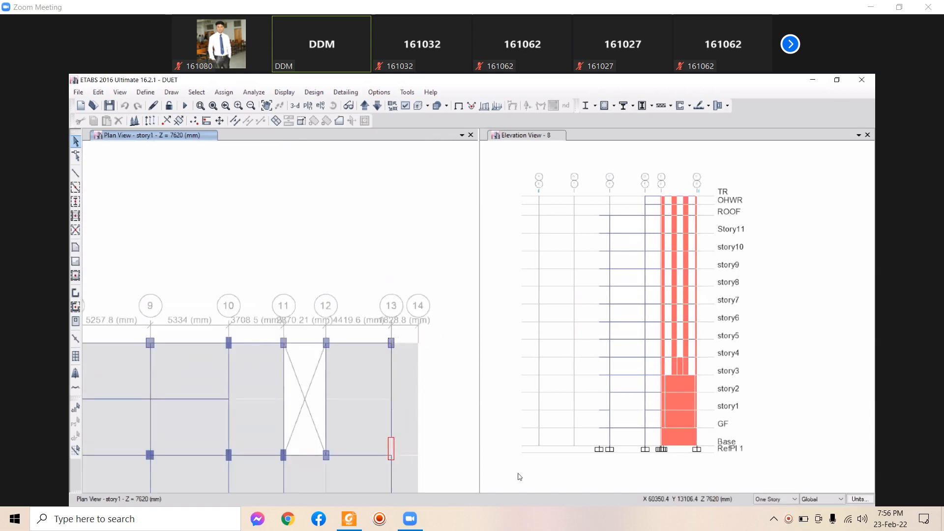
double_click(561, 80)
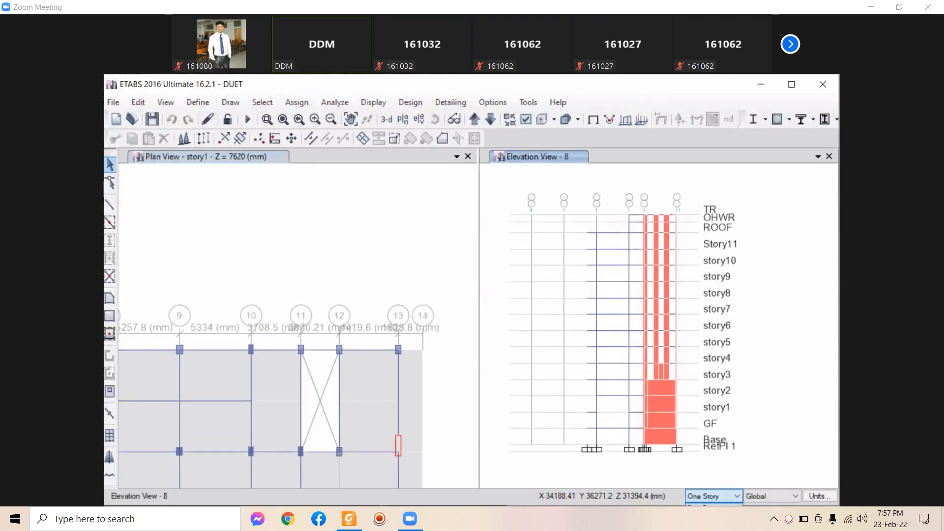
Delete the grid-13 joints and frames on all stories
click(706, 515)
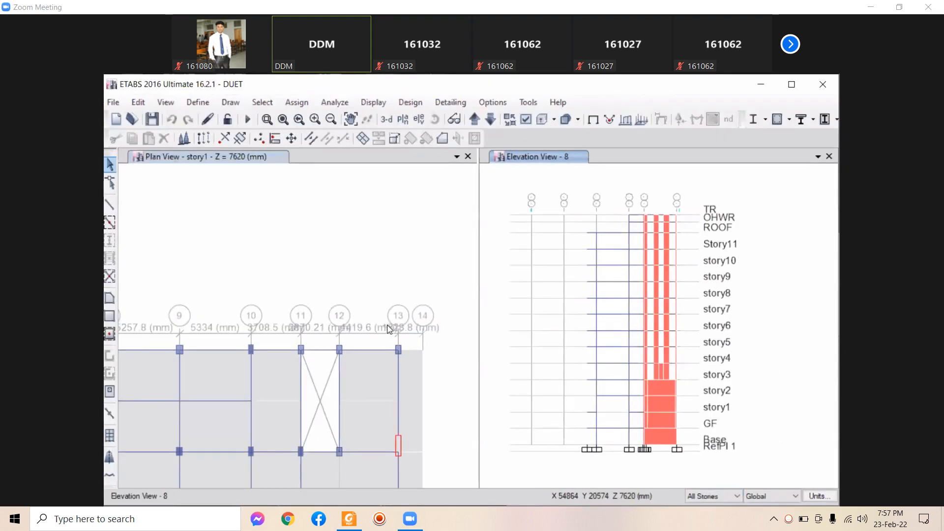
drag(387, 330, 417, 370)
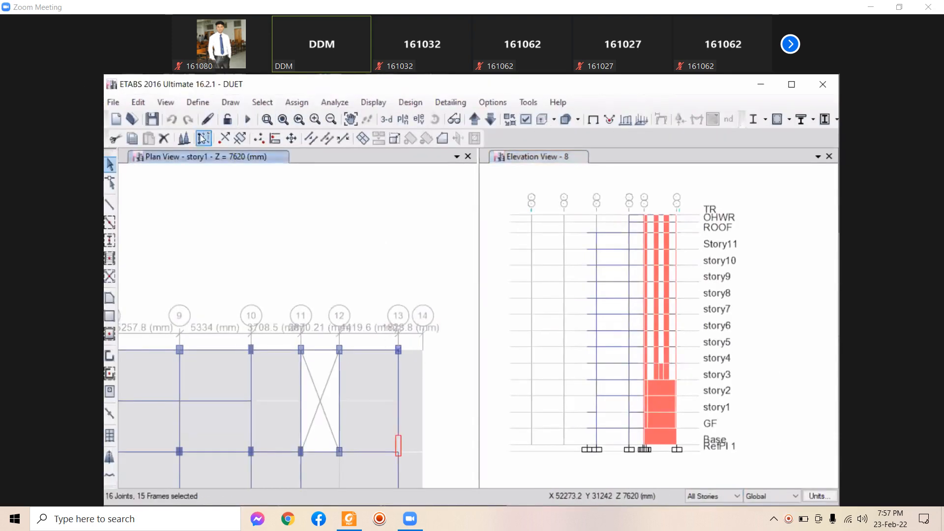
click(164, 138)
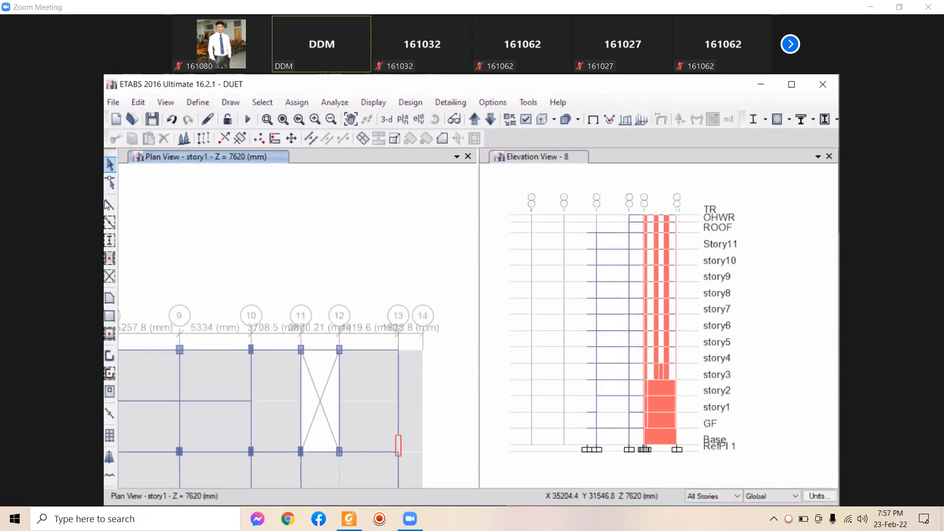
Draw a pier wall along grid 13, switching the model units to U.S. Defaults (inches)
click(110, 355)
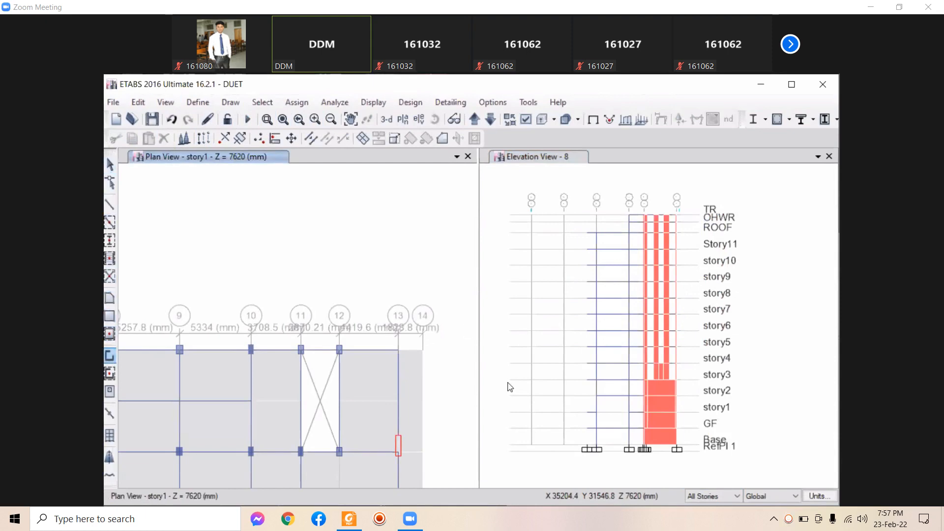
click(398, 350)
scroll(399, 353, up, 5)
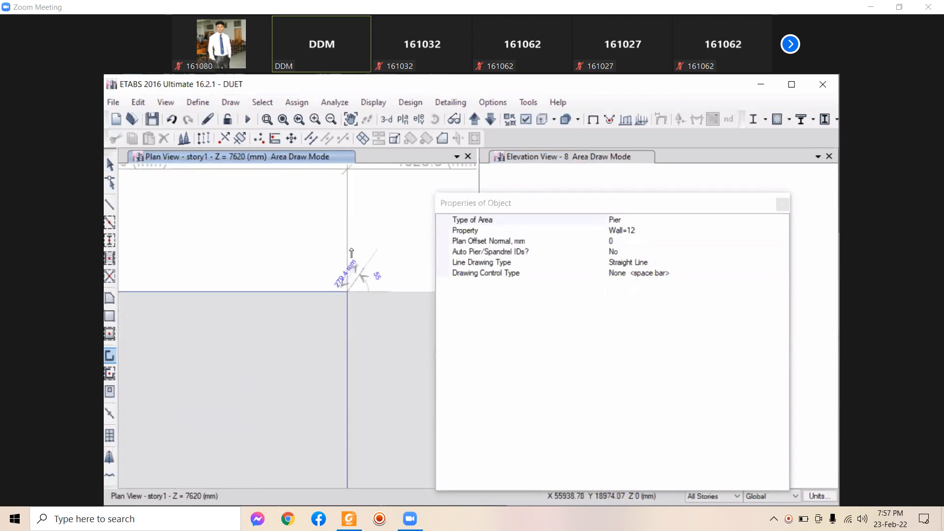
scroll(371, 271, down, 5)
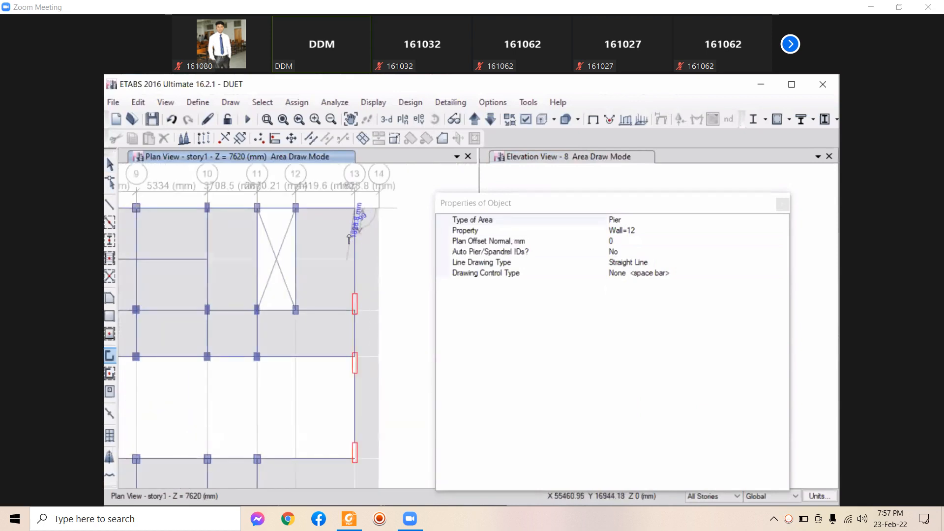
middle_drag(359, 266, 347, 357)
key(Escape)
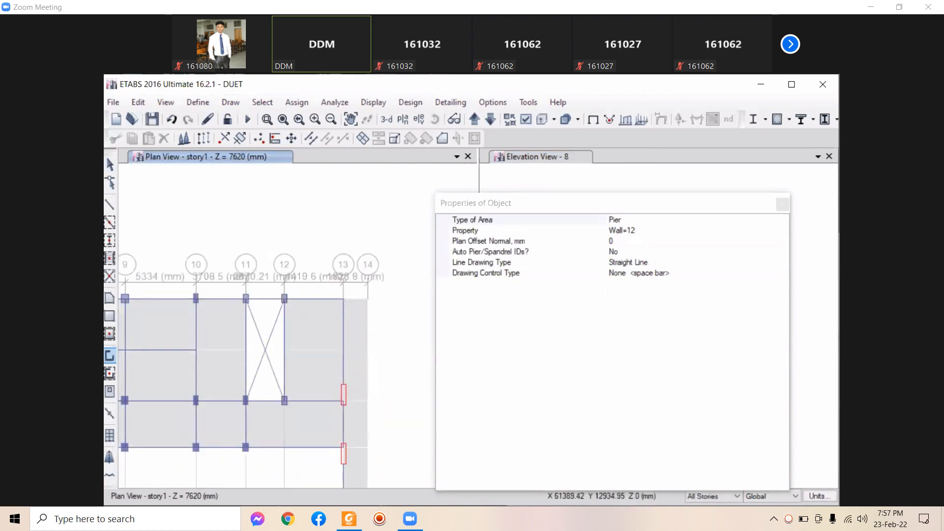
click(816, 496)
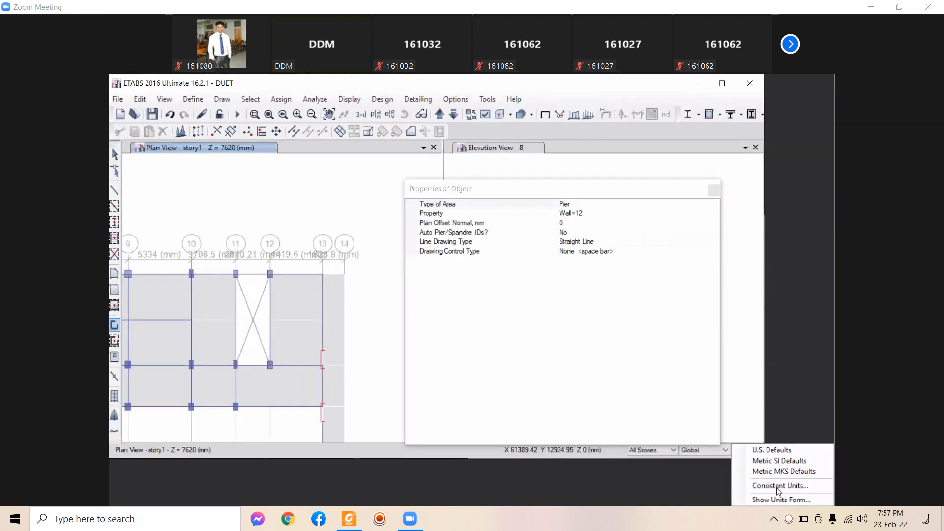
click(771, 450)
click(344, 297)
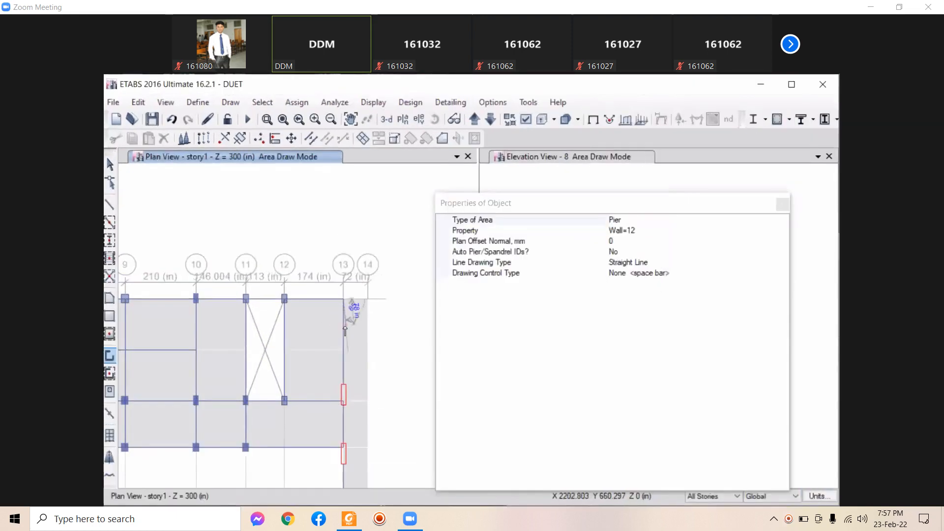
scroll(344, 325, up, 5)
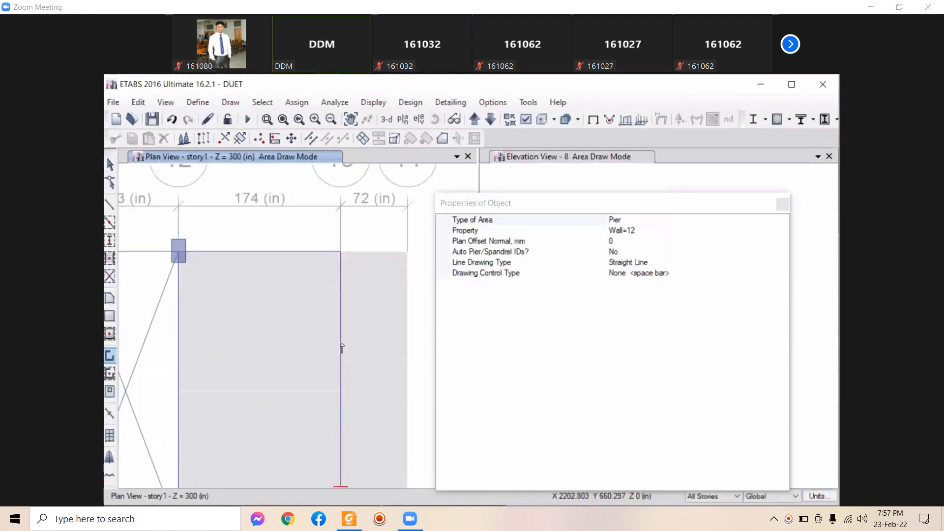
click(341, 307)
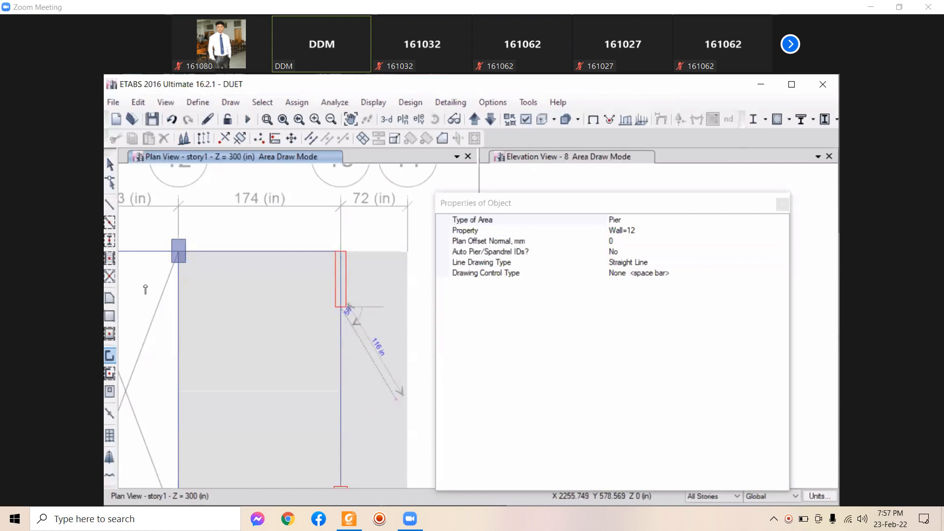
click(110, 165)
Reshape the wall so its top end snaps to a joint, then run the analysis
click(111, 181)
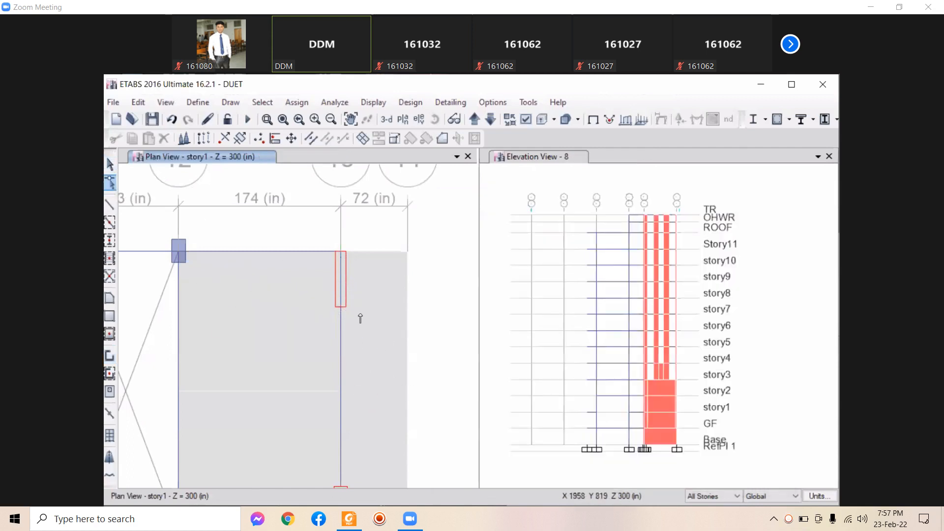
click(343, 352)
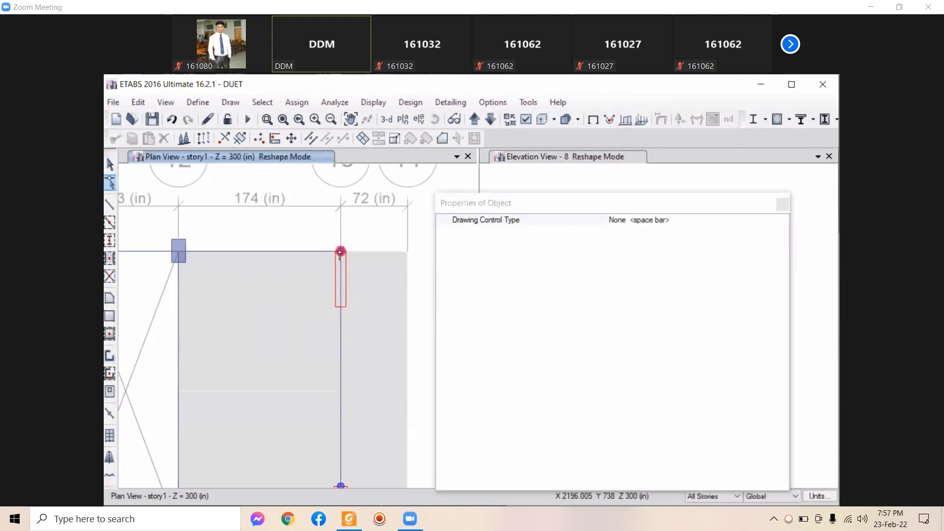
drag(340, 250, 342, 312)
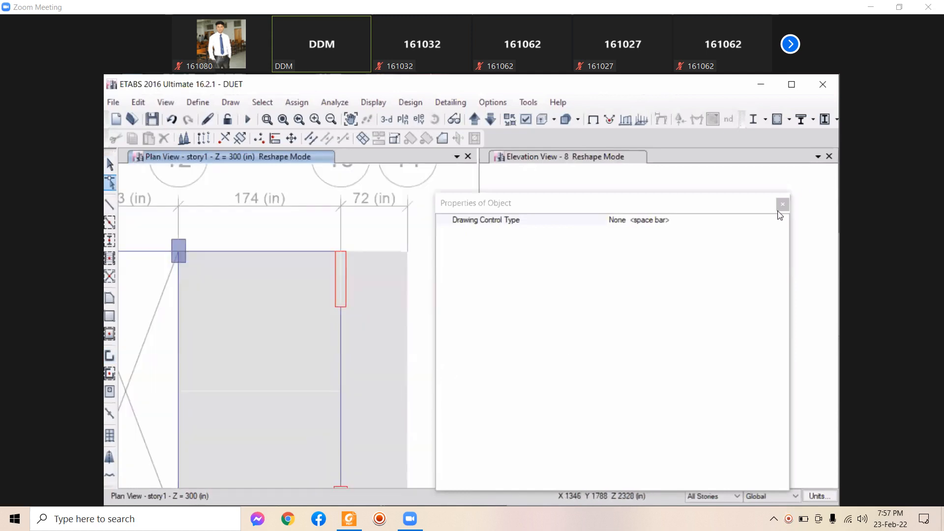
click(248, 120)
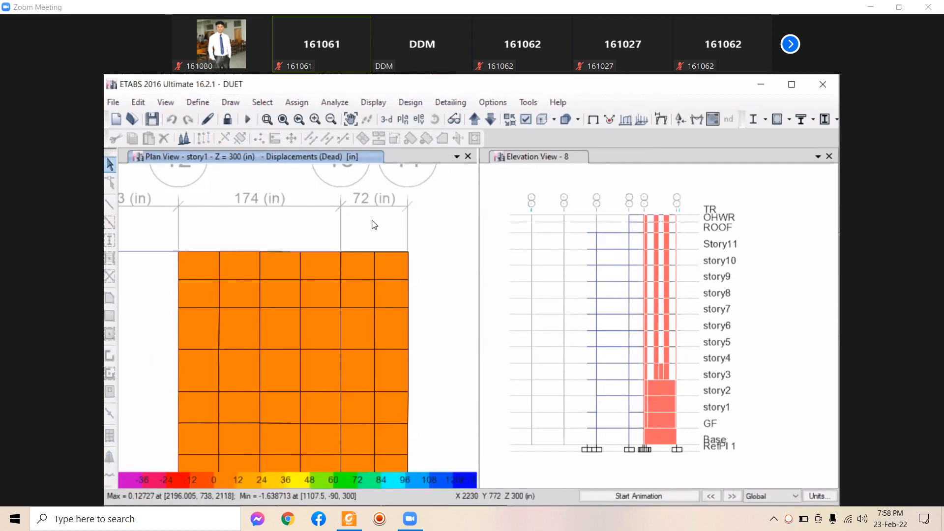
Zoom the story1 plan showing Dead-load displacement contours in inches, max 0.12727
scroll(374, 225, down, 2)
Show the Story Max/Avg Drifts table full-screen and highlight story1's drift ratio of 1.217
click(372, 104)
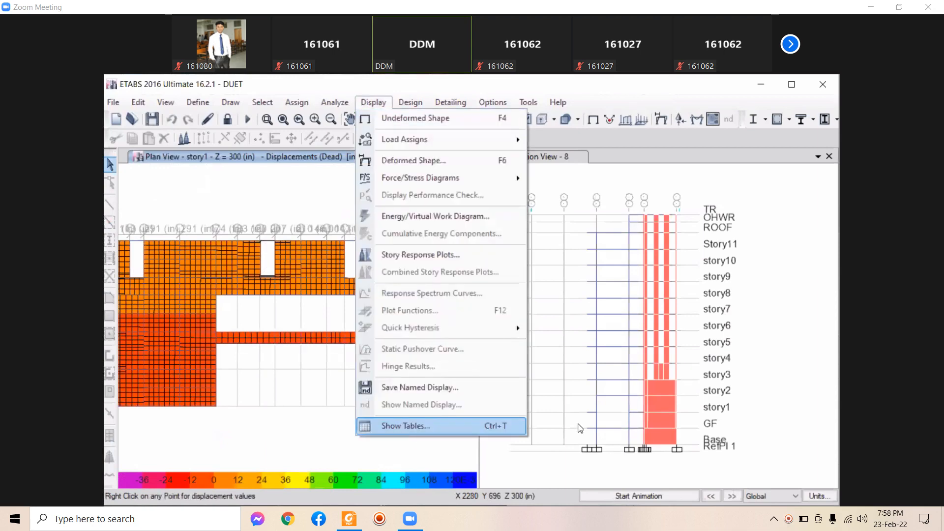
click(405, 426)
click(562, 493)
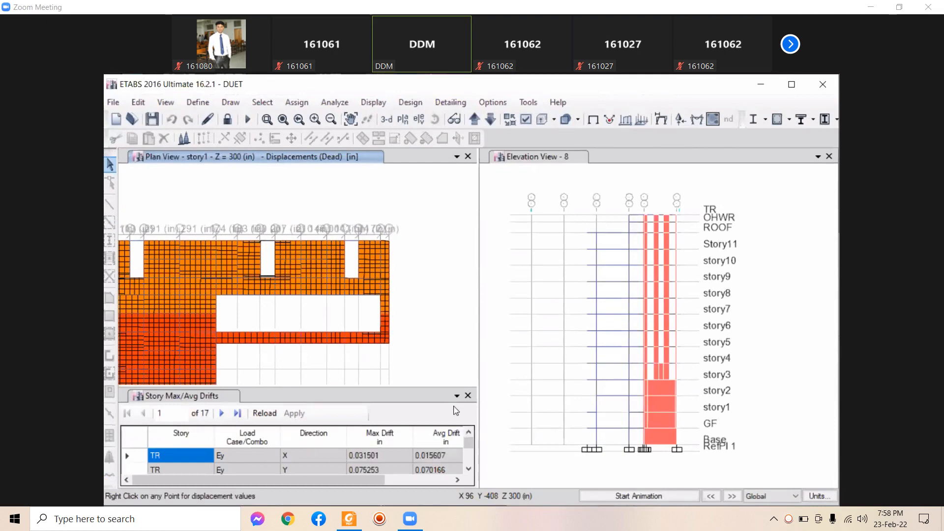
click(791, 84)
scroll(306, 457, down, 4)
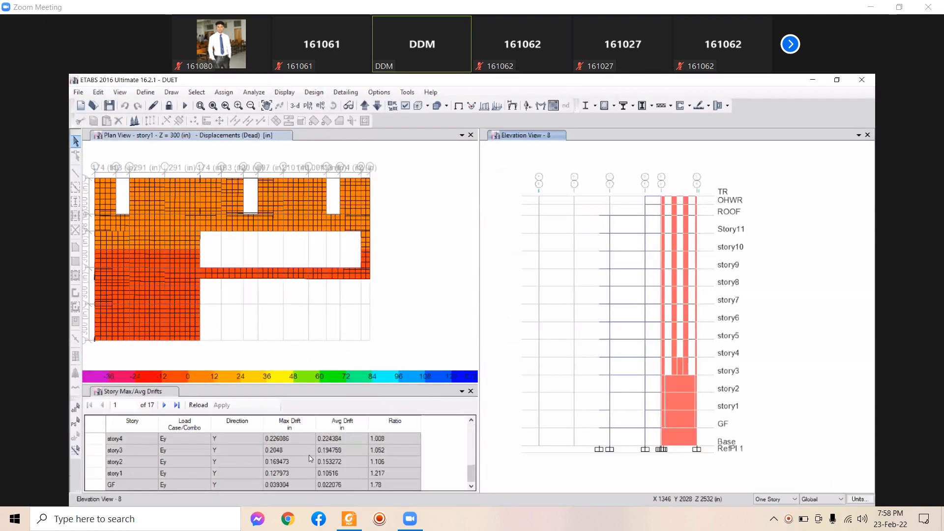
click(133, 476)
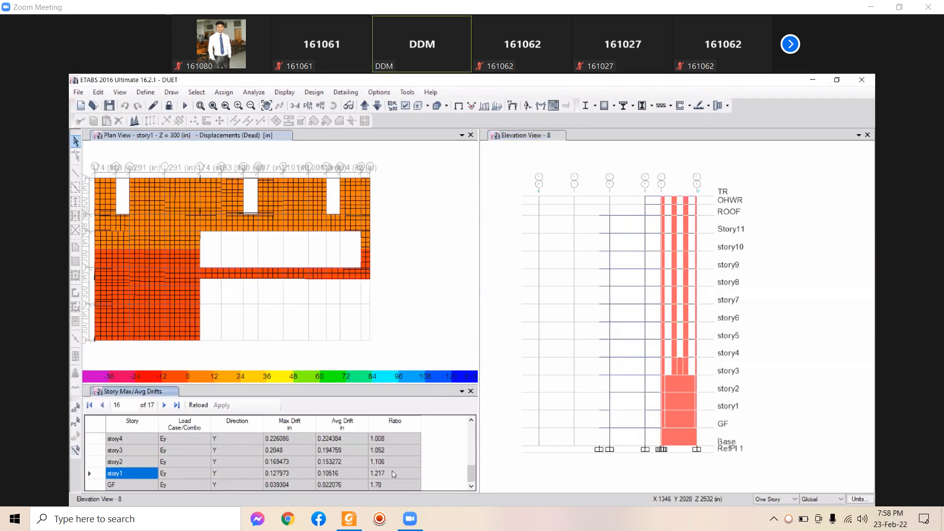
click(377, 474)
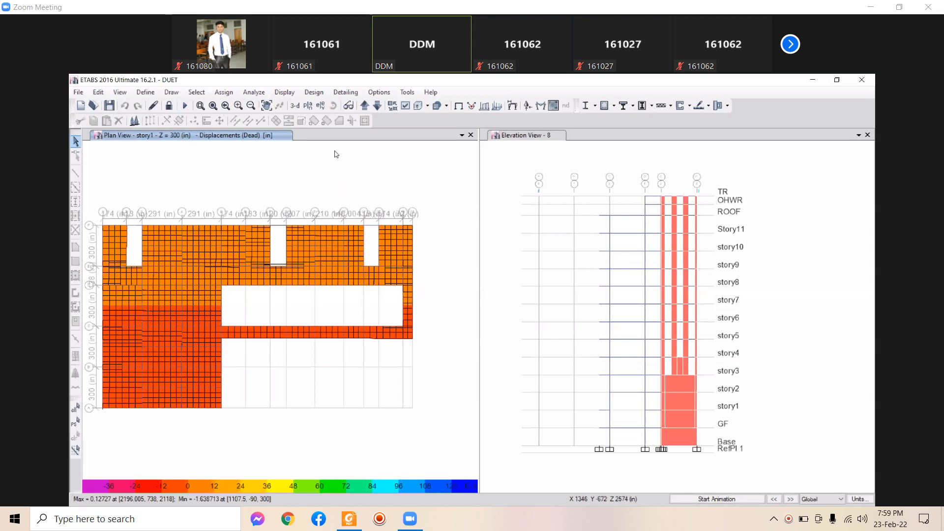
Return the plan to the undeformed shape, run the concrete frame design, and recentre the floor
click(284, 92)
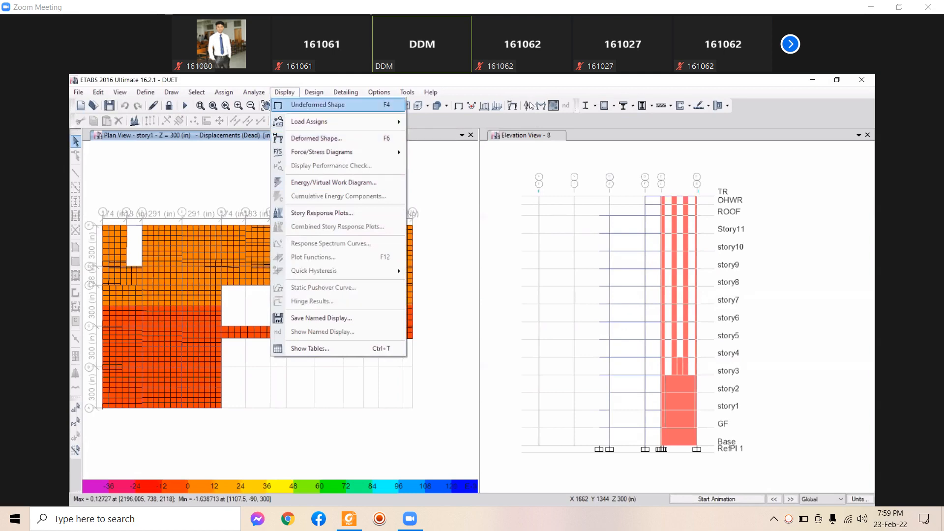
click(309, 105)
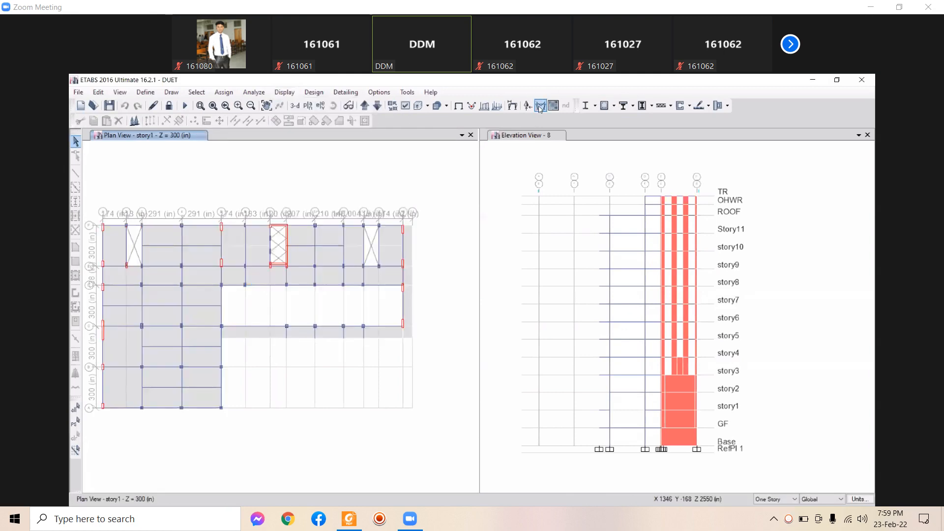
click(604, 106)
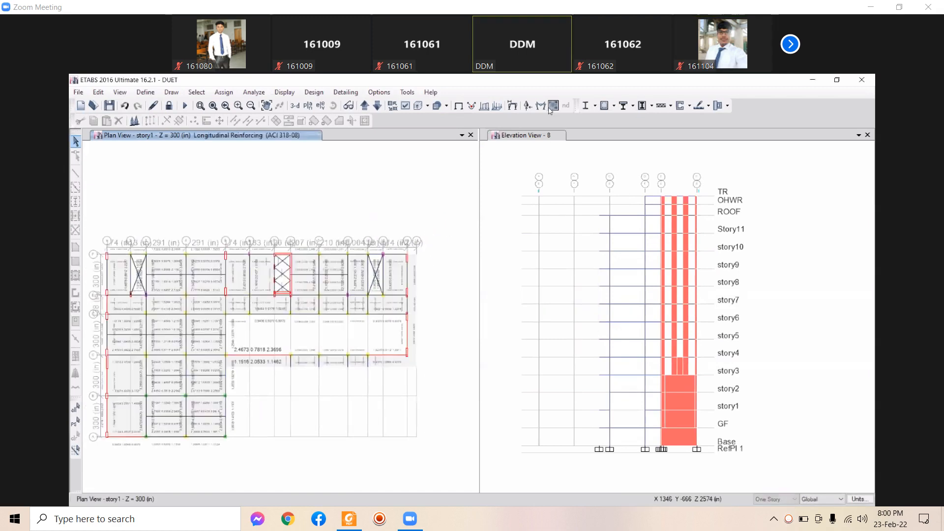
middle_drag(236, 355, 240, 341)
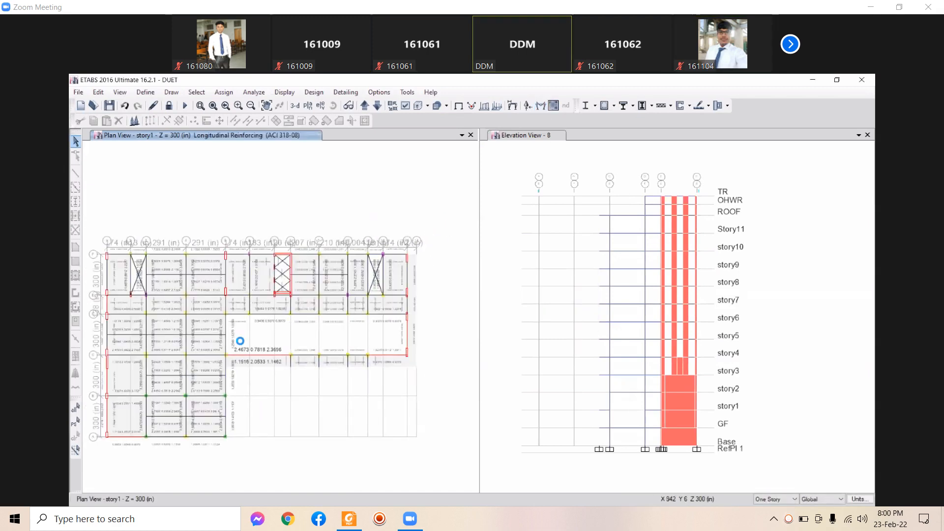
middle_drag(312, 347, 334, 356)
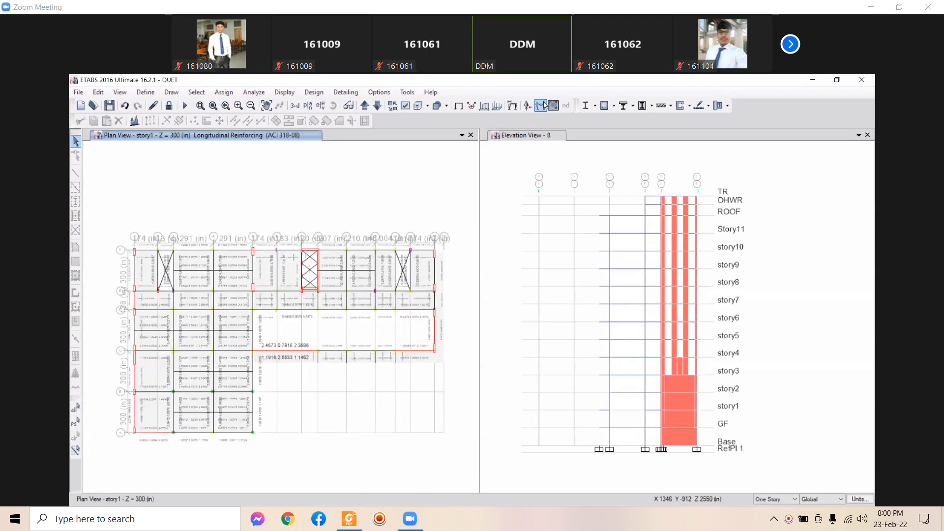
Redraw the plan's Moment 3-3 diagram after previewing Shear 3-3 and 2-2, then open beam B96's diagram
key(F8)
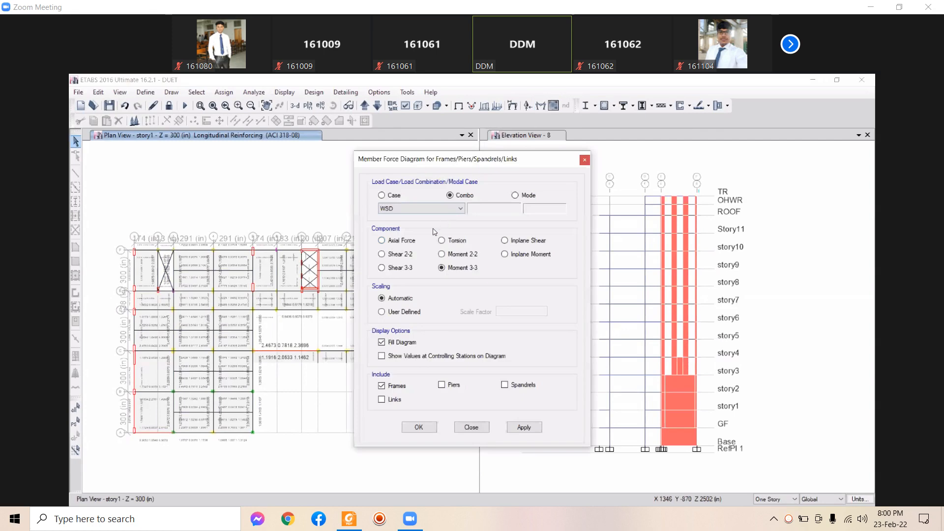
click(525, 430)
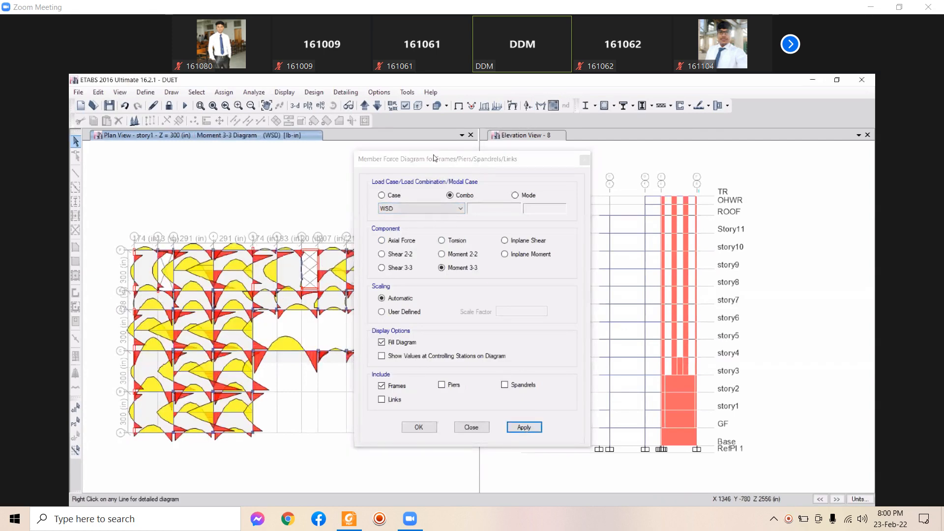
drag(431, 162, 653, 184)
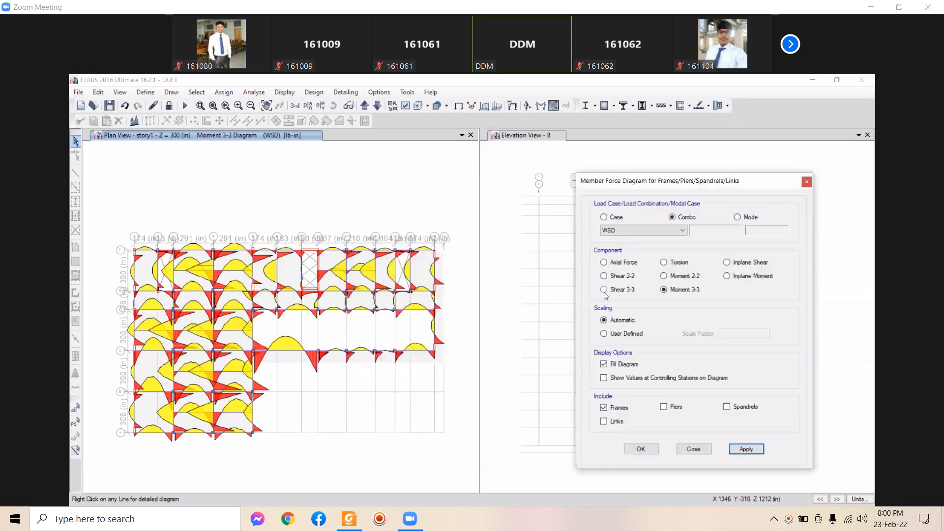
click(604, 291)
click(746, 449)
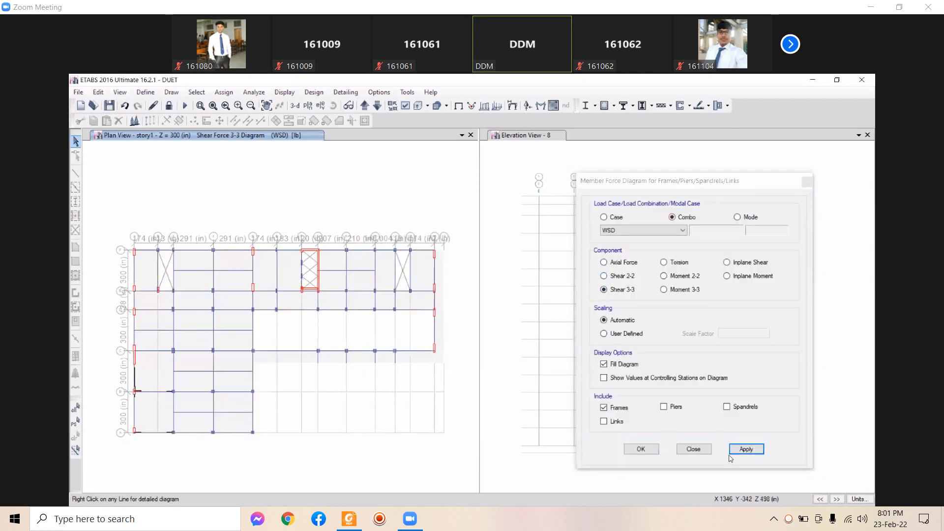
click(604, 276)
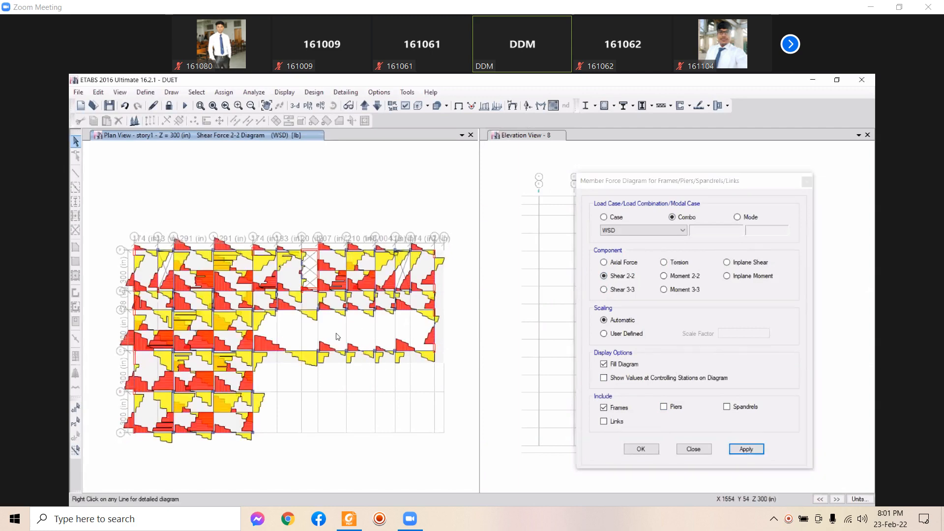
click(664, 290)
click(746, 449)
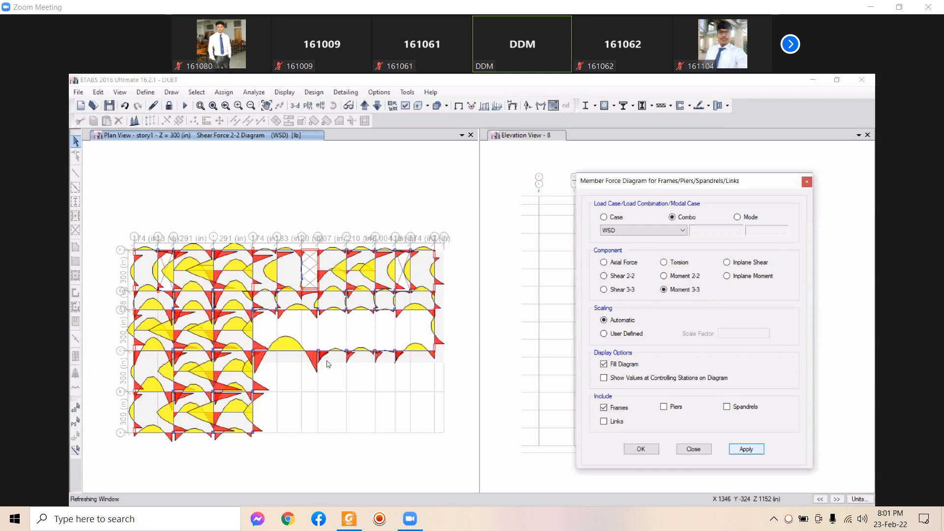
right_click(287, 352)
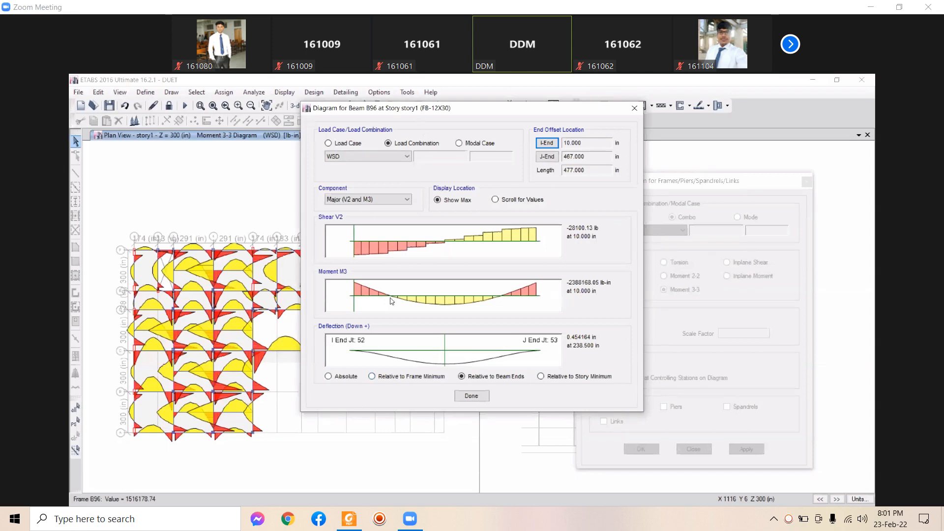
drag(393, 108, 607, 125)
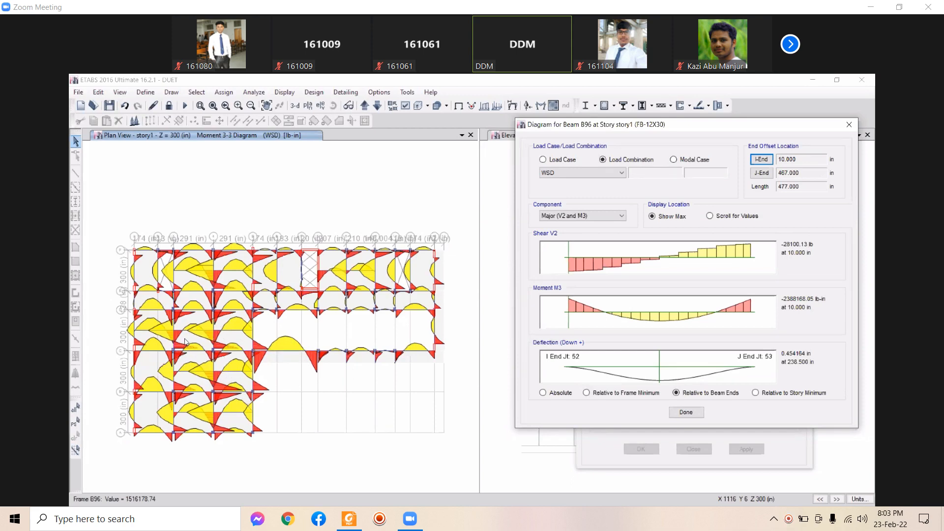
click(215, 333)
Close beam B96's diagram, view beam B80's detailed diagram, then close it
click(686, 412)
mouse_move(215, 330)
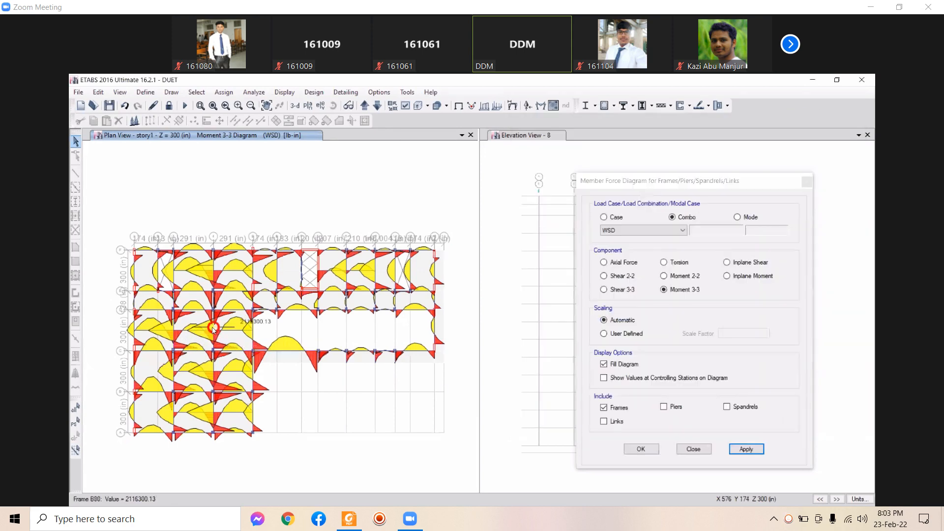
right_click(222, 350)
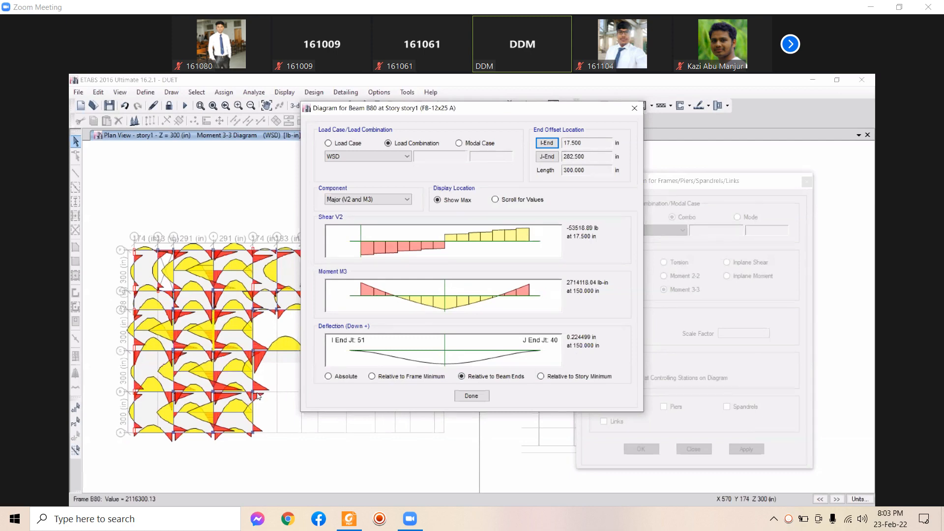
click(466, 400)
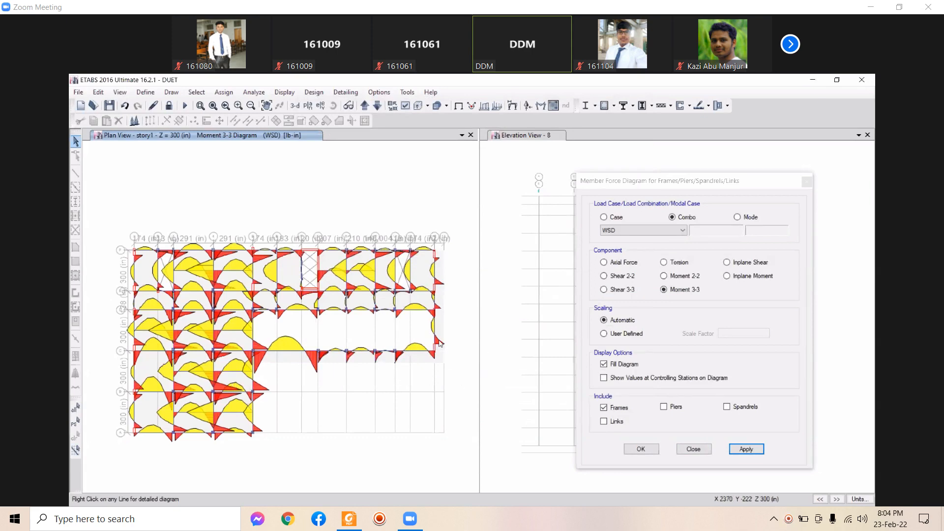
Bring the ETABS main window with the Moment 3-3 plan back to the front
mouse_move(266, 351)
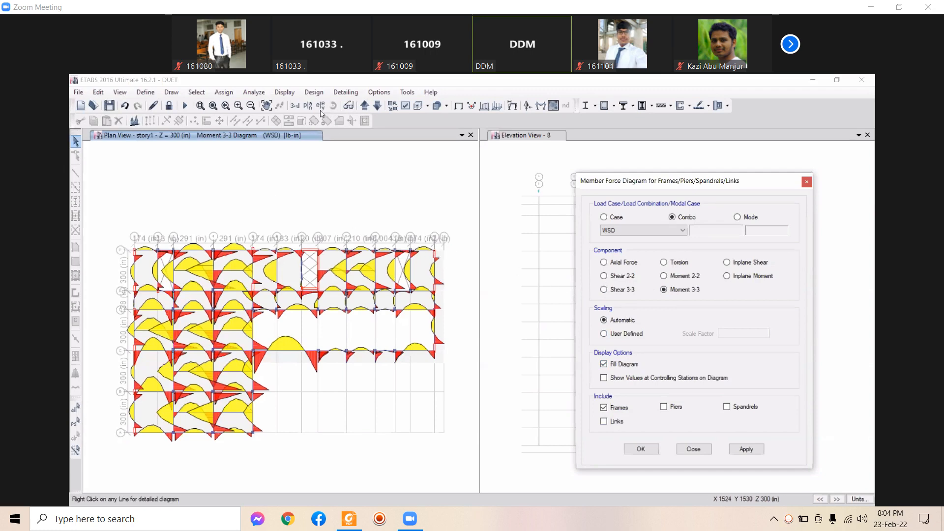
click(294, 107)
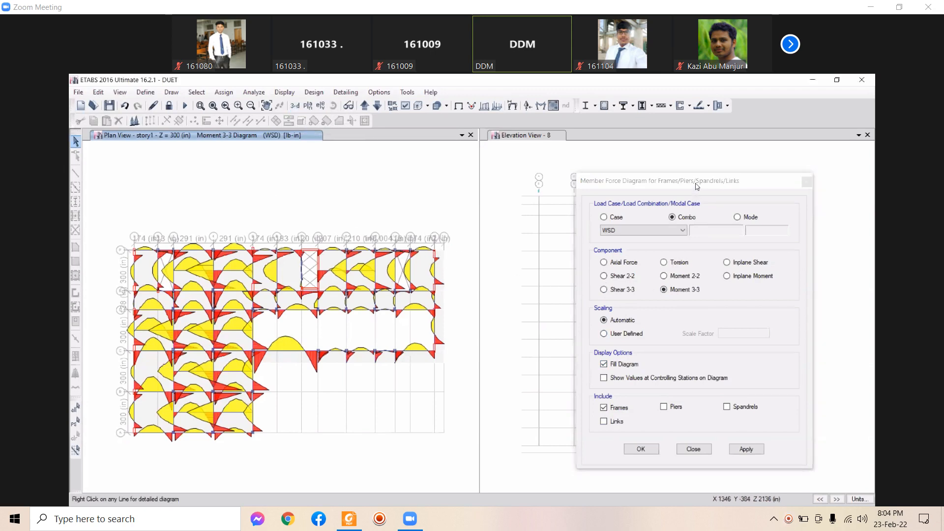
Switch the right pane to the 3-D building and draw its Moment 3-3 diagram
drag(682, 180, 250, 191)
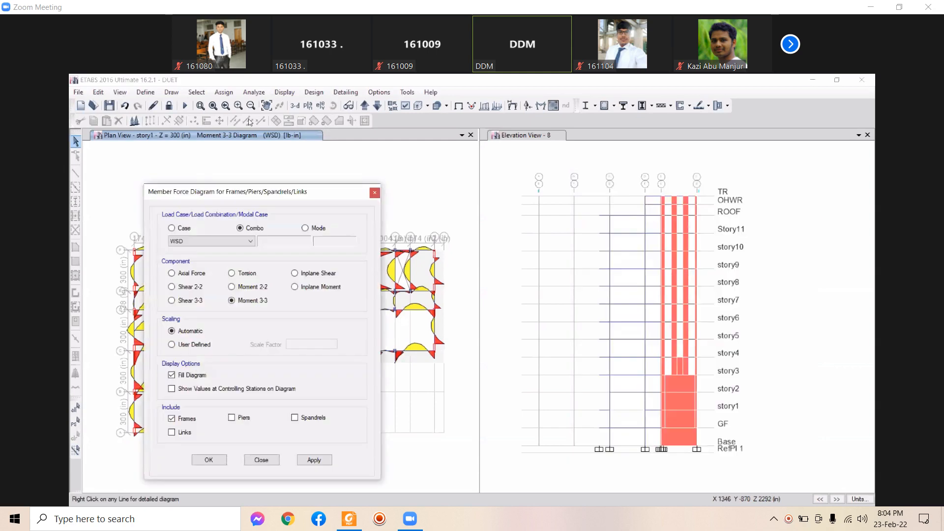
click(627, 442)
click(294, 106)
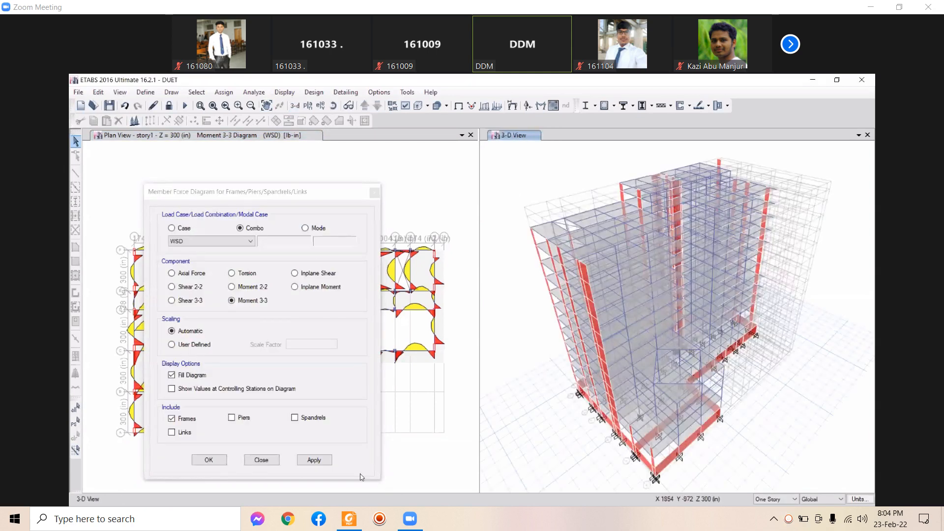
click(312, 459)
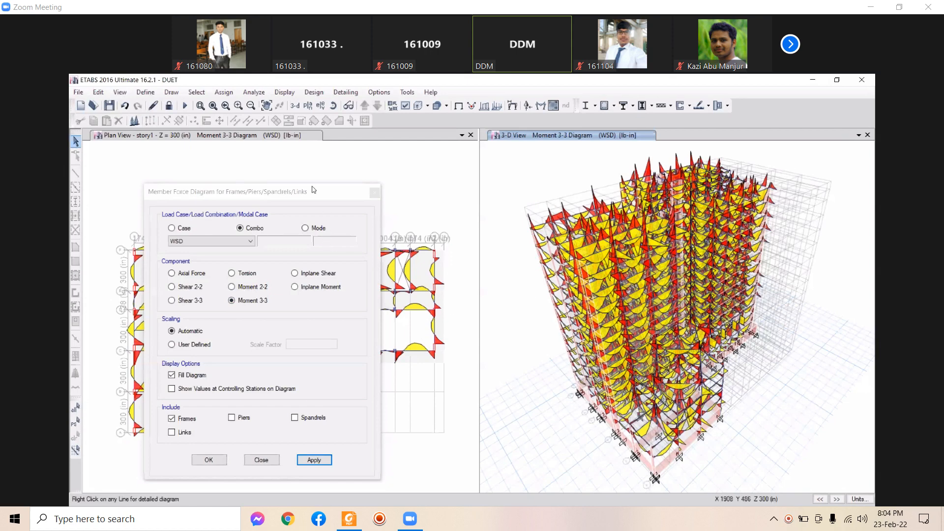
Show the WSD Moment 2-2 diagram on the 3-D building
mouse_move(291, 197)
mouse_down()
mouse_move(144, 180)
mouse_move(279, 184)
mouse_up()
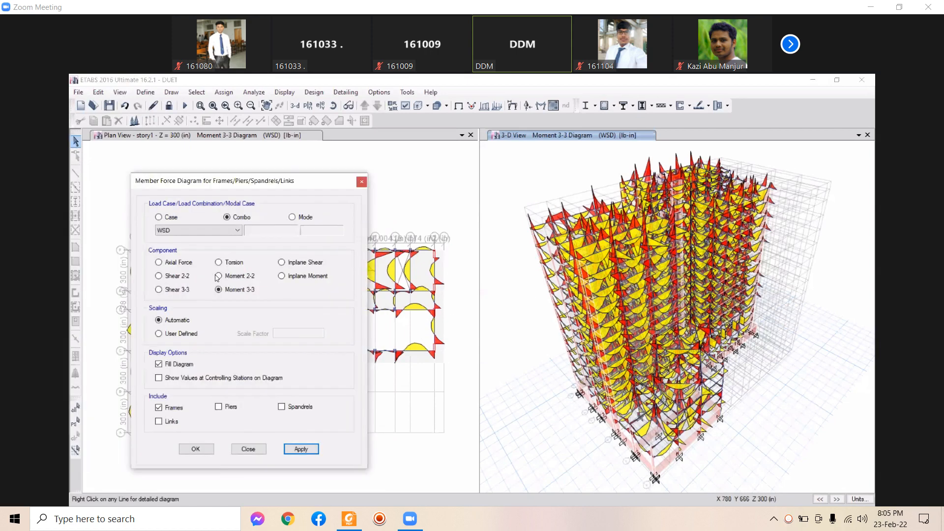
click(218, 276)
click(299, 450)
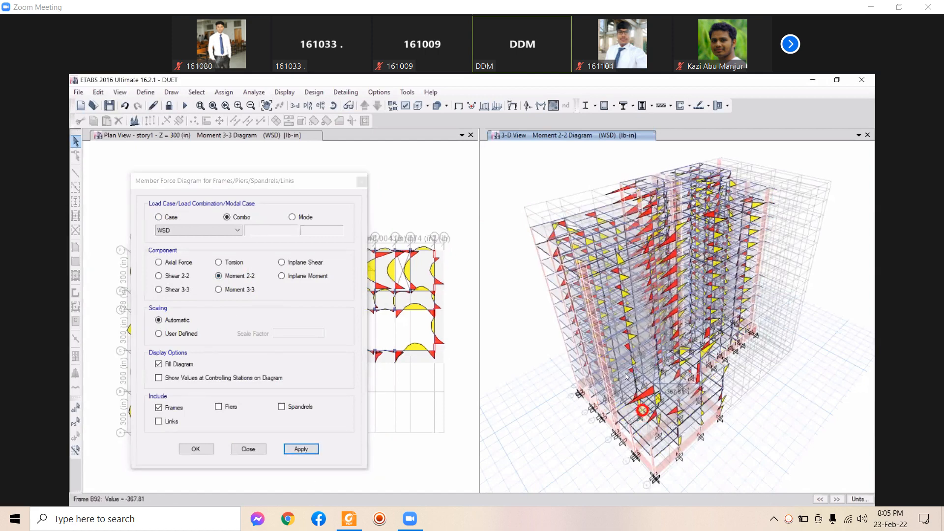
click(183, 180)
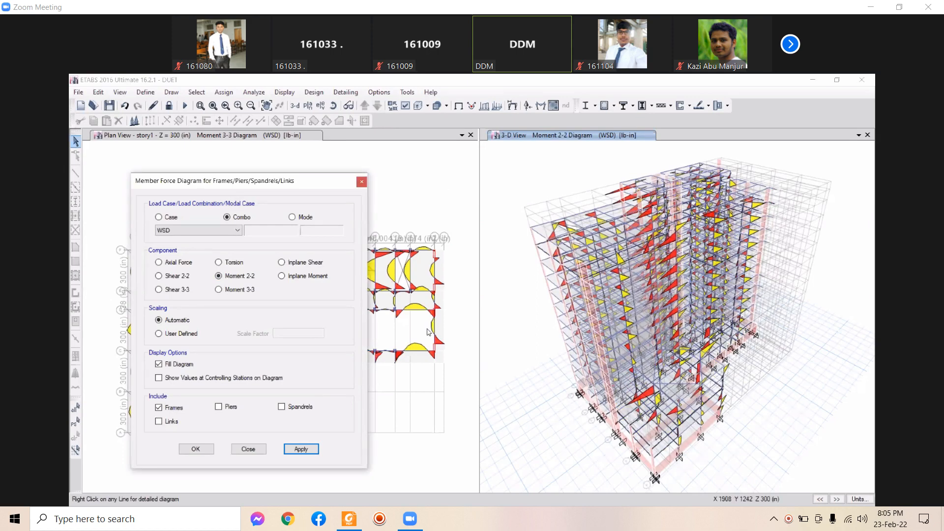
click(414, 432)
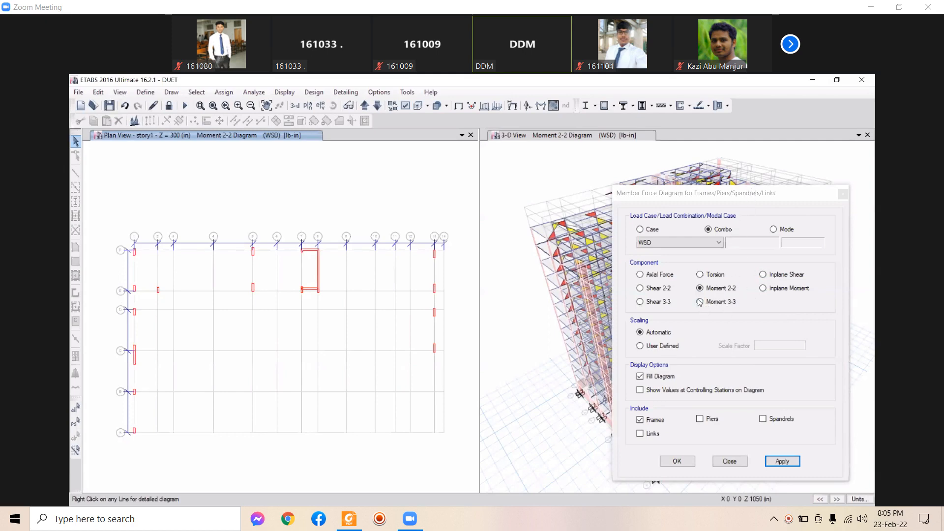
Show the Shear 2-2 diagram on the 3-D building and zoom in to inspect the members
click(640, 289)
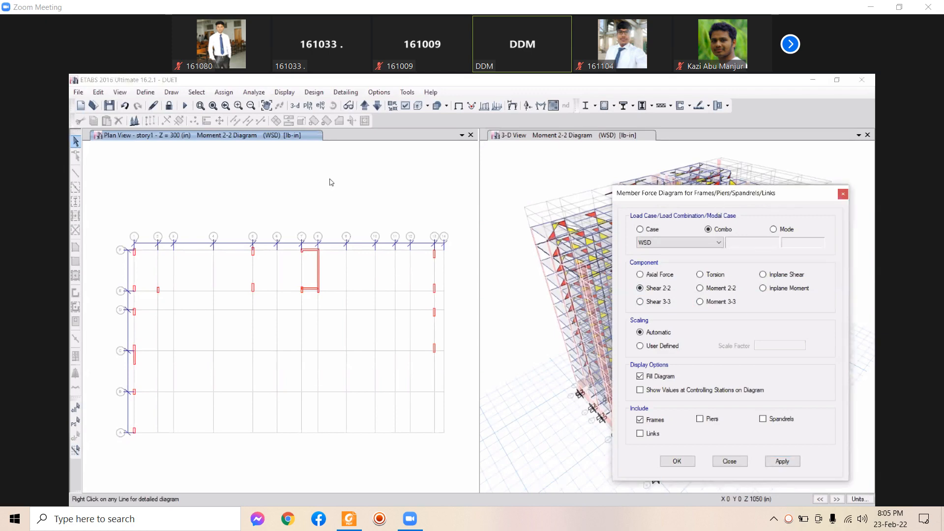
click(519, 175)
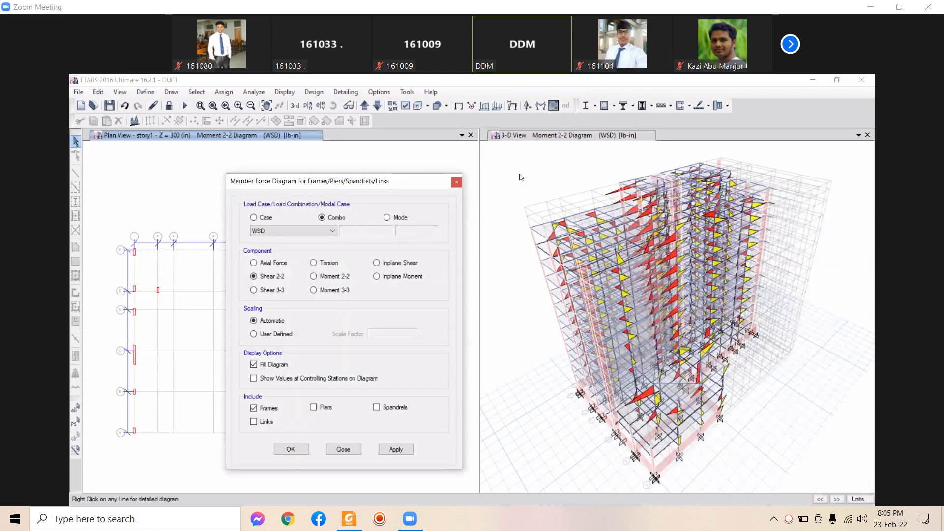
click(395, 453)
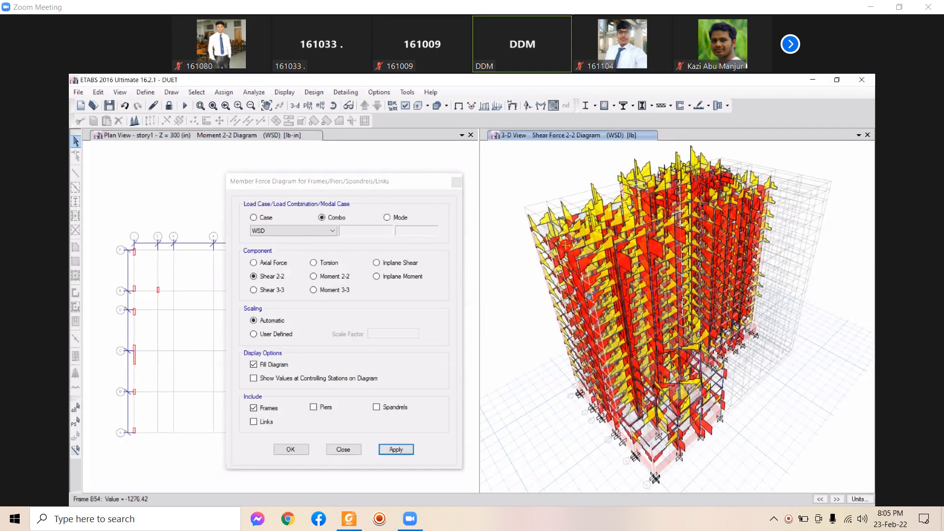
scroll(570, 290, up, 5)
scroll(572, 291, up, 2)
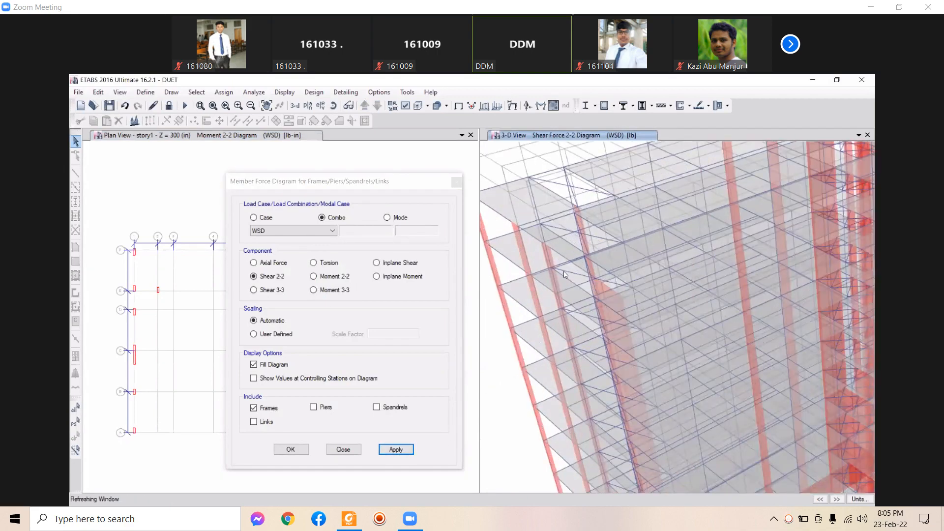
middle_drag(553, 240, 591, 276)
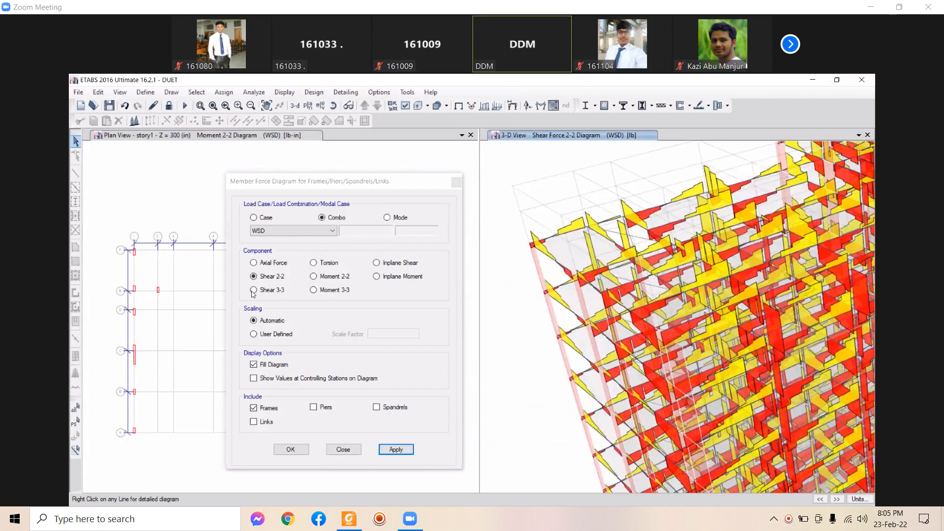
middle_drag(512, 279, 540, 312)
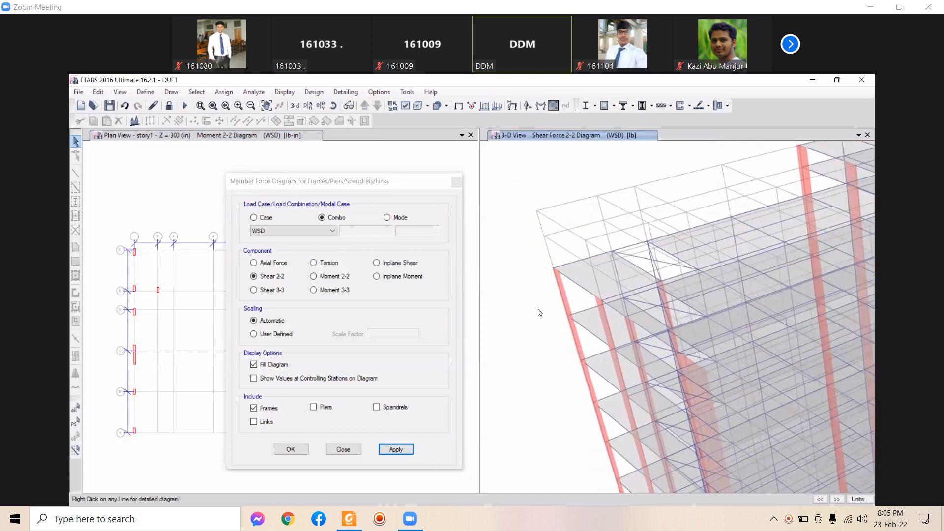
Switch the 3-D diagram to Shear 3-3, then select Moment 2-2 as the next component
click(295, 290)
click(406, 451)
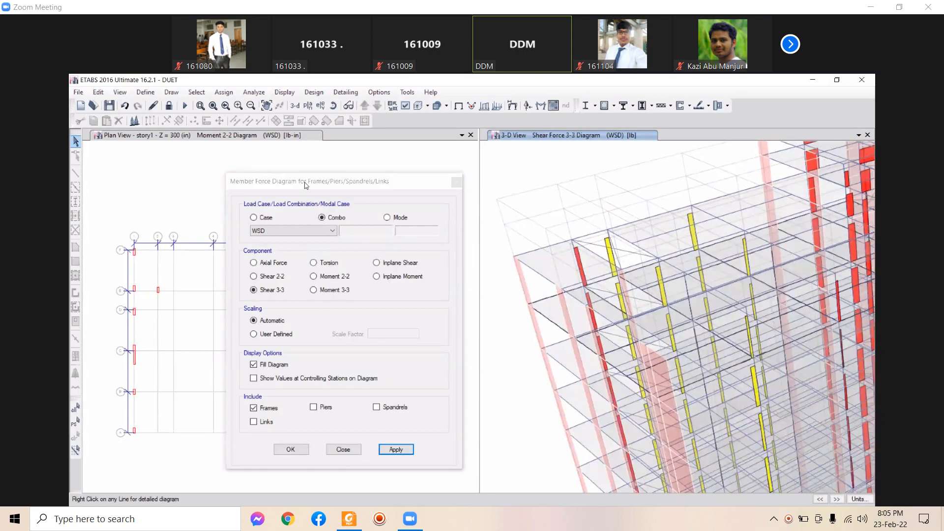
click(325, 276)
drag(315, 182, 598, 196)
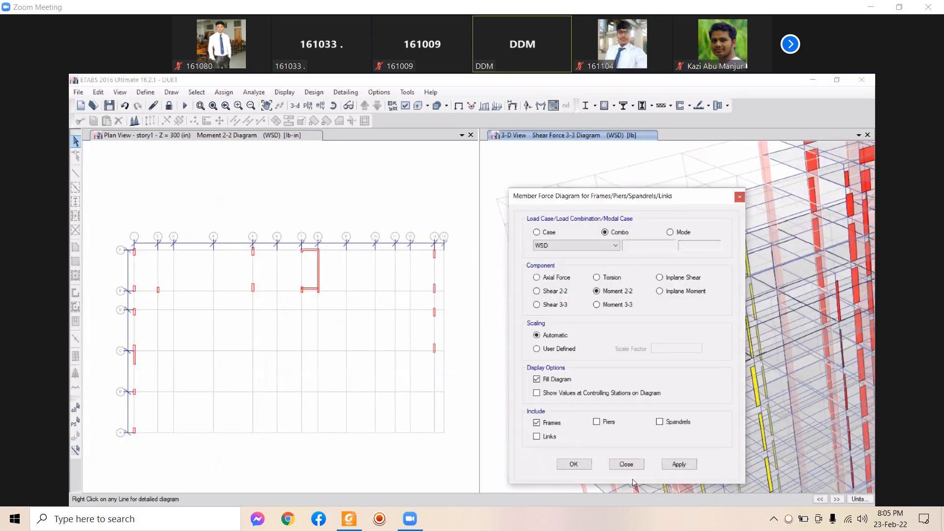
Apply Moment 2-2 to the 3-D building and move the diagram settings over the plan
click(676, 465)
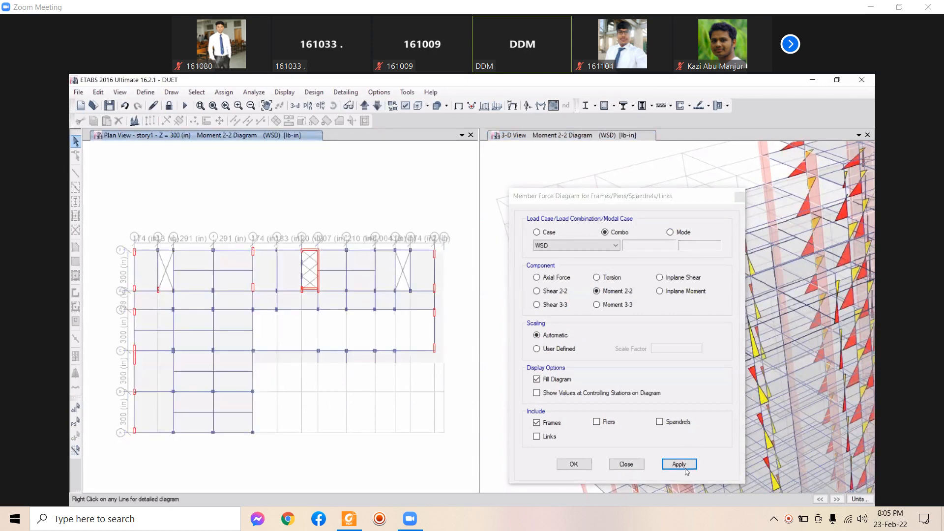
click(597, 305)
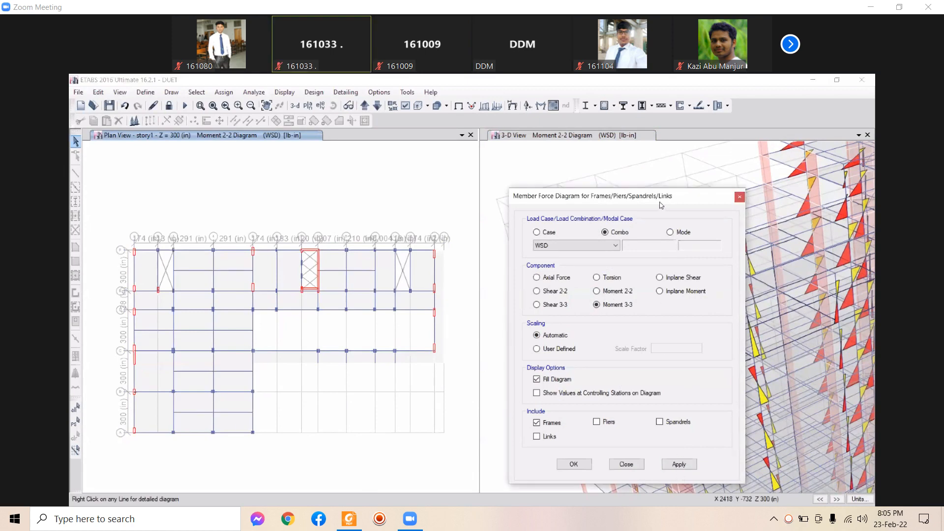
drag(513, 202, 266, 169)
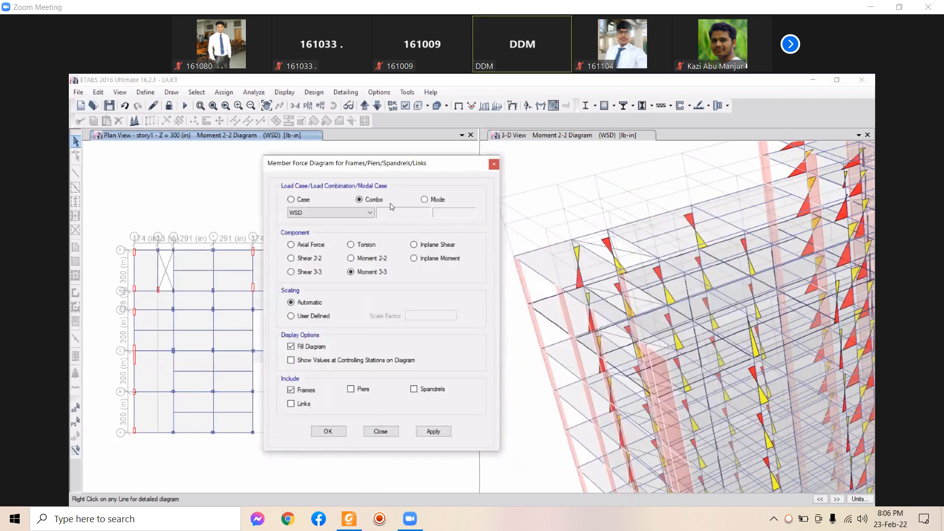
drag(470, 165, 382, 168)
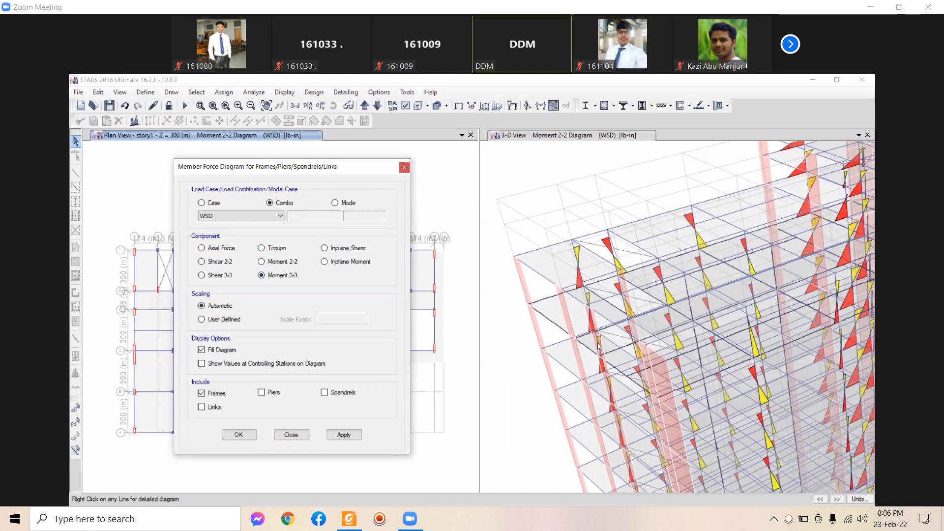
Try Shear 2-2 and Moment 2-2, then select Moment 3-3 and close the diagram settings
click(212, 262)
drag(346, 172, 324, 168)
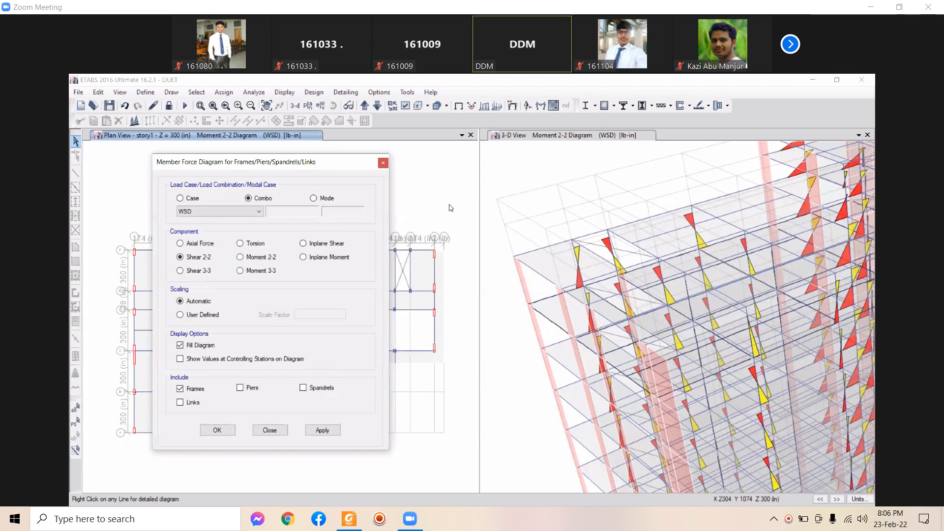
drag(301, 163, 711, 163)
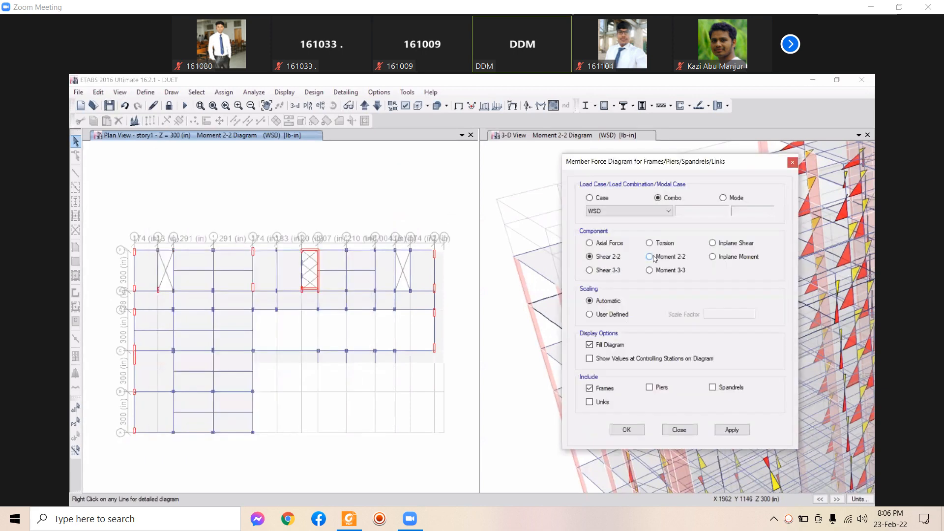
click(653, 257)
click(736, 433)
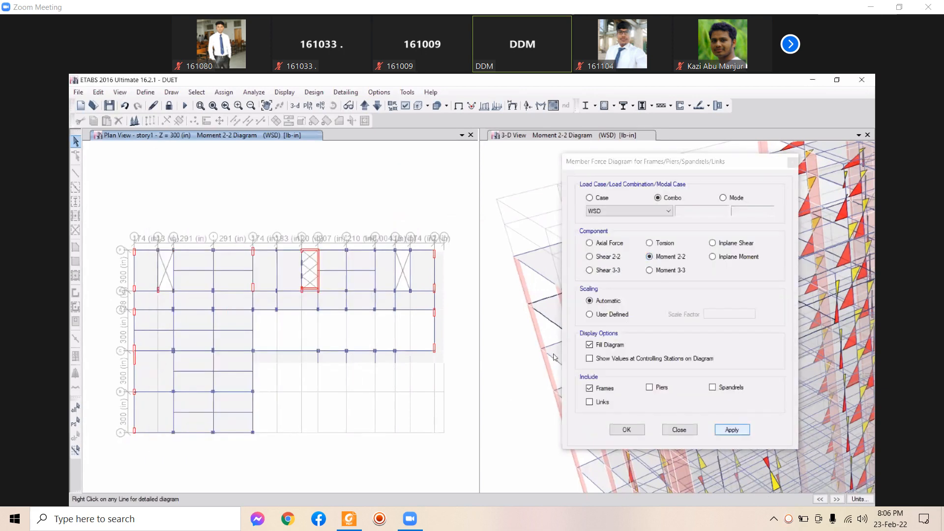
click(649, 270)
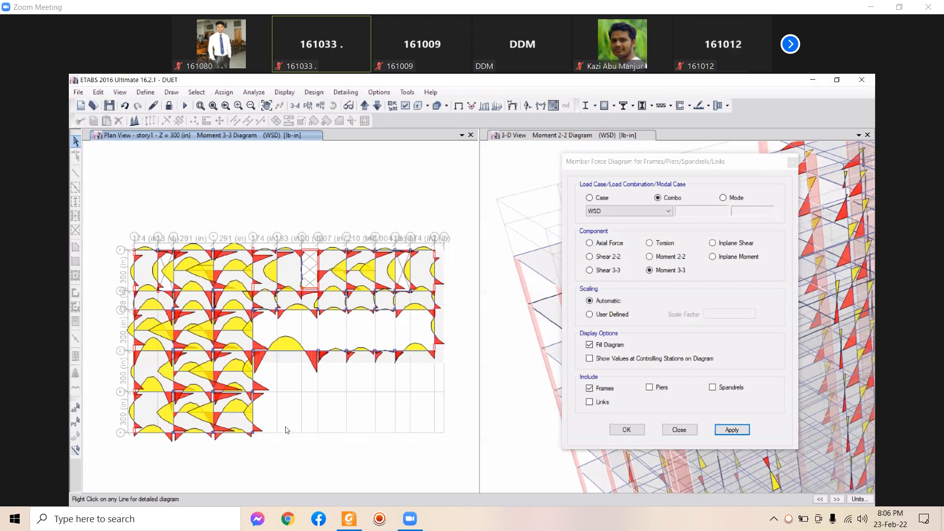
click(539, 240)
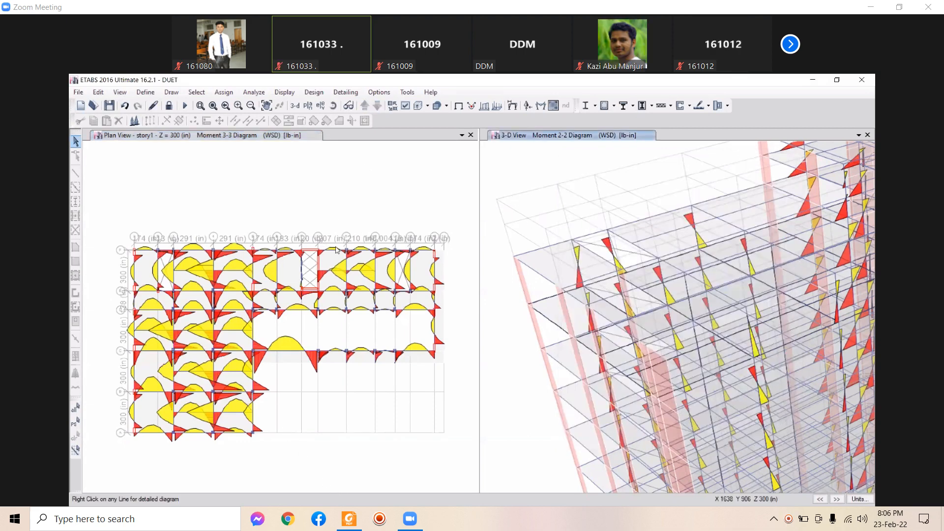
middle_drag(368, 256, 345, 235)
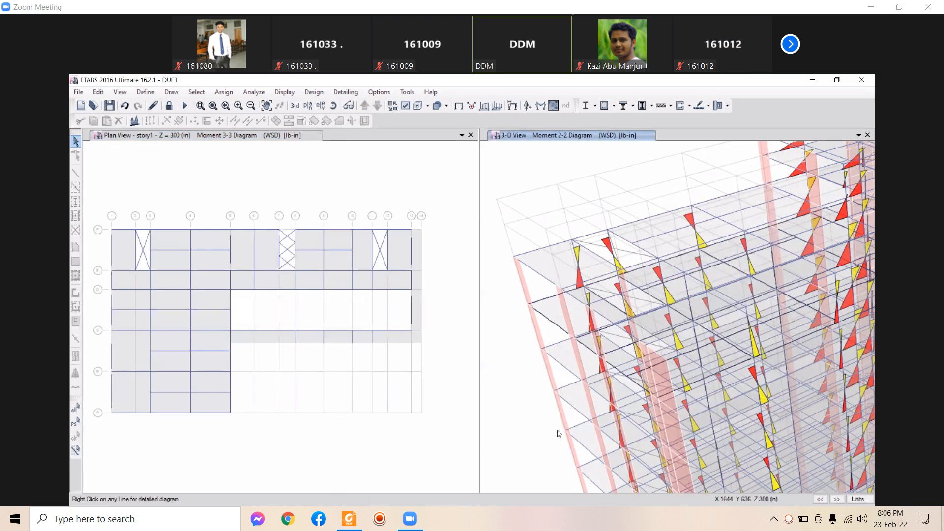
Replace the 3-D view with elevation 5 and clear its force diagram
click(320, 105)
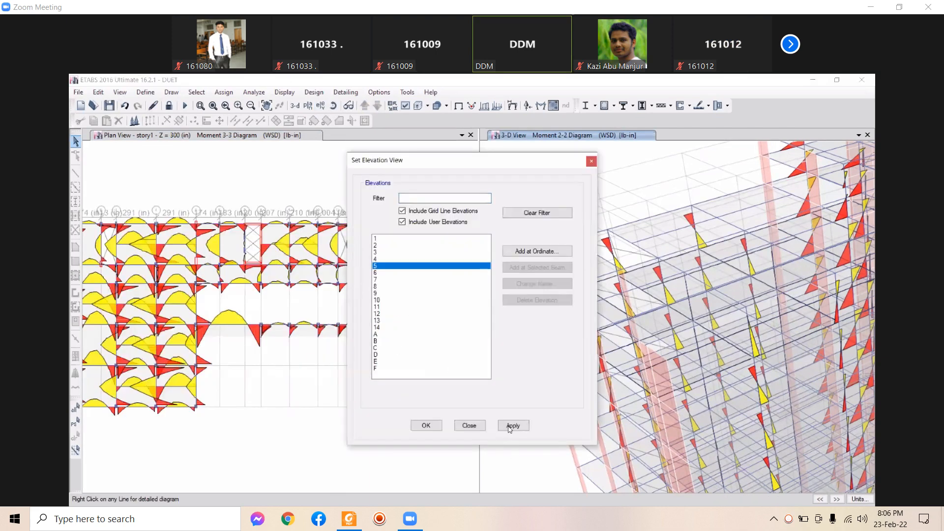
click(469, 425)
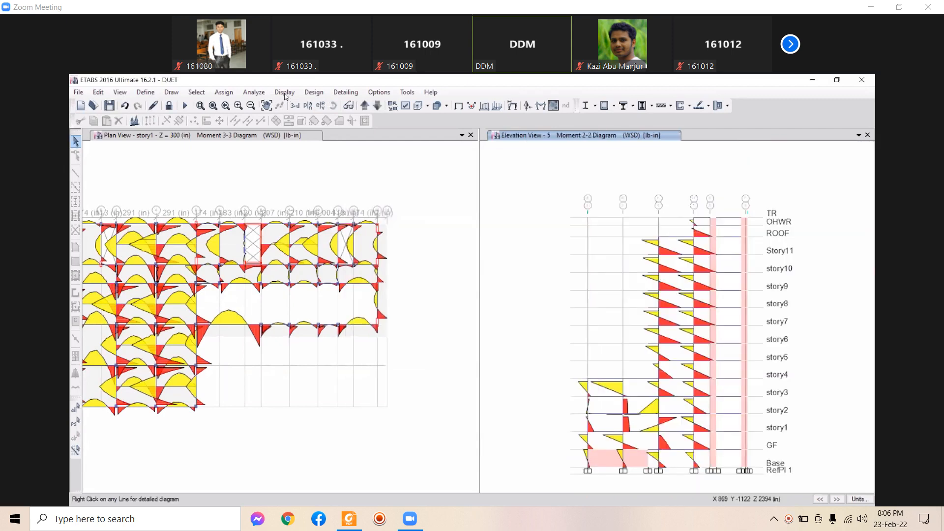
click(284, 92)
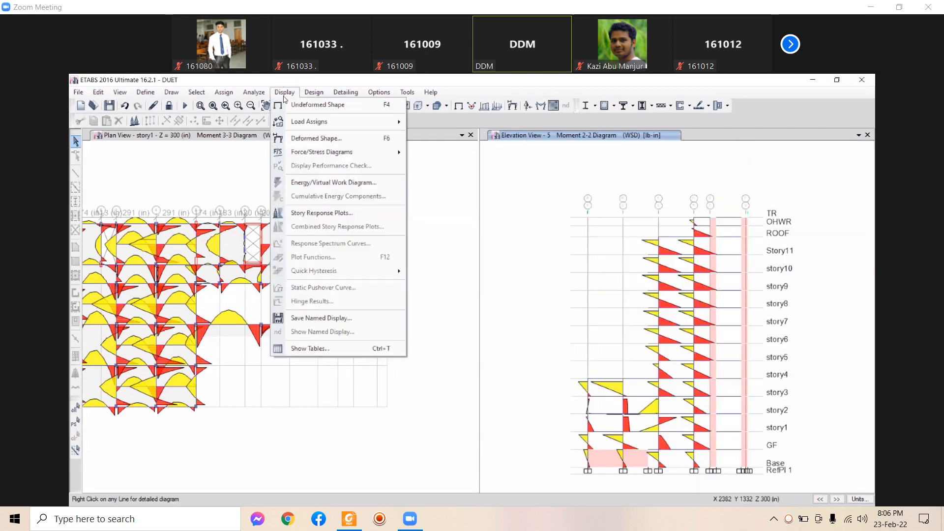
click(286, 103)
Return the story1 plan to its undeformed shape and pan both views into position
click(284, 92)
click(311, 110)
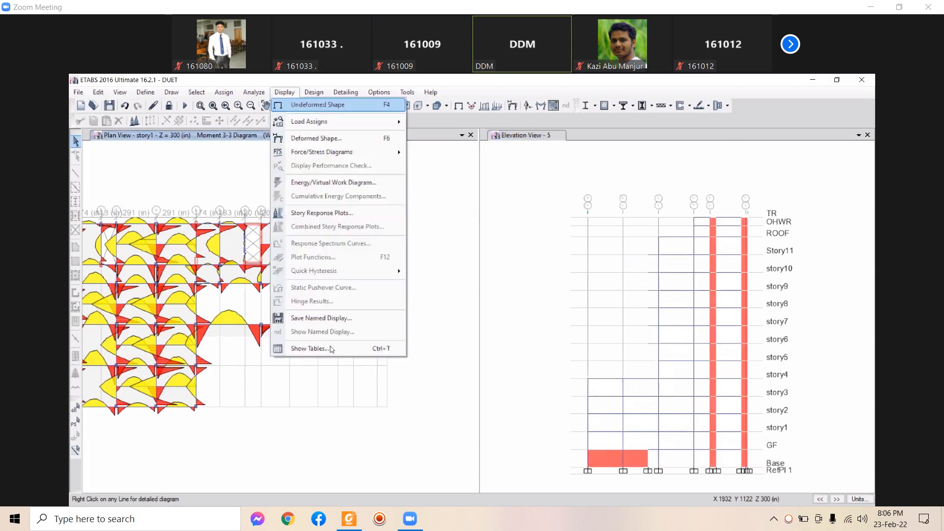
middle_drag(358, 427, 395, 437)
click(568, 352)
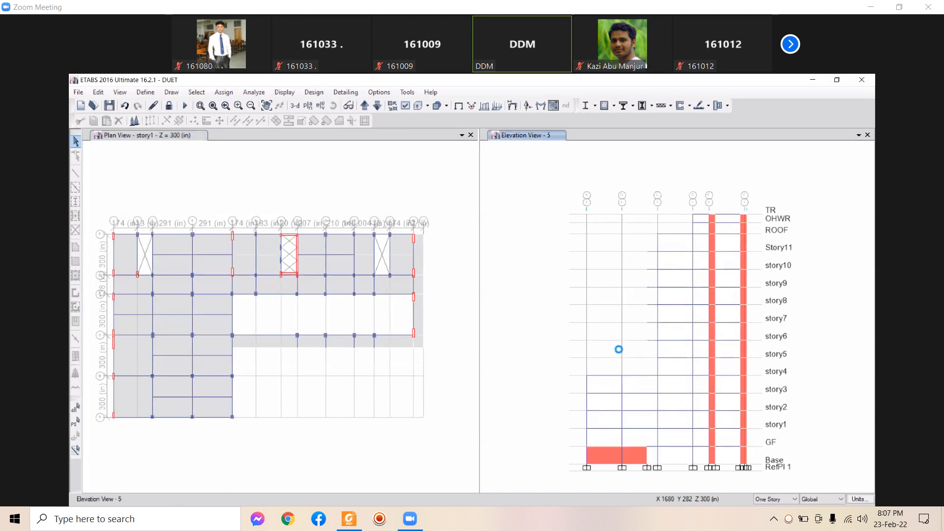
middle_drag(594, 359, 585, 344)
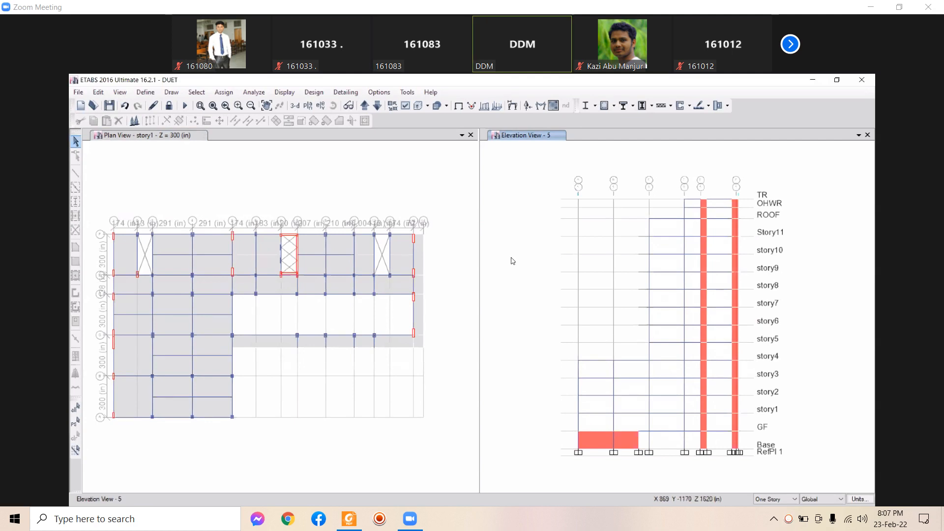
middle_click(532, 246)
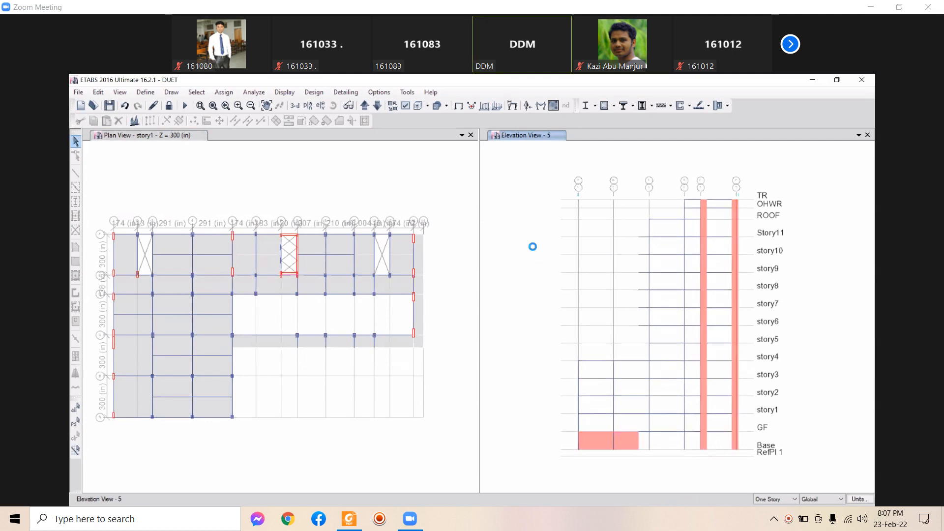
Open the concrete frame design results settings from the Design menu
click(613, 106)
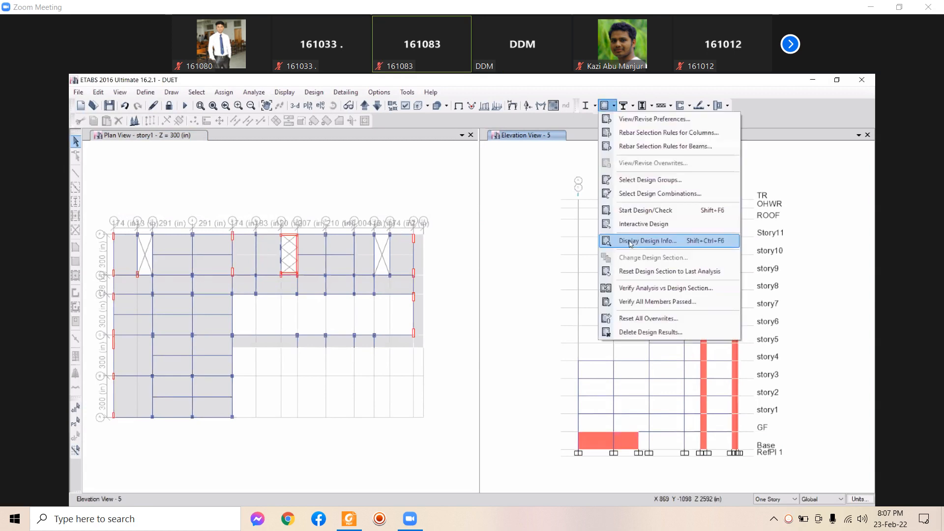
click(630, 243)
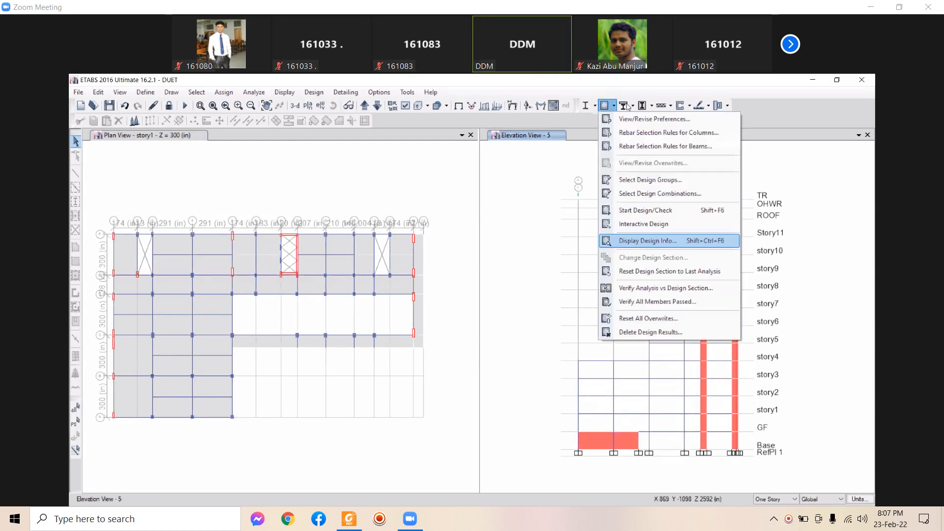
click(584, 254)
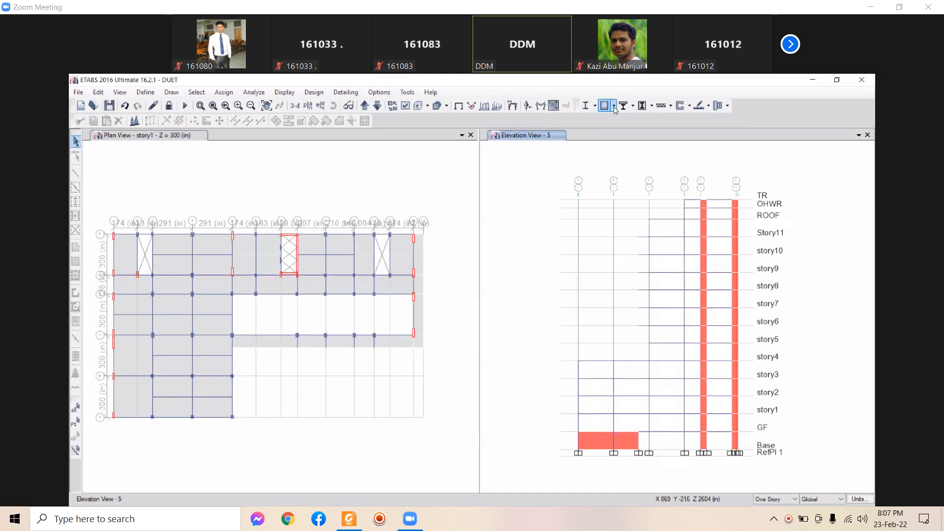
click(614, 107)
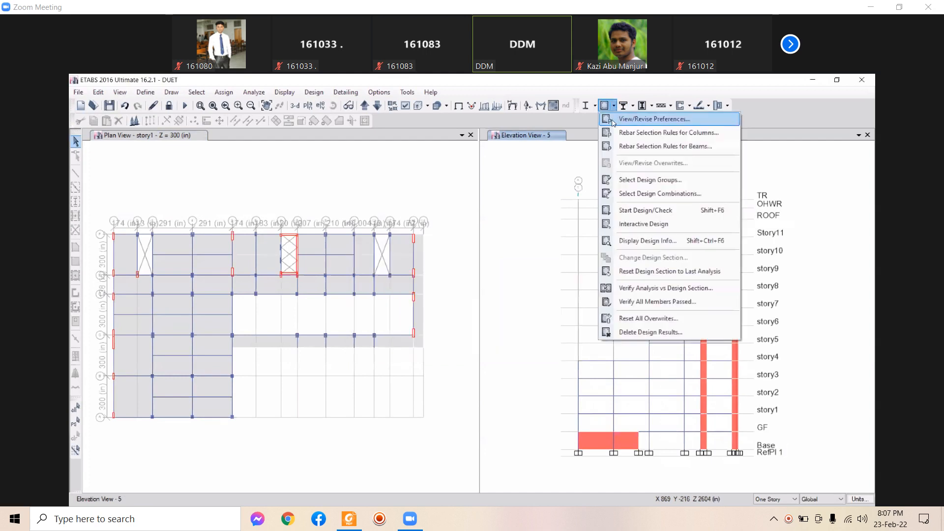
click(634, 242)
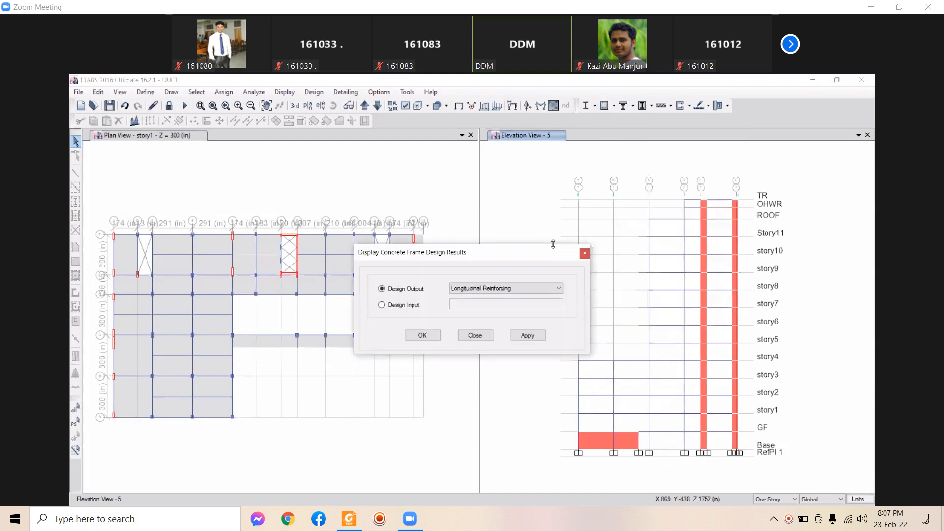
Set Design Output to Rebar Percentage and apply it to elevation 5
drag(500, 260, 291, 245)
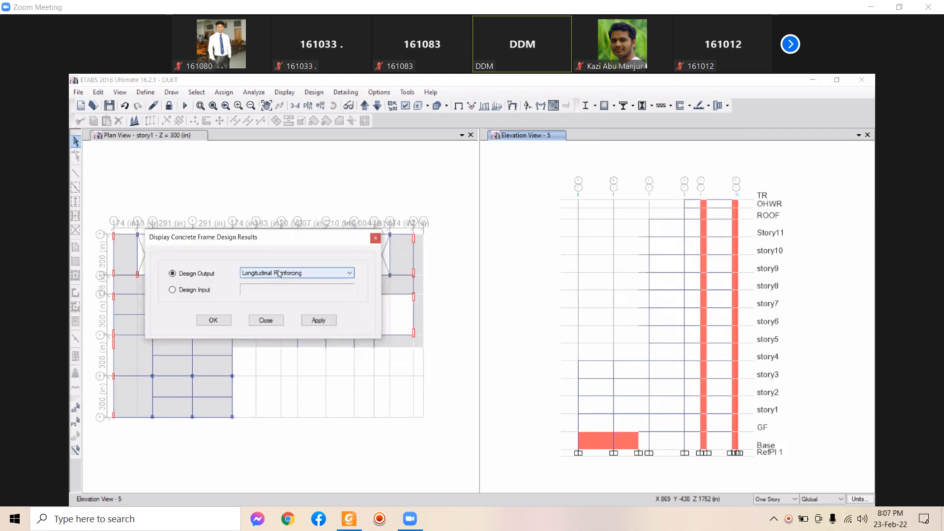
click(278, 273)
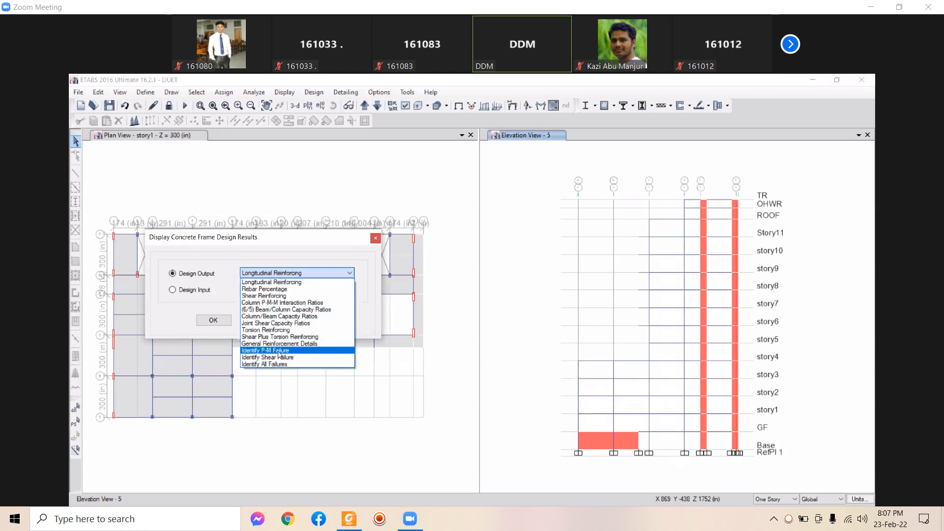
click(292, 290)
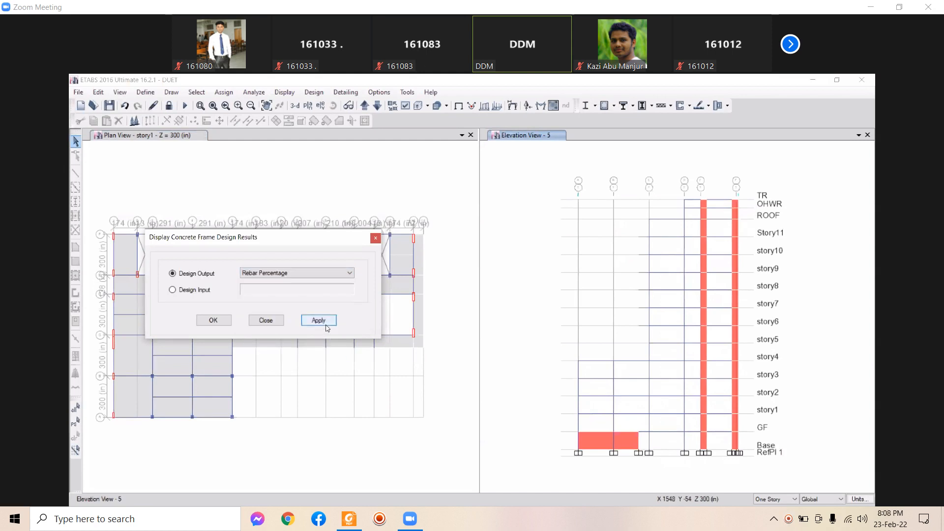
click(319, 321)
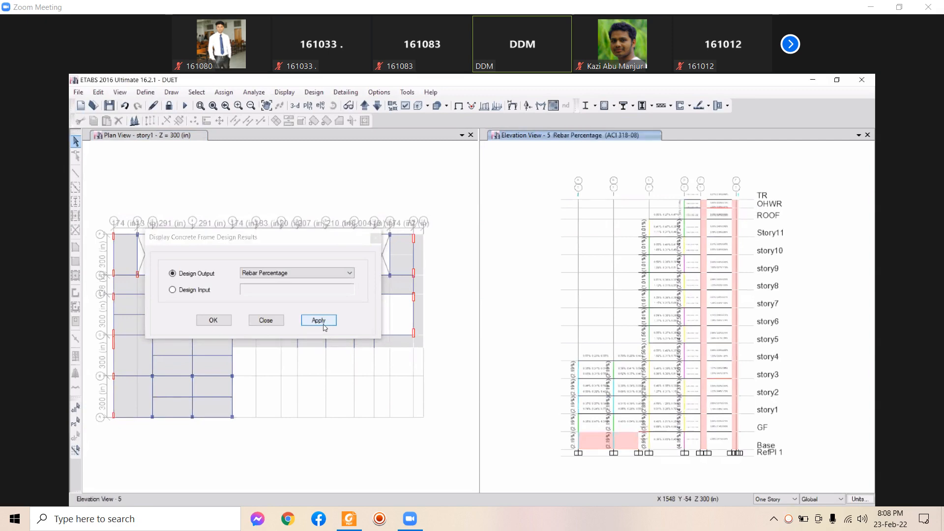
middle_drag(622, 378, 614, 343)
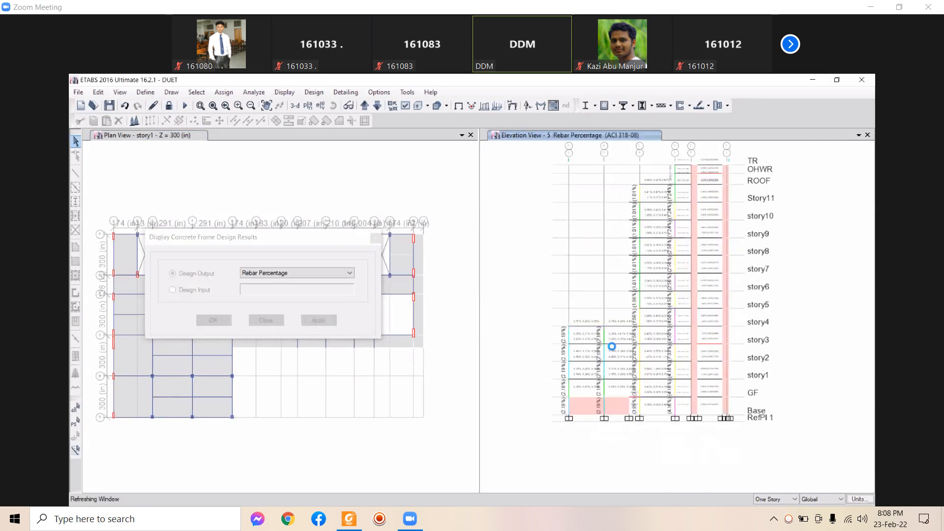
scroll(573, 393, up, 5)
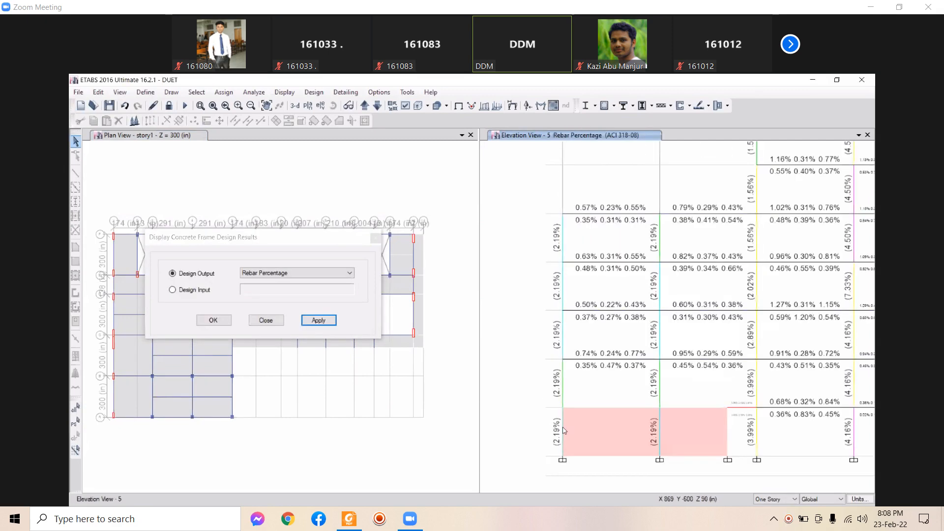
scroll(564, 429, down, 5)
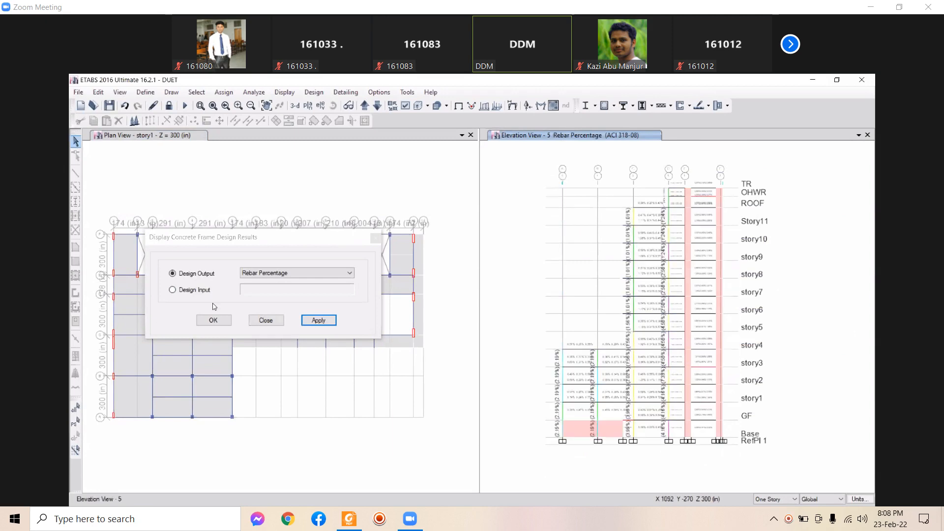
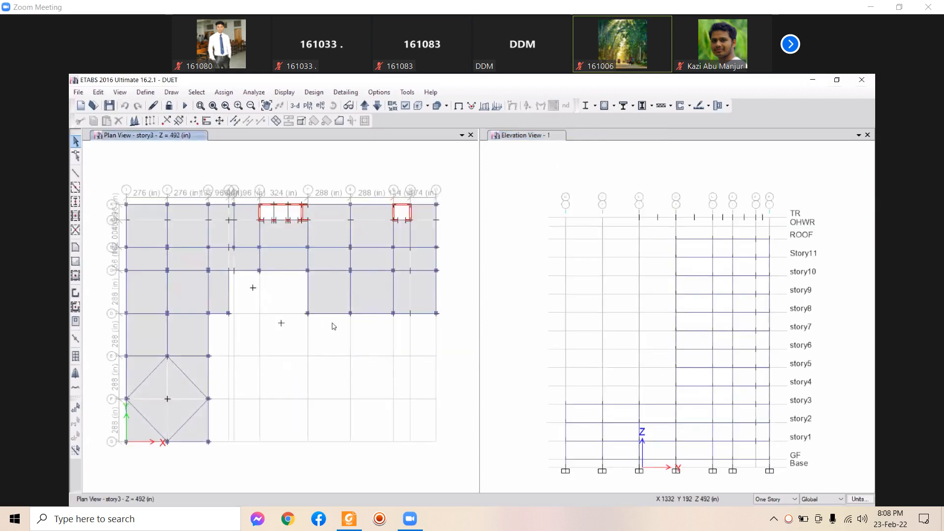
Run the model analysis, then reset the view to the undeformed shape
click(186, 106)
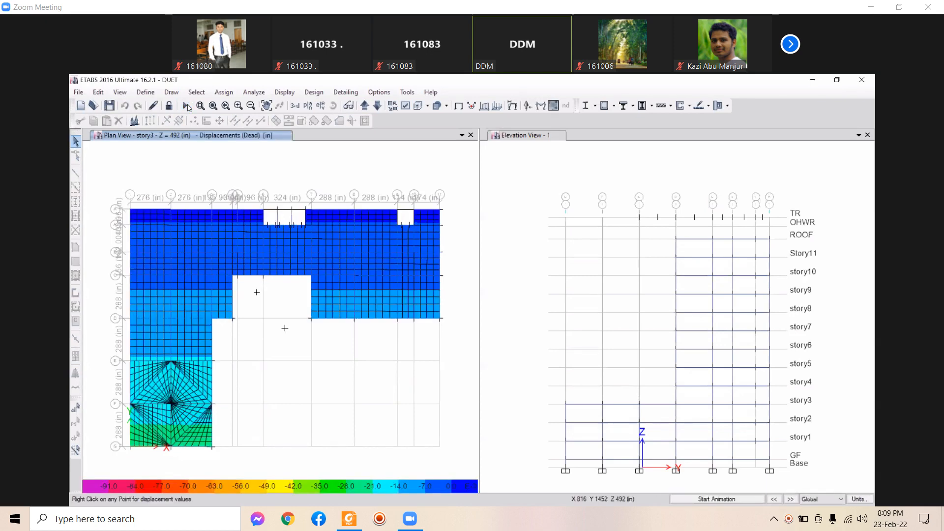
click(279, 106)
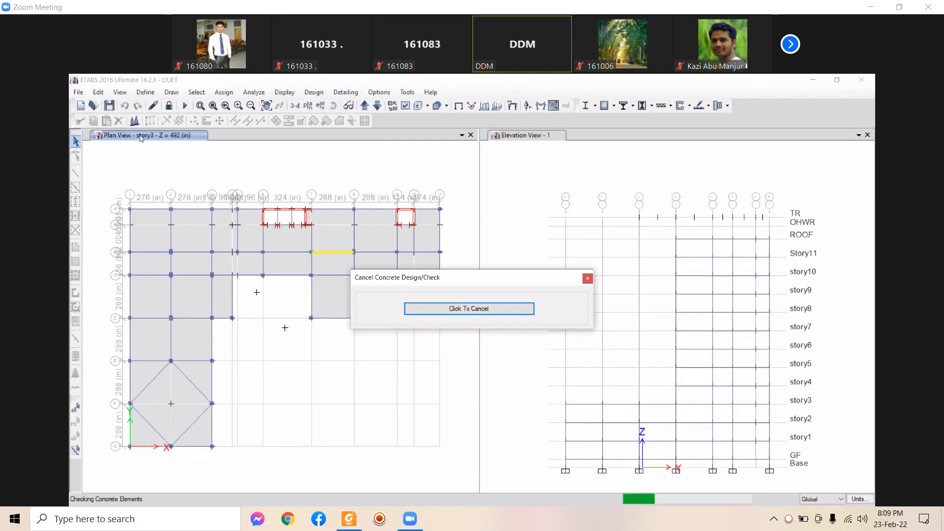
Look over the Define > Section Properties categories while the design check runs
click(140, 92)
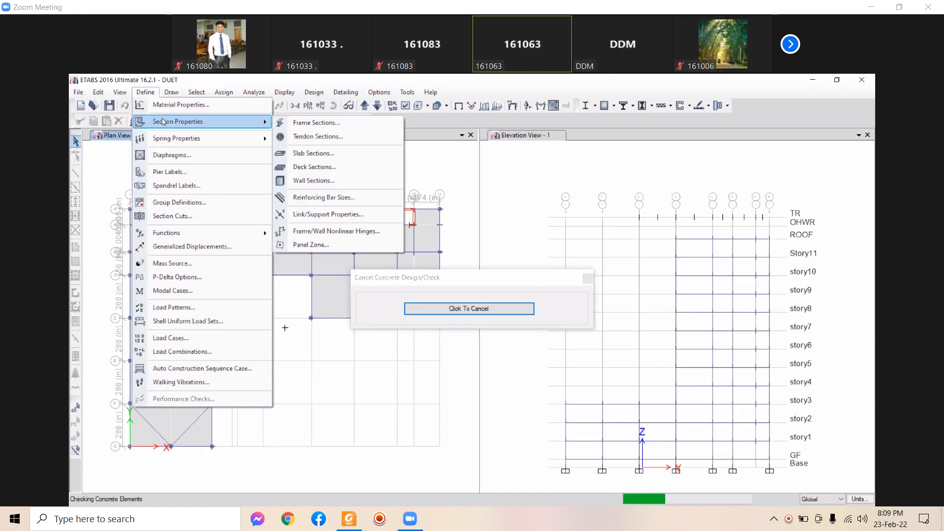
click(163, 120)
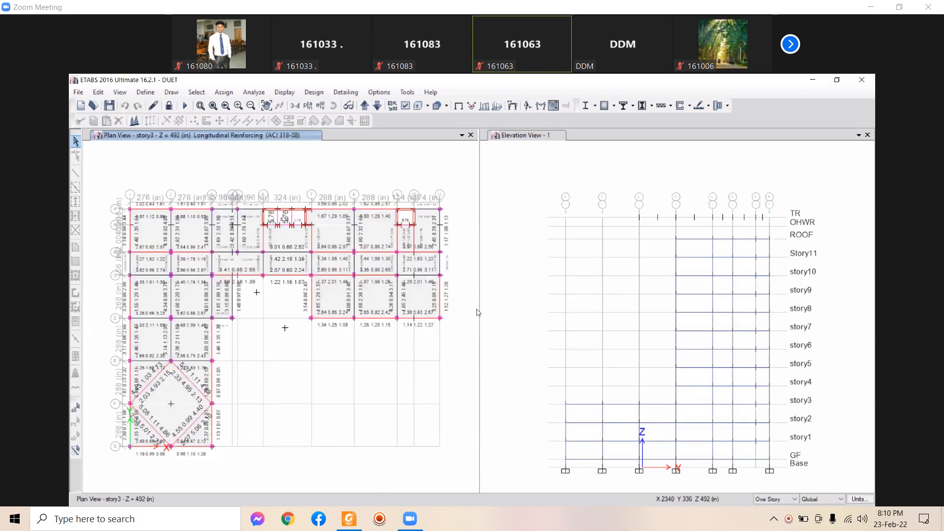
Activate Elevation View 1 and apply Rebar Percentage design output to it
click(516, 324)
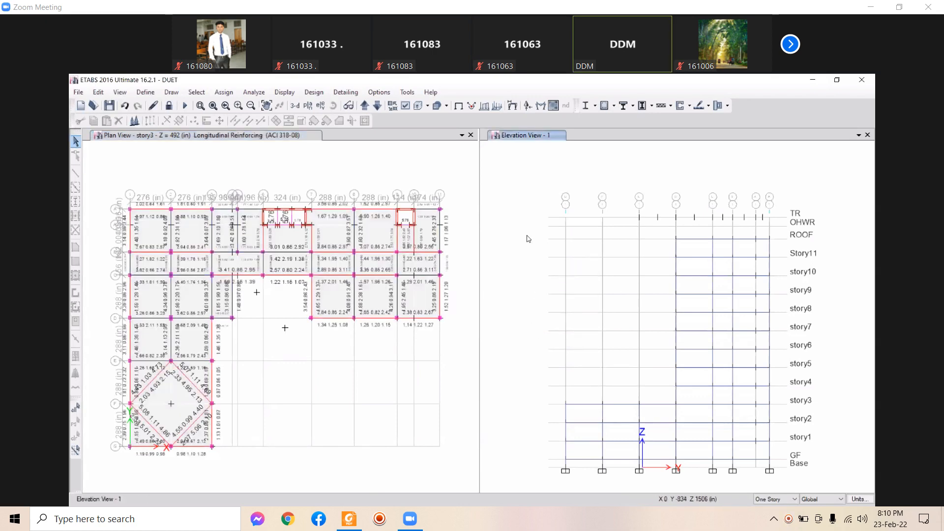
click(440, 266)
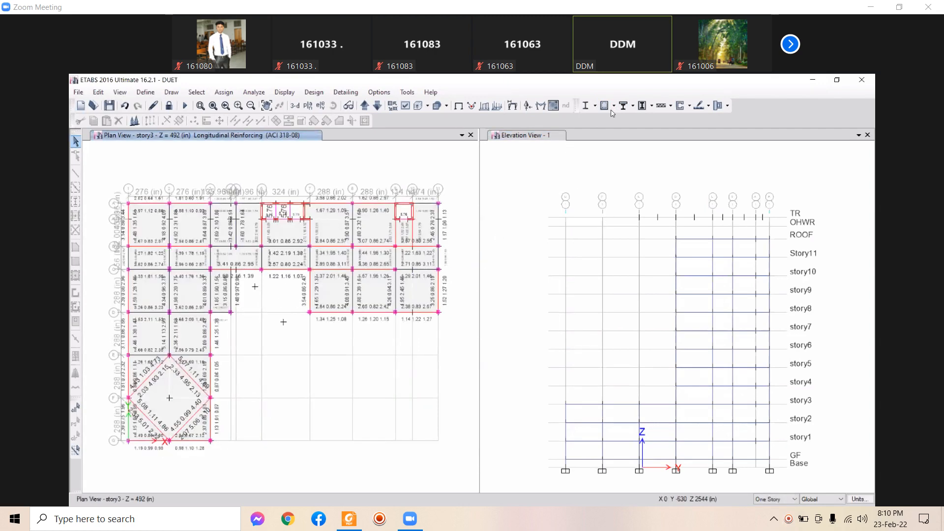
click(608, 141)
click(613, 105)
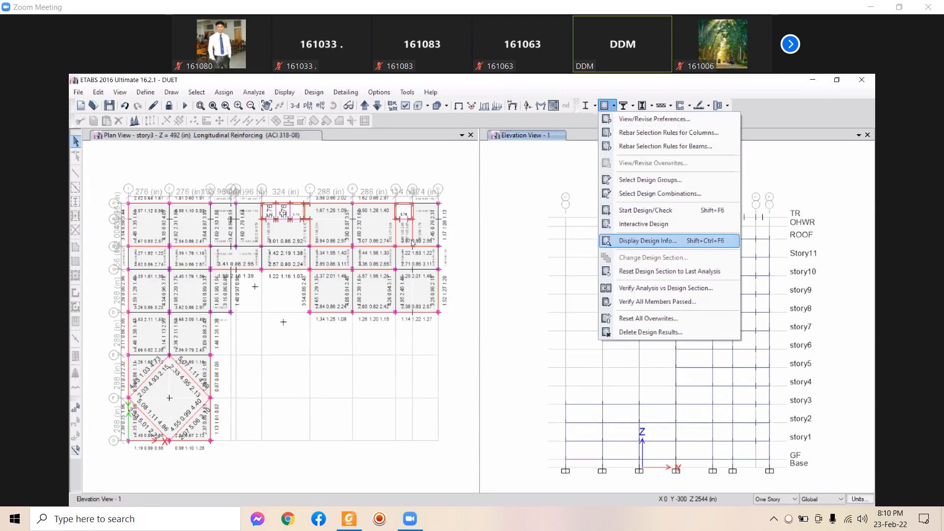
click(408, 277)
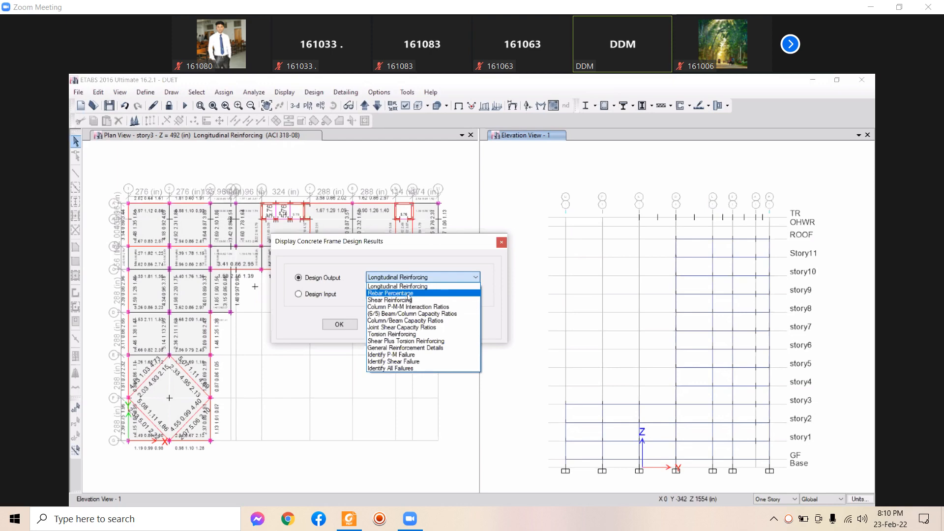
click(407, 295)
click(454, 328)
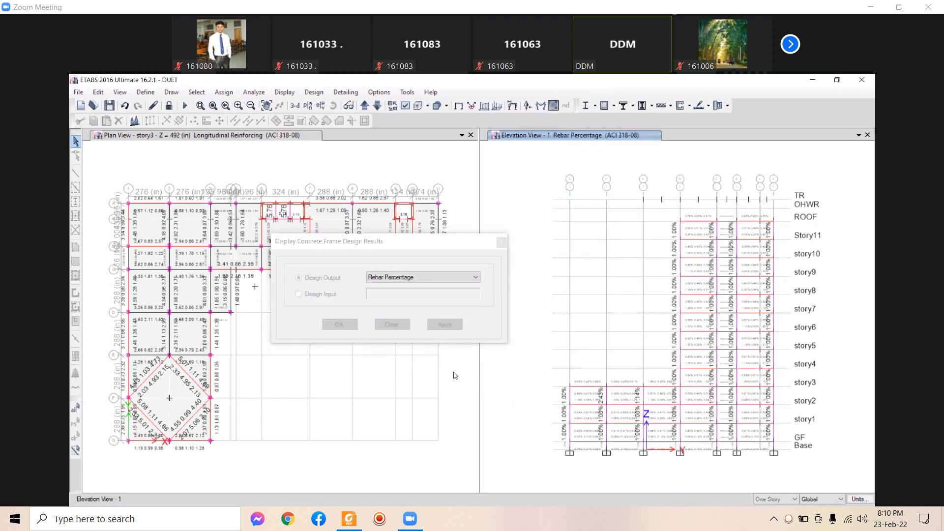
middle_drag(607, 344, 582, 347)
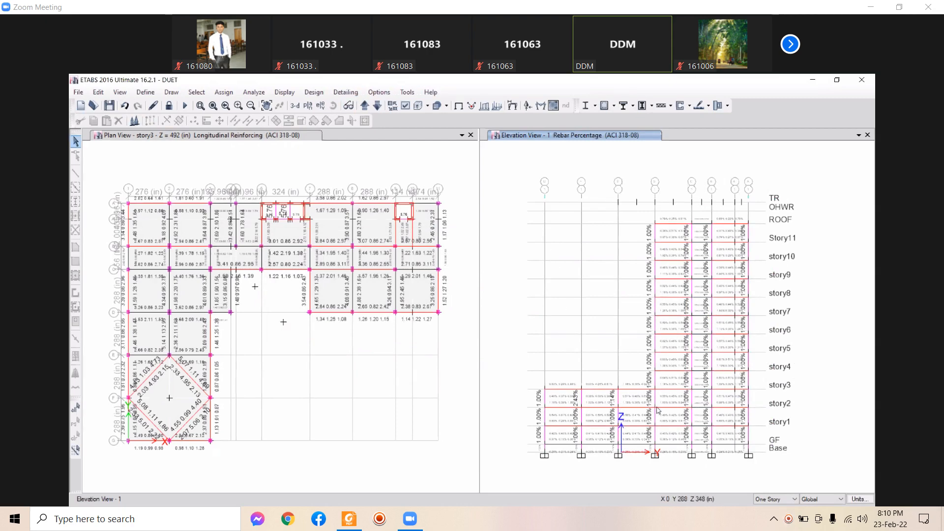
Step forward two elevations and zoom in to read their rebar percentages
click(364, 106)
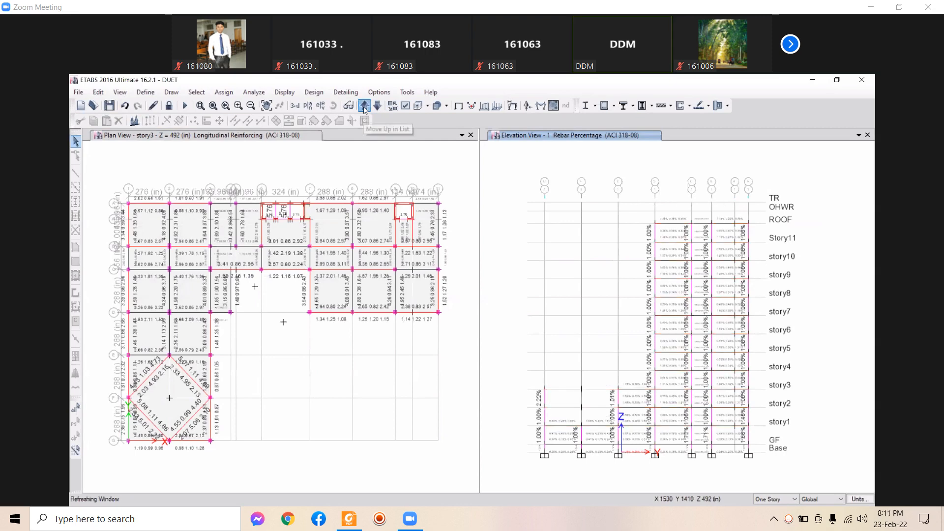
click(364, 106)
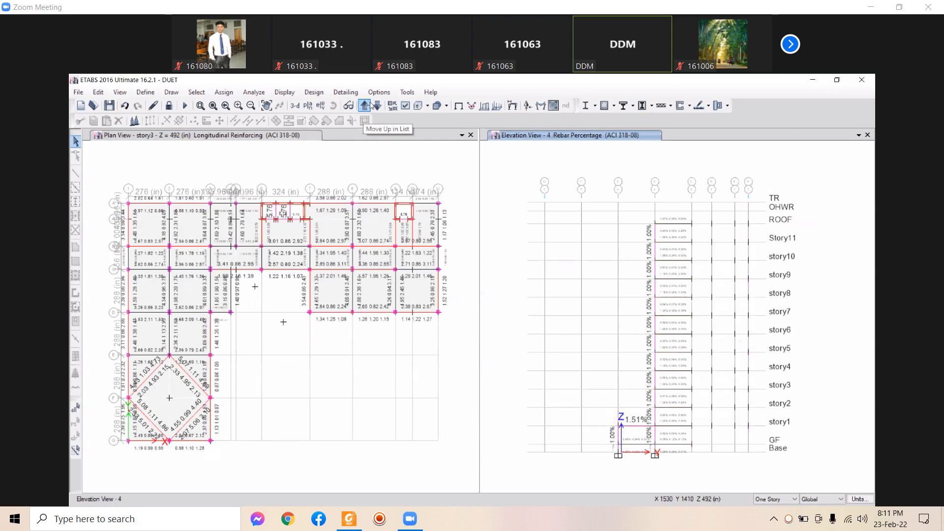
scroll(706, 456, up, 5)
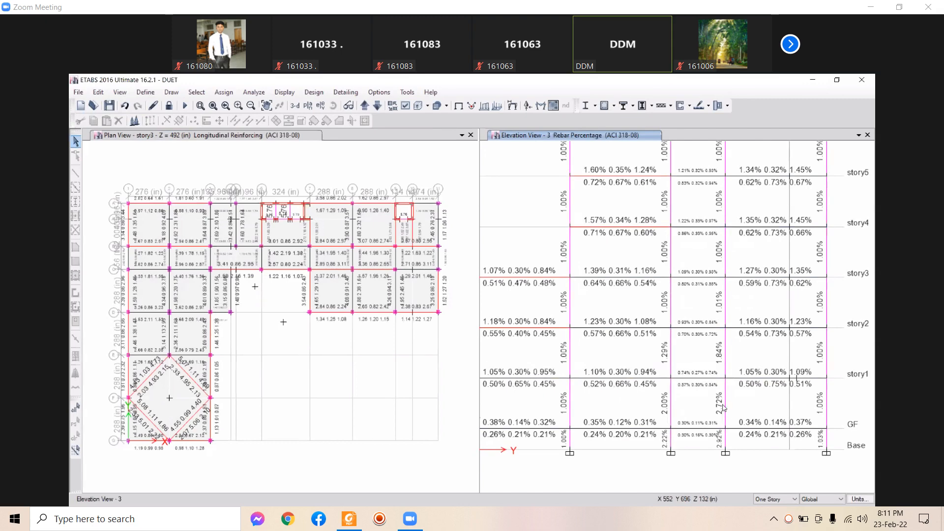
scroll(744, 416, down, 5)
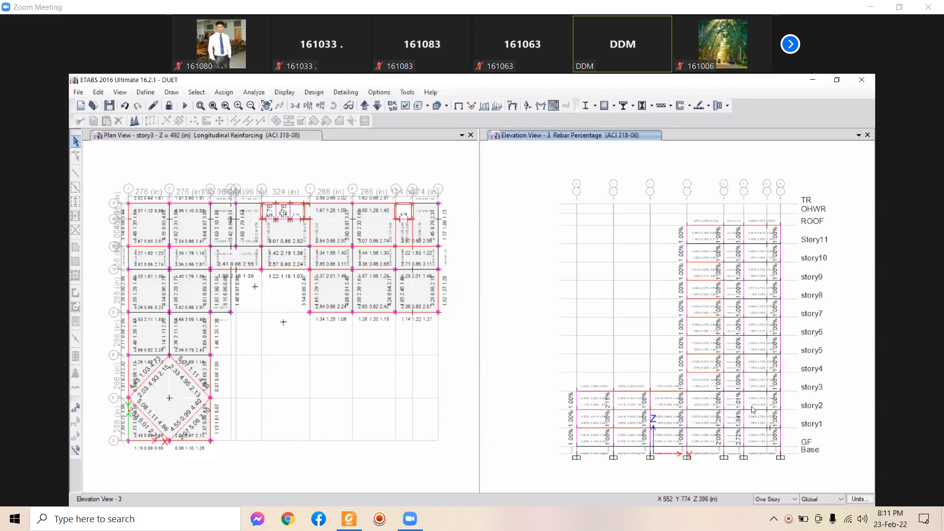
scroll(745, 449, up, 3)
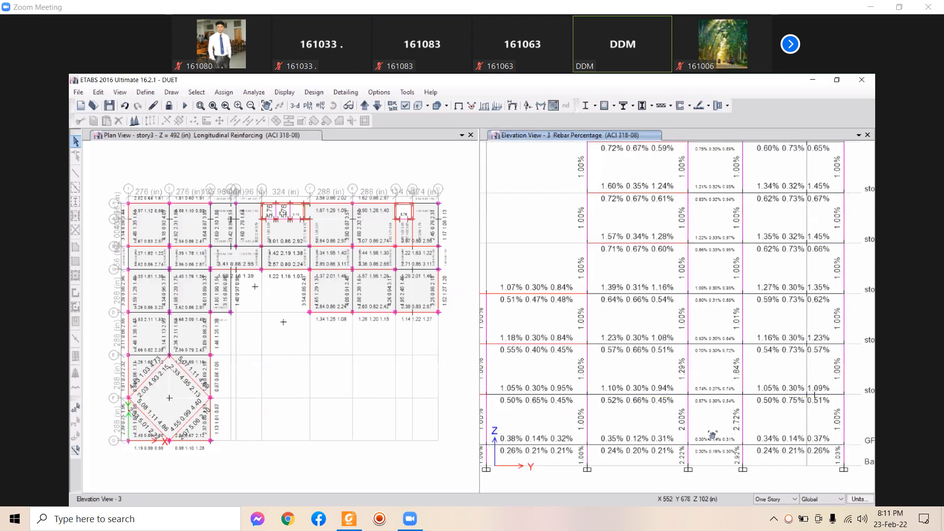
middle_drag(712, 435, 693, 429)
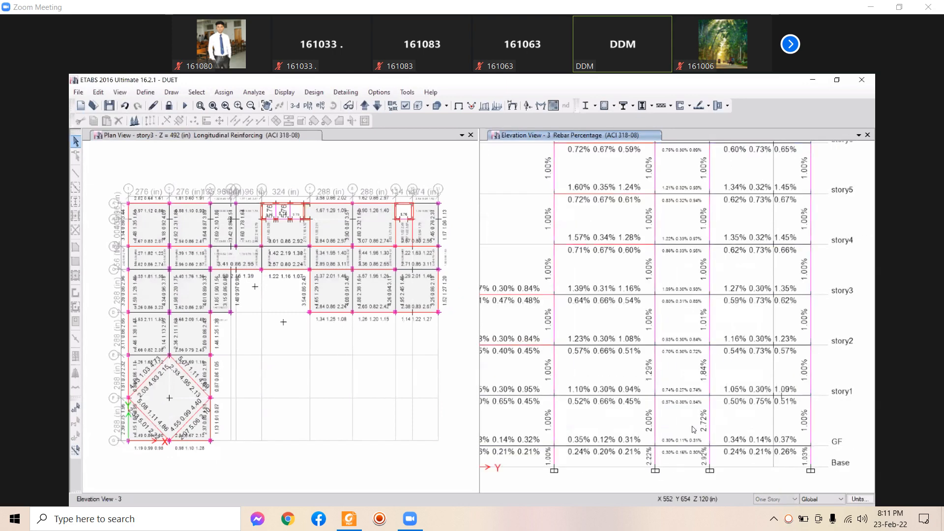
scroll(693, 429, down, 3)
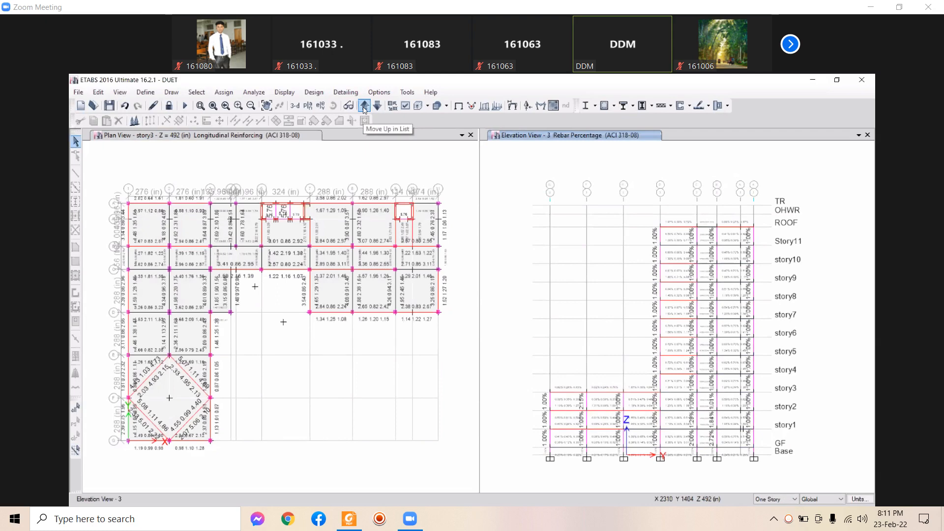
Cycle onward through Elevation Views 7, 10, 11 and grids F and G
click(363, 106)
click(364, 106)
click(364, 107)
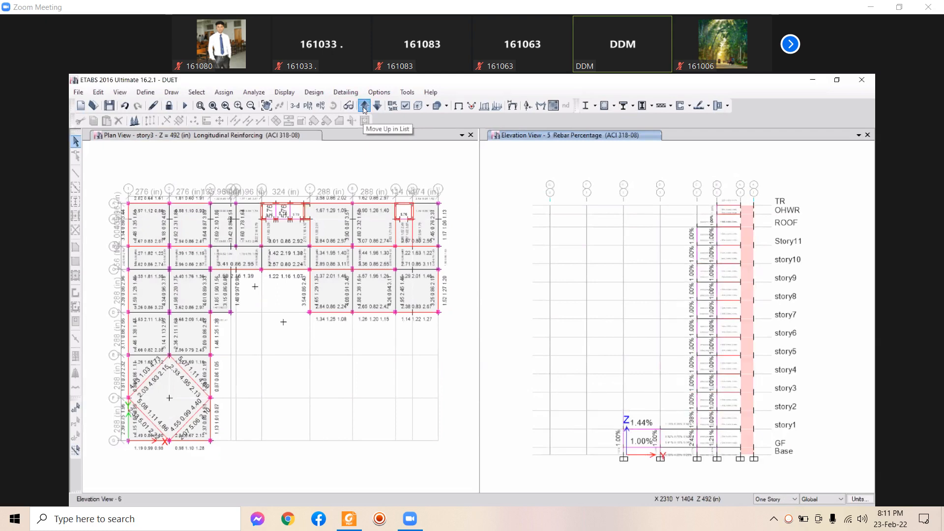
click(363, 107)
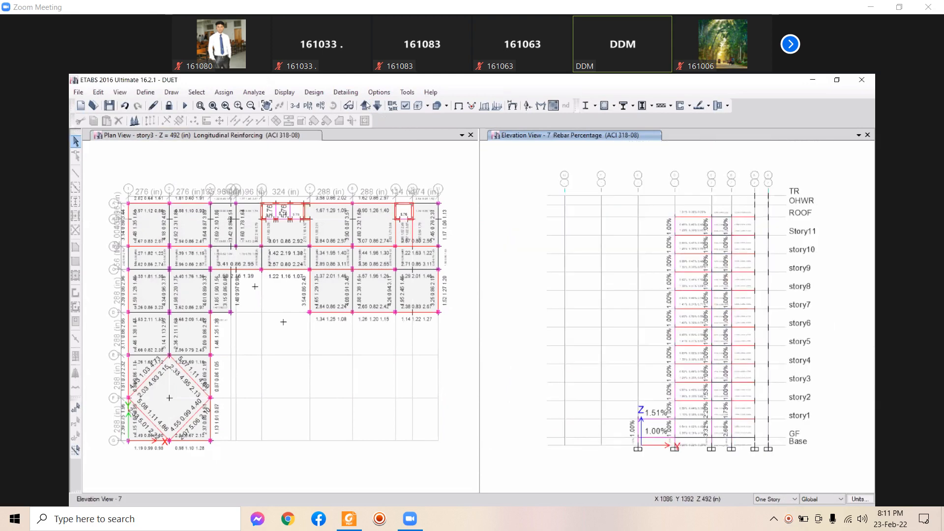
click(364, 106)
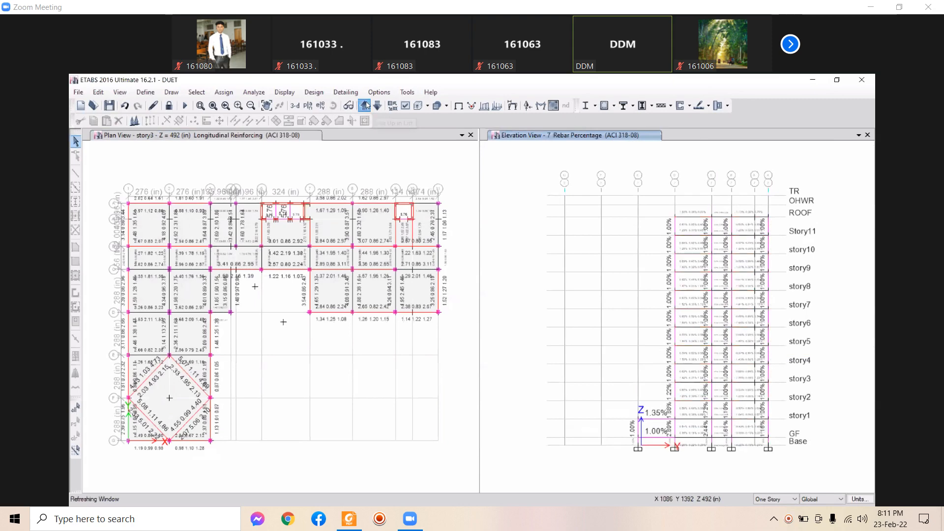
click(364, 105)
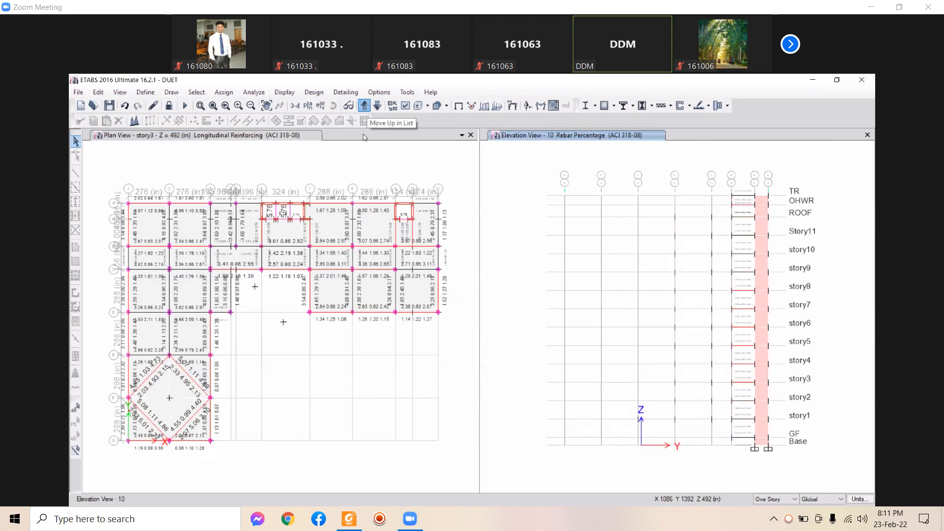
click(365, 106)
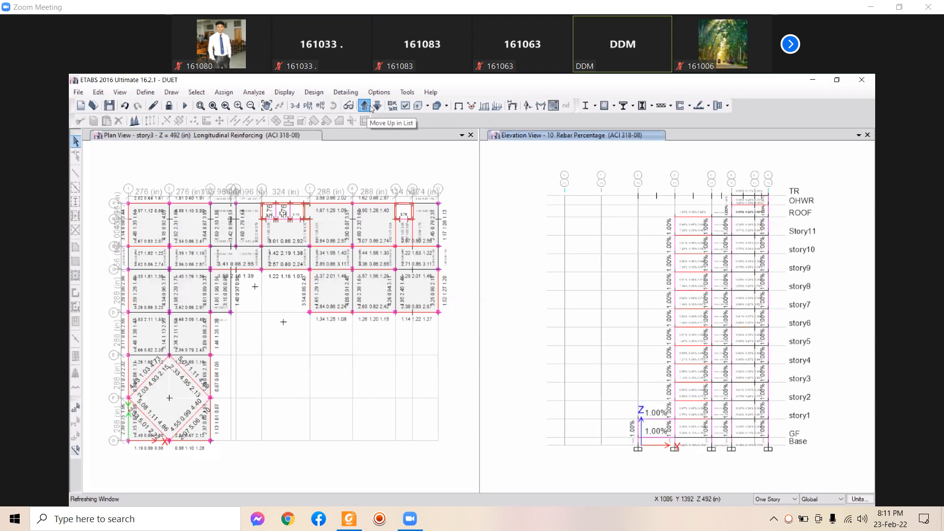
click(377, 106)
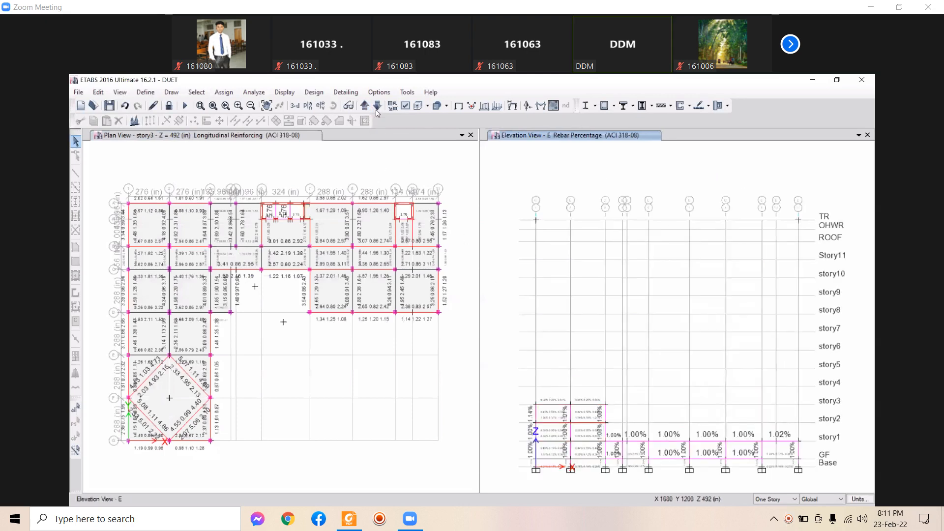
click(377, 107)
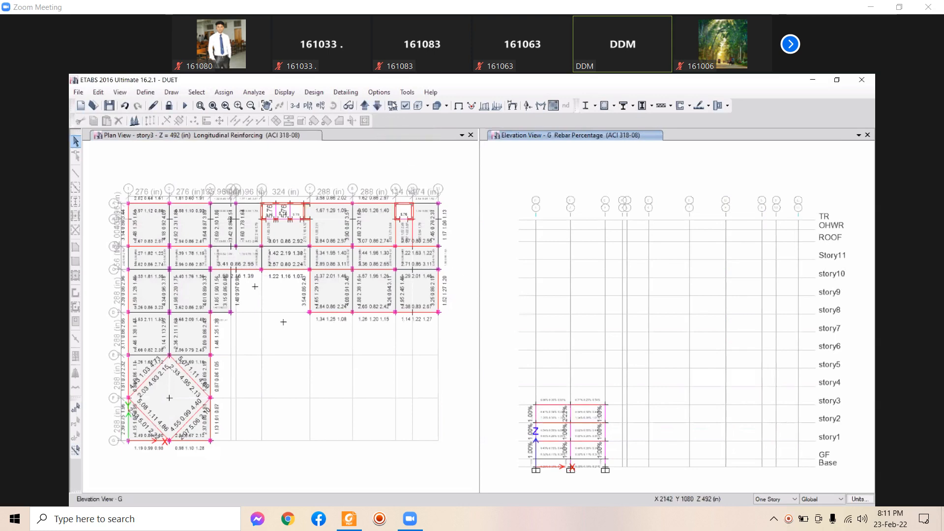
click(377, 106)
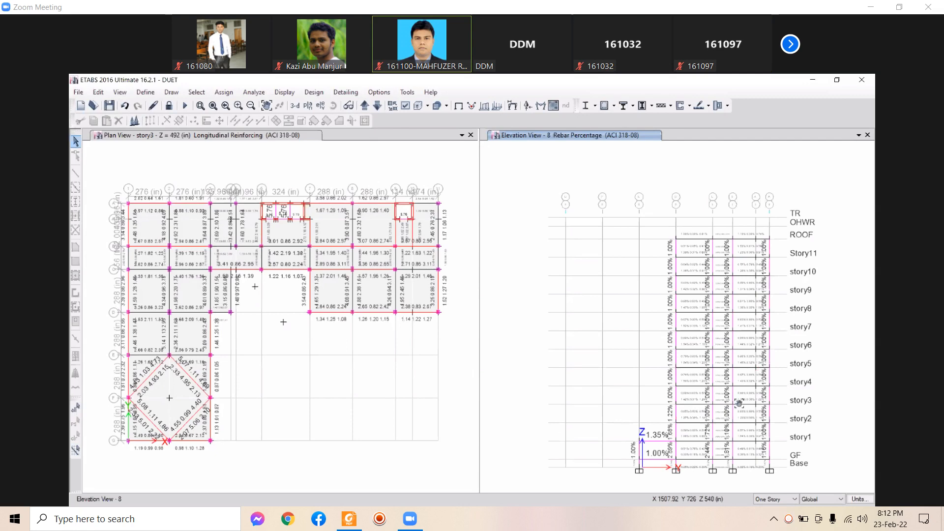
middle_drag(739, 401, 735, 383)
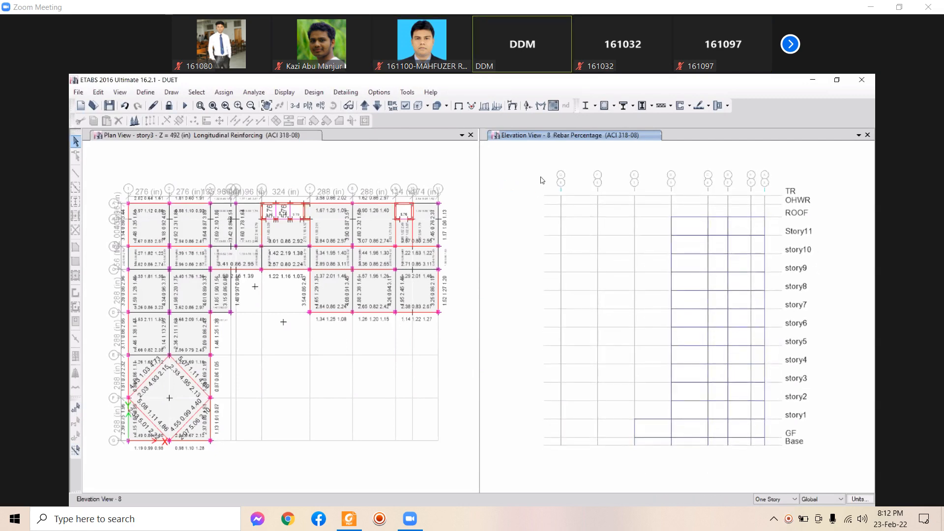
middle_drag(735, 383, 741, 389)
click(378, 105)
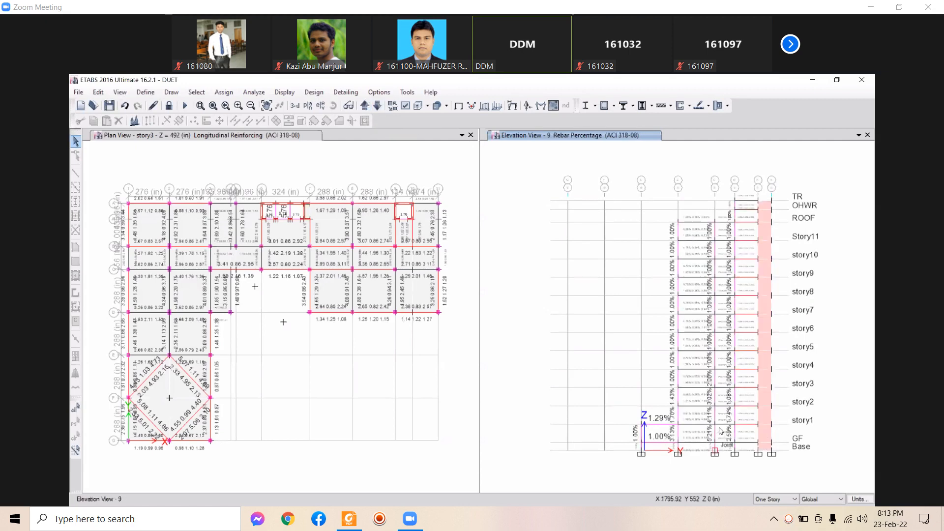
scroll(723, 425, up, 3)
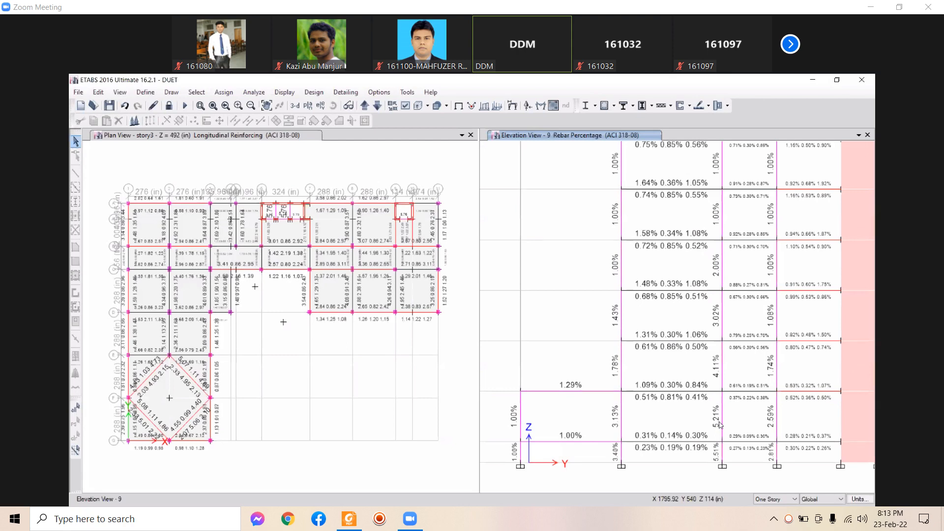
middle_drag(724, 428, 726, 429)
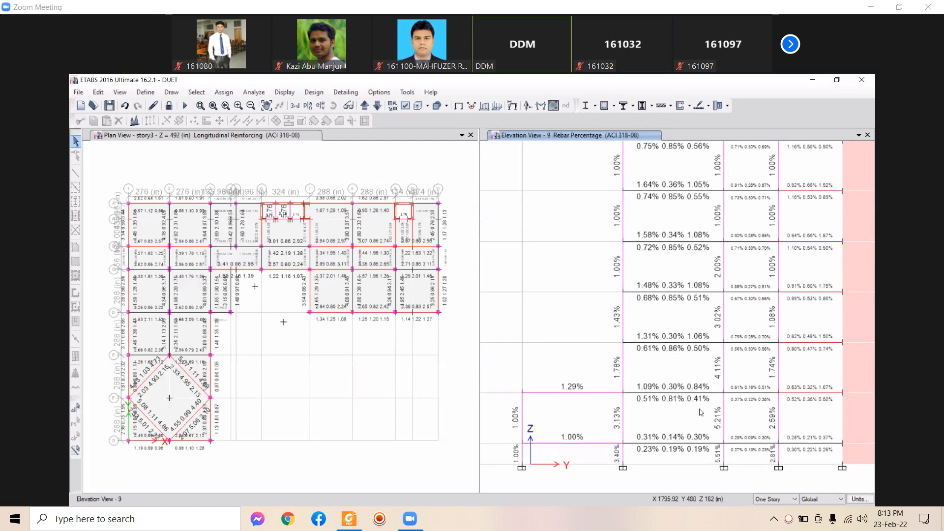
scroll(703, 413, down, 5)
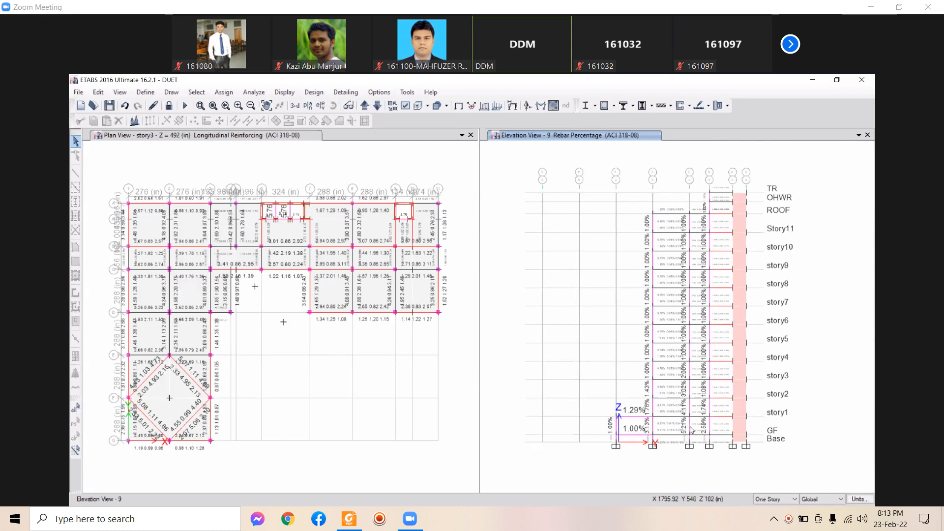
scroll(690, 182, up, 3)
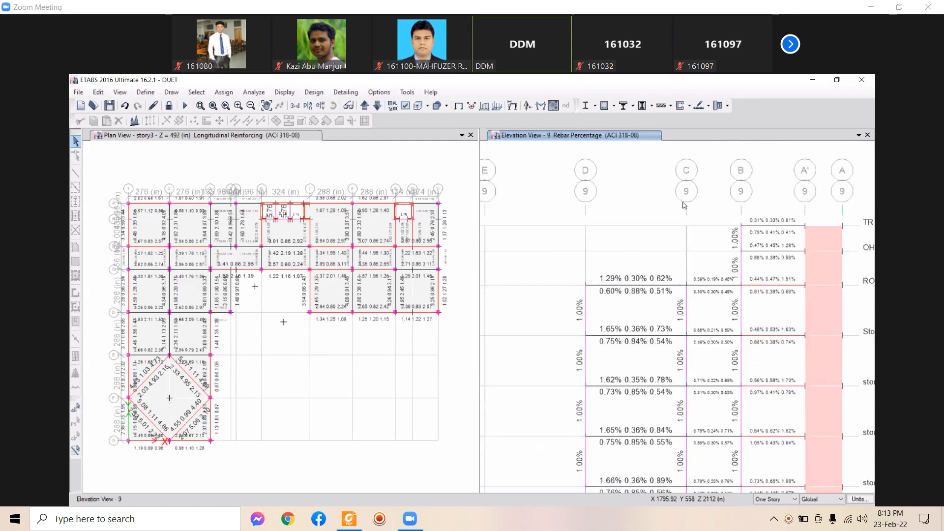
scroll(174, 205, up, 3)
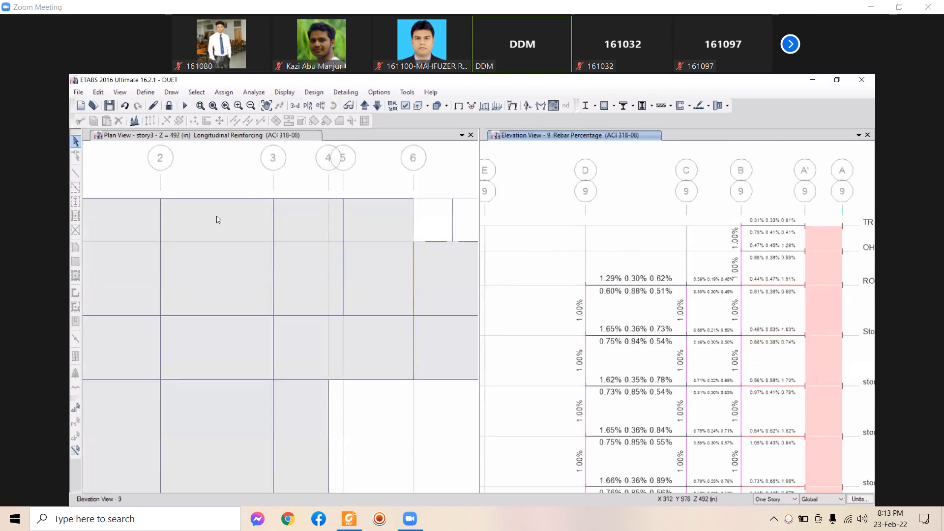
scroll(213, 294, down, 3)
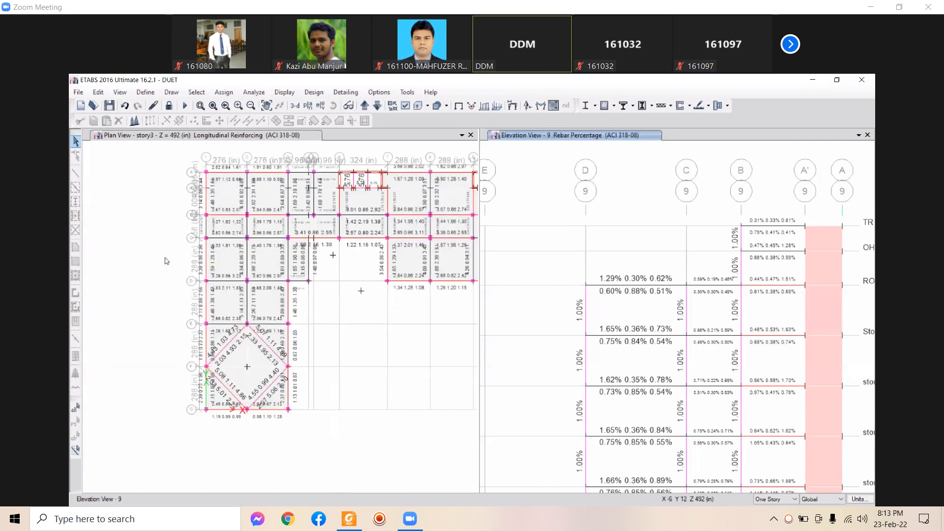
scroll(207, 241, up, 3)
scroll(270, 247, down, 3)
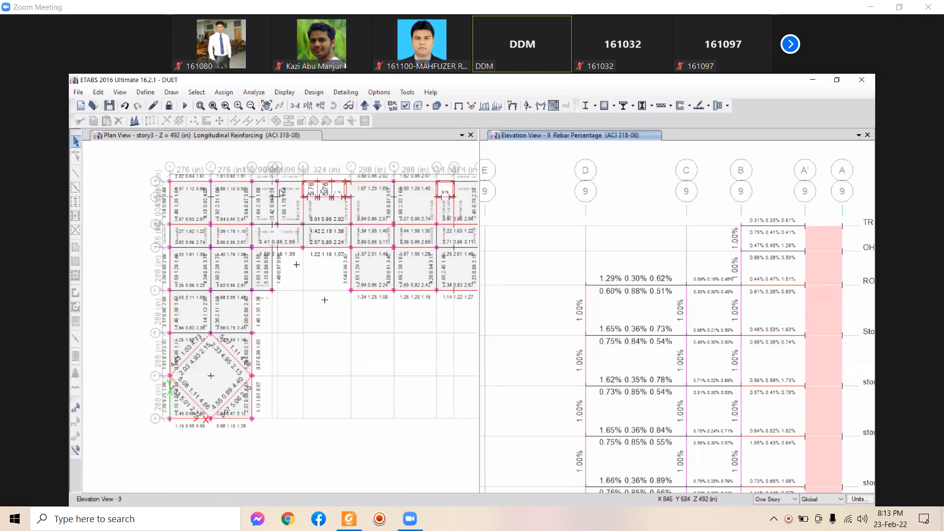
scroll(282, 193, up, 3)
scroll(284, 255, down, 3)
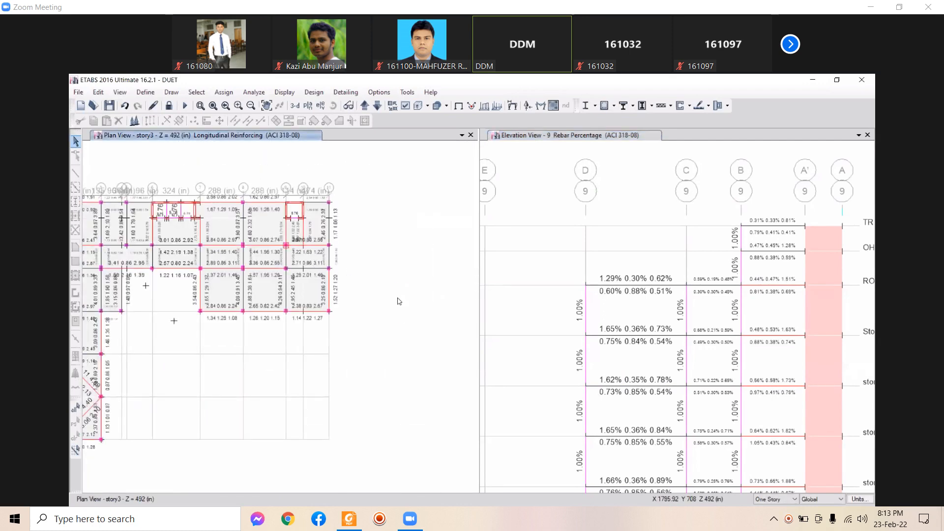
scroll(400, 301, up, 4)
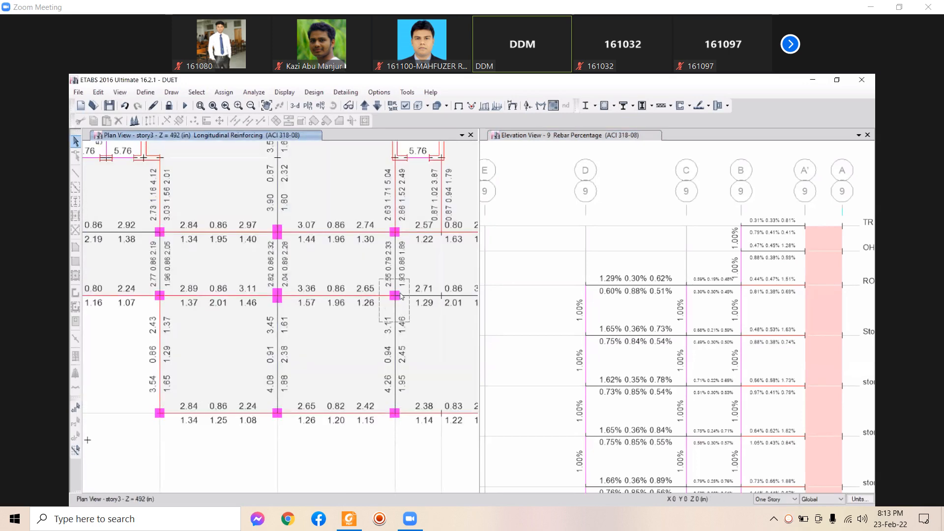
scroll(729, 422, down, 4)
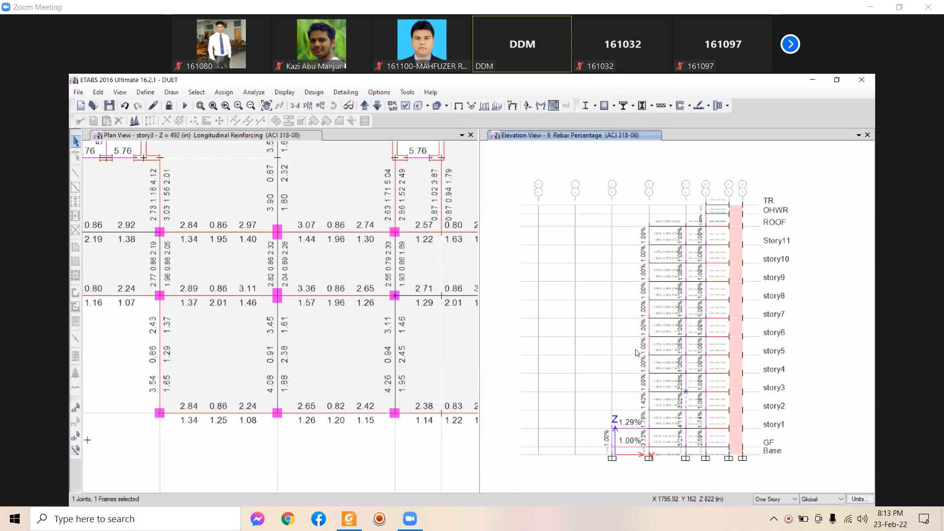
click(406, 266)
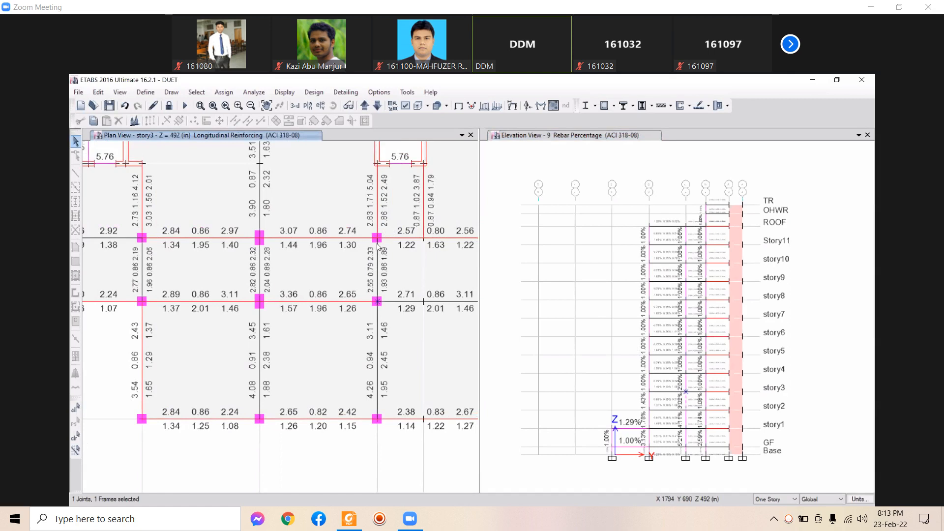
middle_drag(388, 235, 382, 247)
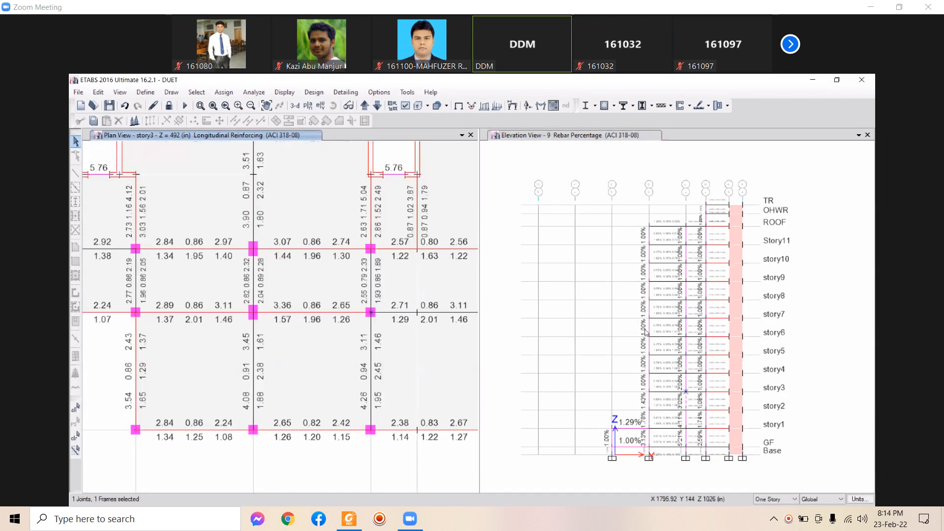
scroll(639, 327, down, 3)
scroll(641, 336, up, 3)
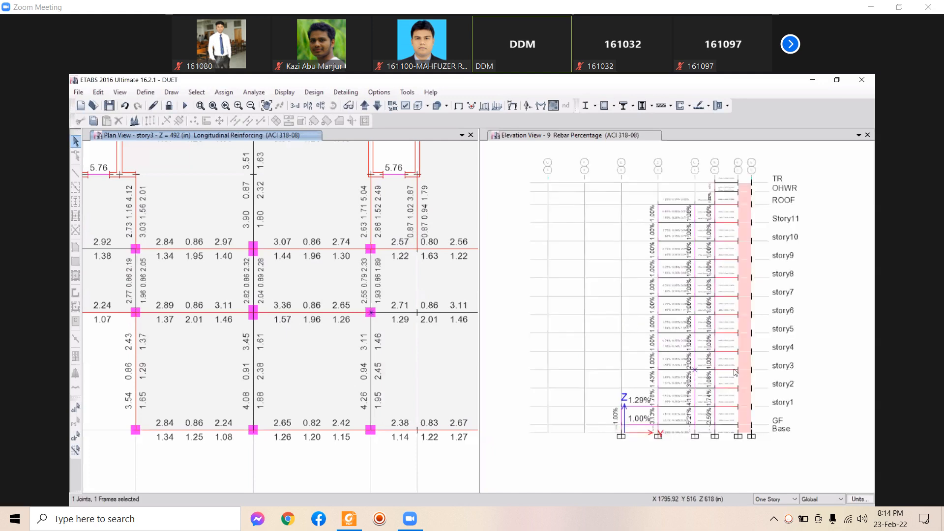
middle_drag(524, 213, 530, 229)
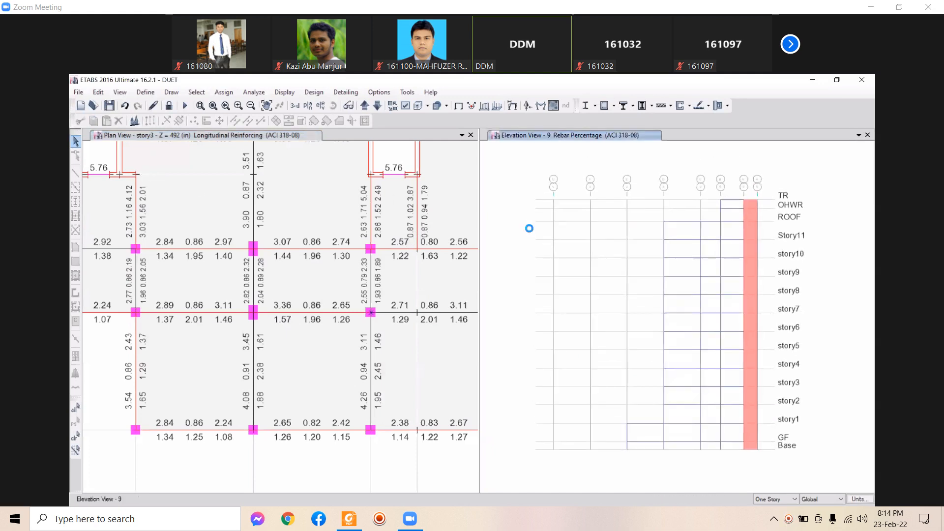
scroll(287, 285, down, 4)
middle_drag(360, 279, 433, 277)
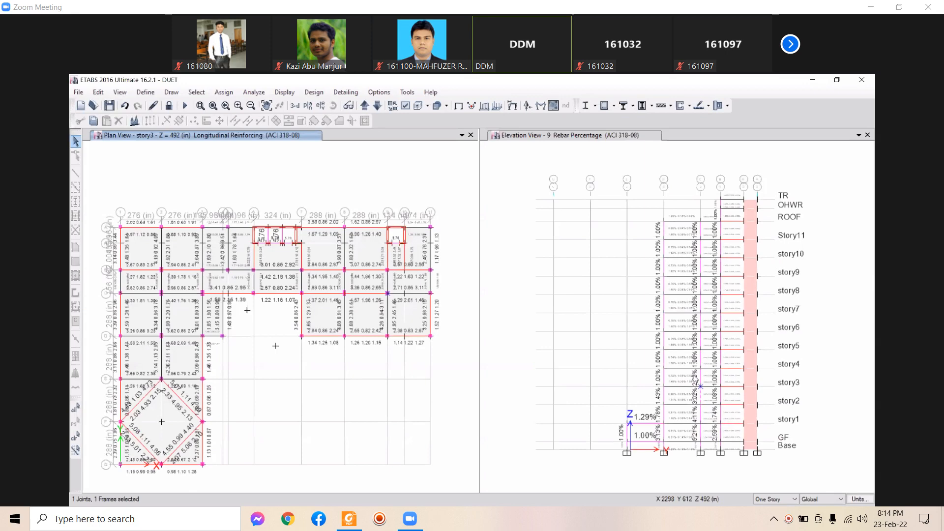
middle_drag(677, 345, 677, 329)
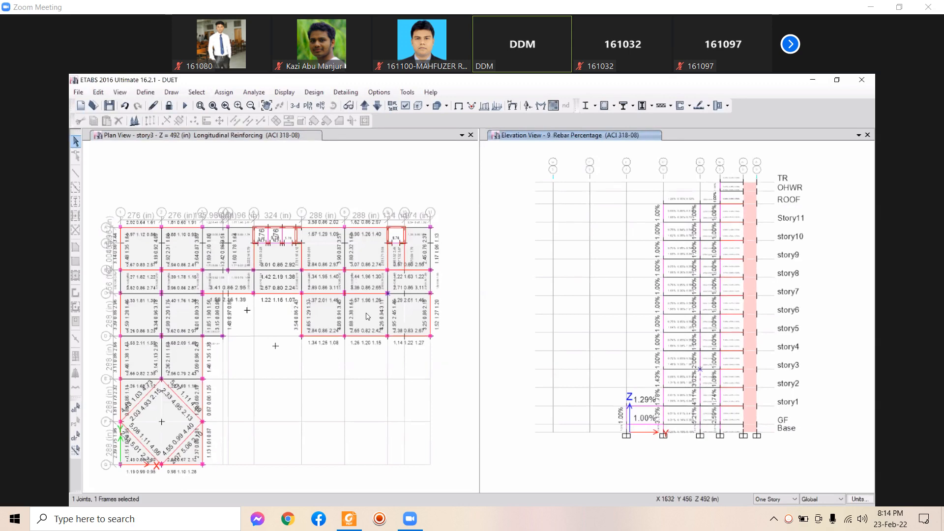
middle_drag(397, 335, 382, 321)
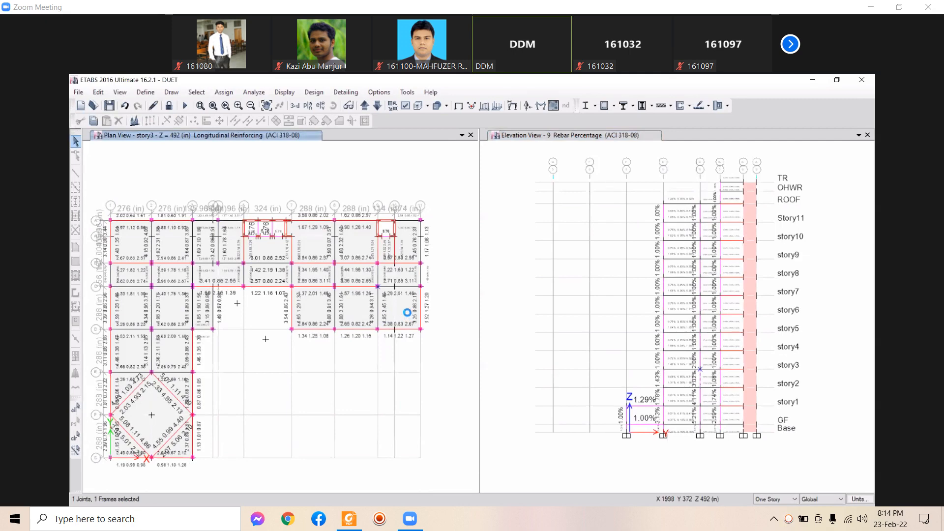
middle_drag(407, 312, 412, 327)
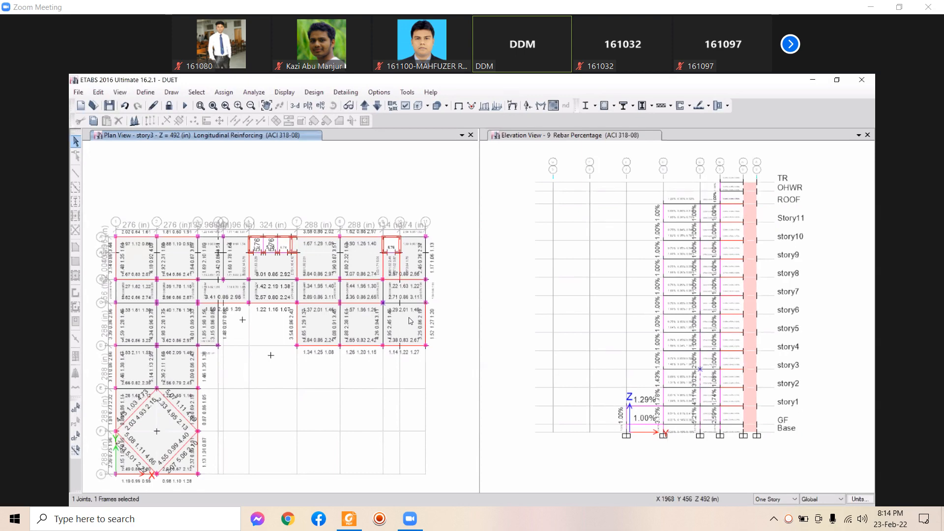
scroll(403, 331, up, 3)
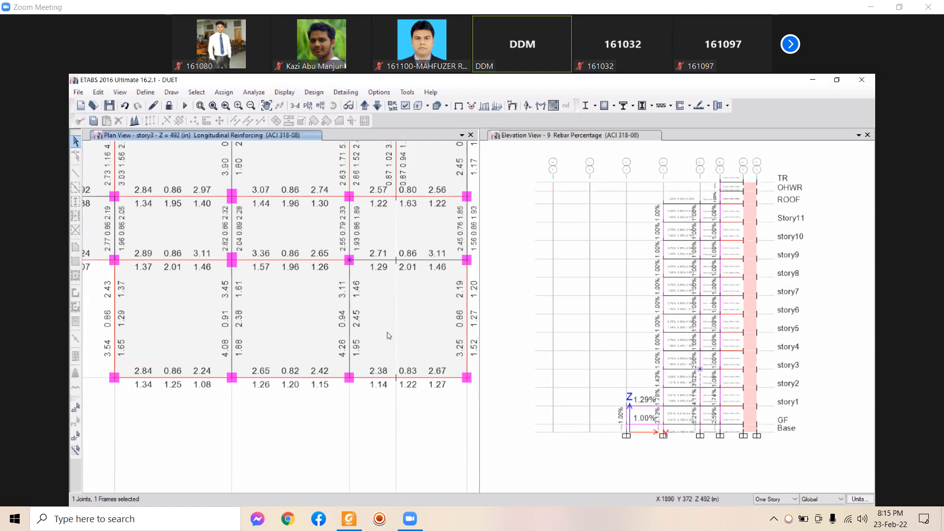
Pan the story3 plan, clear the selection, and select the beam on the lower grid line
middle_drag(400, 320, 394, 299)
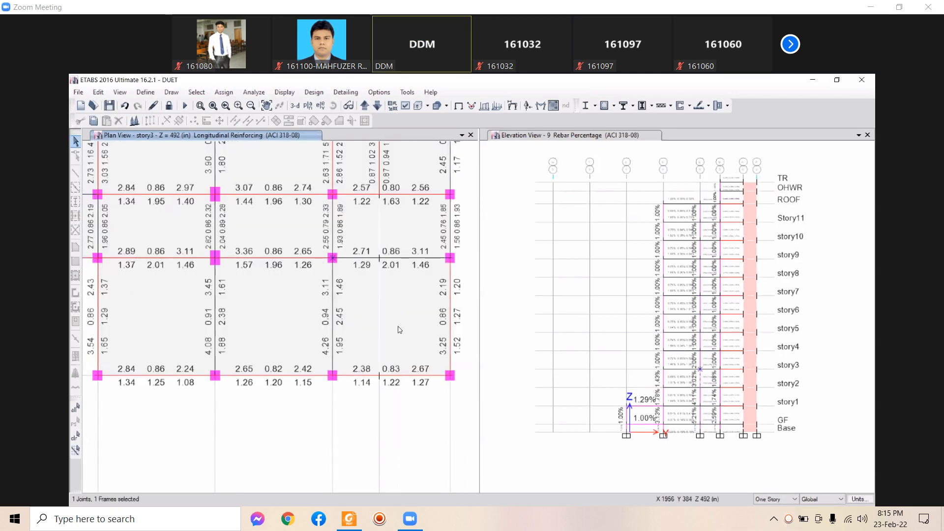
middle_drag(399, 324, 396, 331)
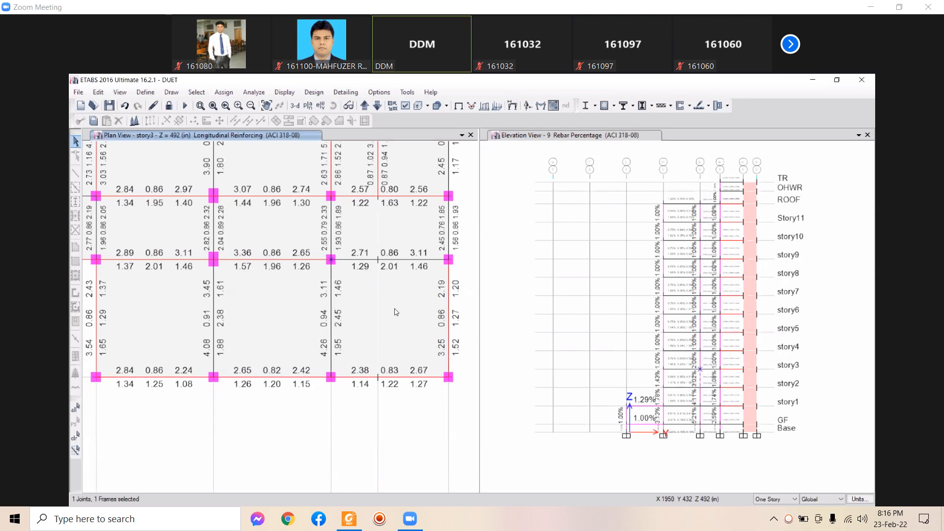
middle_drag(397, 288, 387, 286)
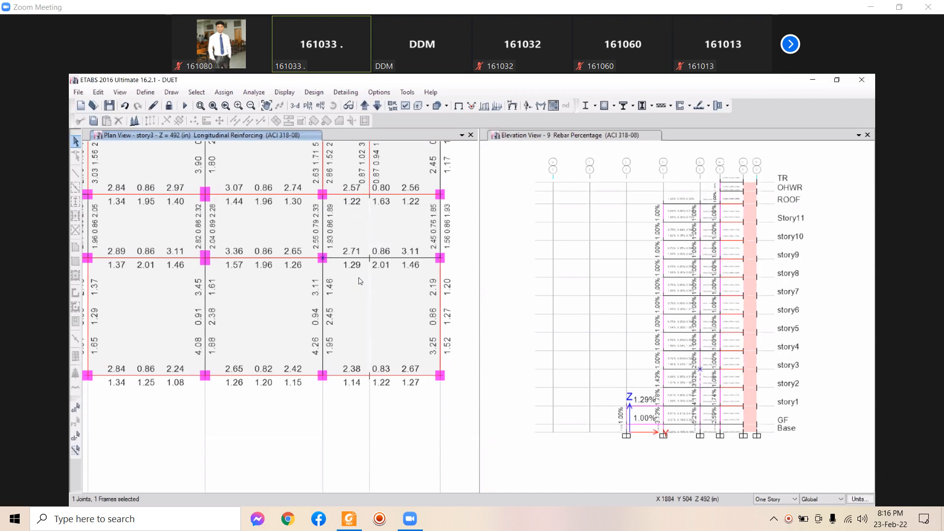
click(422, 422)
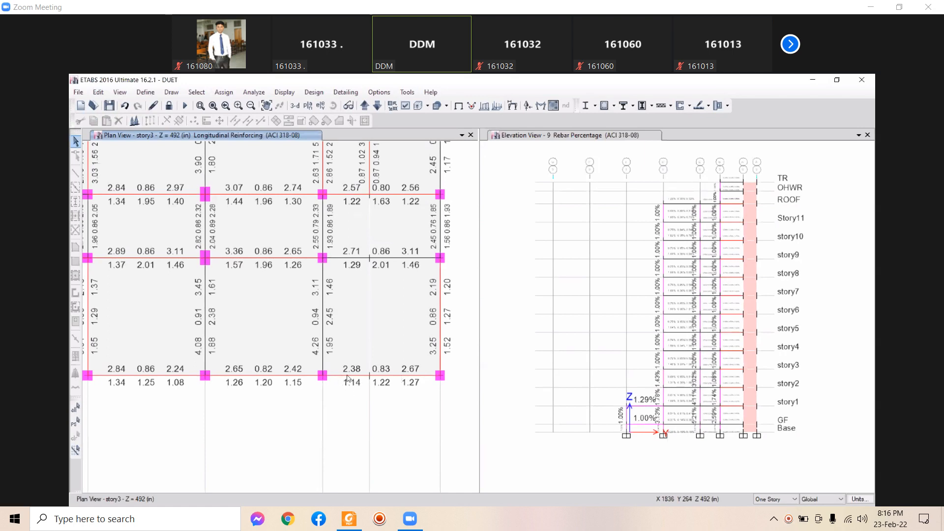
click(387, 376)
Open the Concrete Beam Design Information for beam B186
right_click(390, 379)
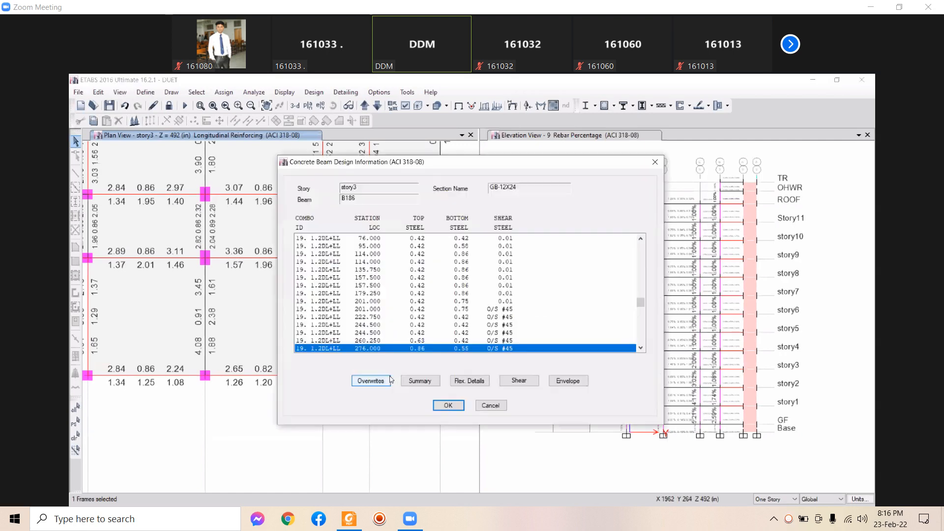
click(502, 408)
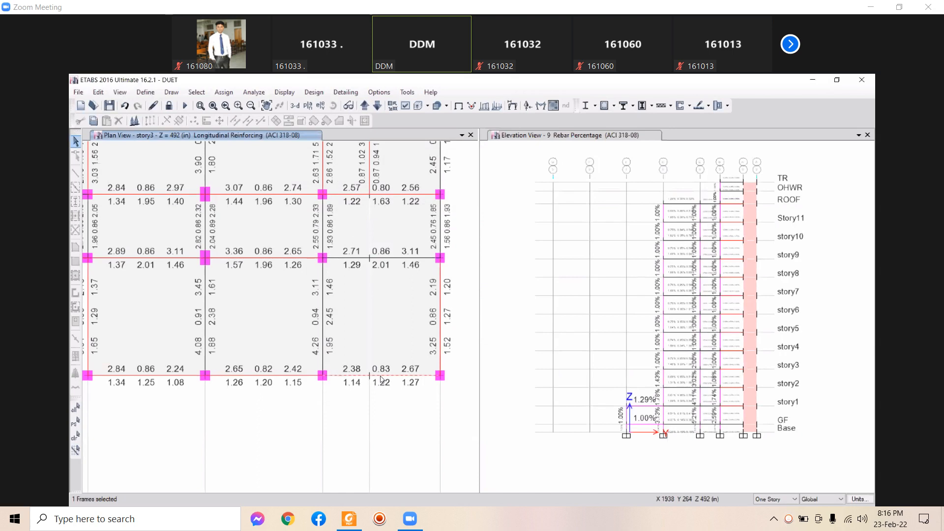
right_click(381, 379)
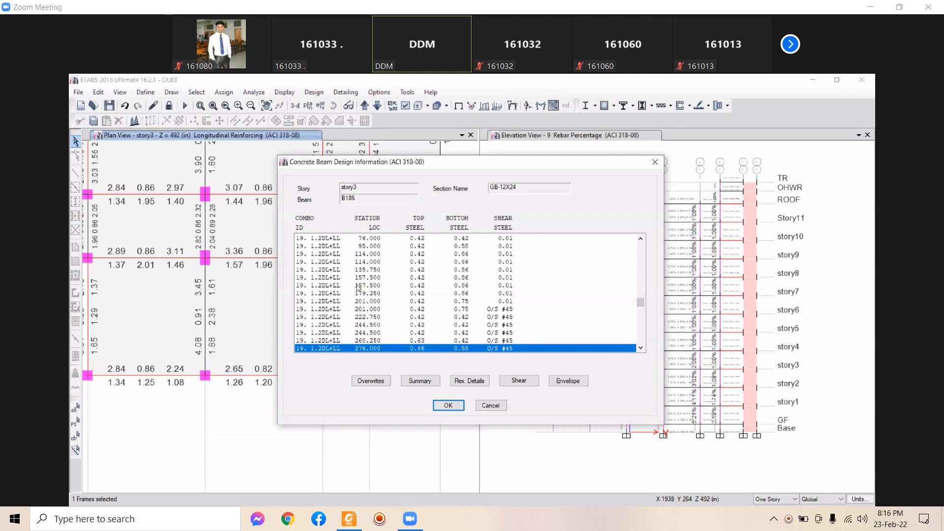
Inspect stations 201.000 through 260.250, then open B186's design summary
click(318, 310)
click(322, 325)
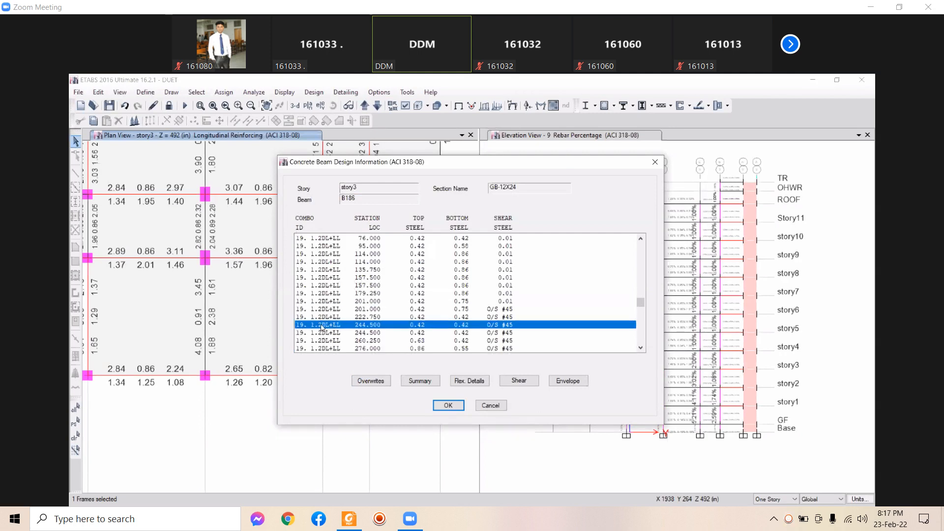
click(318, 311)
click(318, 318)
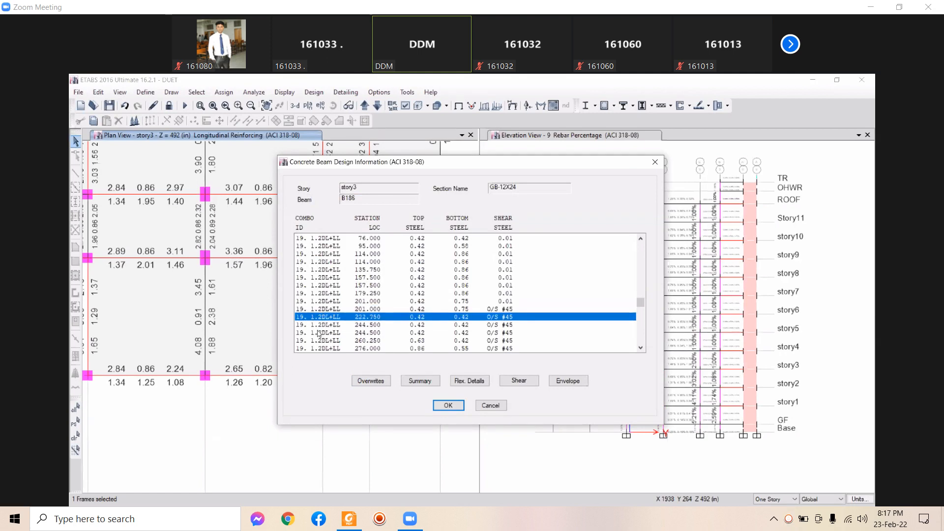
click(319, 333)
click(321, 340)
scroll(344, 327, down, 2)
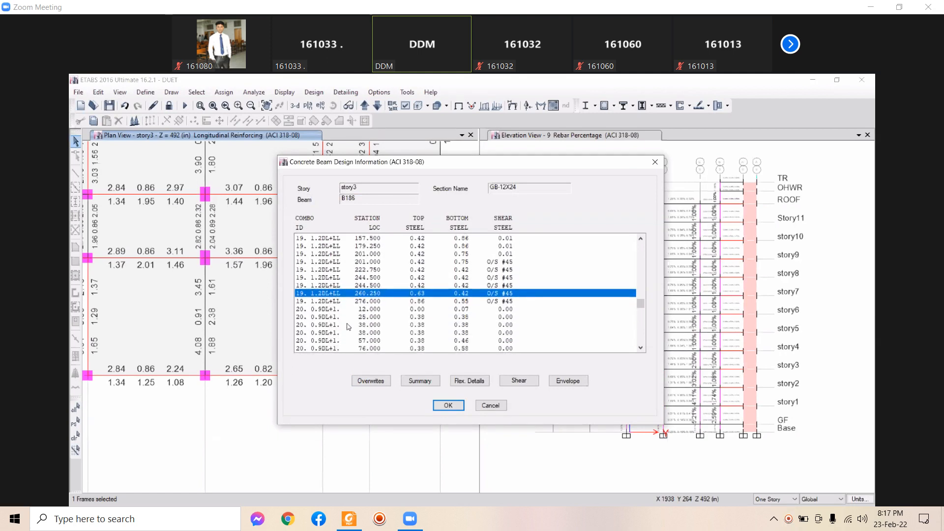
click(420, 382)
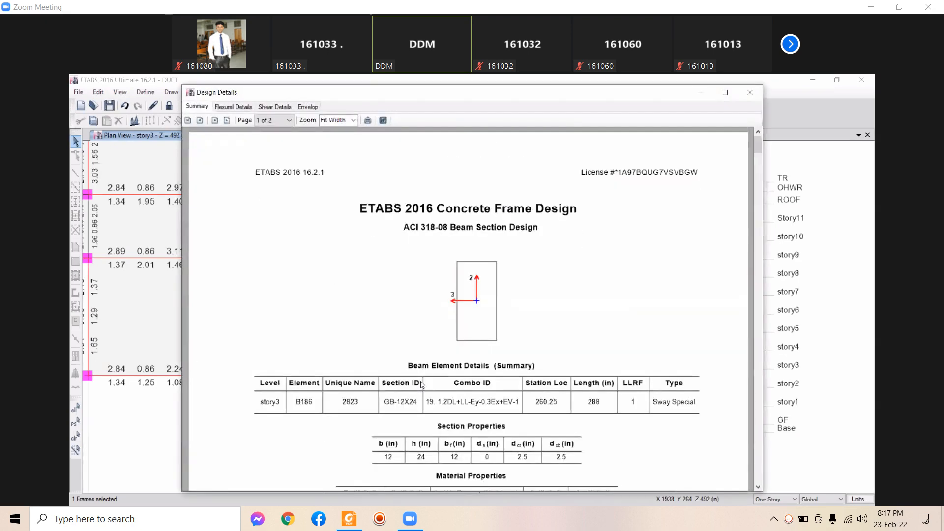
Review B186's summary: top rebar 0.63 in², bottom 0.42 in², torsion 2.44 in², then close it
scroll(449, 330, down, 3)
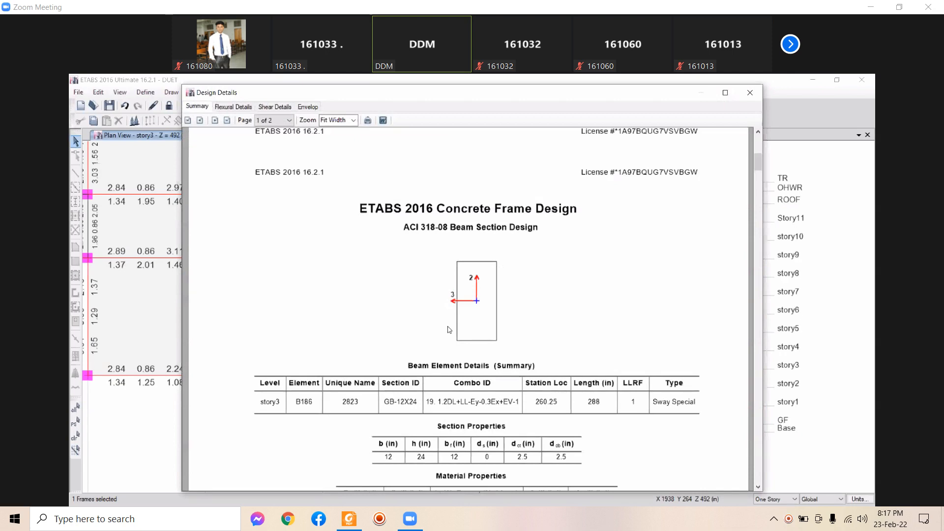
scroll(659, 368, down, 2)
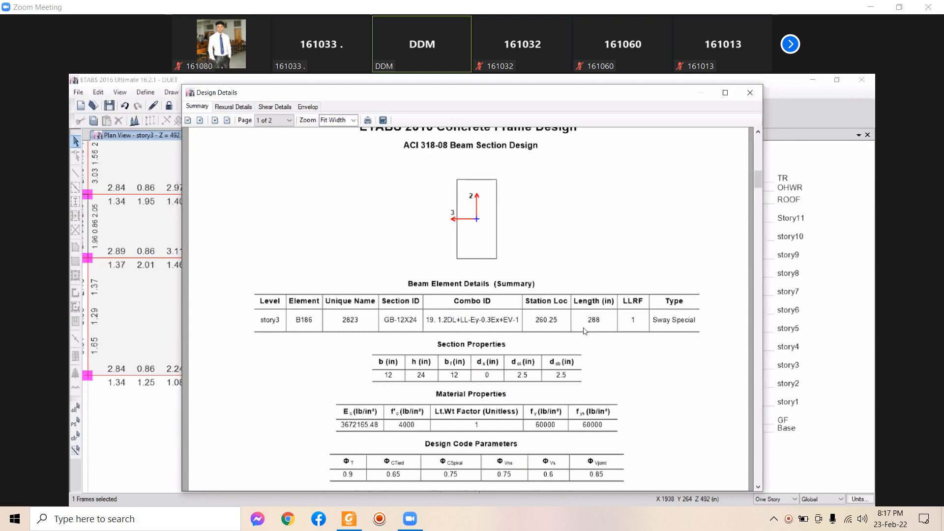
scroll(662, 326, down, 1)
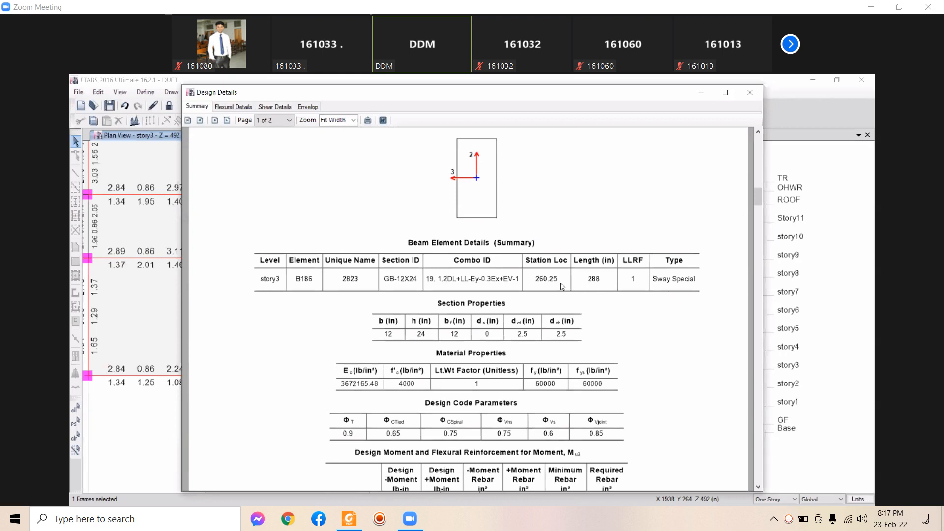
scroll(562, 286, down, 1)
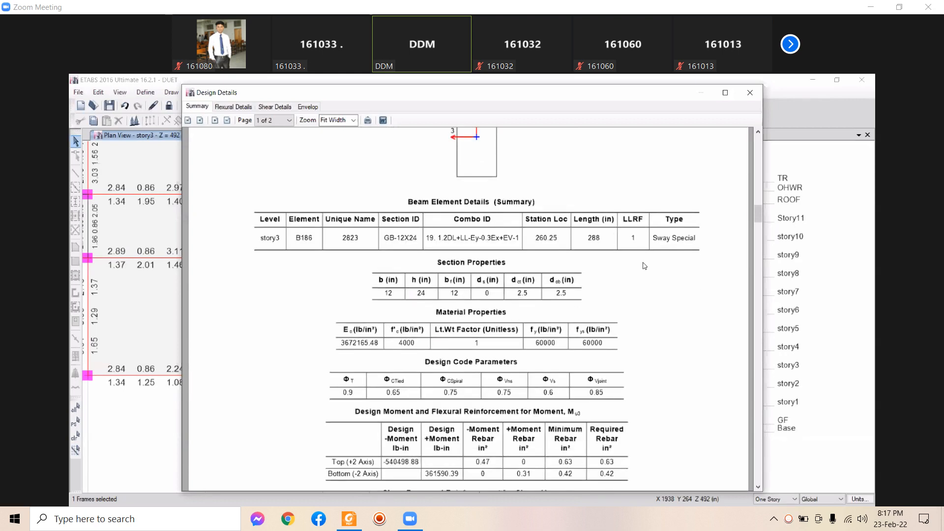
scroll(666, 253, down, 2)
scroll(668, 261, down, 1)
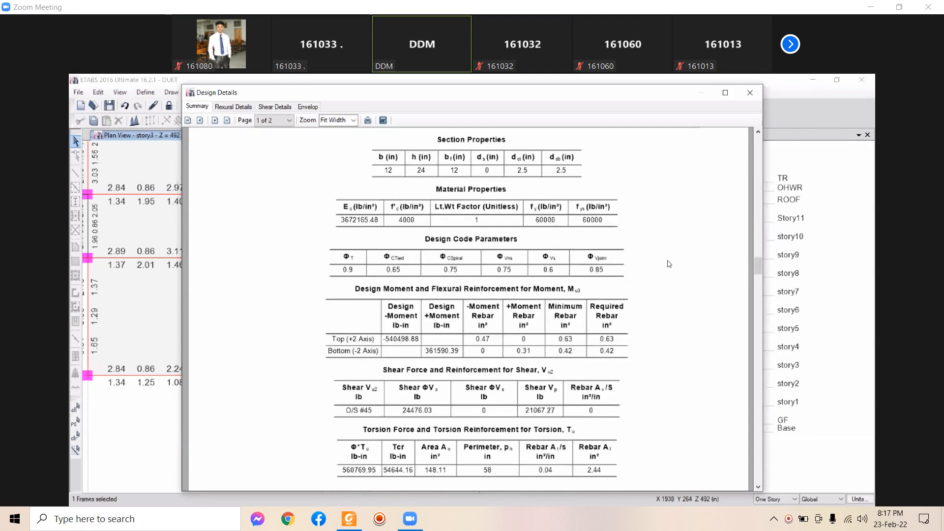
scroll(669, 269, down, 2)
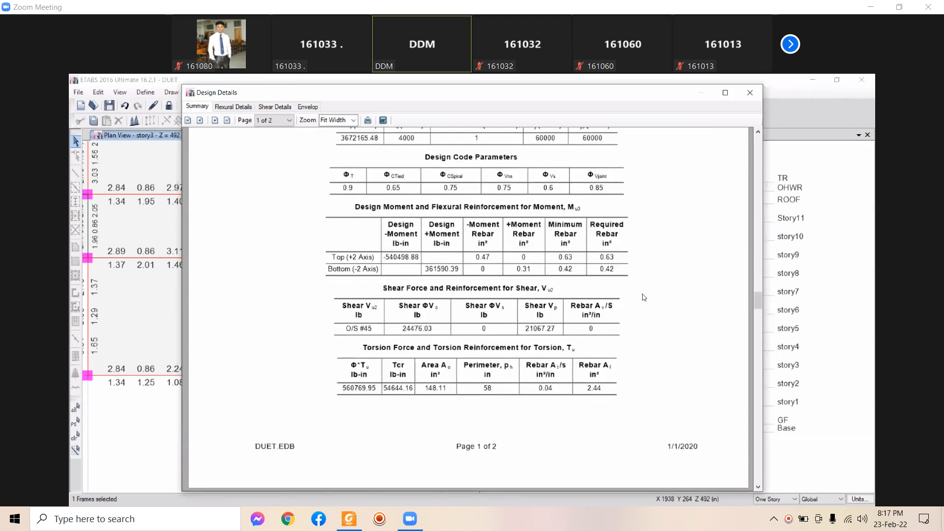
scroll(639, 294, up, 7)
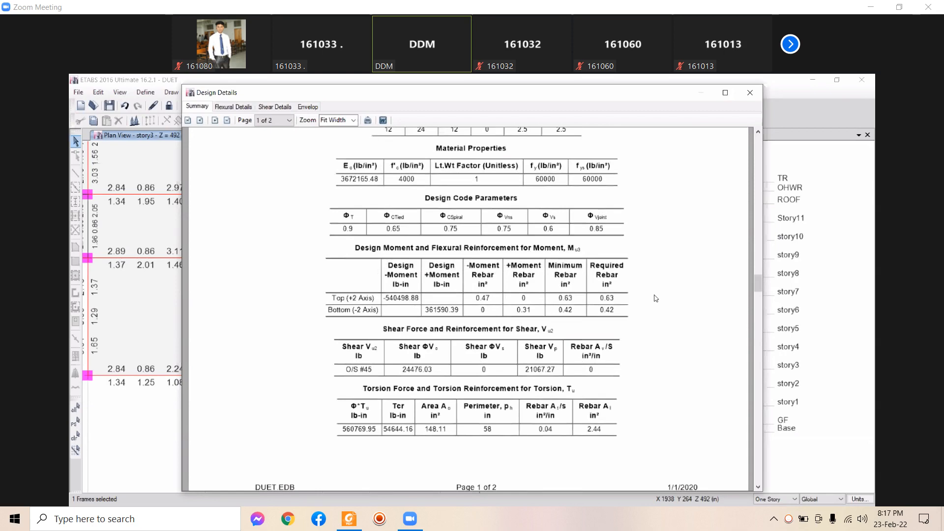
scroll(648, 273, down, 4)
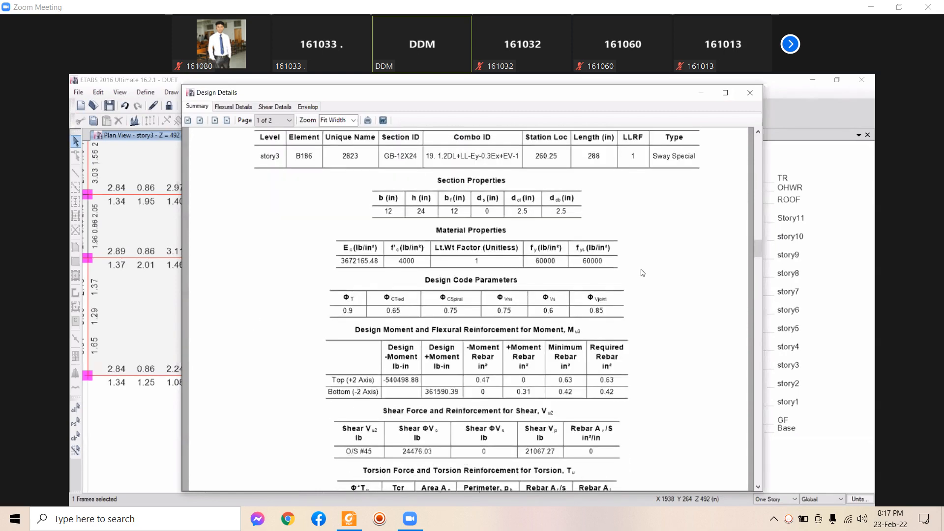
scroll(400, 229, down, 3)
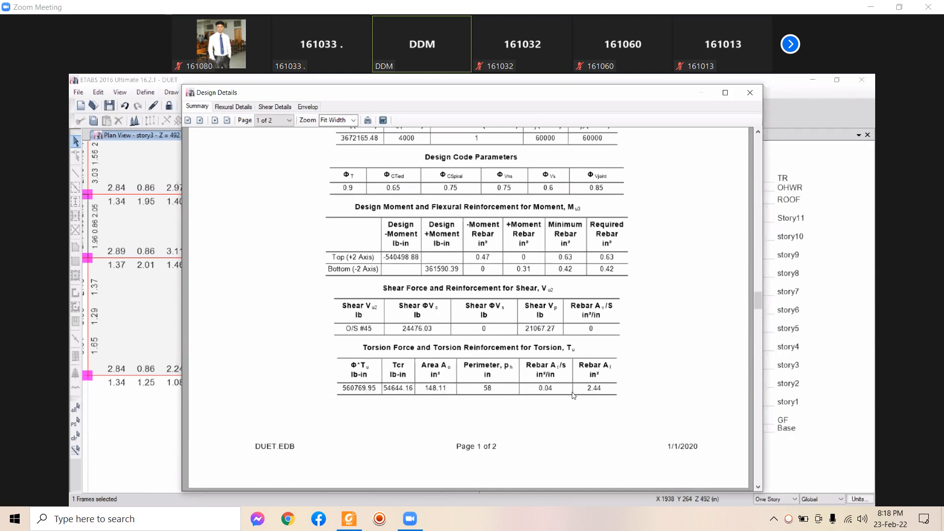
scroll(463, 433, down, 5)
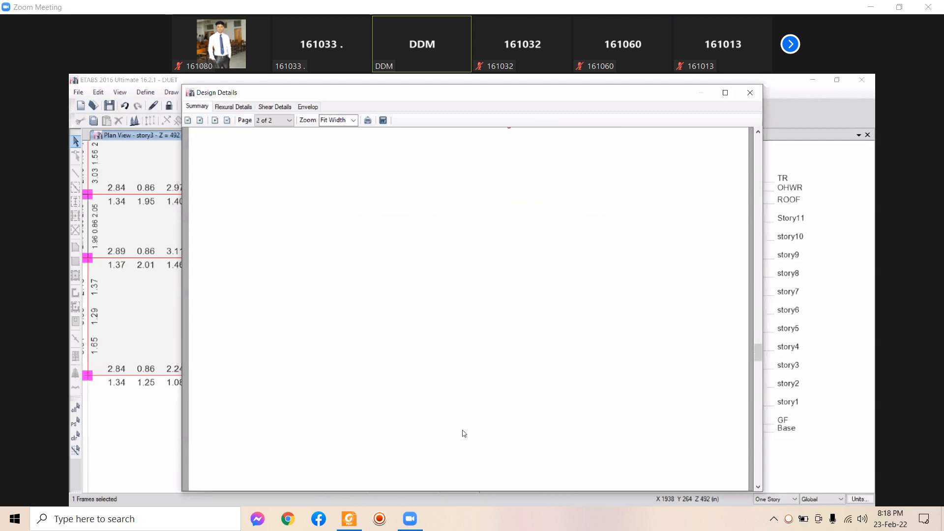
scroll(474, 430, down, 2)
scroll(474, 431, up, 6)
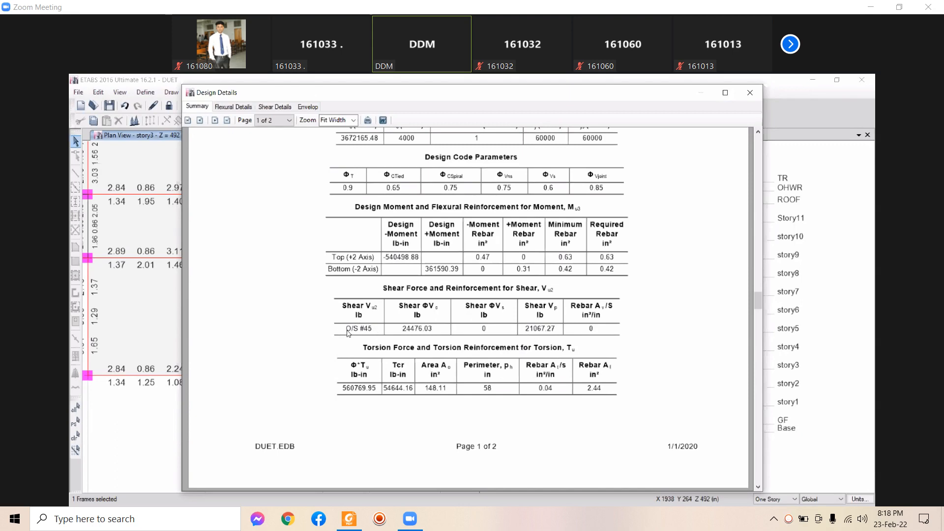
click(749, 92)
Close B186's design window, then view and close beam B196's design information
click(490, 406)
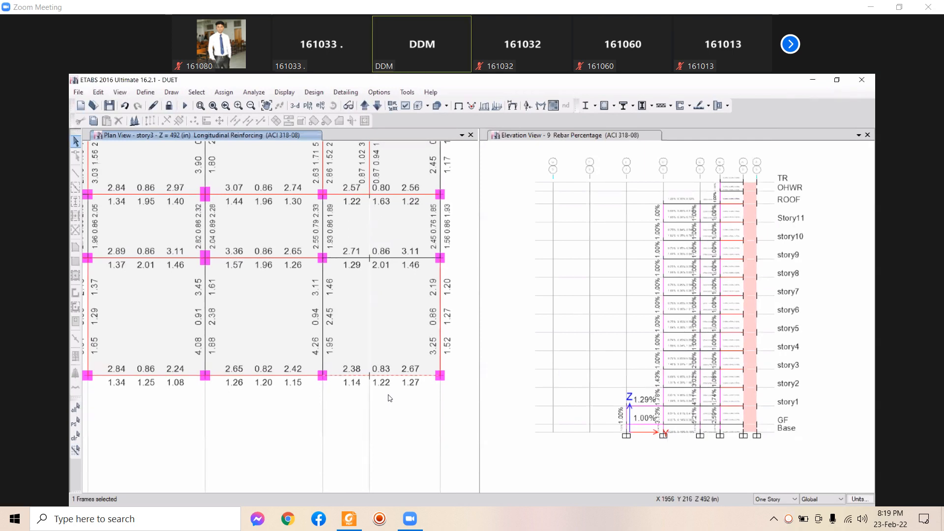
click(386, 262)
right_click(387, 262)
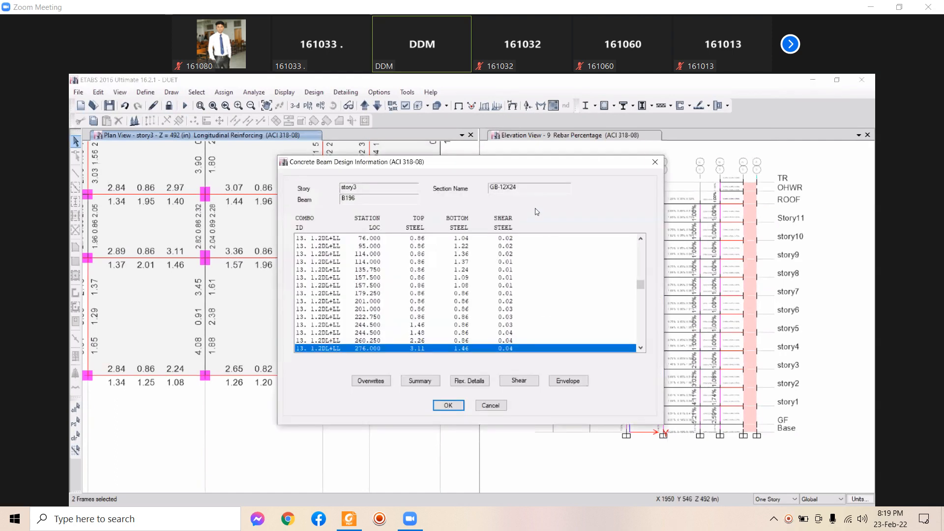
click(653, 166)
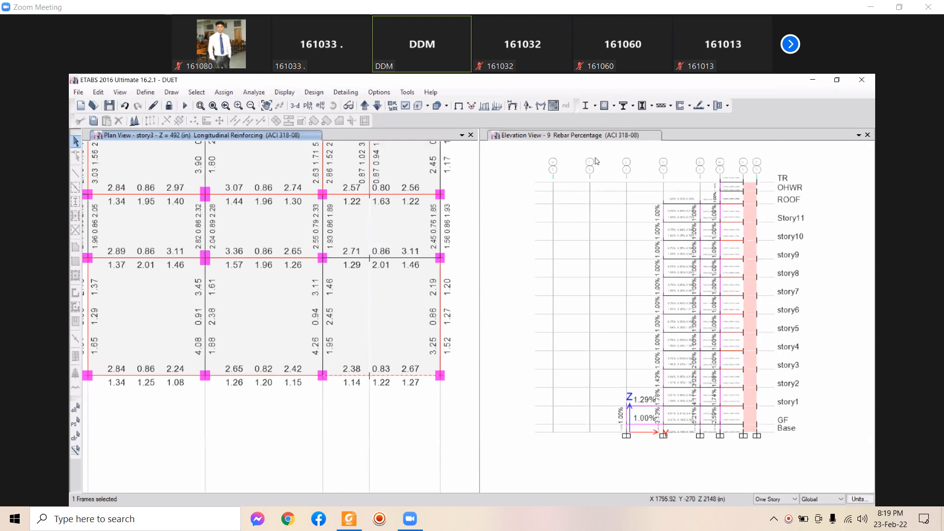
Switch the story3 plan's design output to Shear Reinforcing
click(614, 106)
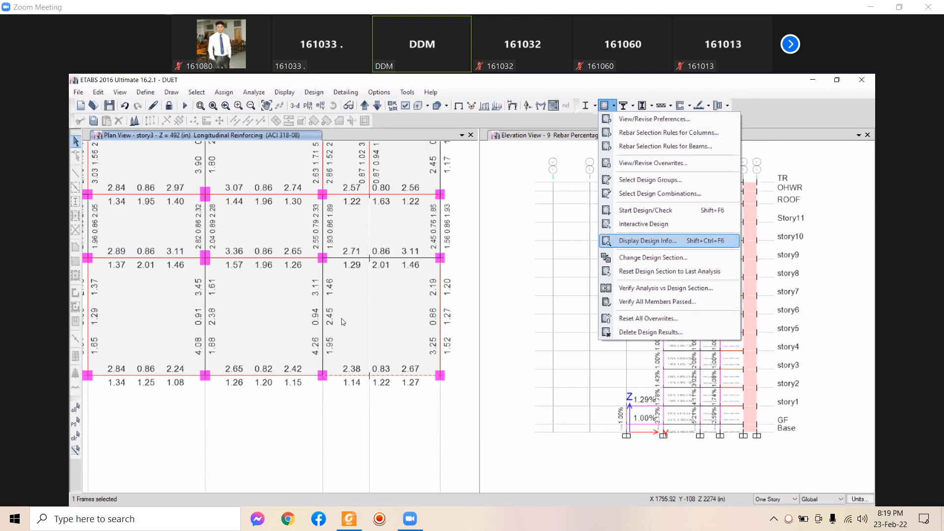
click(637, 241)
click(621, 296)
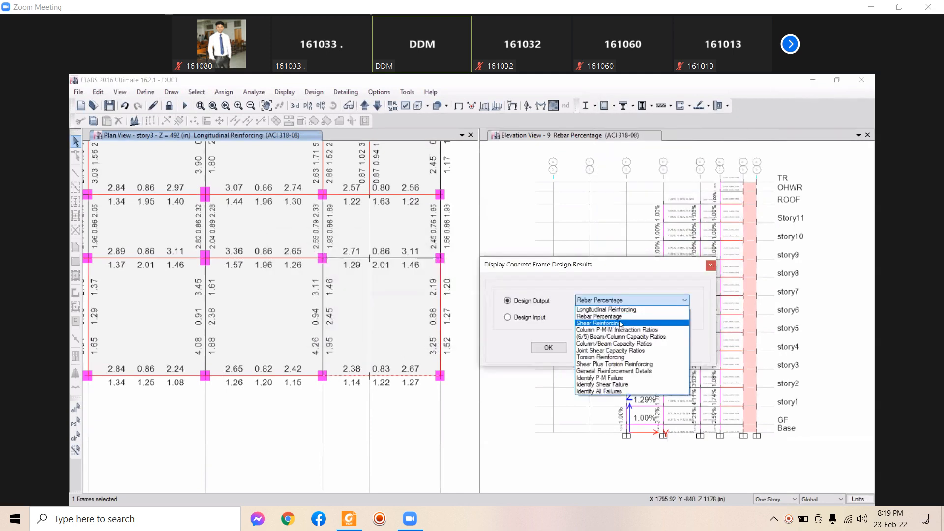
click(614, 324)
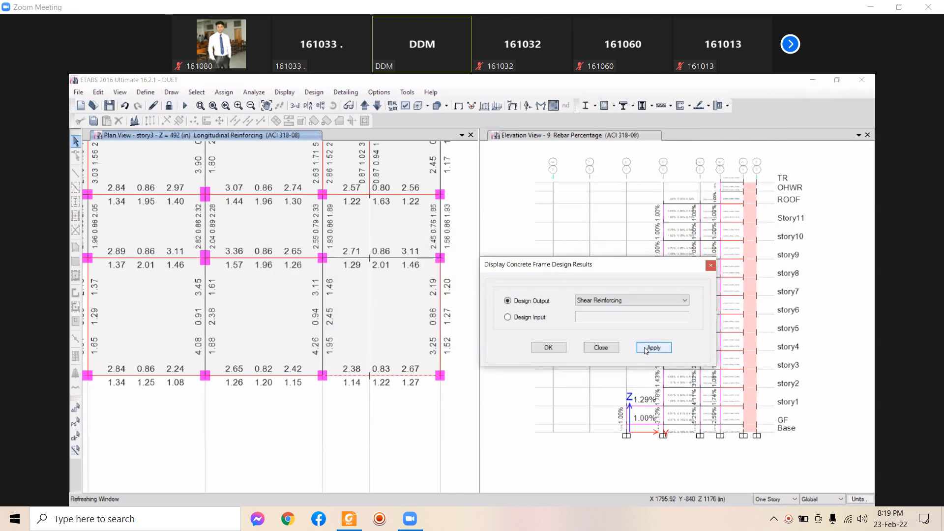
click(647, 349)
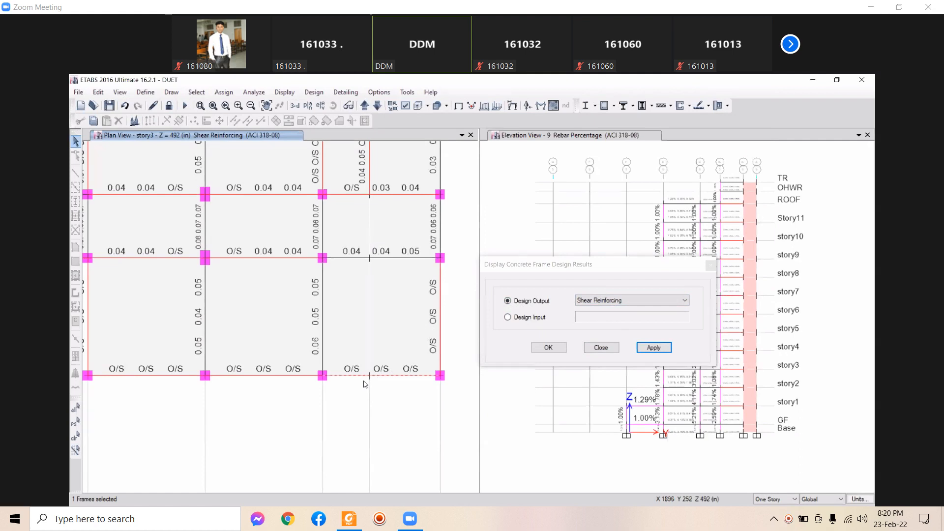
Change the plan's design output to Torsion Reinforcing and confirm it
click(594, 300)
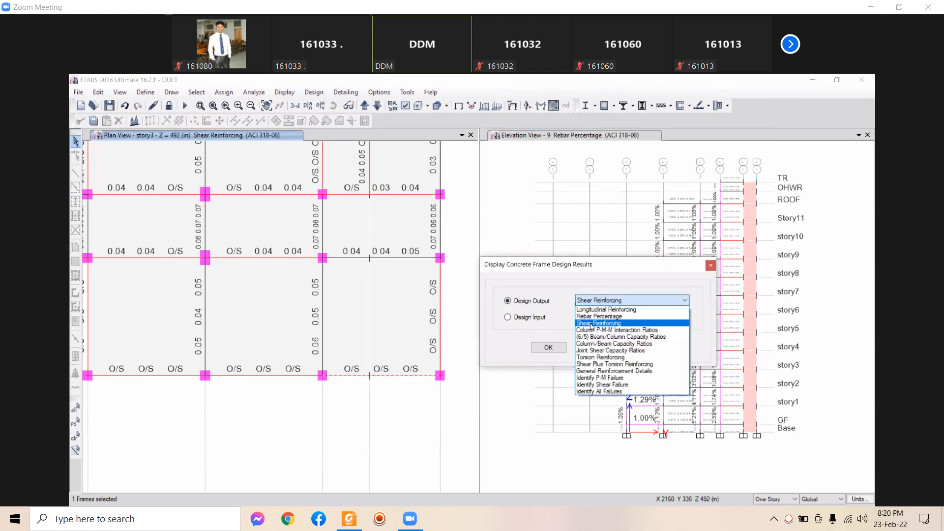
click(596, 358)
click(653, 348)
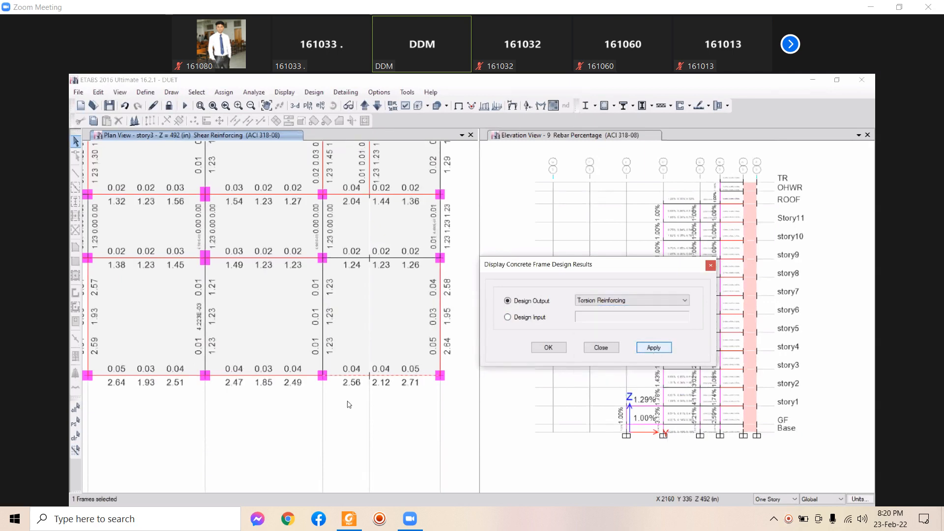
click(388, 387)
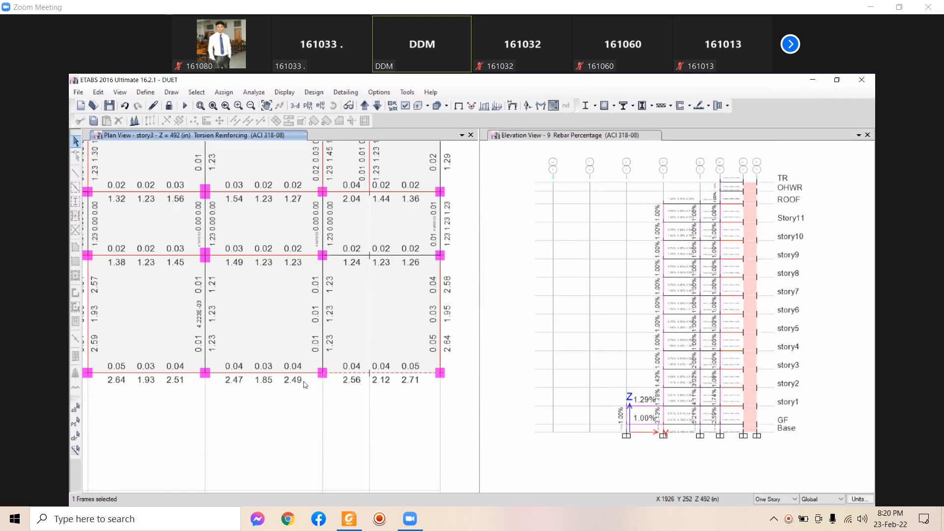
scroll(320, 377, up, 5)
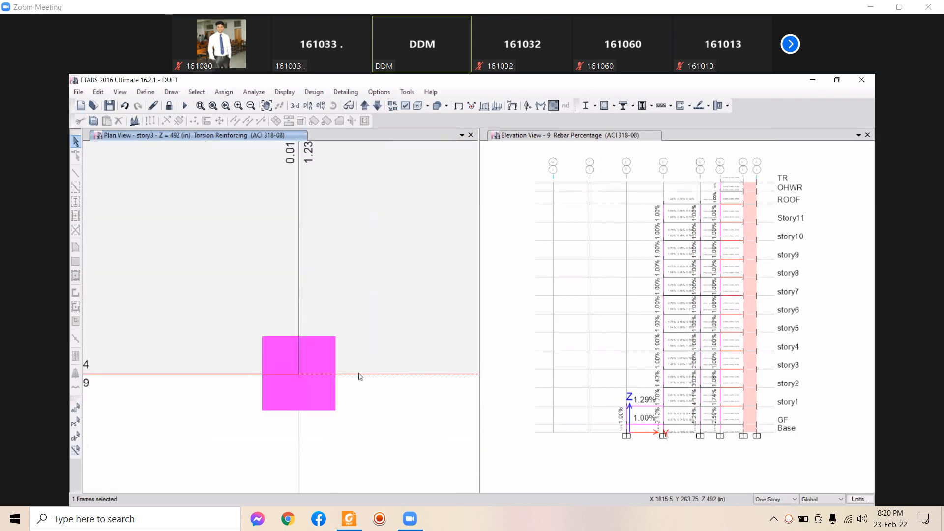
scroll(393, 395, down, 5)
scroll(339, 398, up, 5)
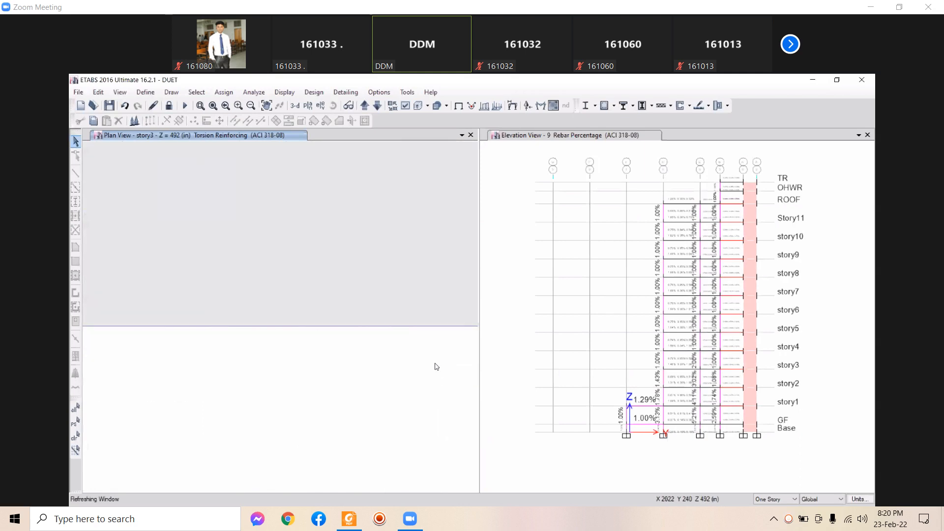
scroll(436, 367, down, 3)
middle_drag(264, 367, 308, 394)
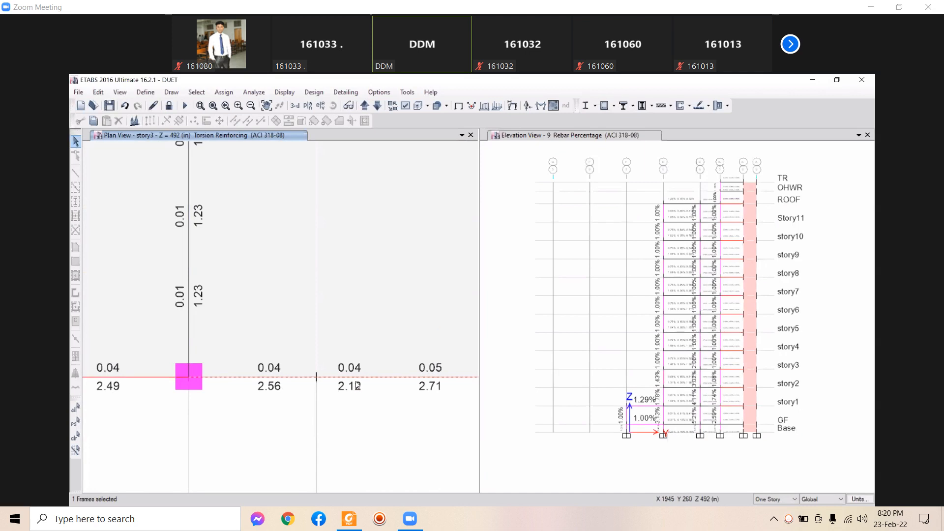
mouse_move(357, 386)
middle_down()
mouse_move(394, 398)
mouse_move(367, 392)
middle_up()
Restore the previous plan view and return it to the undeformed shape
click(228, 102)
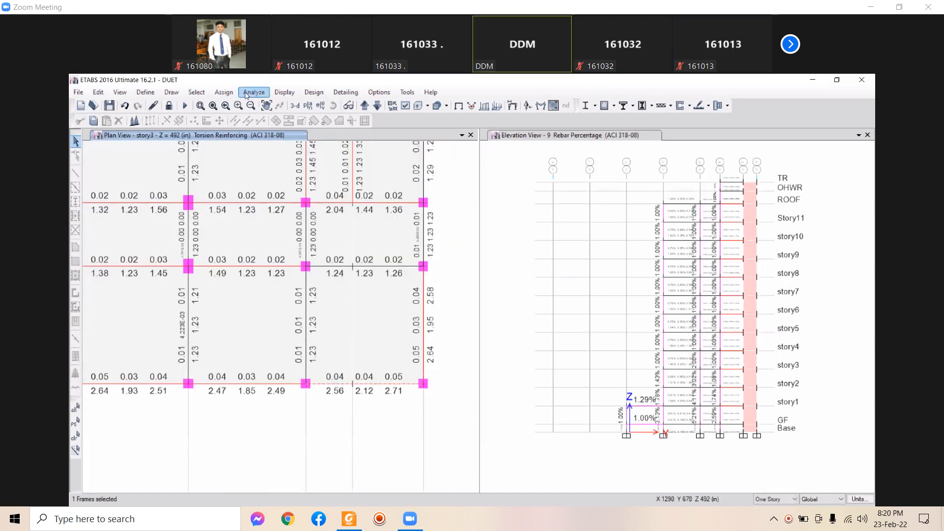
click(269, 92)
click(290, 91)
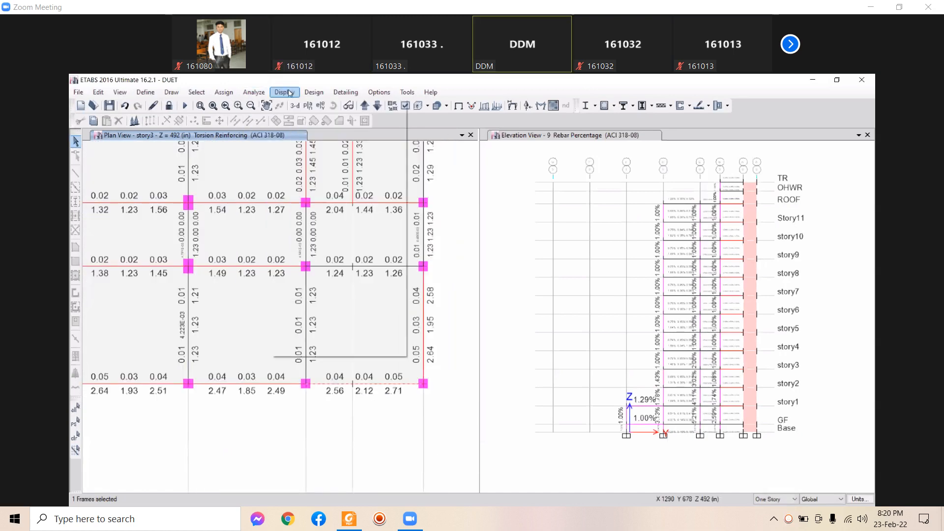
click(285, 92)
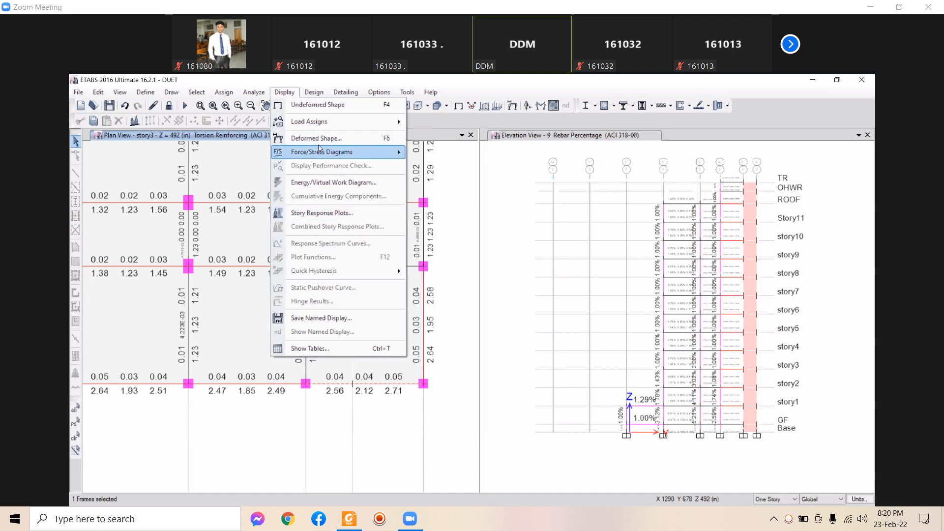
click(311, 109)
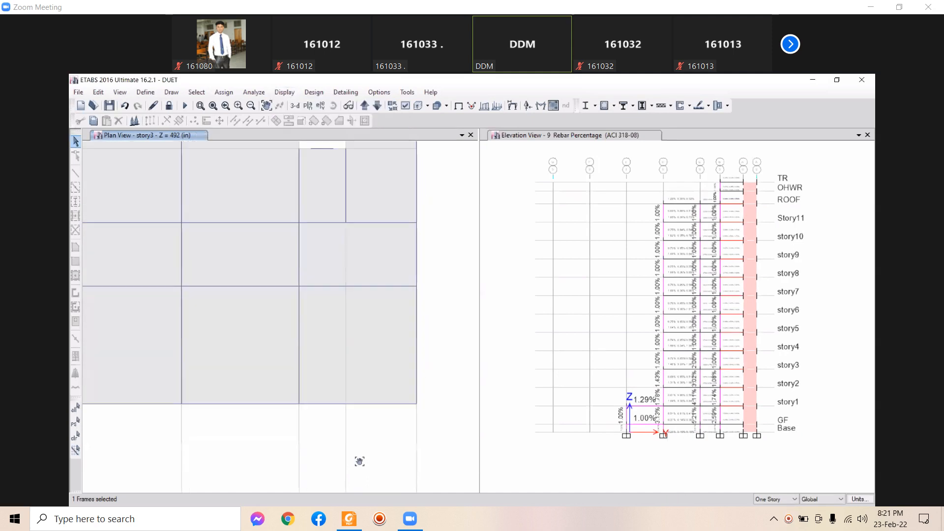
Display the Live load pattern's uniform shell loads on the story3 plan
click(284, 92)
mouse_move(320, 121)
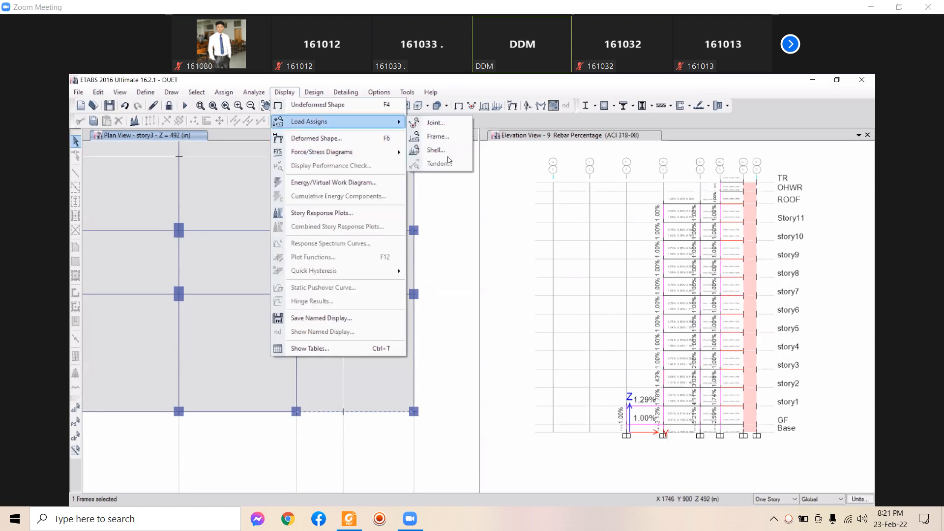
key(Return)
click(462, 248)
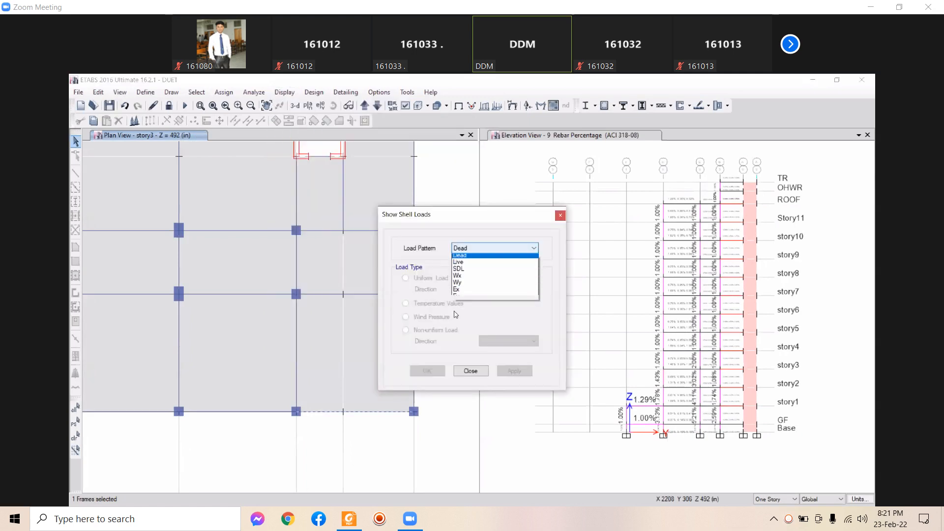
click(458, 264)
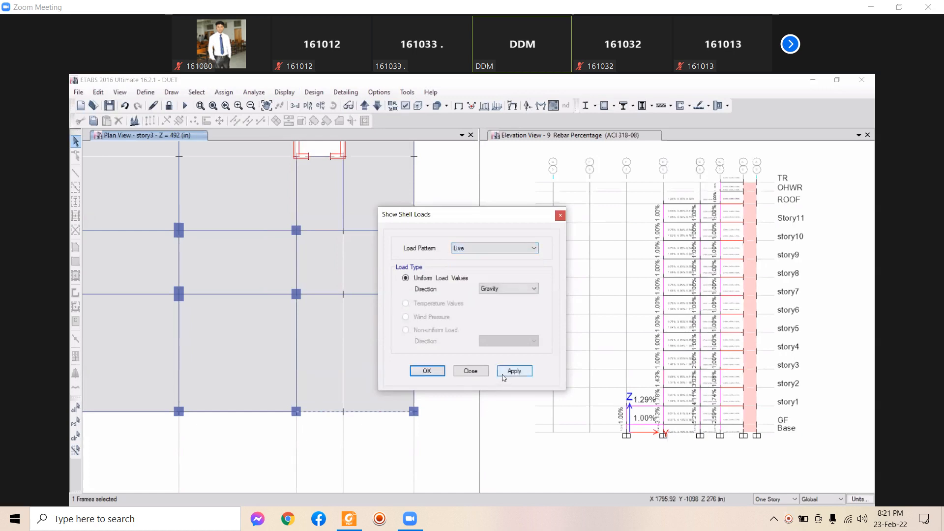
click(514, 371)
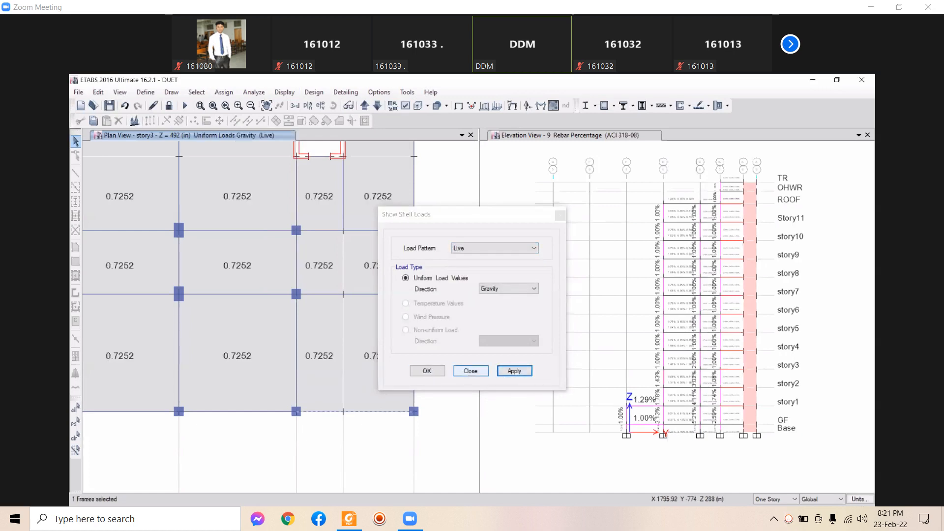
click(861, 499)
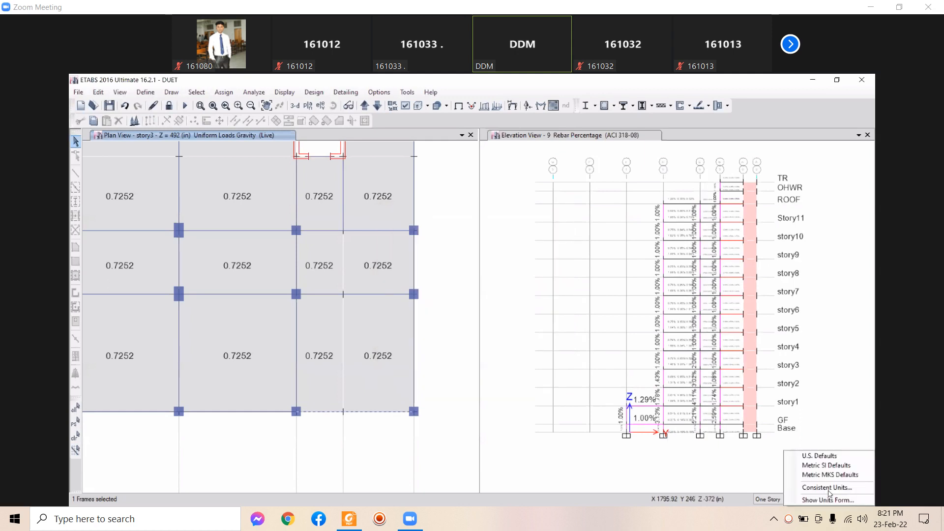
Switch the model's Consistent Units length unit to feet
click(827, 487)
click(500, 201)
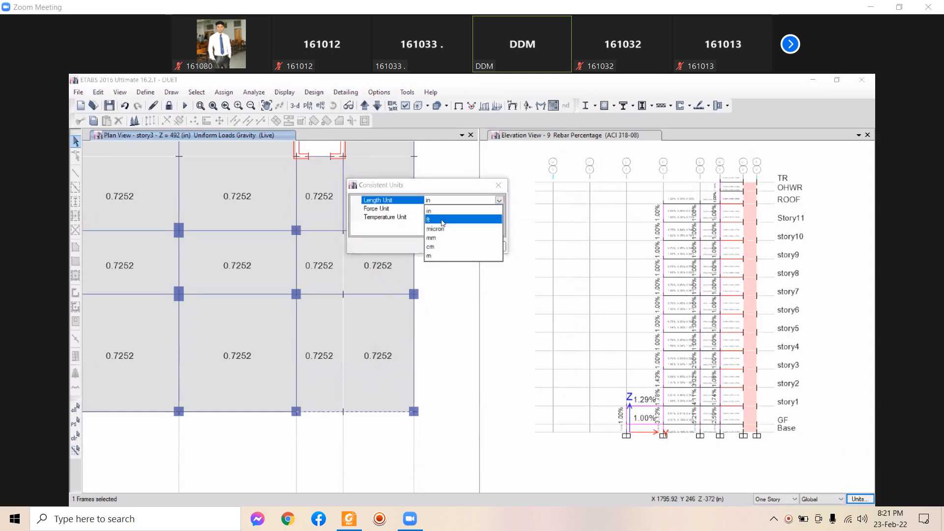
click(438, 220)
click(449, 245)
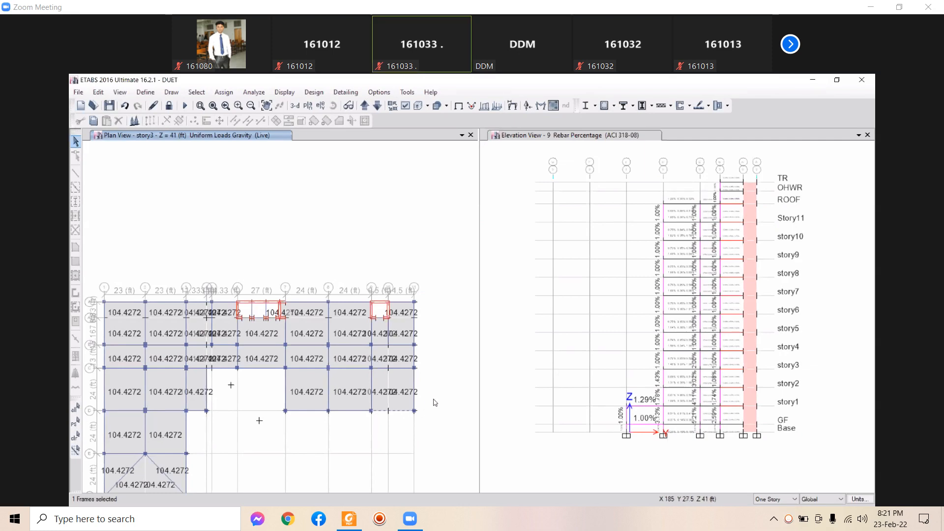
Pan the plan so the 104.4272 slab loads show, then select a beam on grid line D
mouse_move(429, 399)
middle_down()
mouse_move(428, 381)
mouse_move(446, 390)
middle_up()
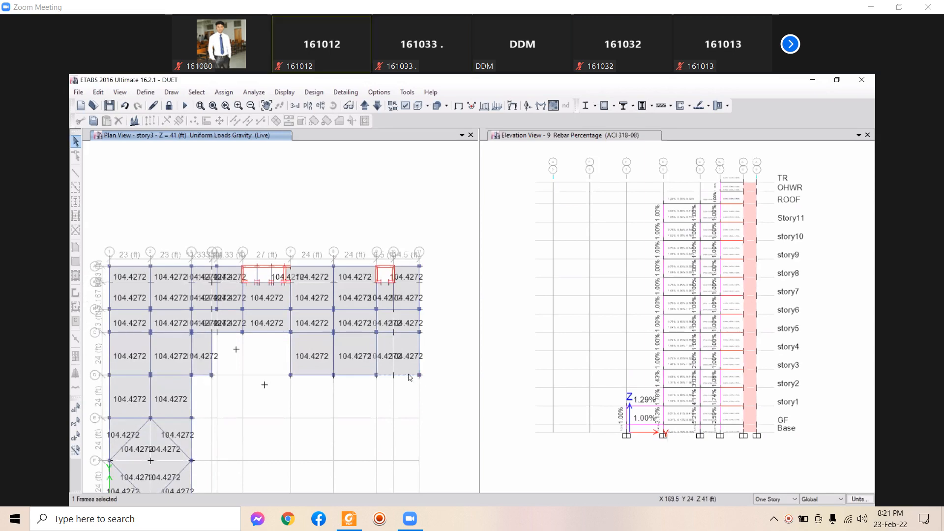
scroll(400, 387, up, 1)
scroll(393, 377, down, 1)
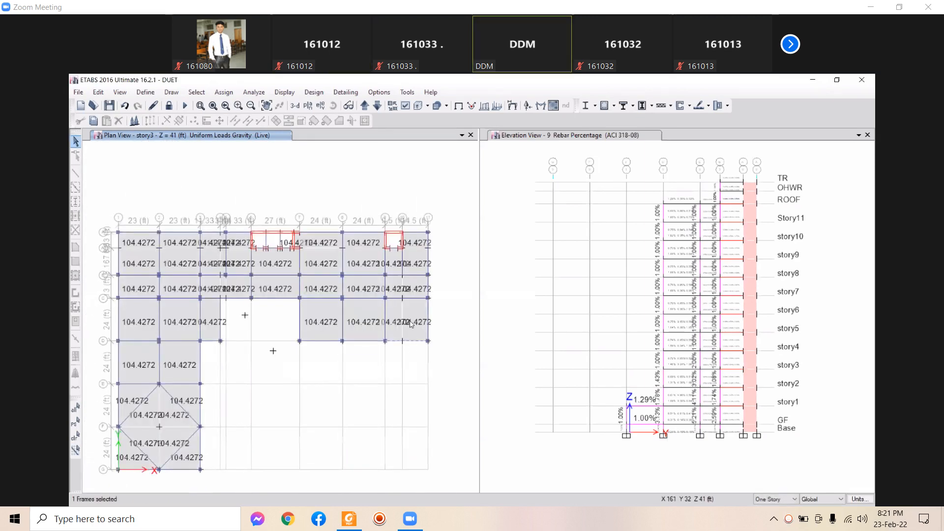
click(410, 340)
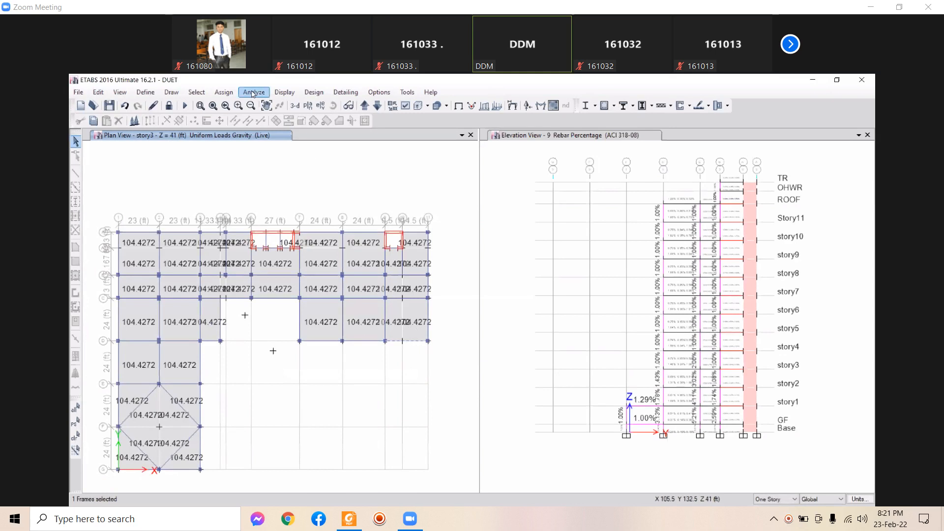
click(283, 92)
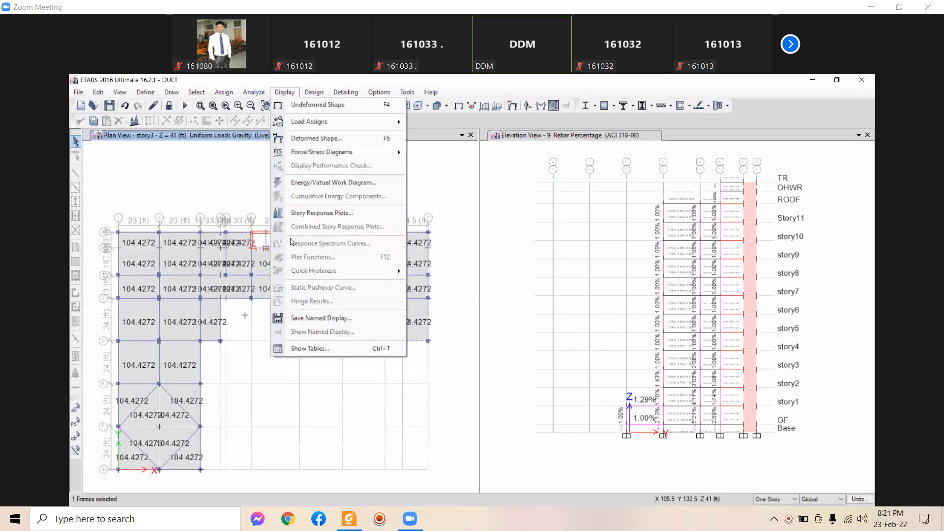
click(310, 350)
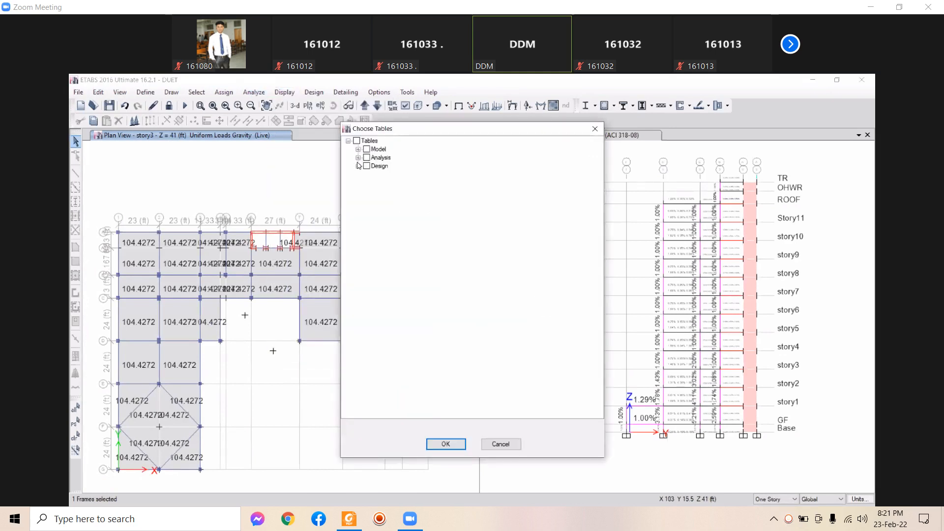
click(358, 157)
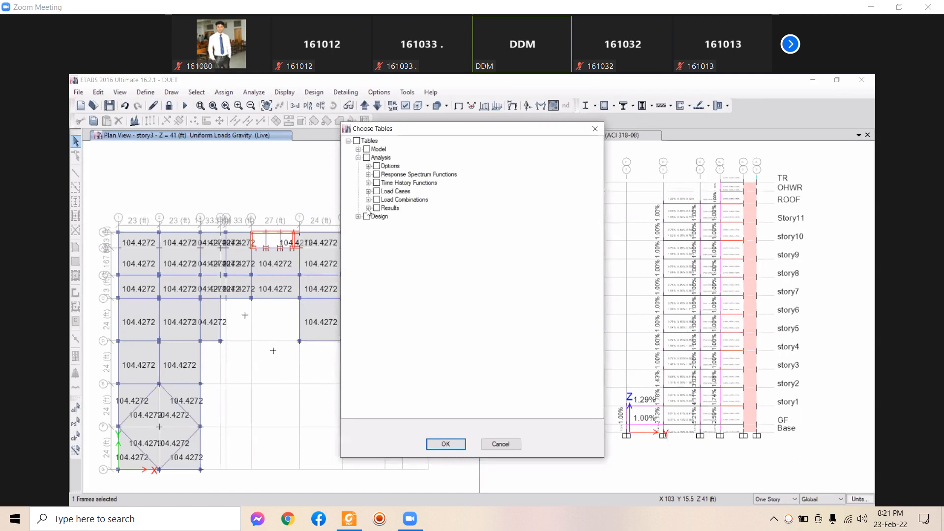
click(367, 208)
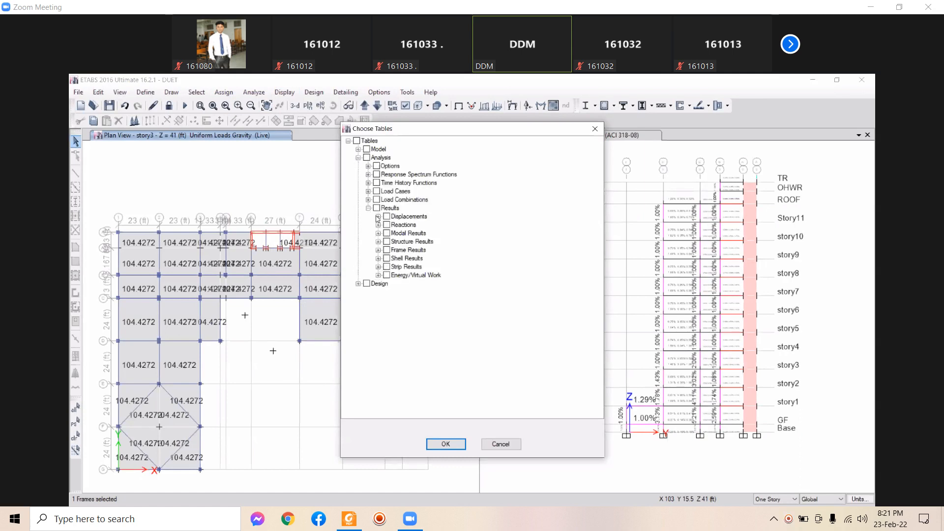
click(378, 217)
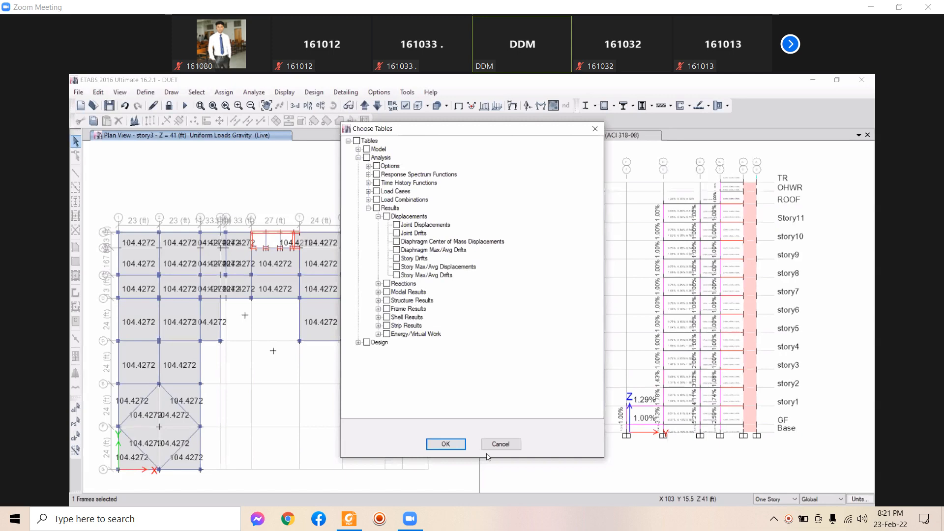
click(451, 447)
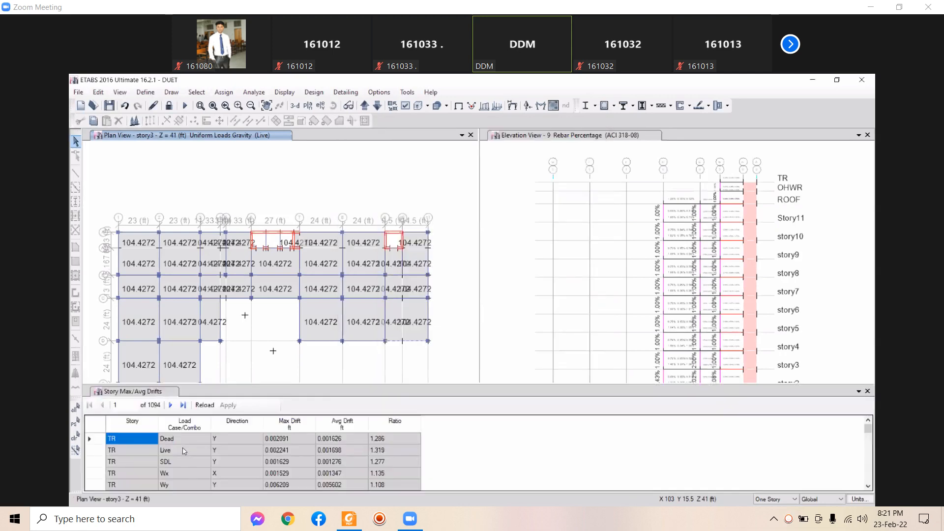
click(185, 425)
right_click(172, 427)
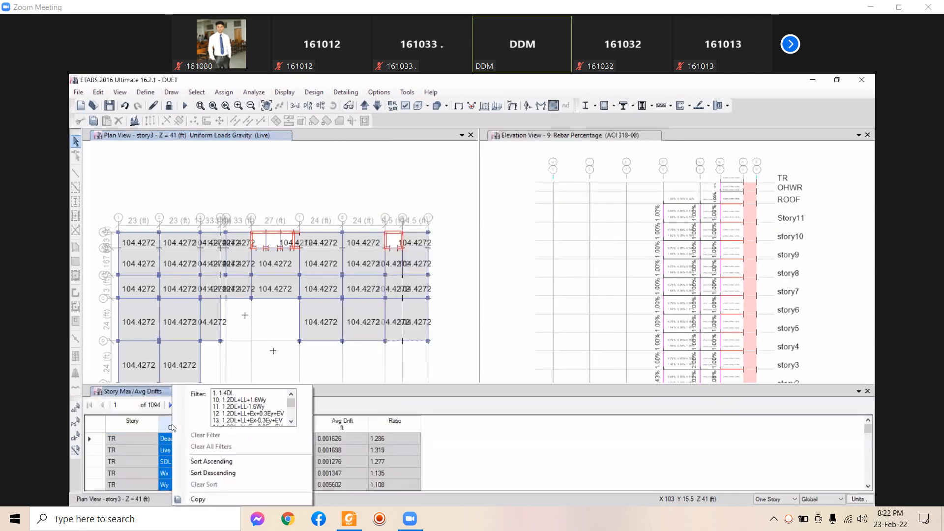
click(166, 431)
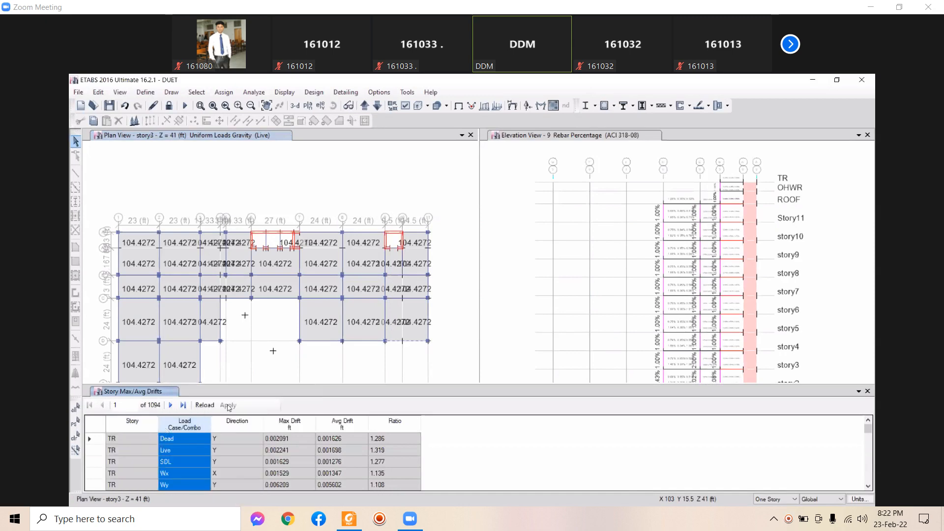
right_click(185, 425)
scroll(237, 413, down, 5)
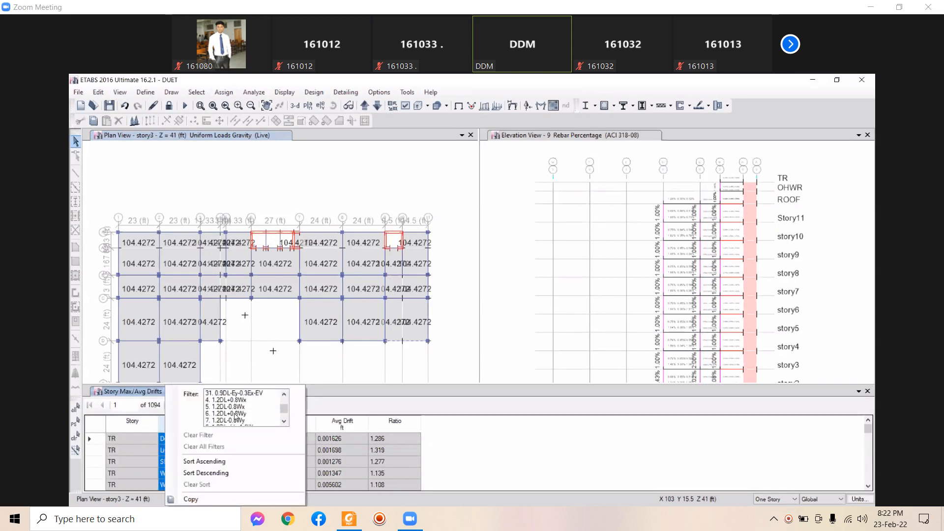
scroll(235, 418, down, 5)
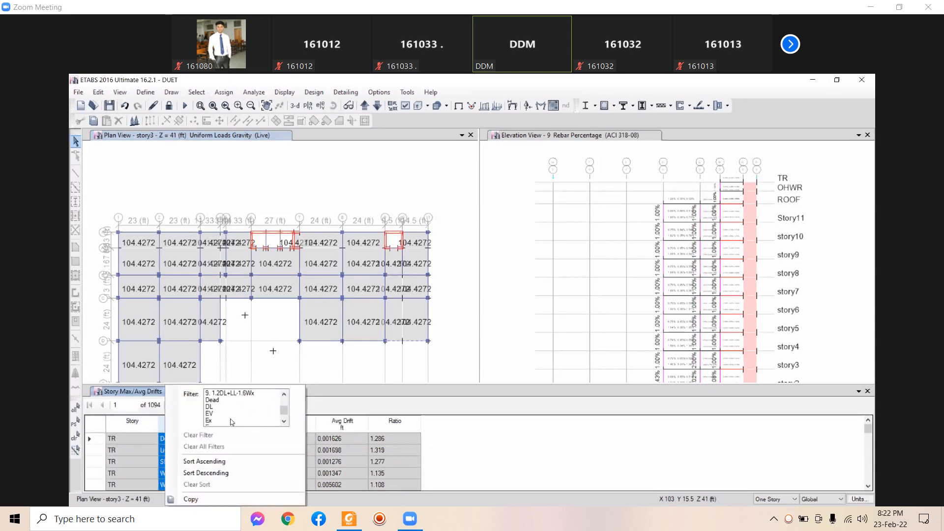
click(217, 422)
scroll(372, 472, down, 4)
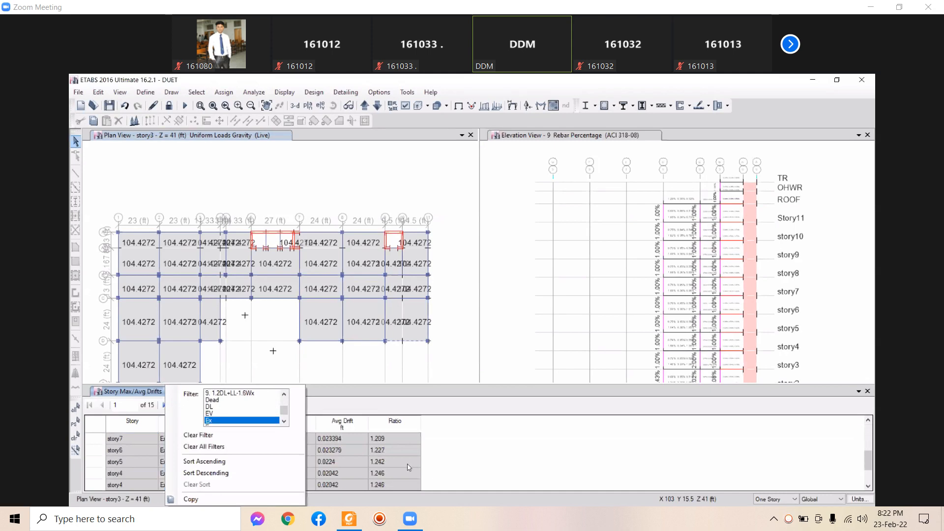
click(493, 464)
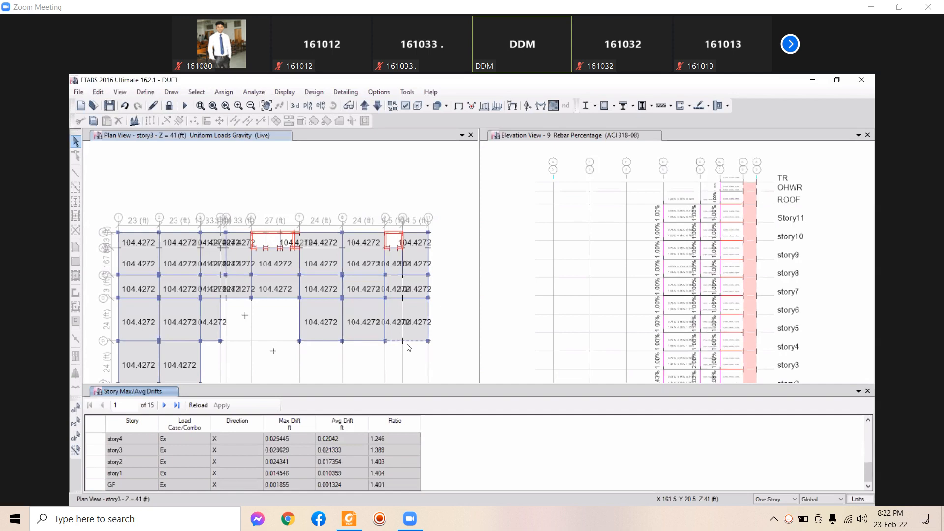
click(392, 474)
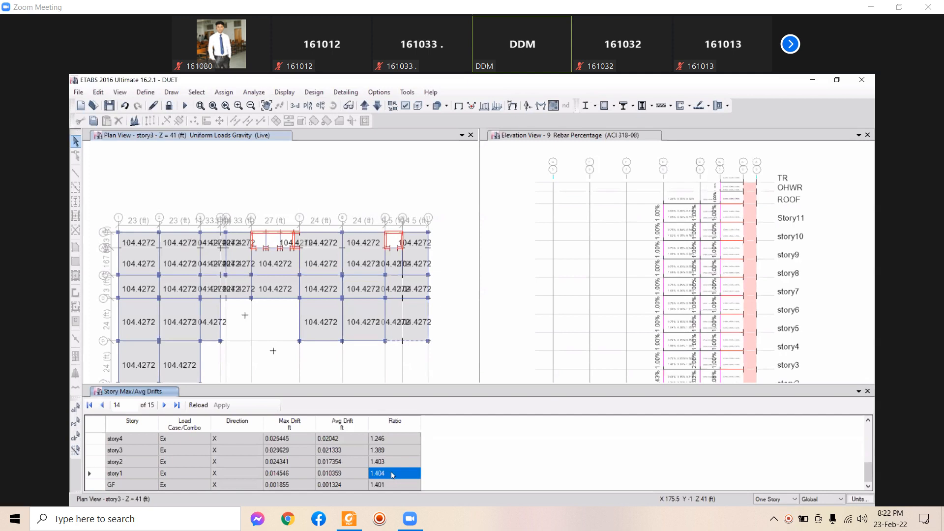
click(185, 423)
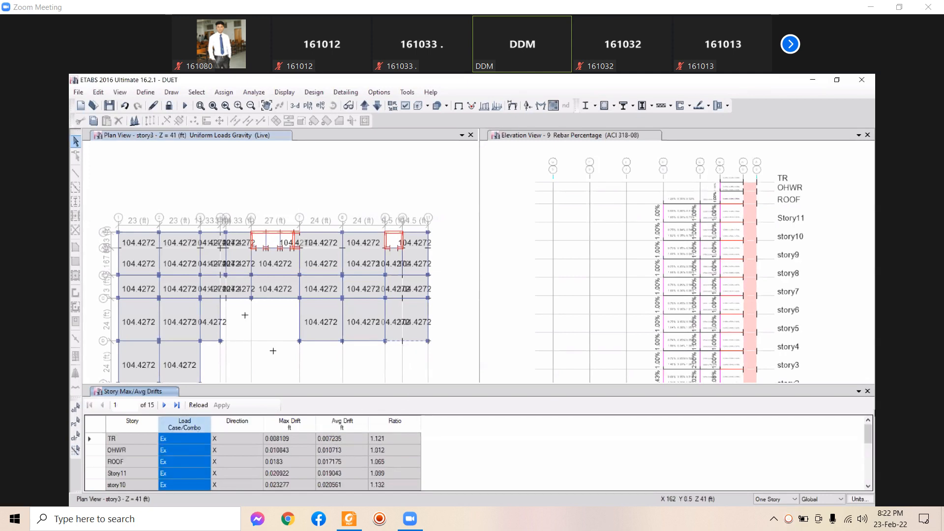
click(867, 391)
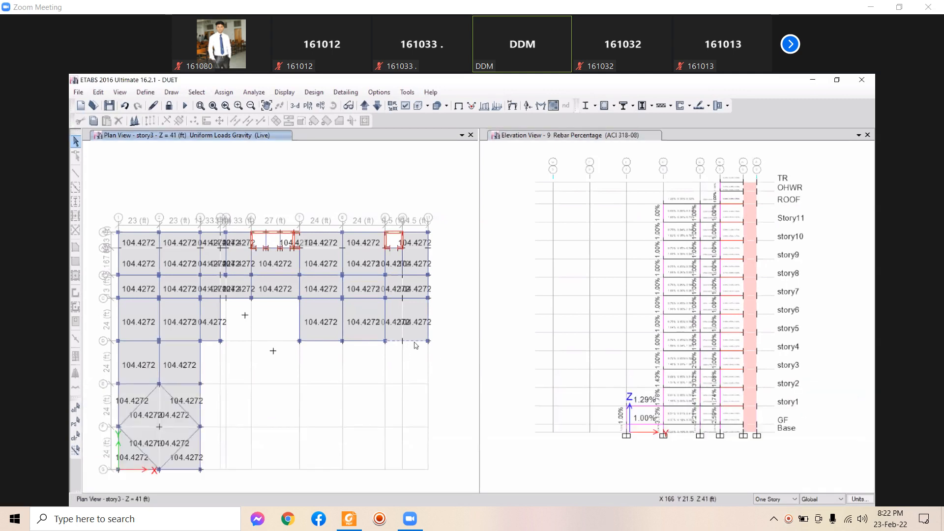
Check the slab's information, then show Rebar Percentage and then Longitudinal Reinforcing results on the plan
right_click(415, 346)
click(500, 452)
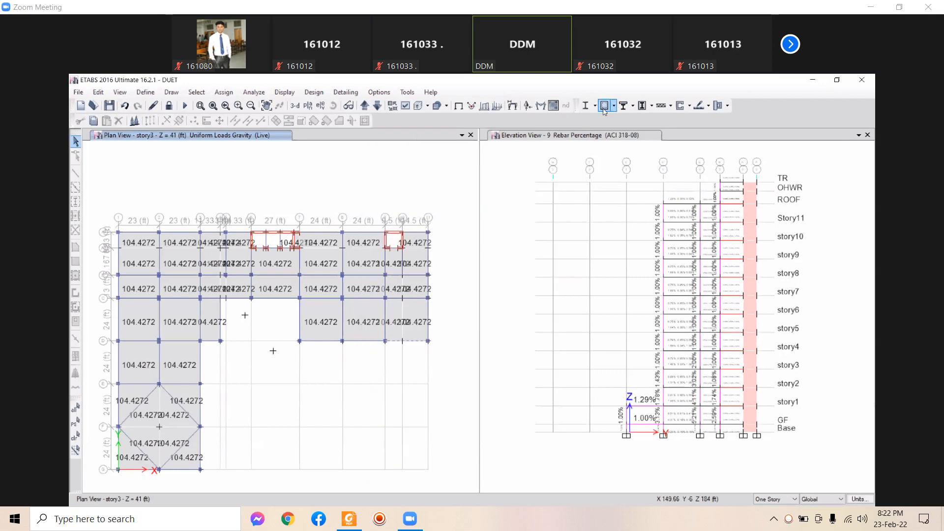
click(613, 105)
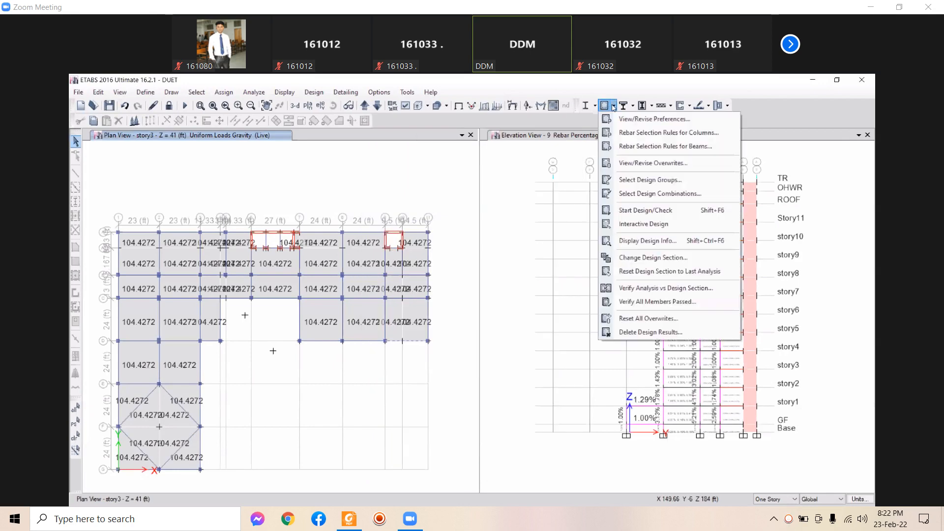
click(640, 245)
click(618, 301)
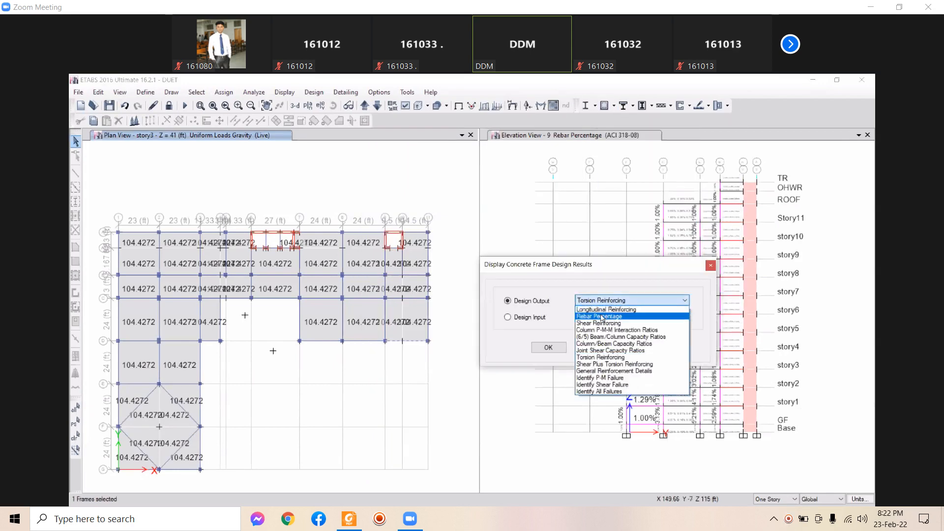
click(601, 316)
click(653, 347)
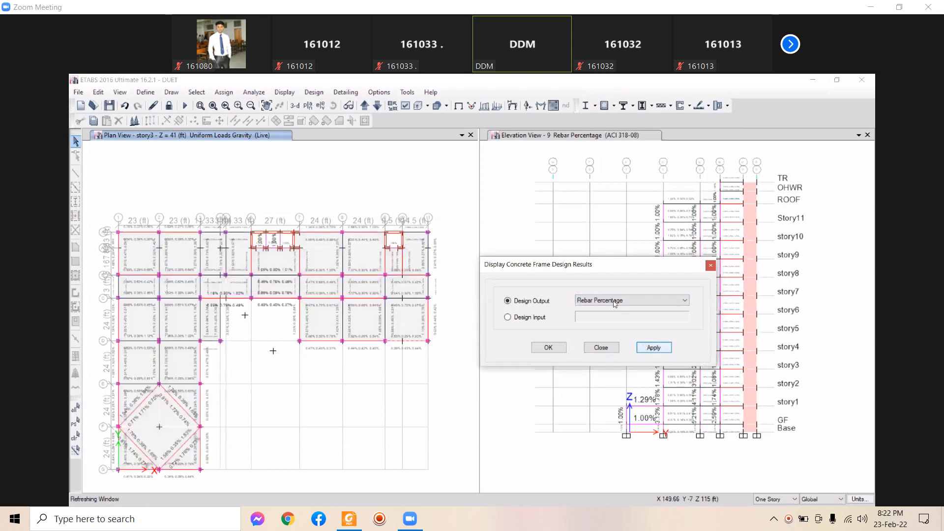
click(614, 301)
click(609, 309)
click(653, 347)
Open beam B186's summary design report (24 ft span, 1 × 2 ft section), then close it
click(412, 339)
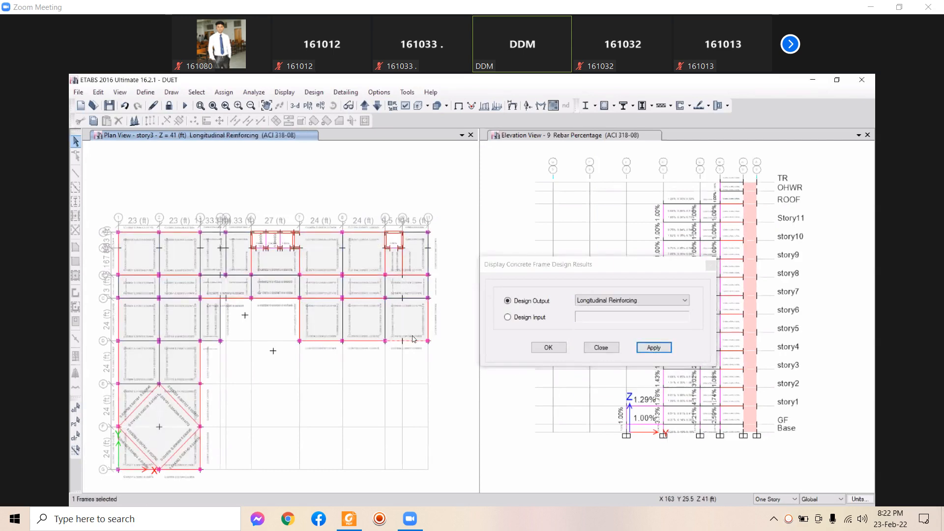
right_click(414, 342)
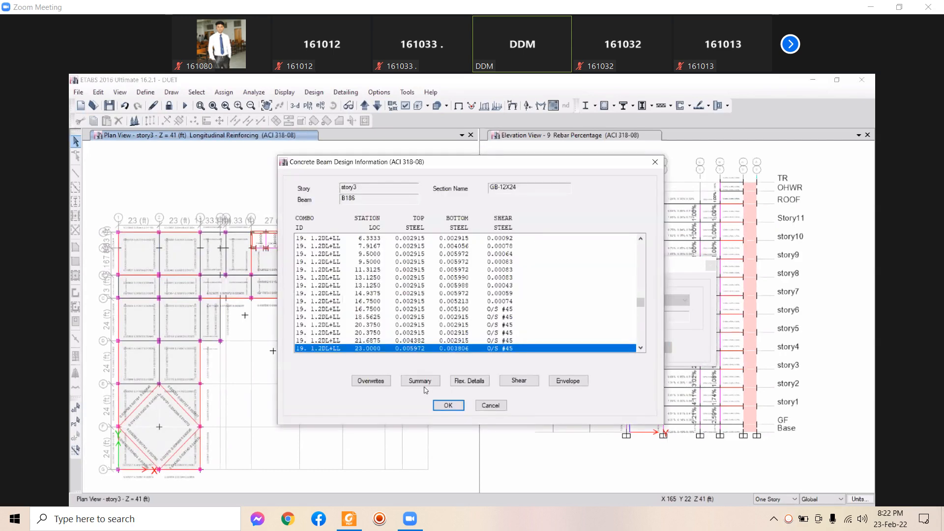
click(419, 381)
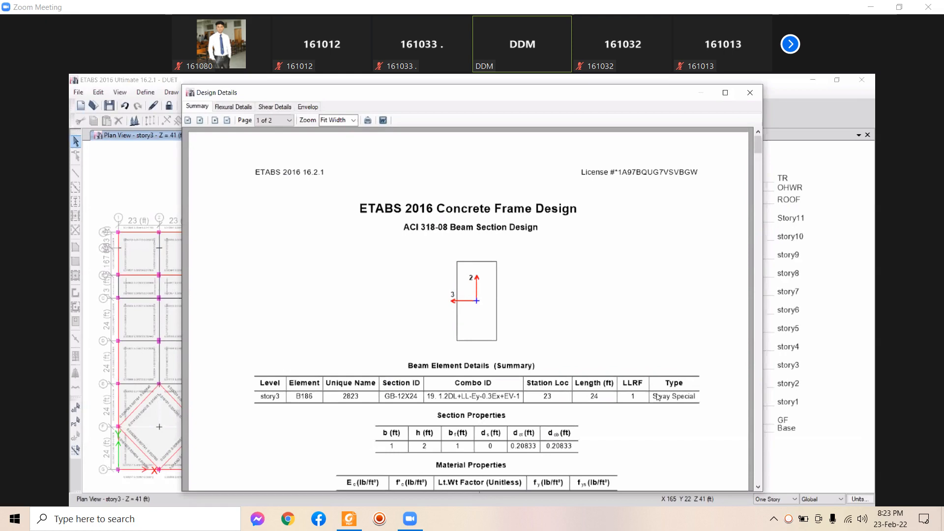
click(756, 90)
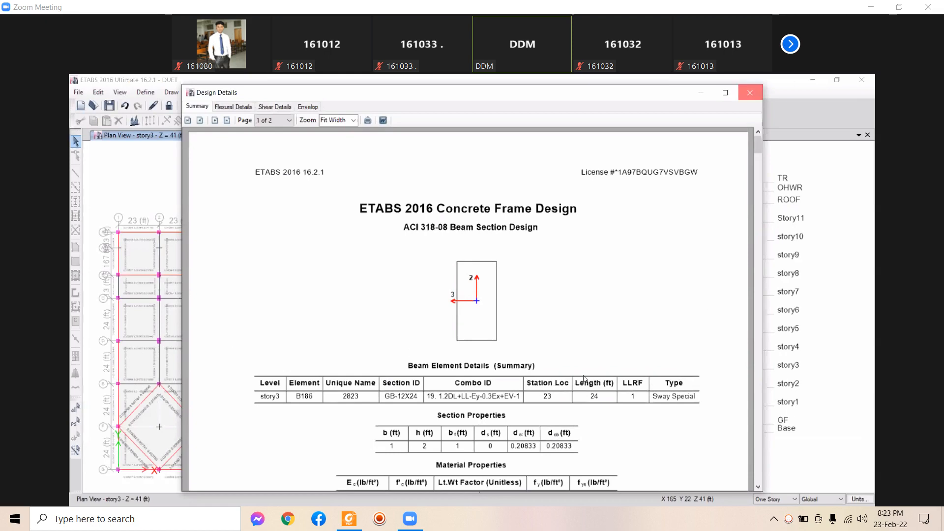
Dismiss the beam design information and apply the longitudinal reinforcing results display
click(490, 405)
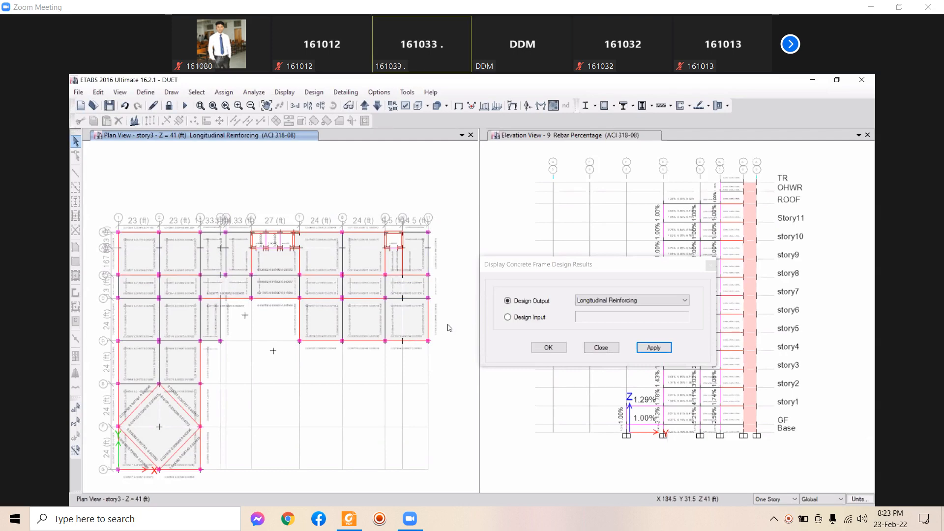
click(653, 347)
click(609, 349)
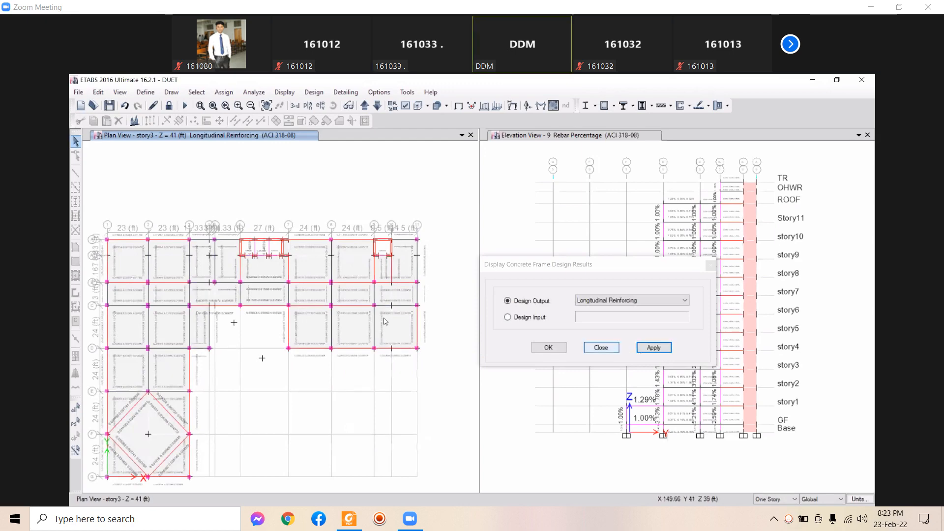
Activate the elevation view, then bring up design information for story3 beam B186
click(680, 376)
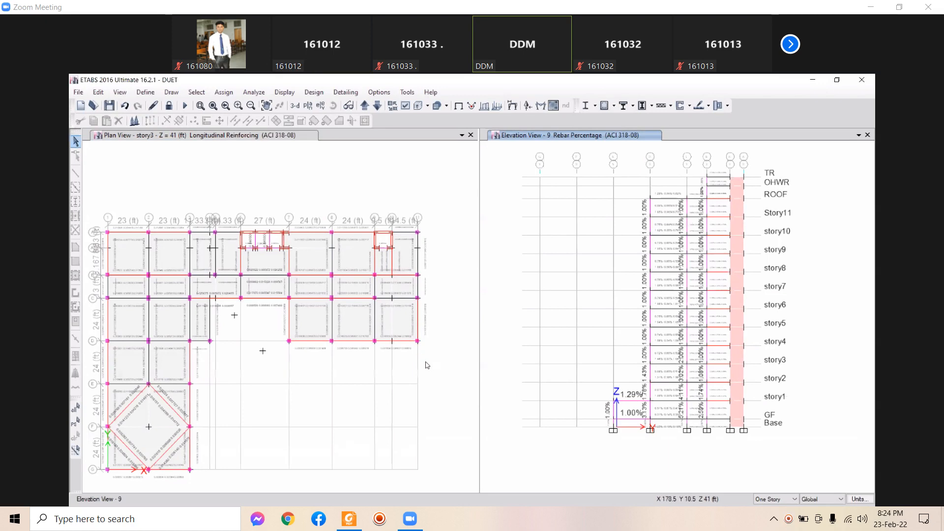
click(408, 343)
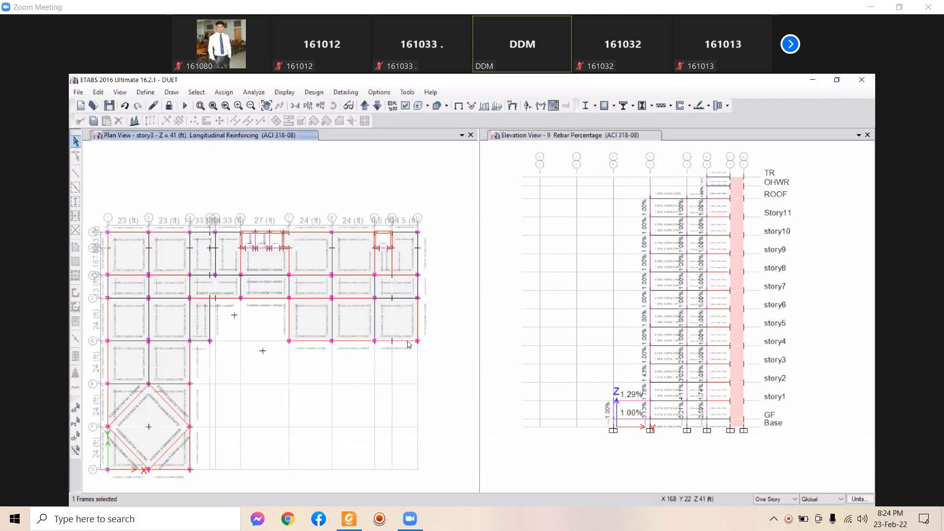
right_click(408, 343)
Open B186's summary report, scroll through flexural, shear and torsion results, then close it
click(416, 381)
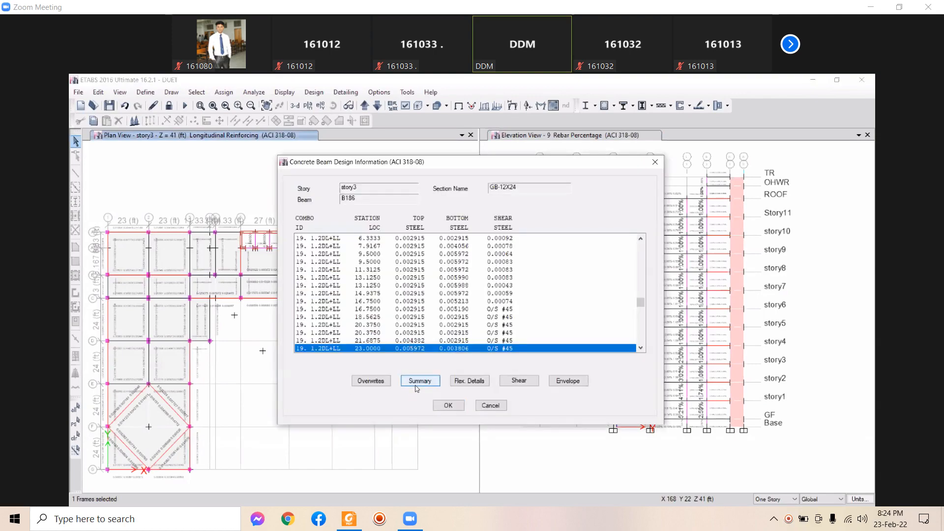
scroll(374, 322, down, 8)
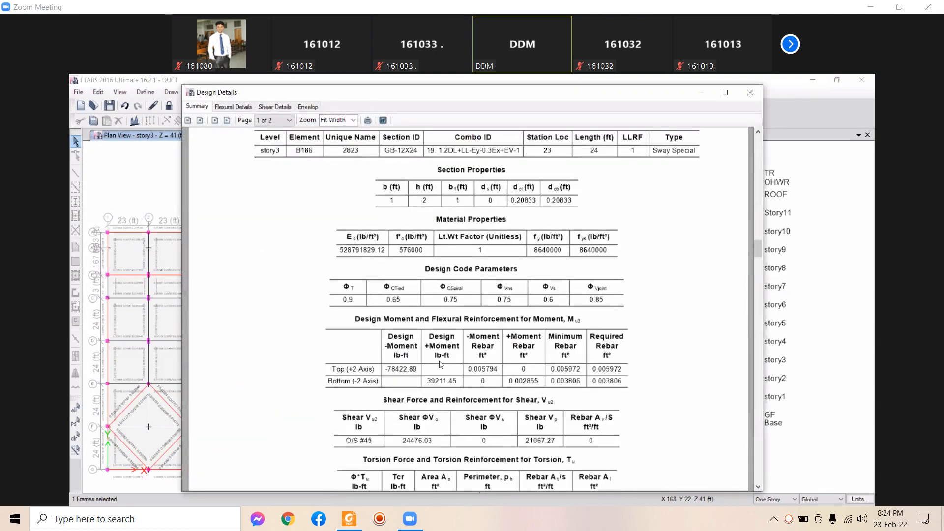
scroll(375, 322, down, 3)
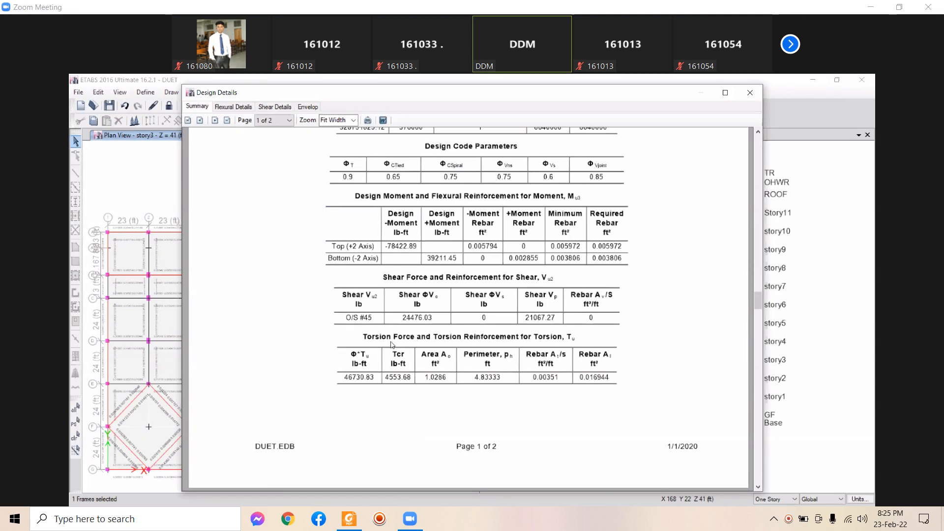
click(756, 100)
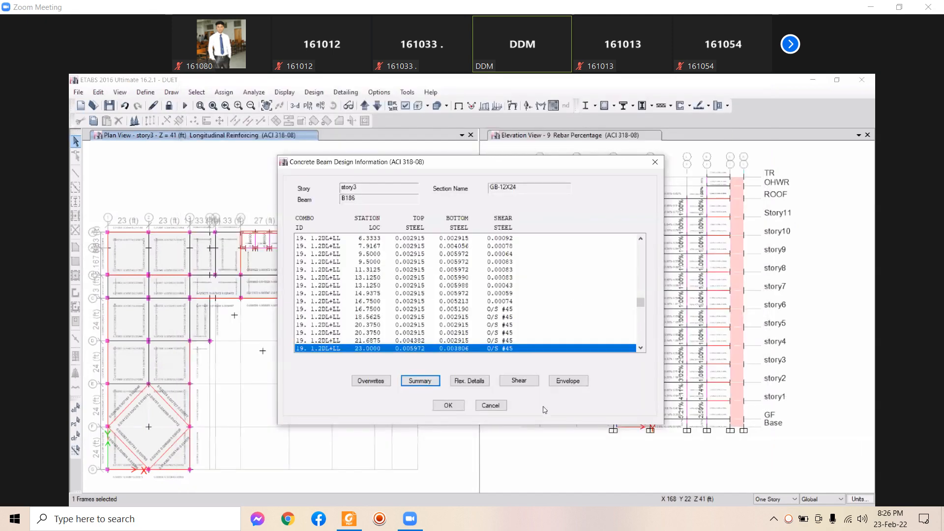
Dismiss beam B186's design information windows
click(491, 406)
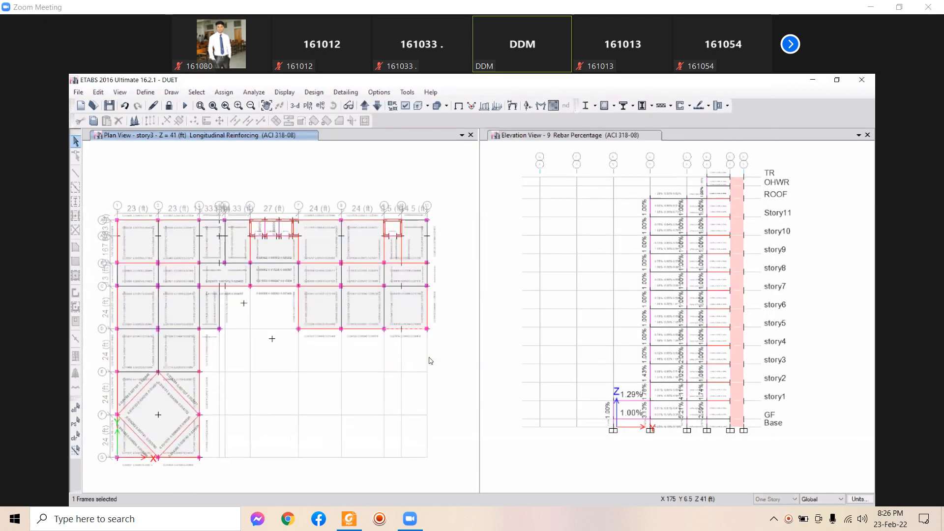
right_click(409, 332)
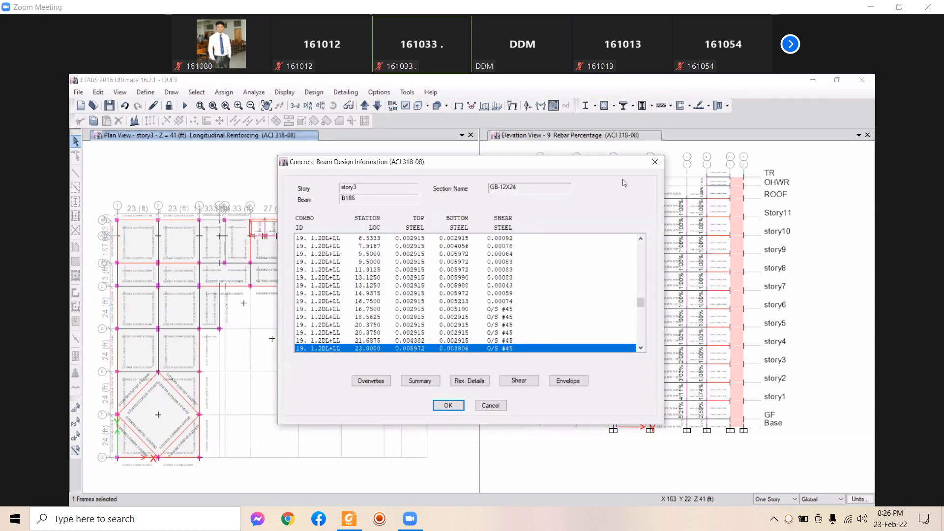
click(655, 161)
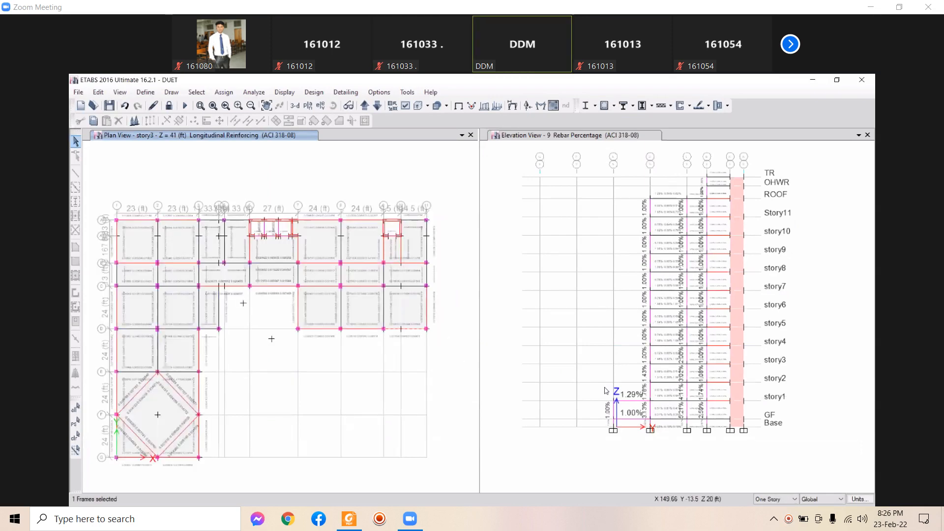
Zoom Elevation View 9 onto the lower stories' rebar percentages (up to 5.21%) and select two columns
middle_drag(599, 379, 588, 372)
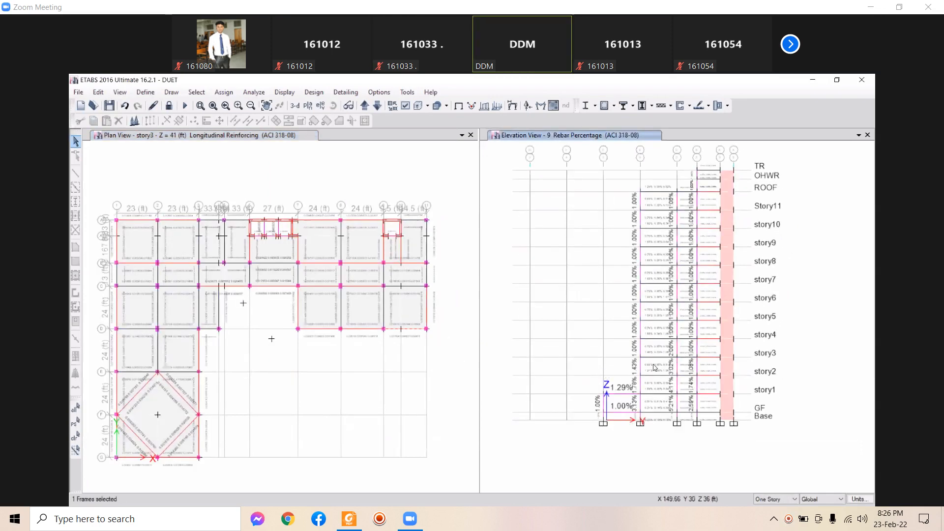
scroll(659, 383, up, 3)
scroll(644, 368, down, 3)
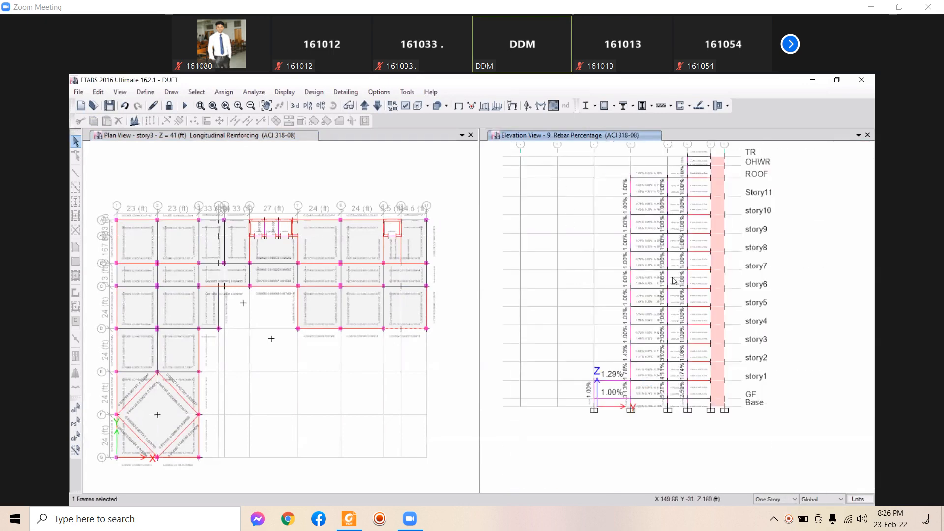
scroll(649, 417, up, 4)
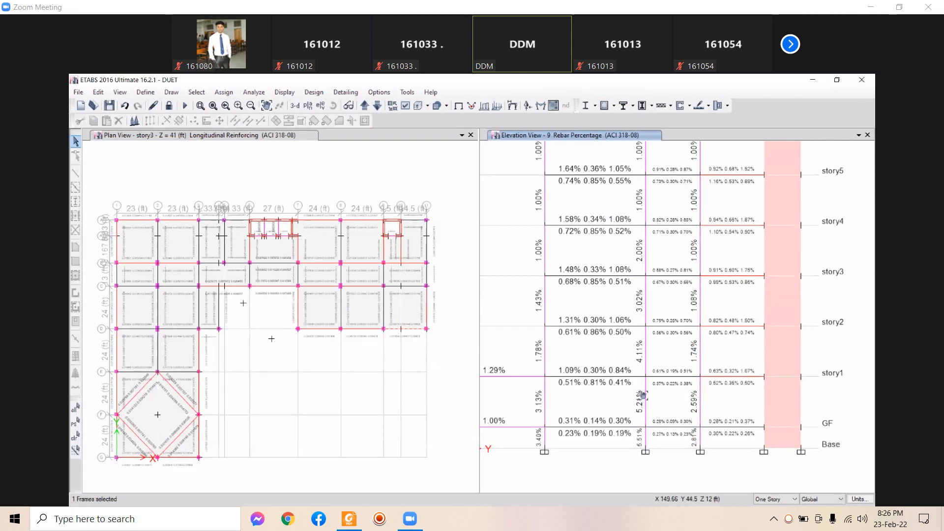
middle_drag(638, 395, 687, 410)
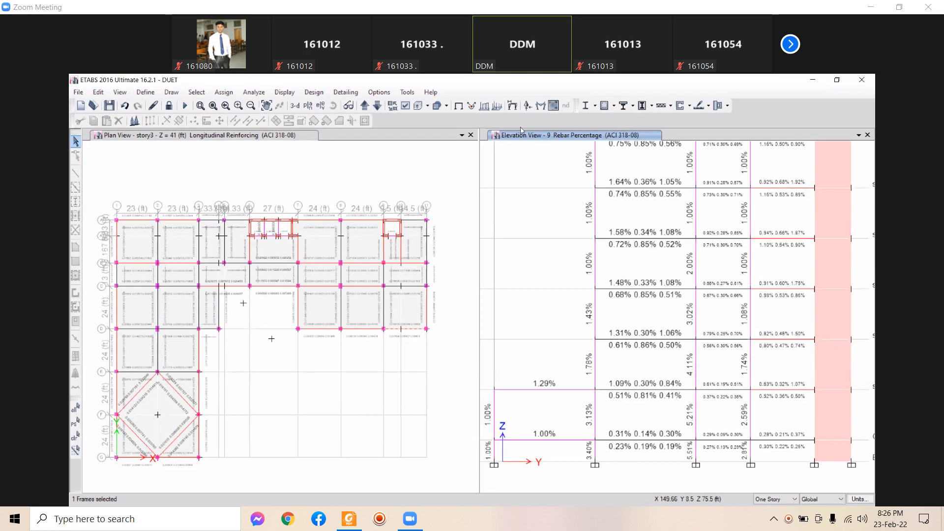
scroll(541, 244, down, 3)
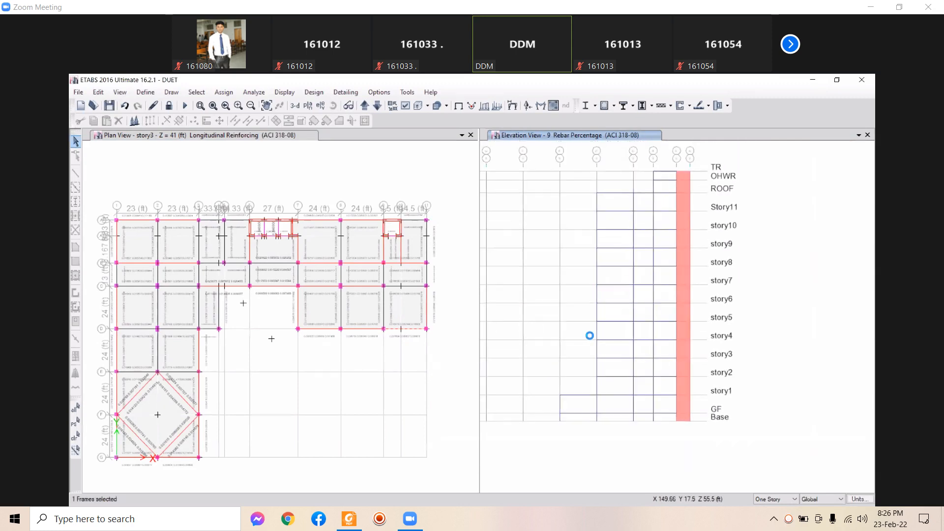
click(596, 322)
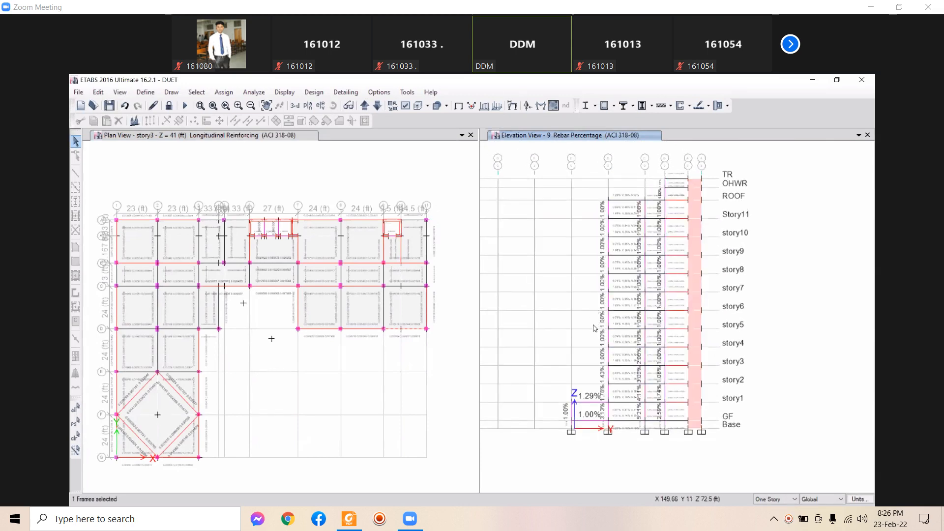
middle_drag(598, 329, 610, 351)
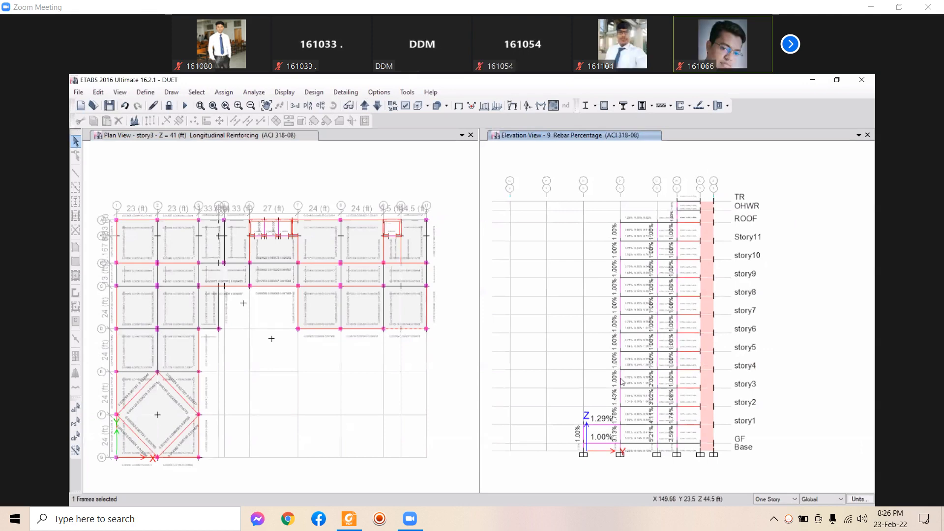
scroll(651, 435, up, 3)
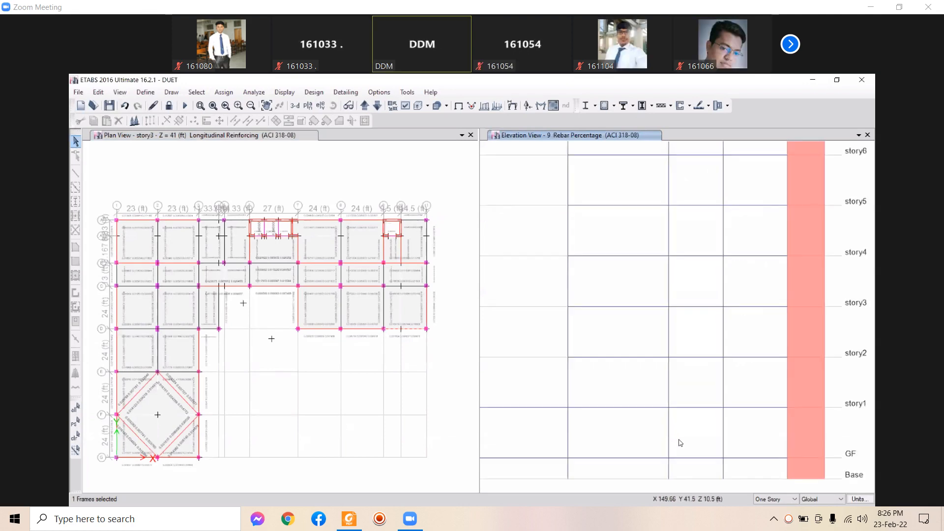
mouse_move(567, 397)
middle_down()
mouse_move(531, 403)
mouse_move(554, 411)
middle_up()
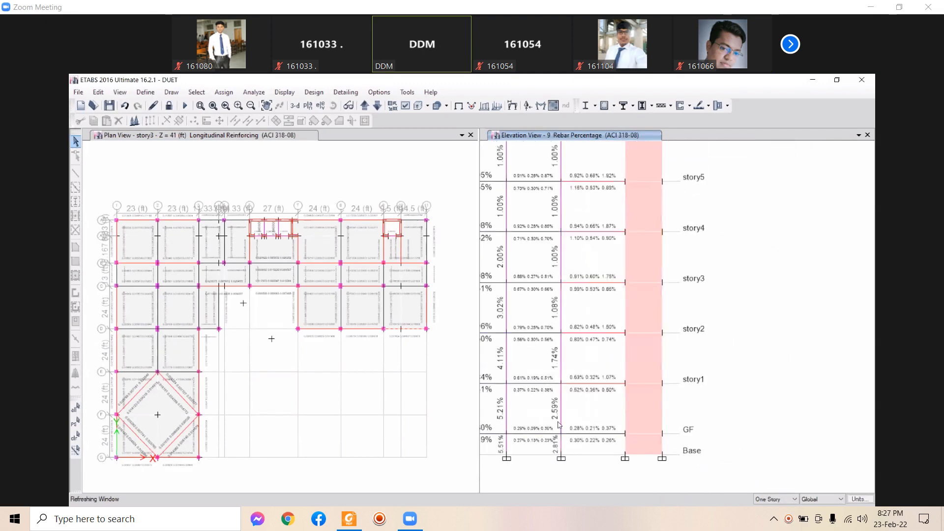
click(560, 423)
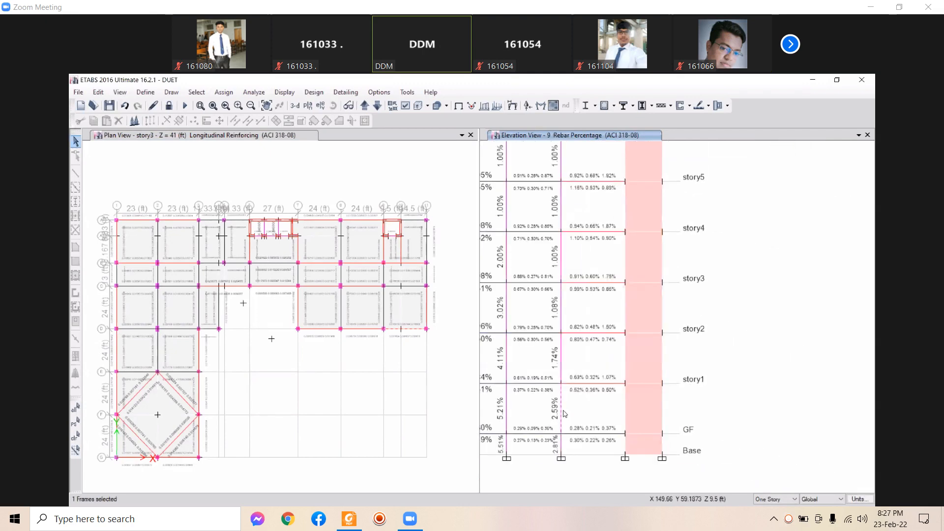
click(563, 413)
right_click(563, 413)
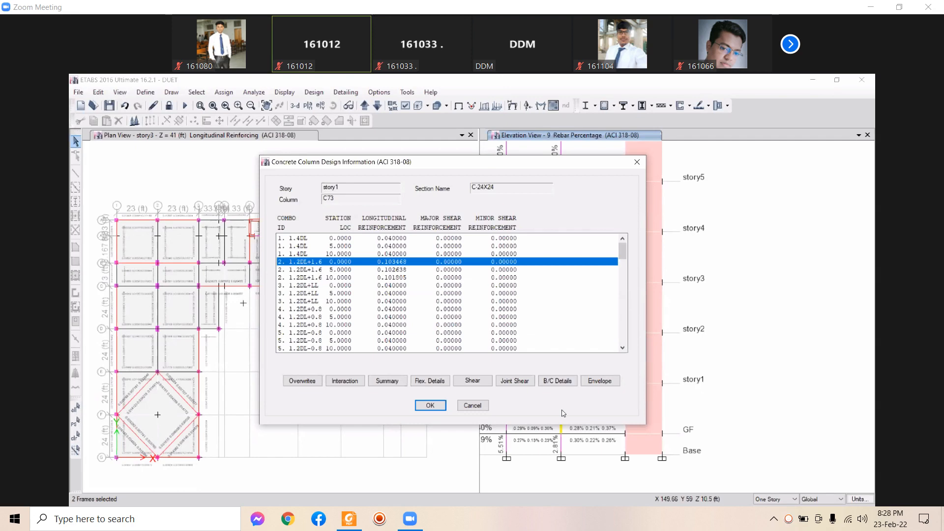
click(485, 406)
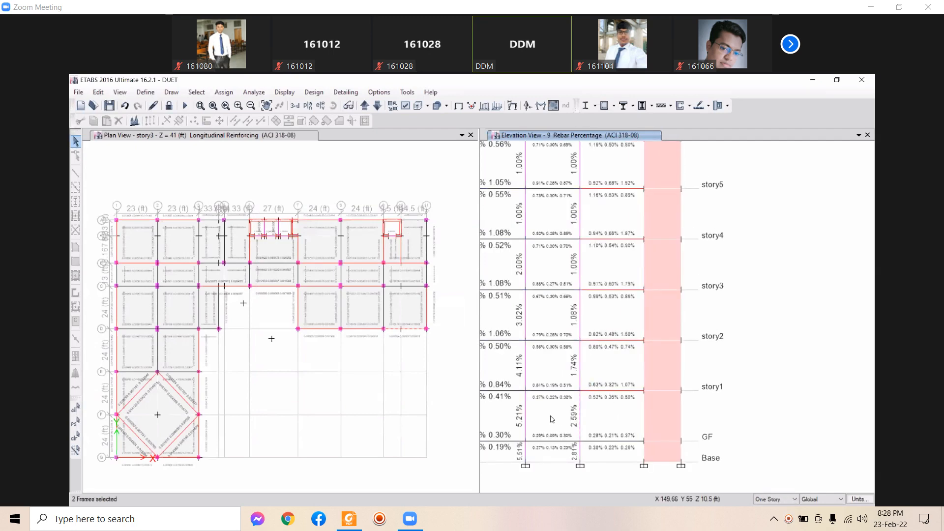
Pan the other model's Elevation View 5 to show its rebar percentages beside the story1 plan
middle_drag(592, 428, 605, 425)
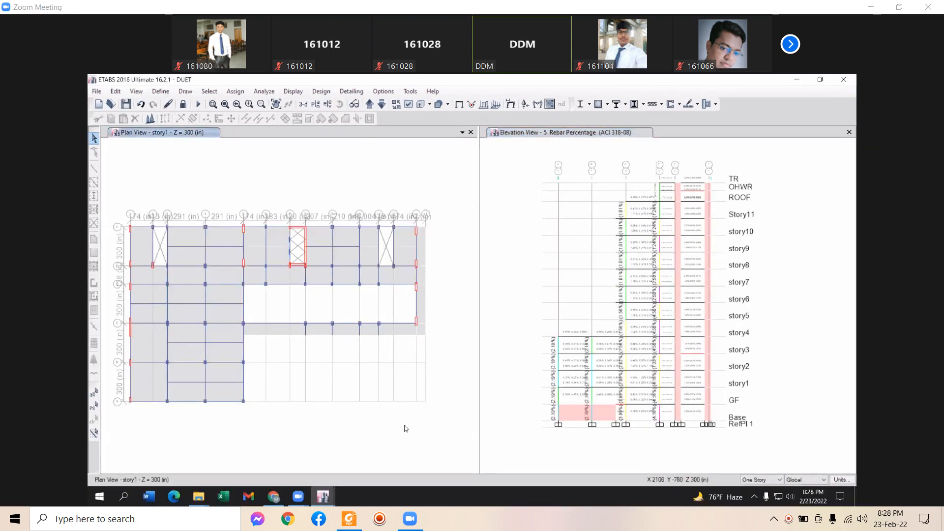
middle_drag(672, 436, 673, 430)
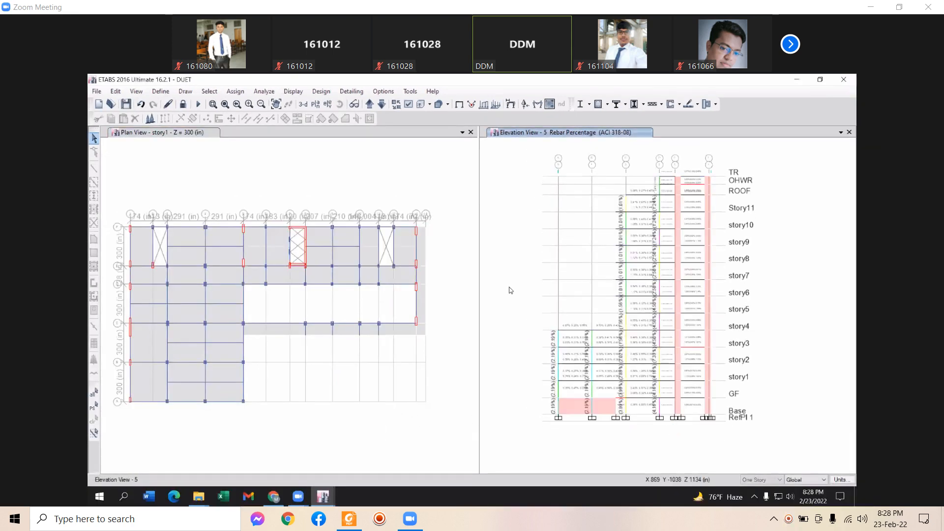
middle_drag(551, 316, 547, 315)
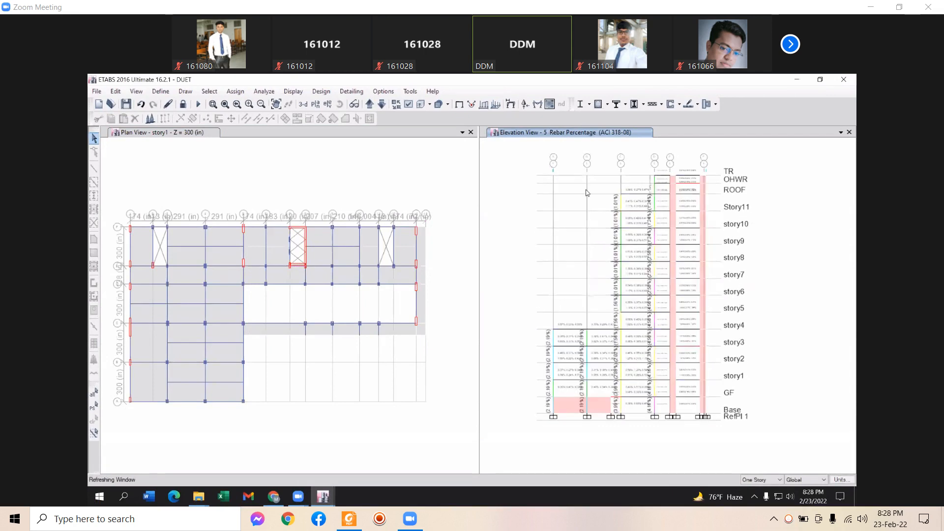
Display Column P-M-M Interaction Ratios on Elevation View 5, peaking near 0.994
click(607, 105)
click(634, 233)
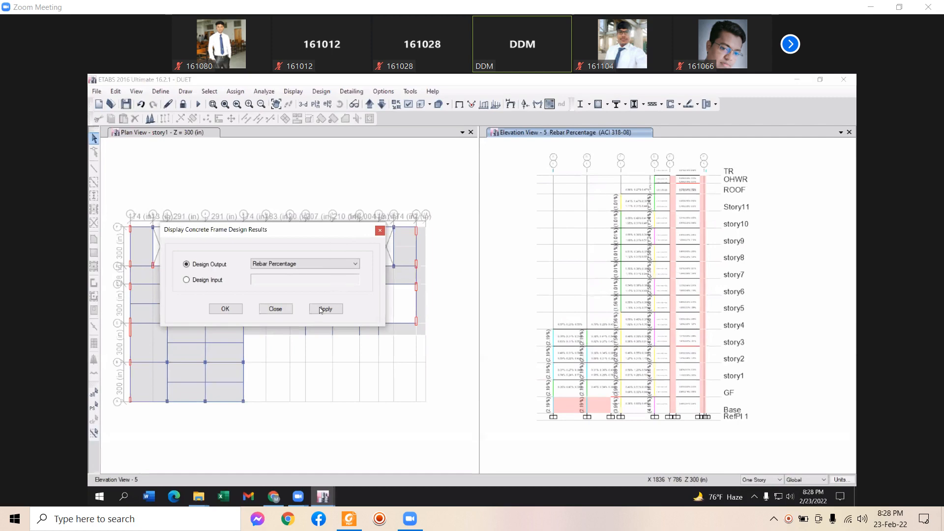
click(291, 266)
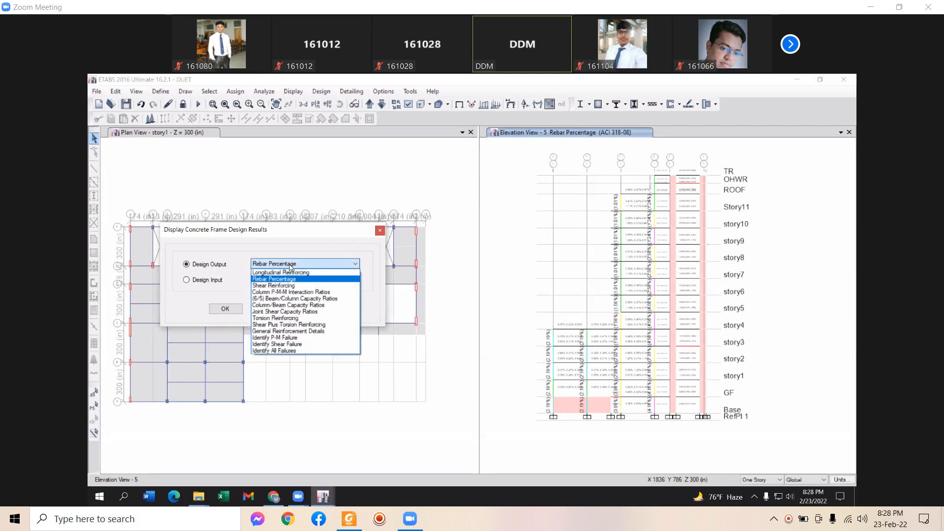
click(278, 293)
click(325, 309)
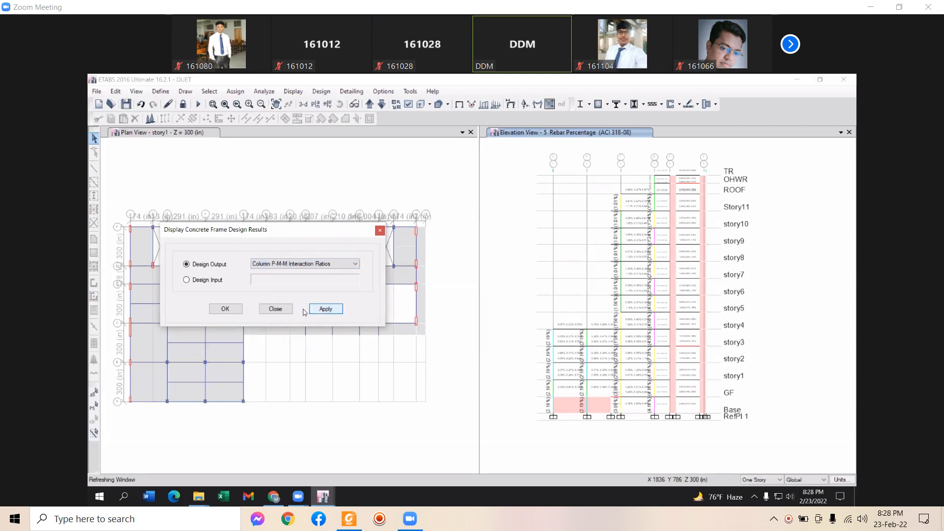
click(275, 308)
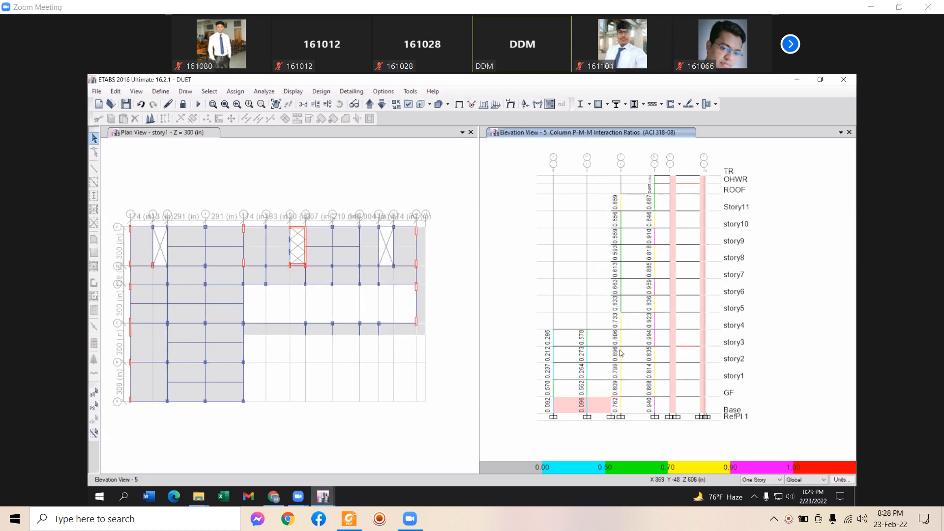
scroll(654, 418, up, 3)
Pan Elevation View 5 to the lower-story ratios 0.940, 0.868, 0.814, 0.835 and 0.994
middle_drag(636, 336, 689, 412)
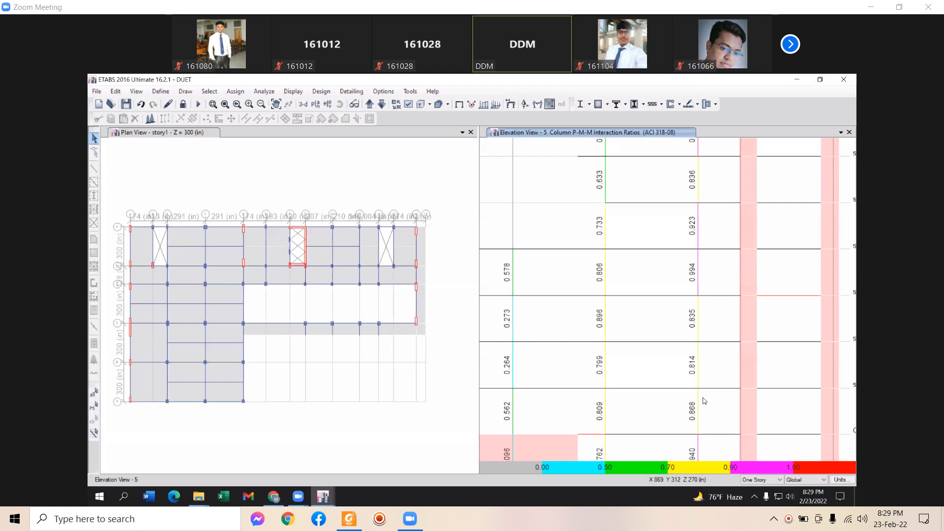
middle_drag(704, 399, 708, 375)
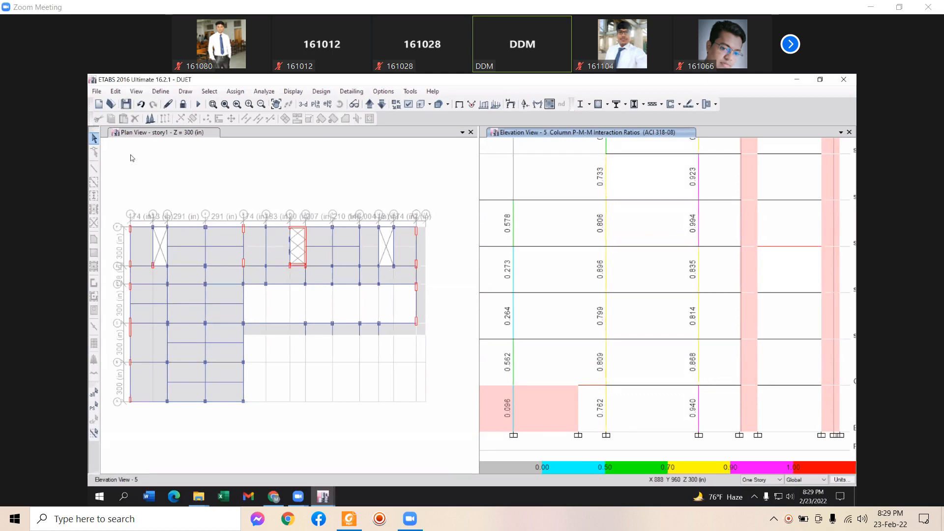
Unlock the model, discarding the analysis results, and list the frame section properties
click(182, 105)
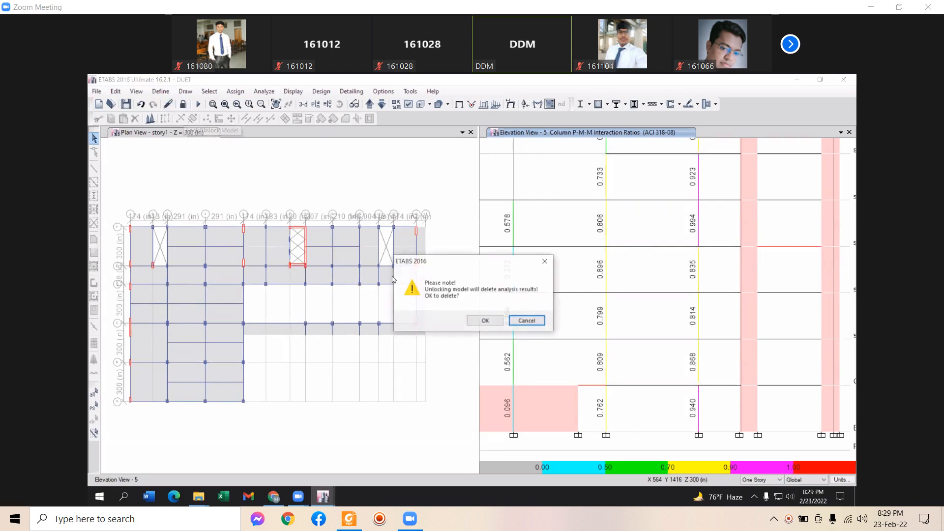
click(484, 319)
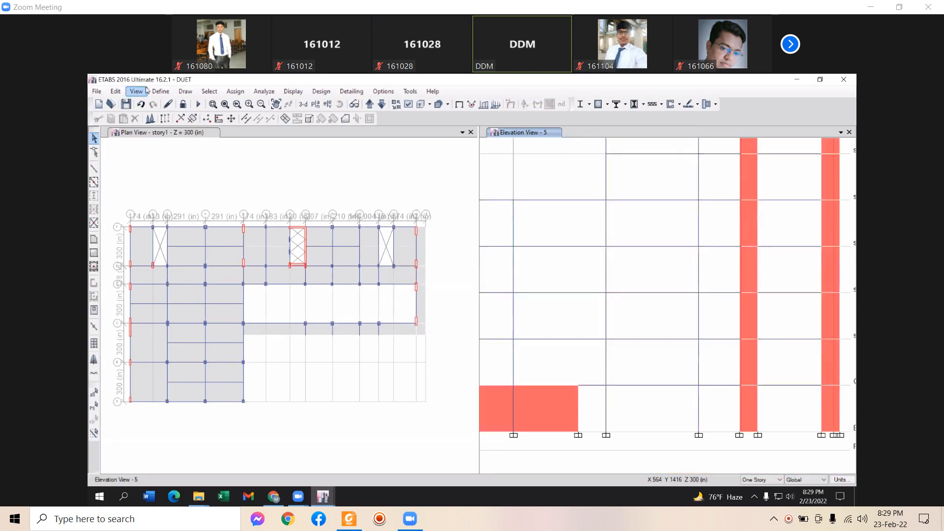
click(160, 91)
mouse_move(216, 120)
click(367, 124)
Review the C1-15X25 2ND and C3-15X30 1ST section data, then start a new section property
click(375, 262)
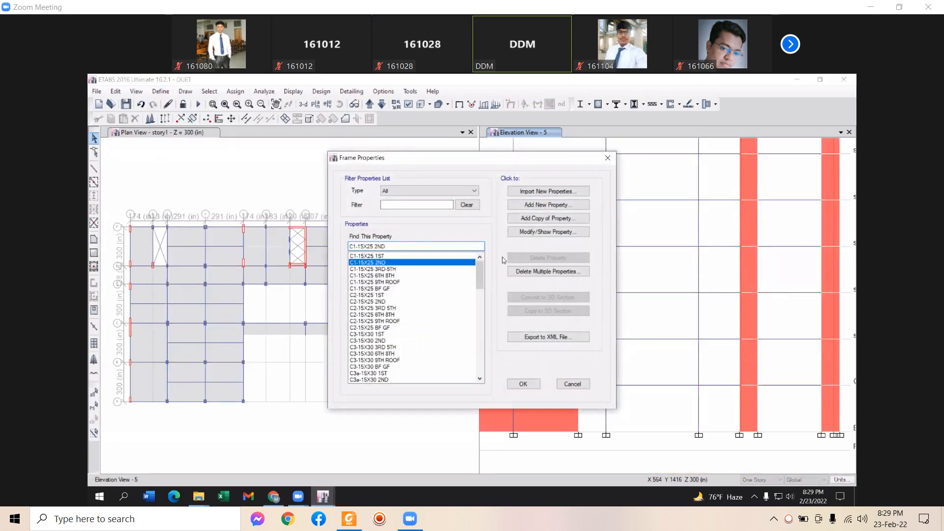
click(545, 232)
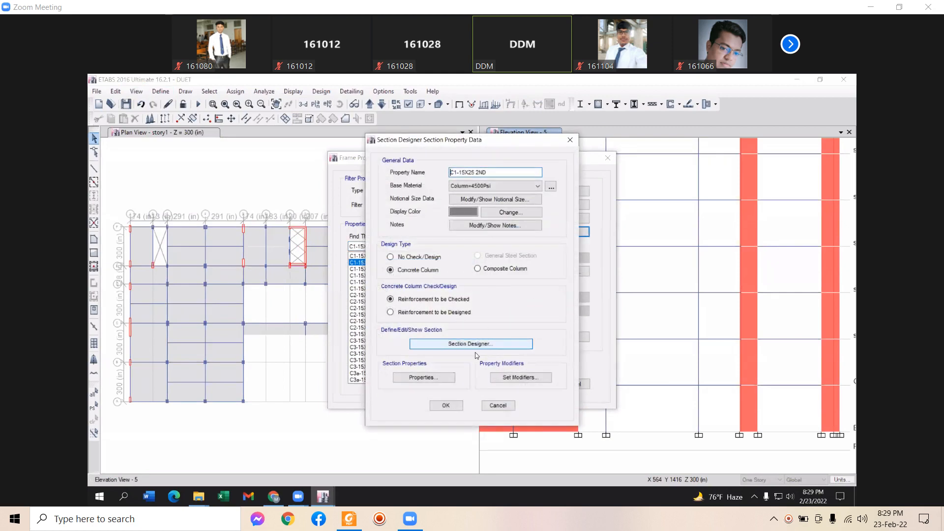
click(506, 407)
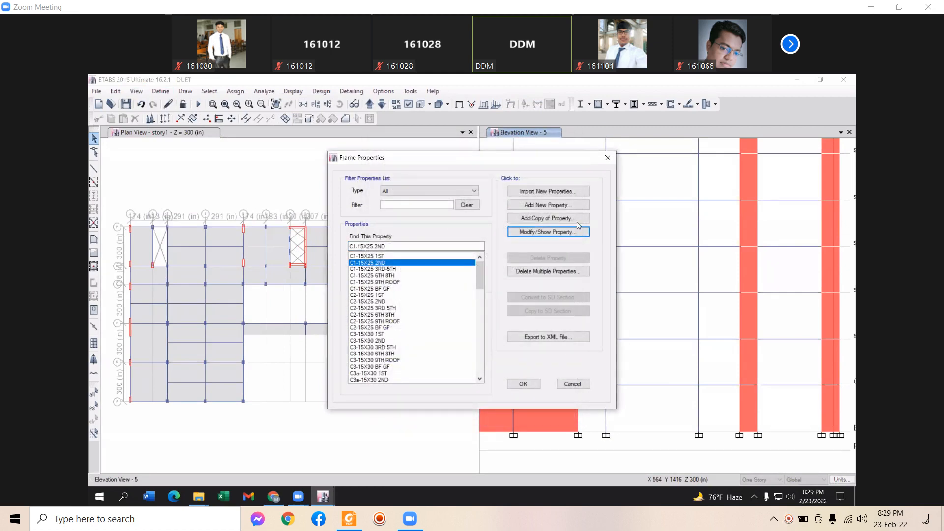
click(377, 335)
click(547, 232)
click(507, 407)
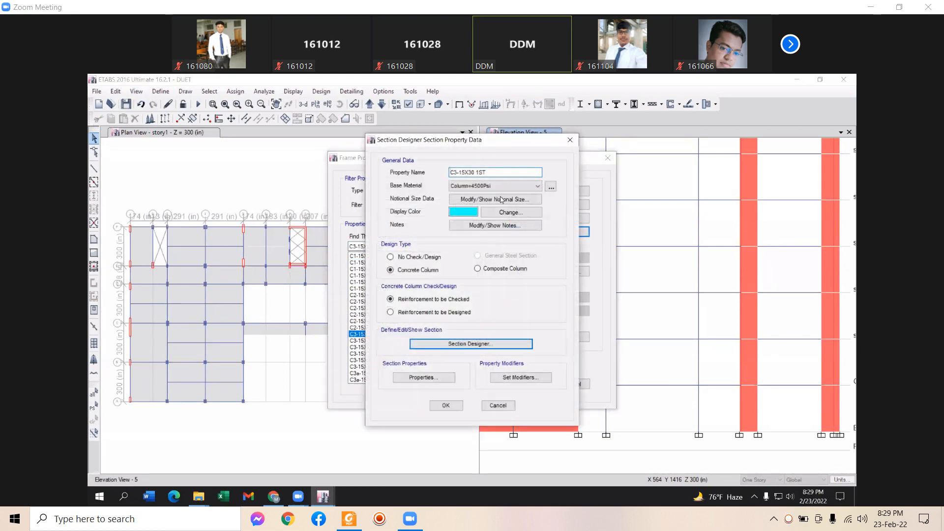
click(547, 205)
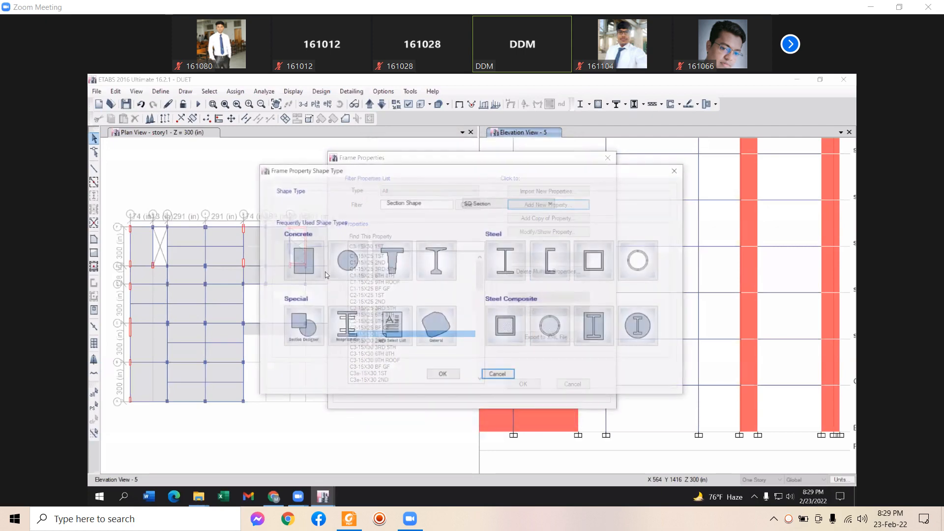
Create concrete rectangular section FSec1: 4000Psi, 36 in deep, 24 in wide
click(303, 261)
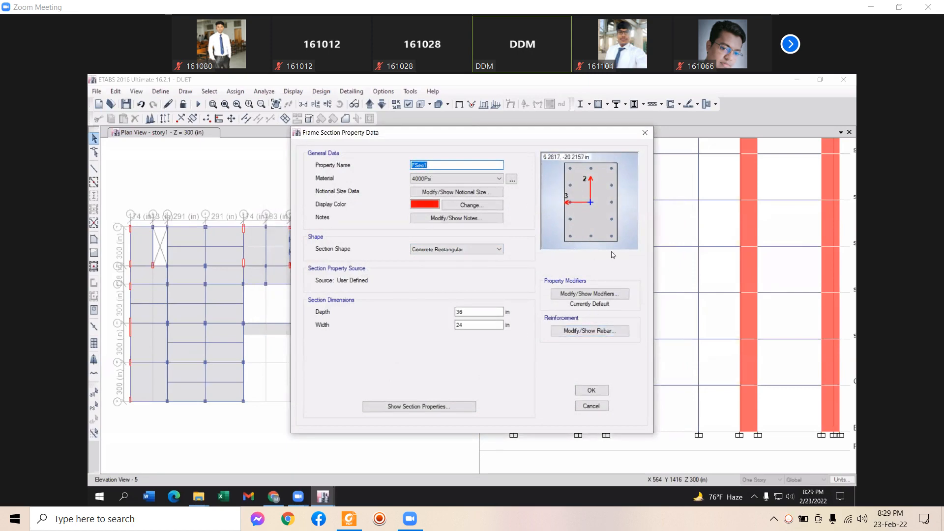
click(579, 332)
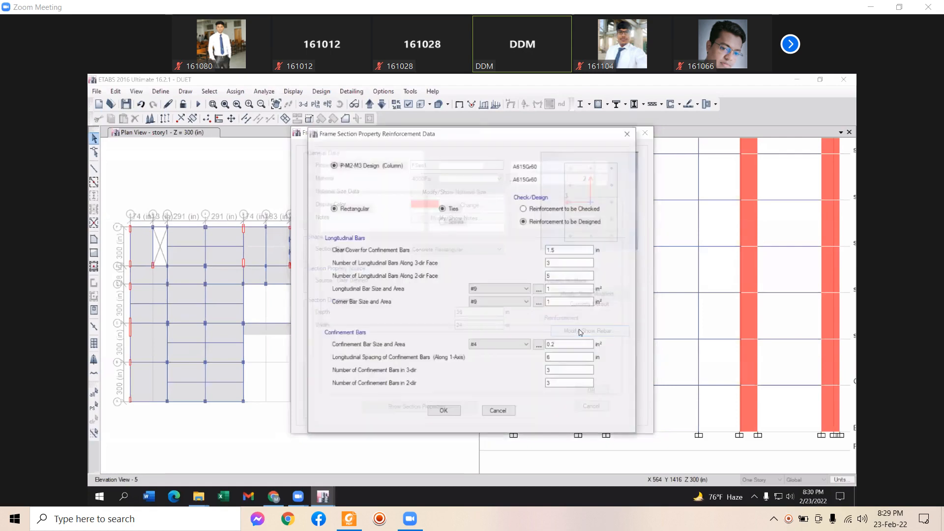
click(498, 411)
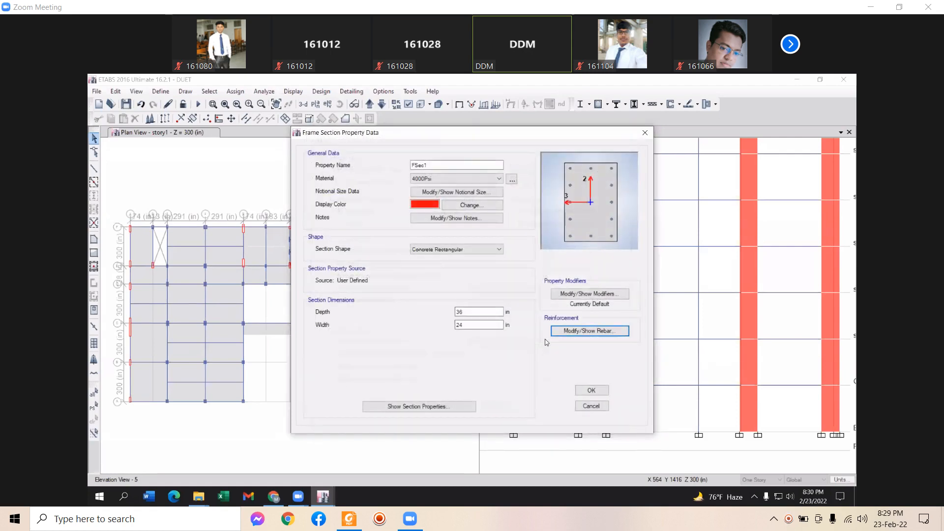
Review FSec1's rebar: A615Gr60 longitudinal and tie bars, clear cover 1.5, 3-dir bar count
click(610, 334)
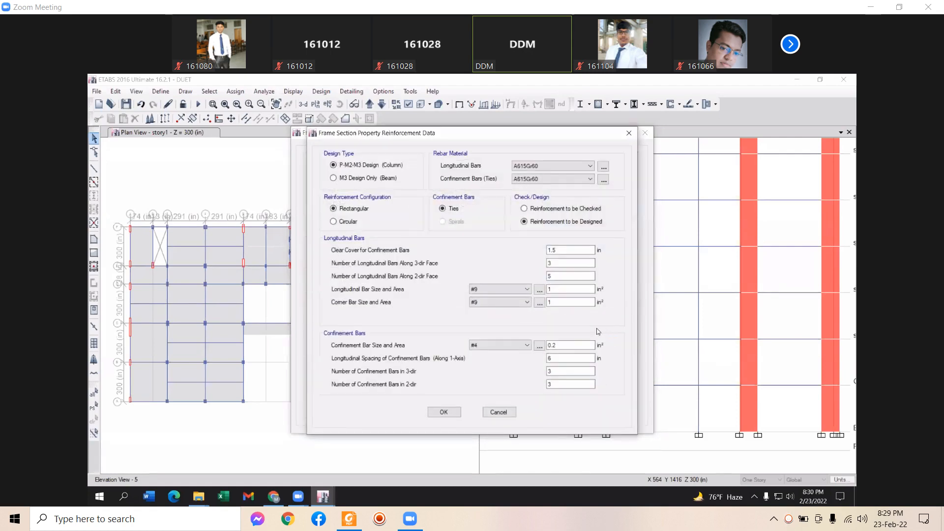
click(536, 166)
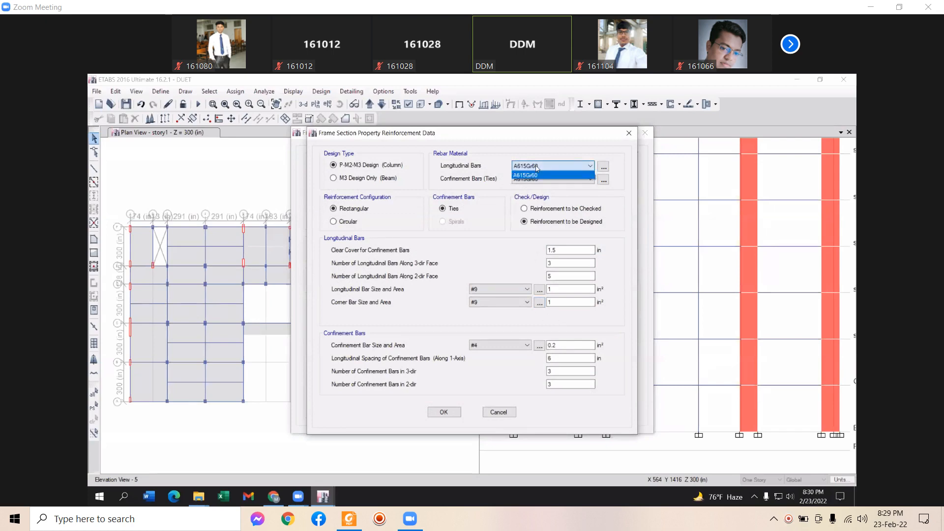
click(536, 167)
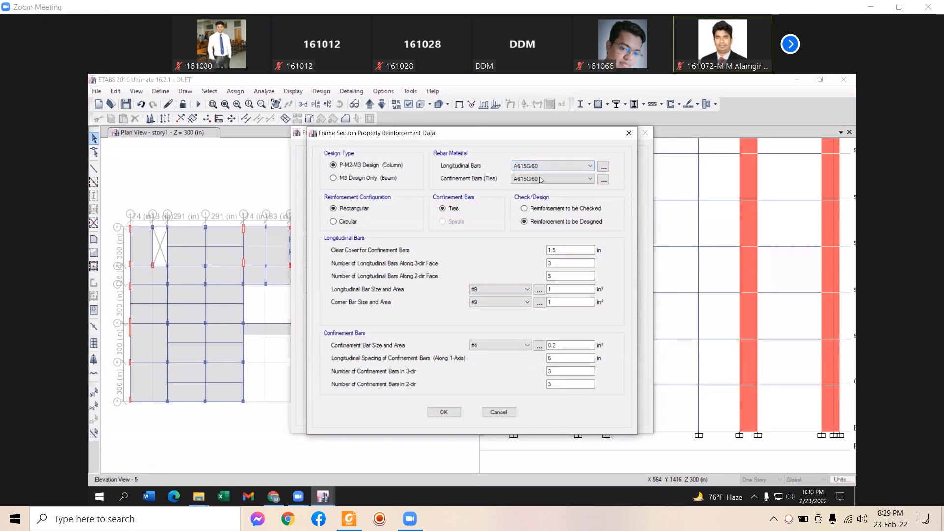
click(541, 168)
click(539, 175)
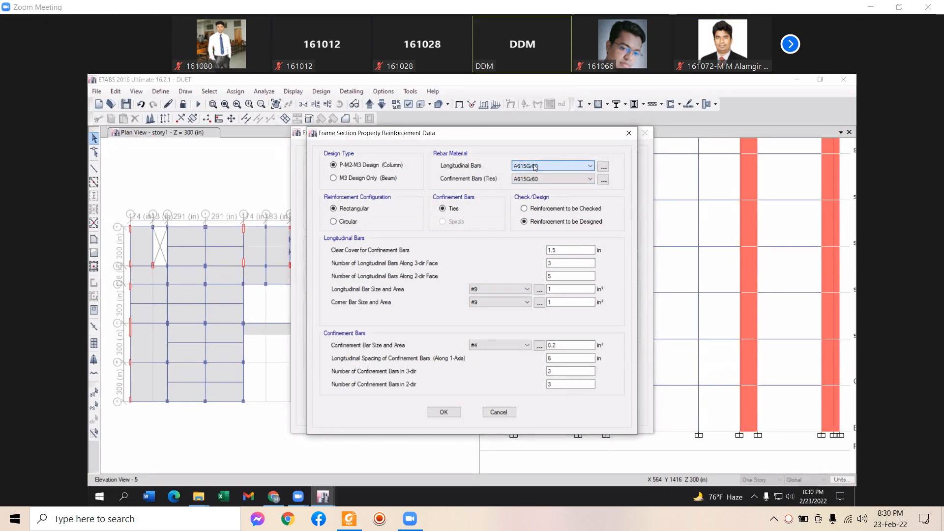
click(531, 181)
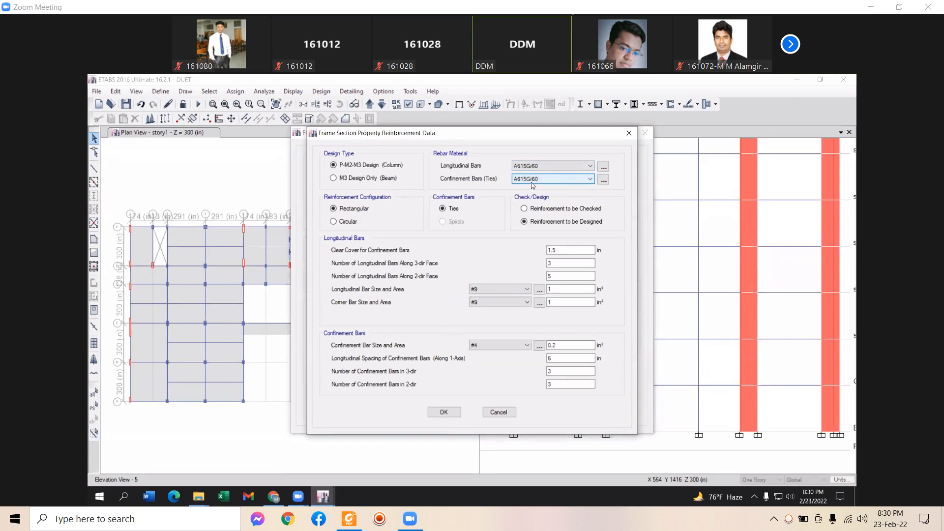
click(533, 167)
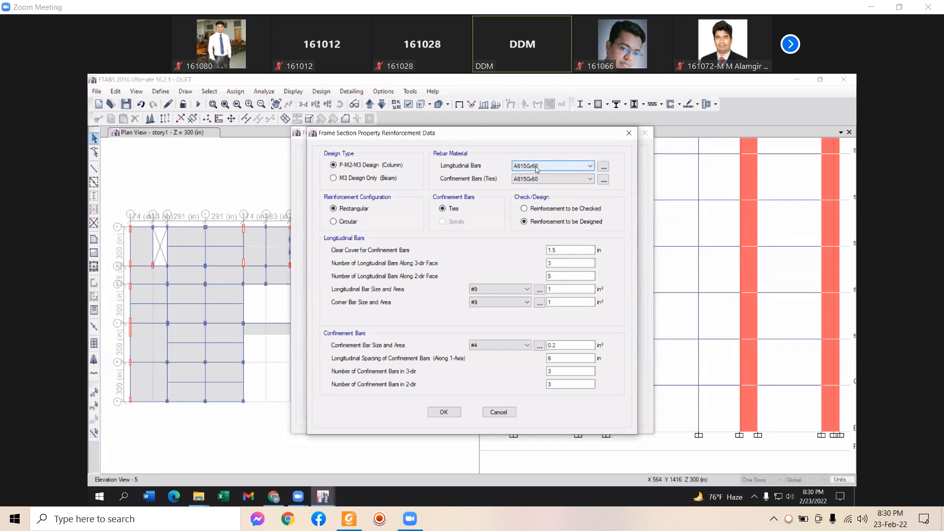
click(537, 175)
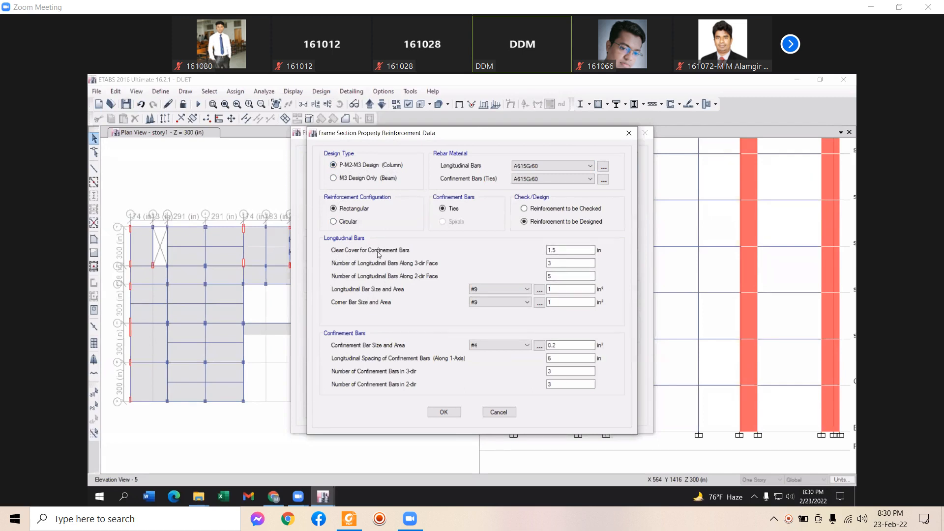
click(556, 250)
double_click(551, 263)
click(497, 415)
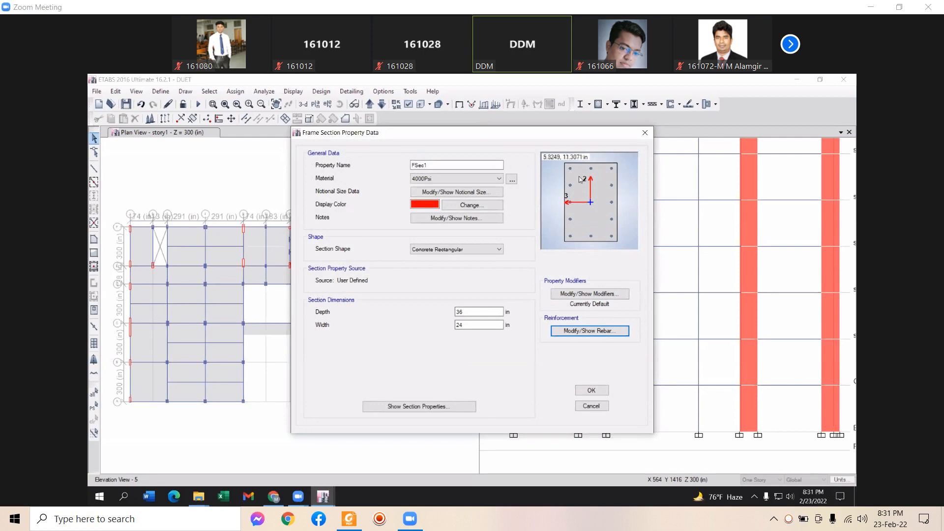
Give FSec1 5 longitudinal bars on the 3-dir face and 7 on the 2-dir face, then recheck
click(585, 332)
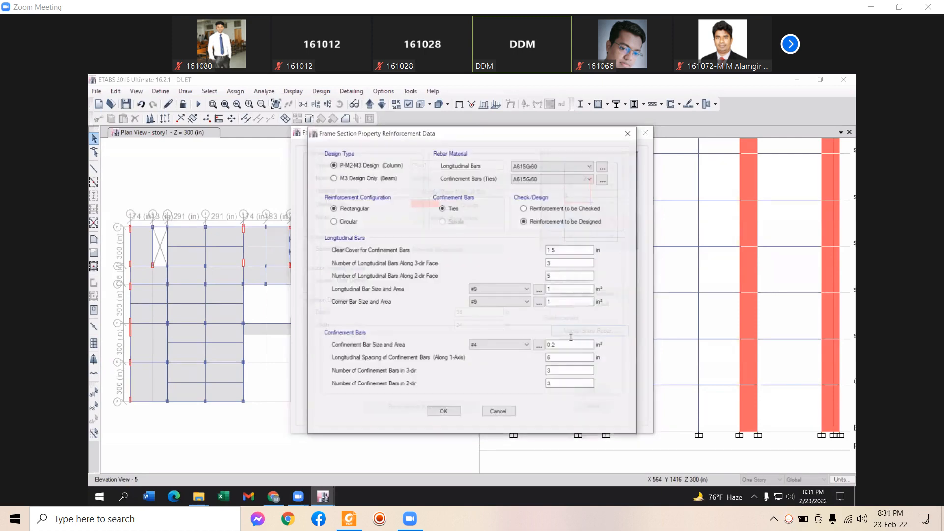
click(557, 267)
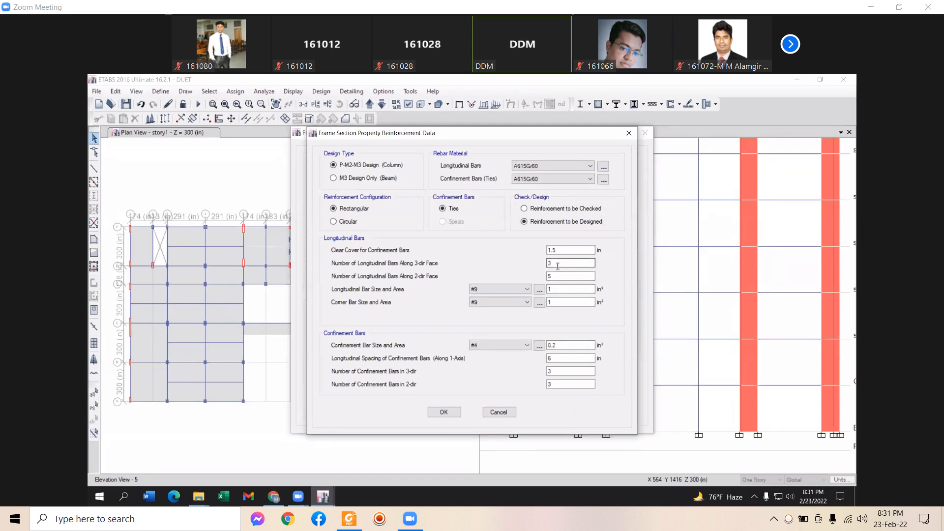
drag(558, 263, 534, 265)
text(5)
key(Tab)
text(7)
click(444, 412)
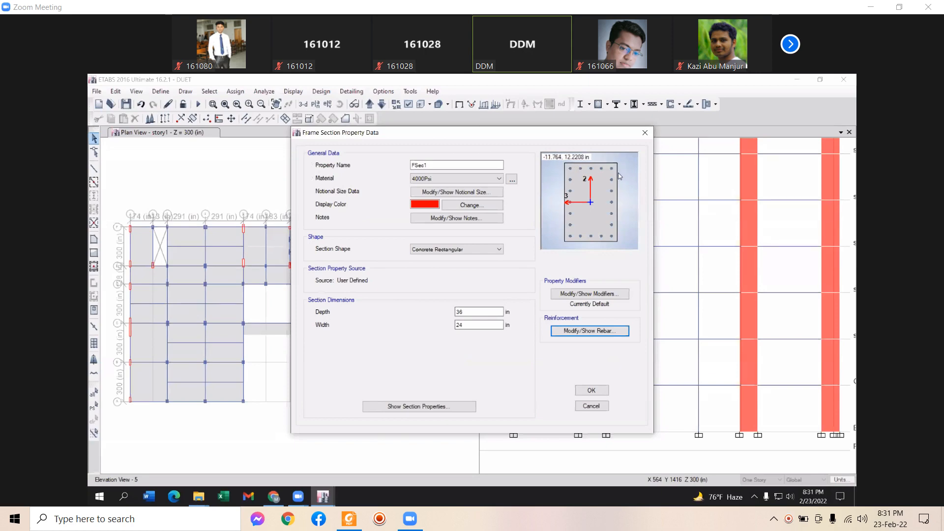
click(577, 332)
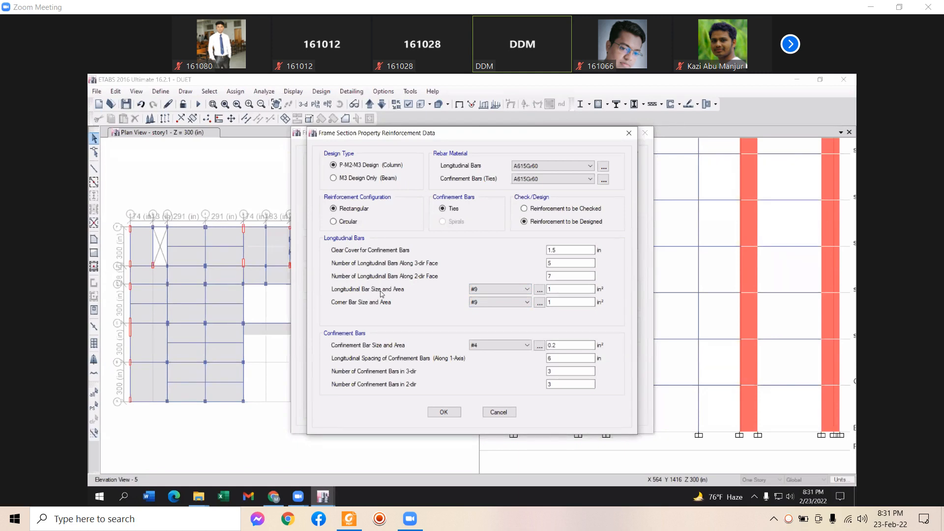
Change the longitudinal bar size from #9 to size 25
click(502, 287)
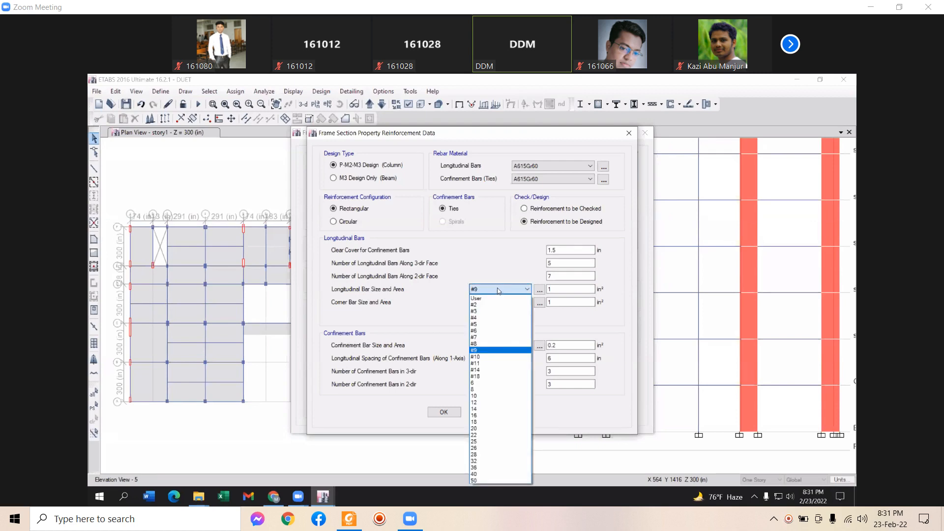
click(504, 288)
click(504, 289)
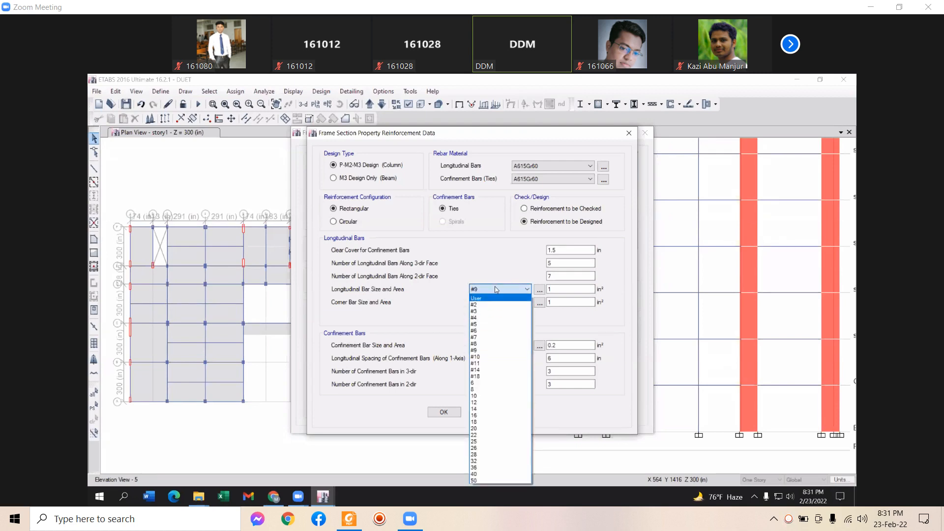
click(495, 289)
click(496, 289)
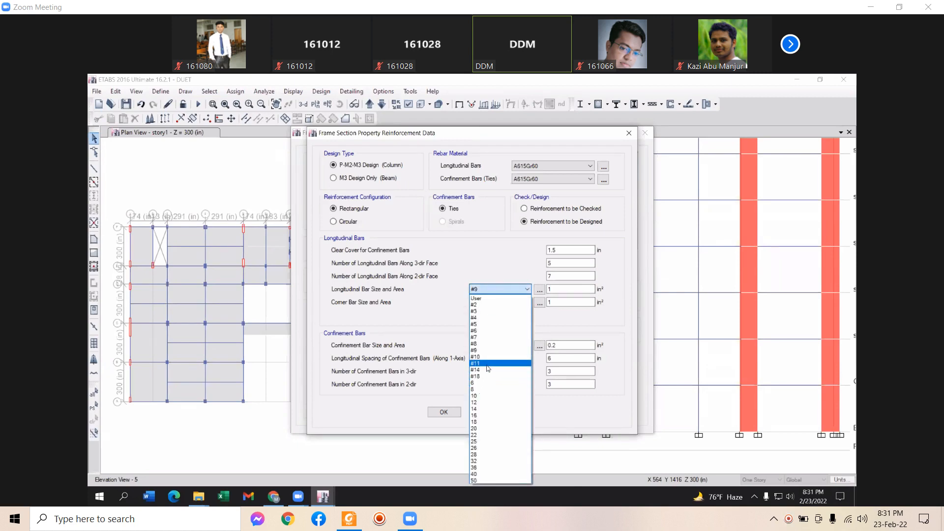
click(478, 442)
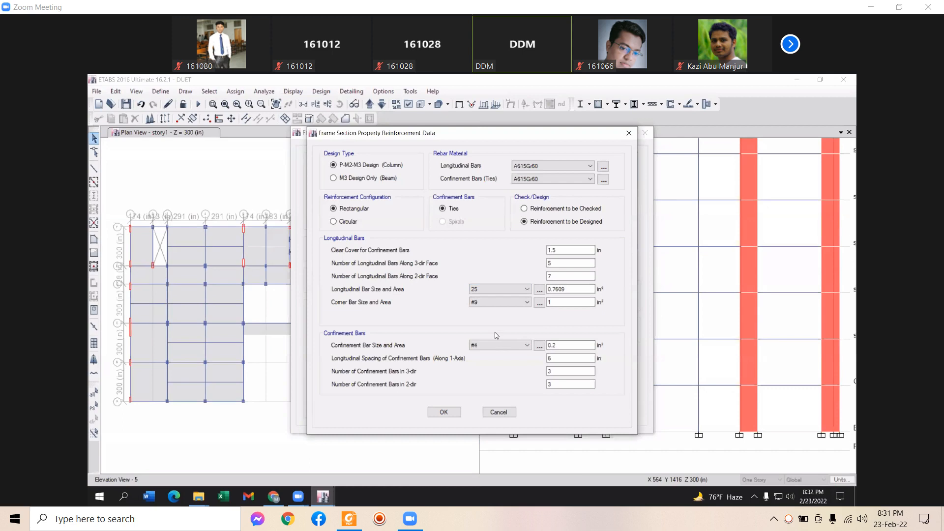
Set the corner bars to size 25, then to 50, and accept the reinforcement settings
click(503, 302)
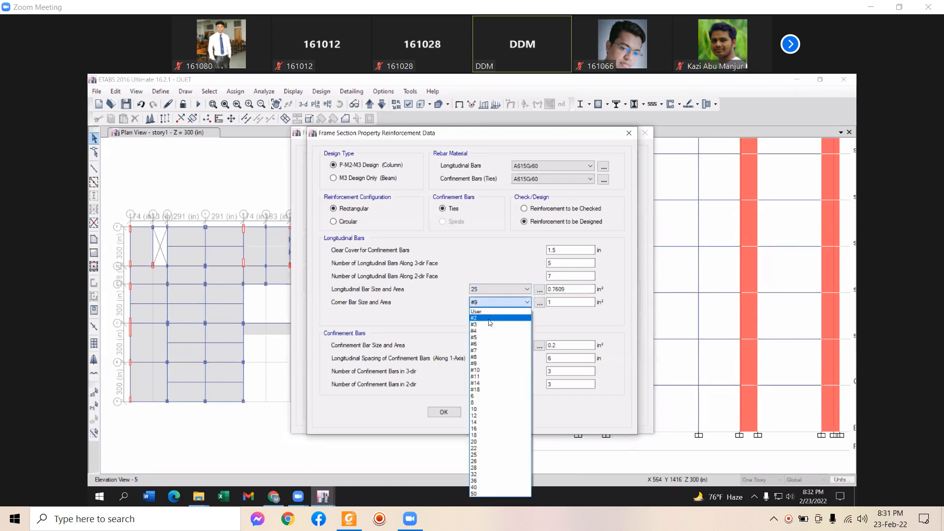
click(493, 455)
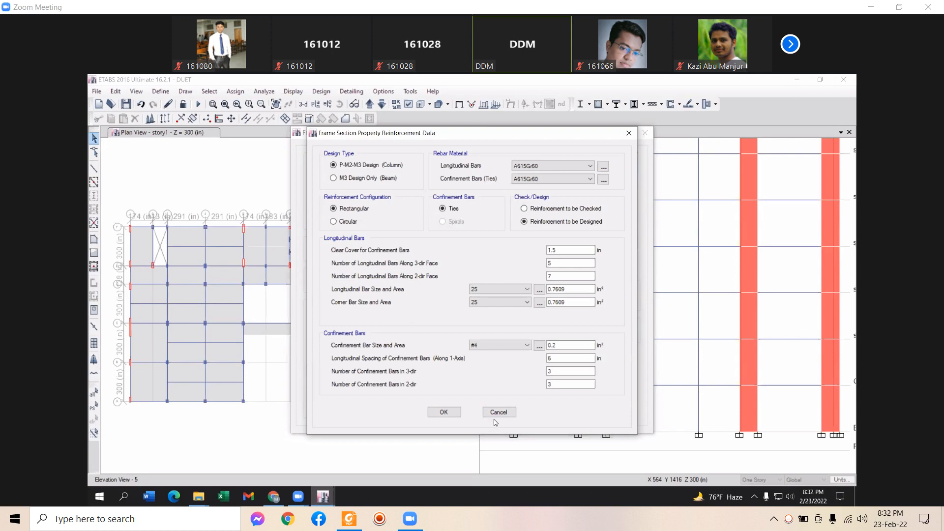
click(488, 302)
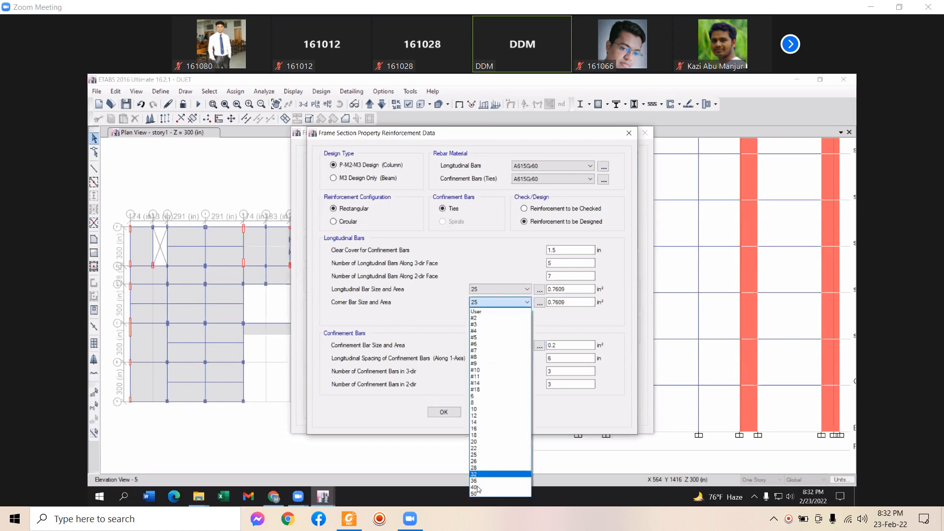
click(511, 493)
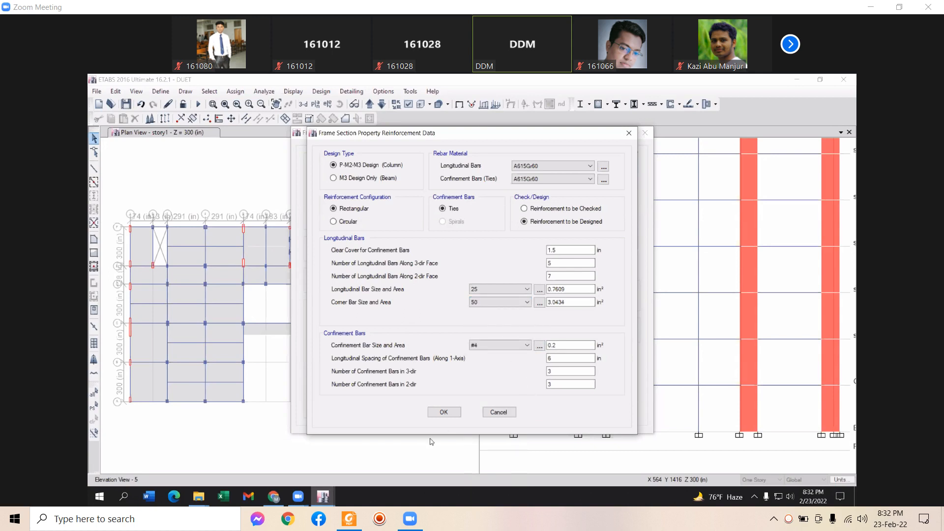
click(440, 415)
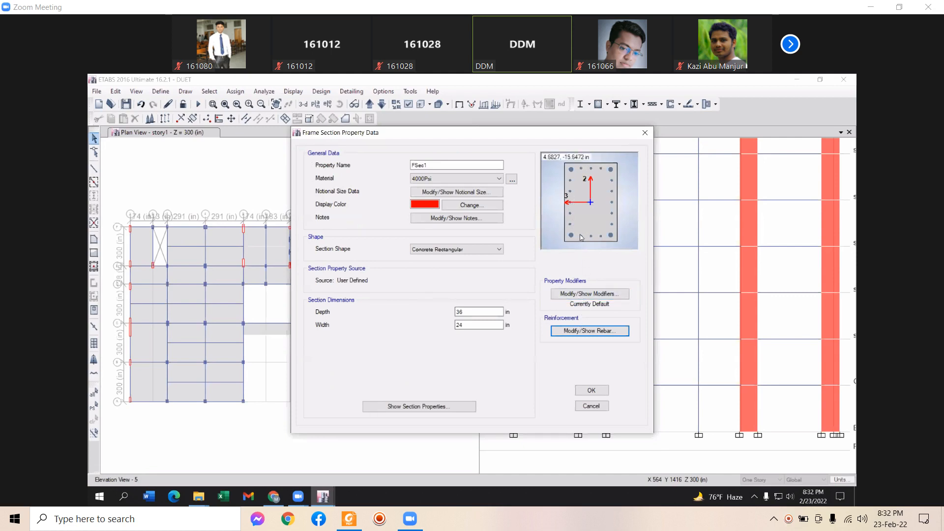
Return the corner bars to size 25 and confirm the reinforcement settings
click(591, 331)
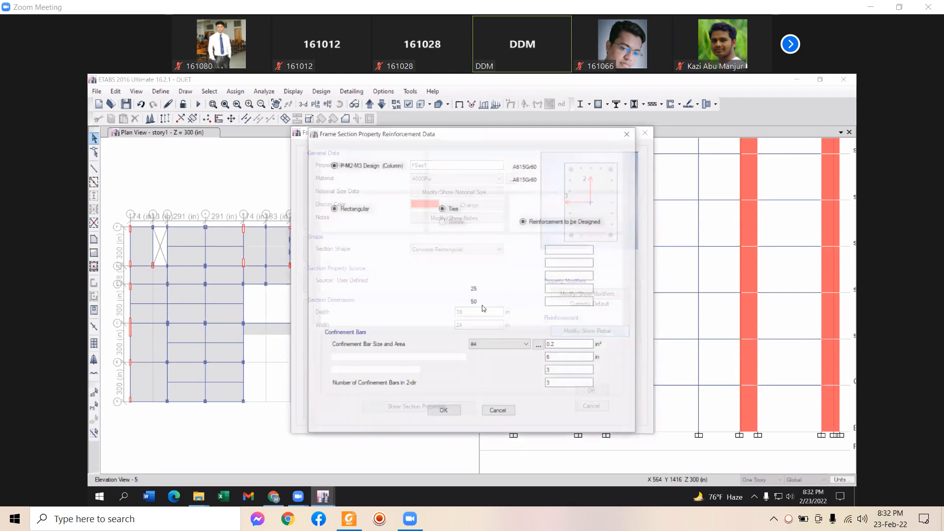
click(495, 302)
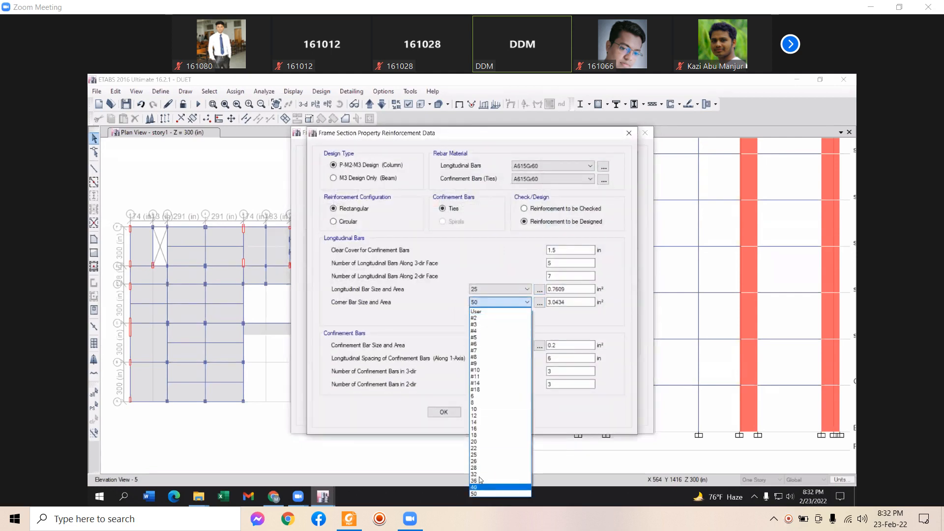
click(480, 454)
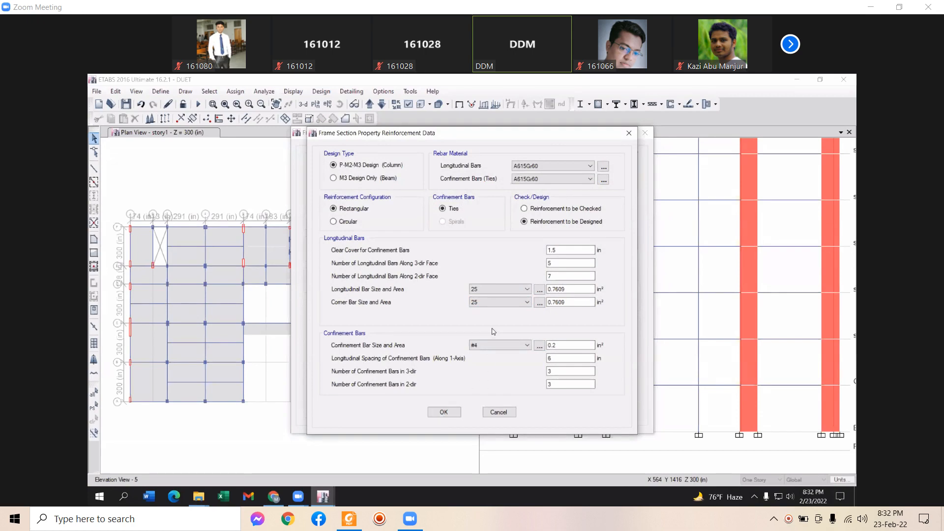
click(443, 413)
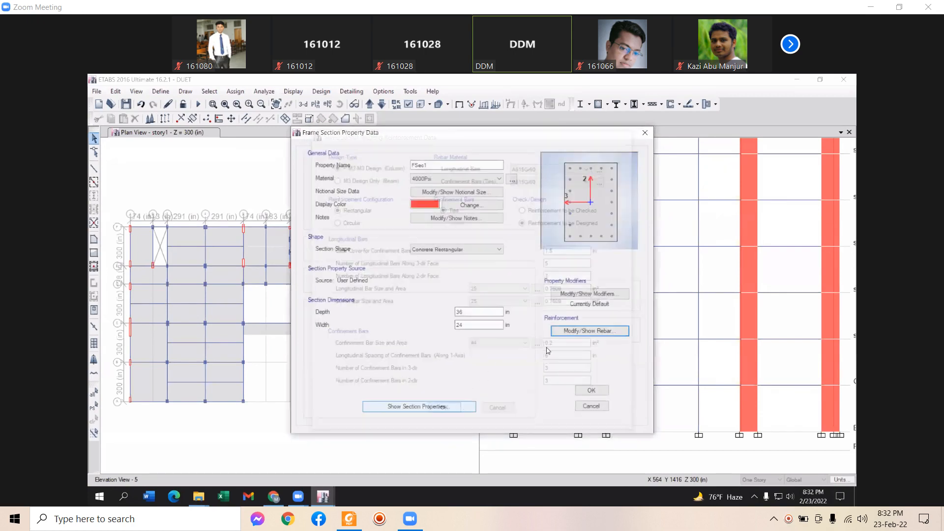
Set FSec1's ties to size 12 bars at 5 in spacing, replacing 6 in, and confirm
click(560, 331)
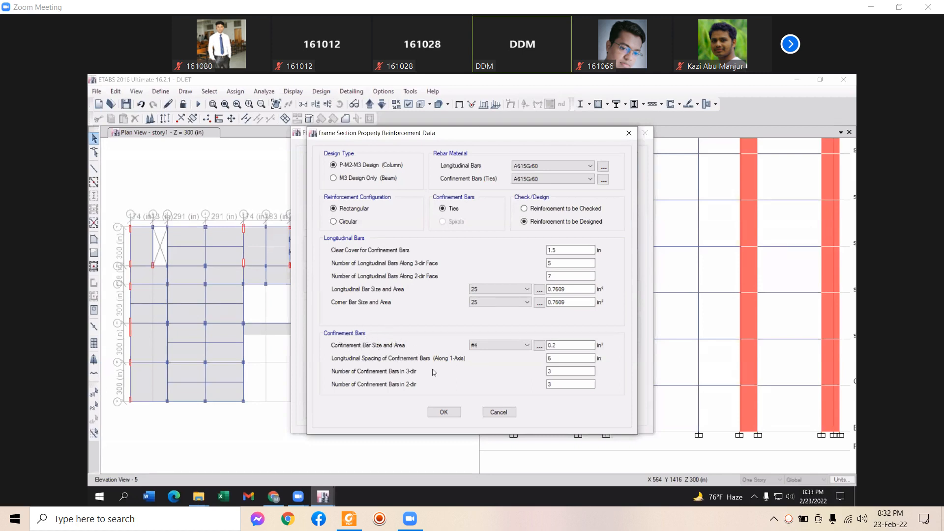
click(510, 351)
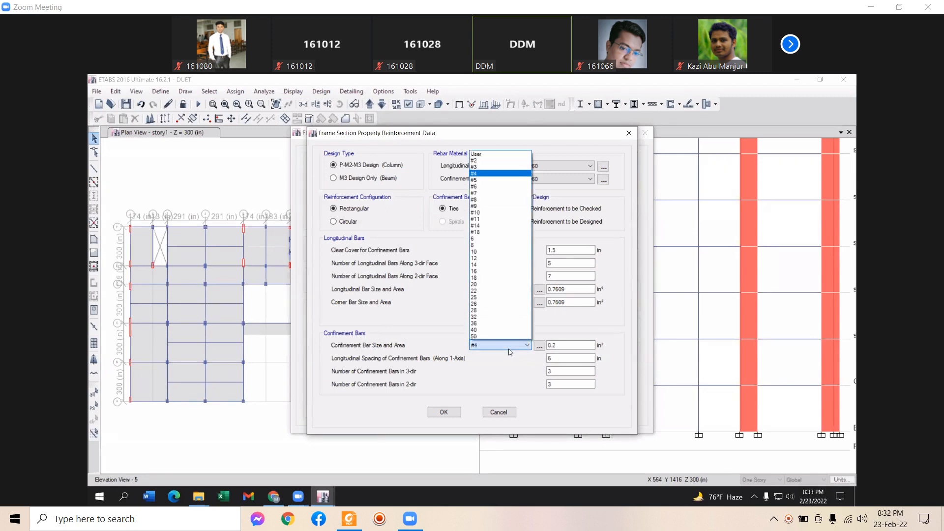
click(496, 261)
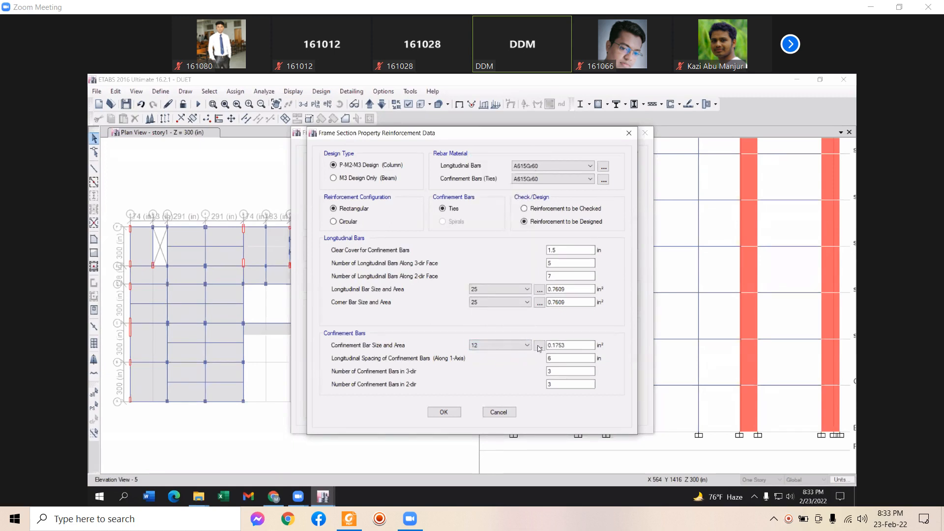
double_click(556, 358)
key(BackSpace)
text(5)
click(443, 413)
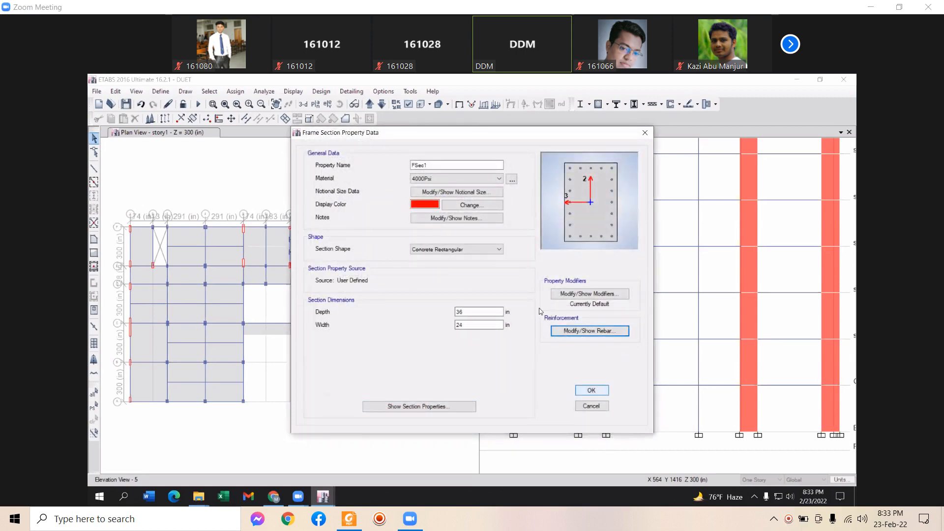
Rename section FSec1 to 'C-24X36' and save it
double_click(438, 164)
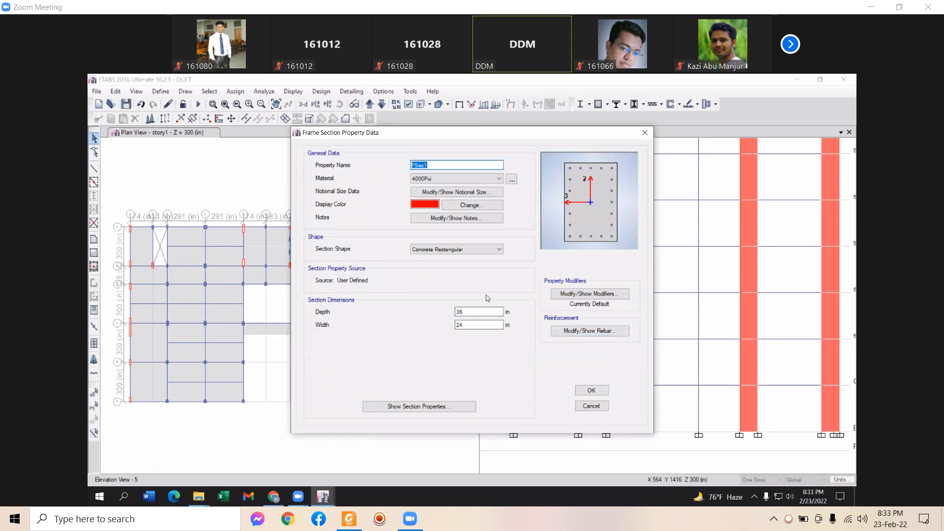
text(c)
key(BackSpace)
text(C-24X36)
click(592, 390)
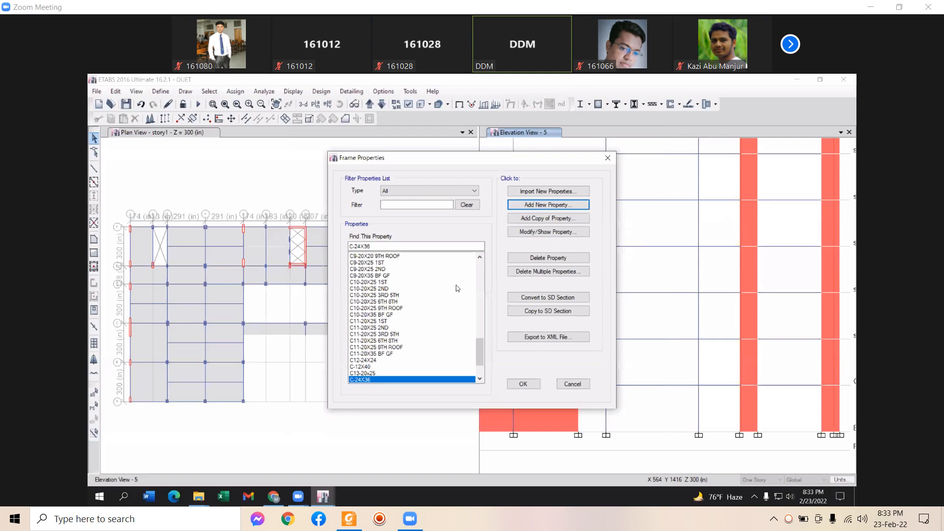
Review C-24X36's rebar settings, toggling Check/Design before leaving it on Designed
click(545, 238)
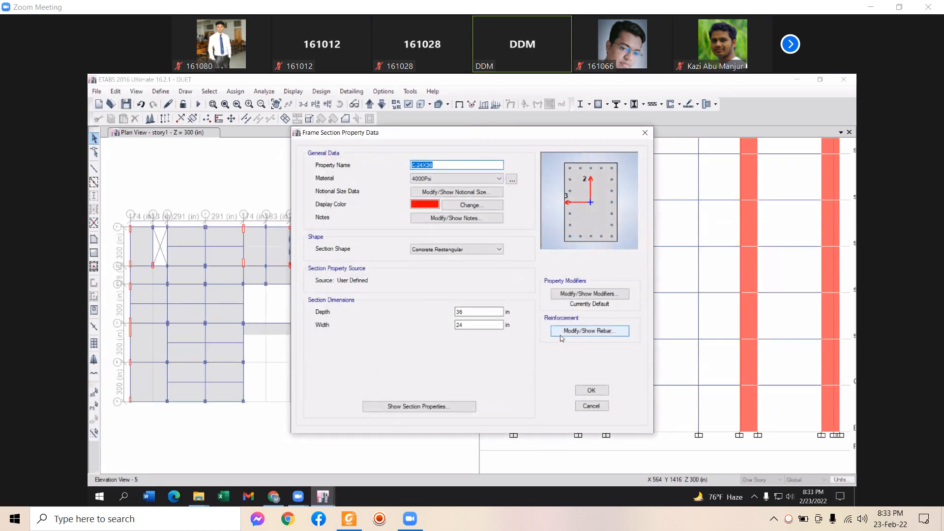
click(563, 330)
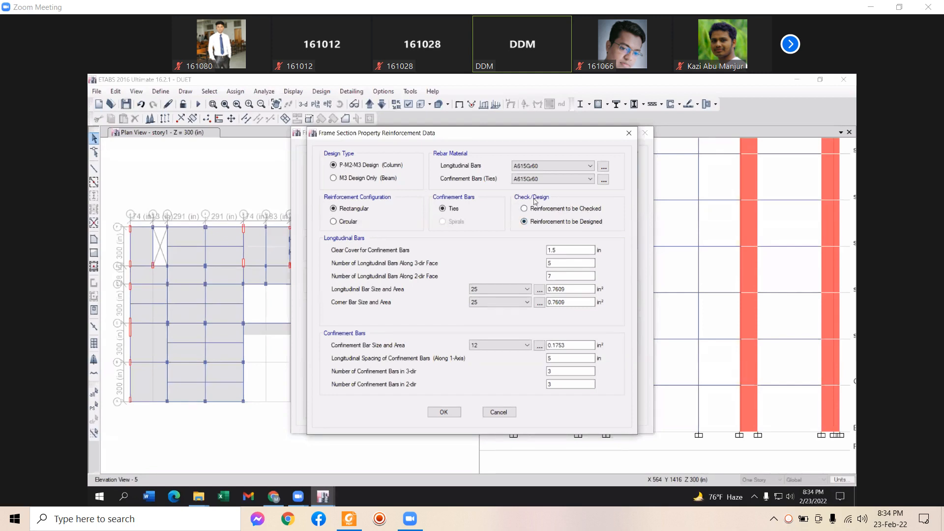
click(527, 208)
click(524, 224)
click(524, 209)
click(524, 223)
Cancel the rebar and section dialogs without changes and close Frame Properties
click(498, 412)
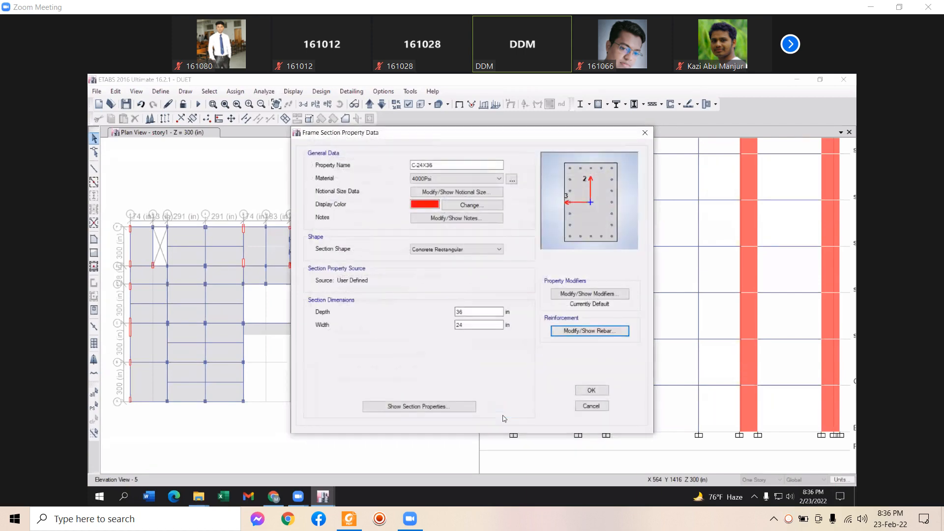
click(587, 409)
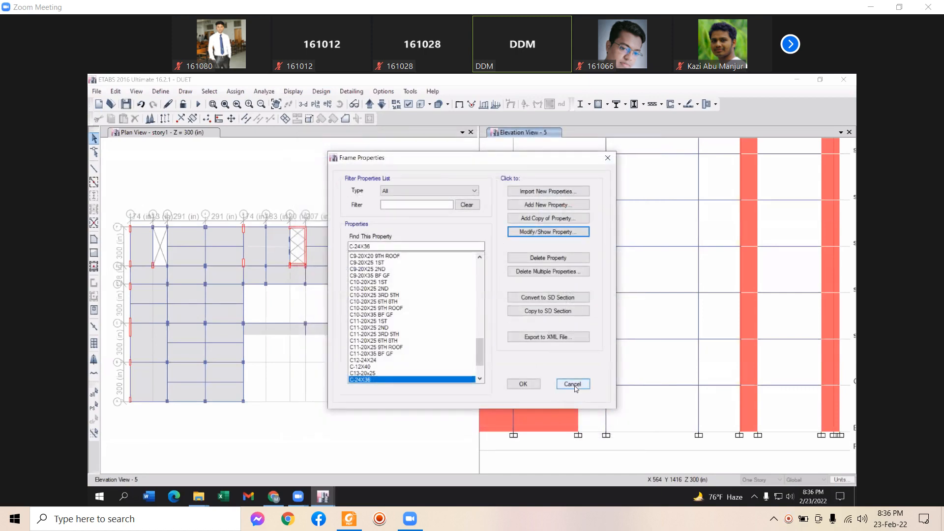
click(533, 384)
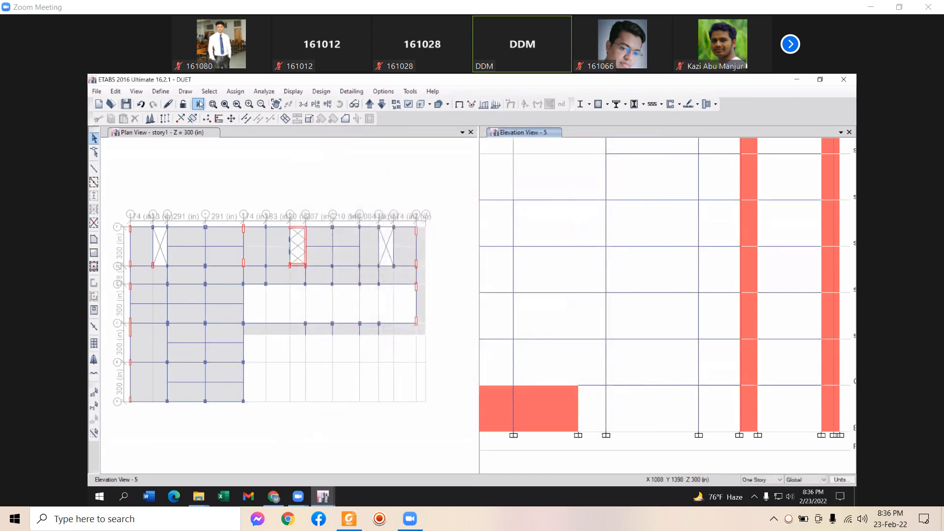
Run the analysis of the model
click(198, 104)
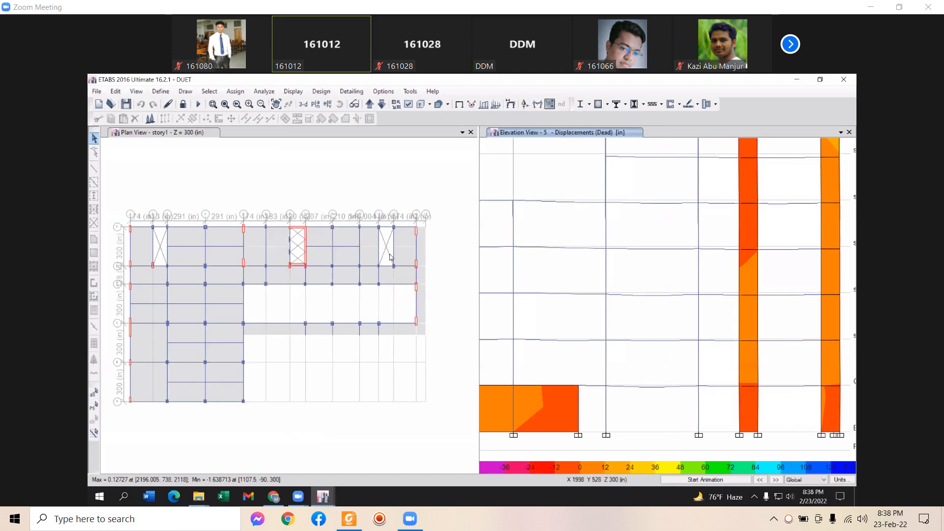
Reposition the story 3 longitudinal reinforcing plan within its pane
scroll(419, 304, down, 4)
scroll(432, 311, up, 4)
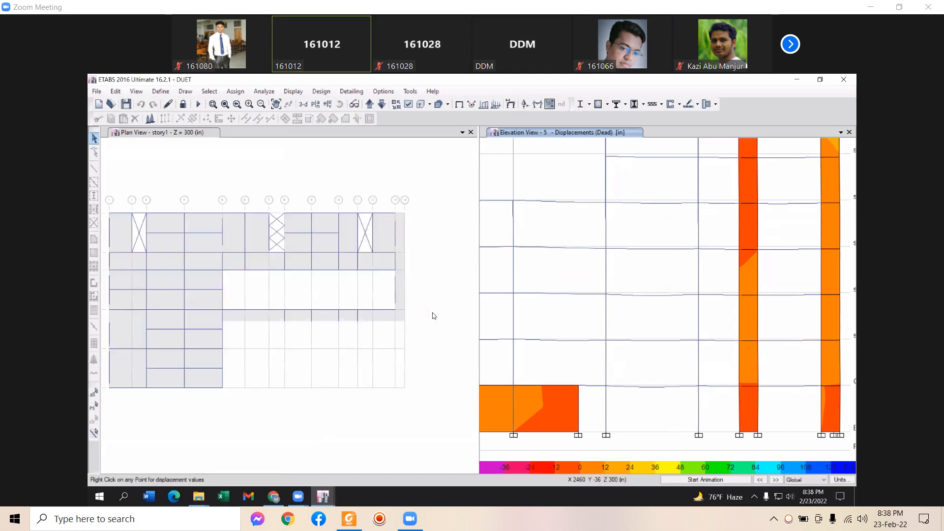
middle_drag(445, 309, 457, 317)
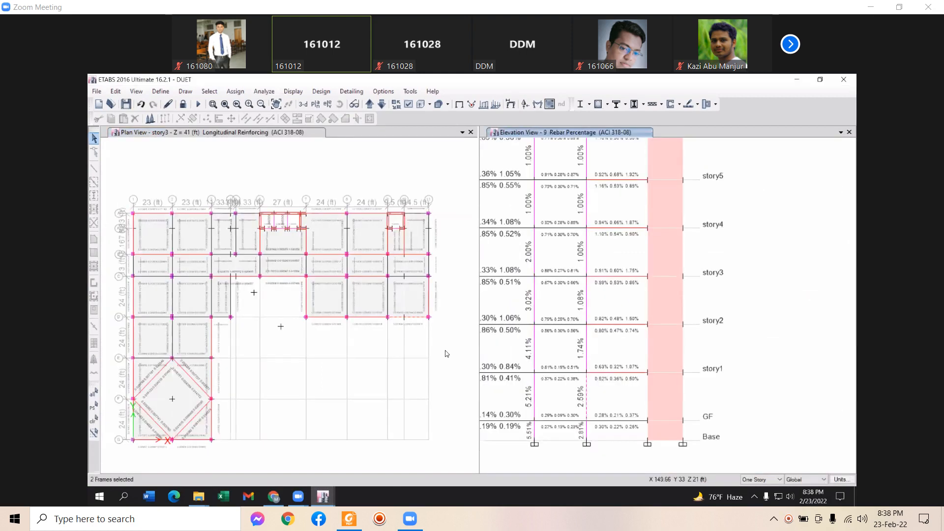
middle_drag(314, 371, 320, 378)
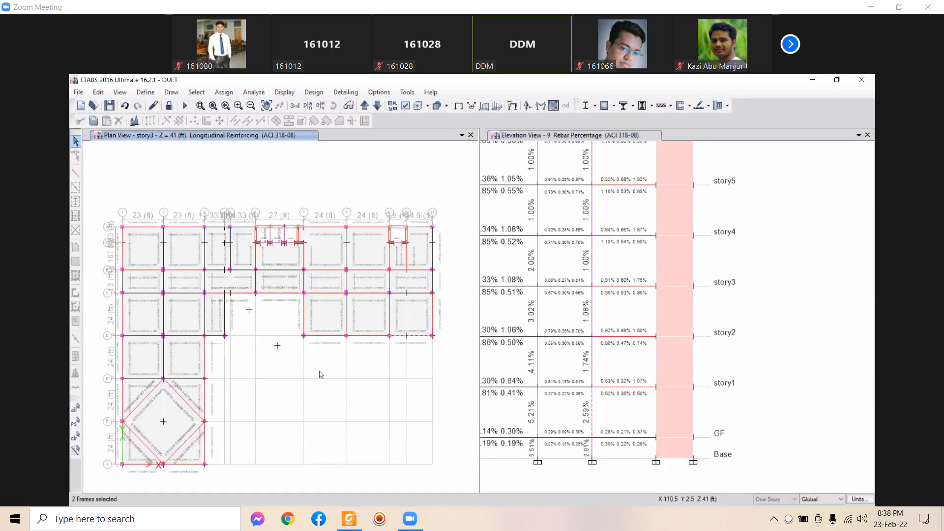
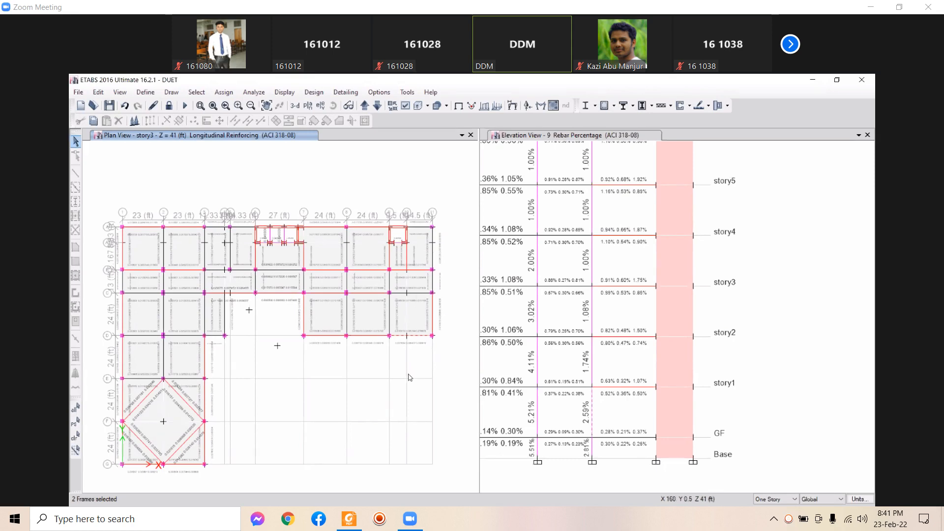
Zoom out Elevation View 9 to show Base through TR rebar percentages, centred in the pane
middle_drag(408, 377, 411, 373)
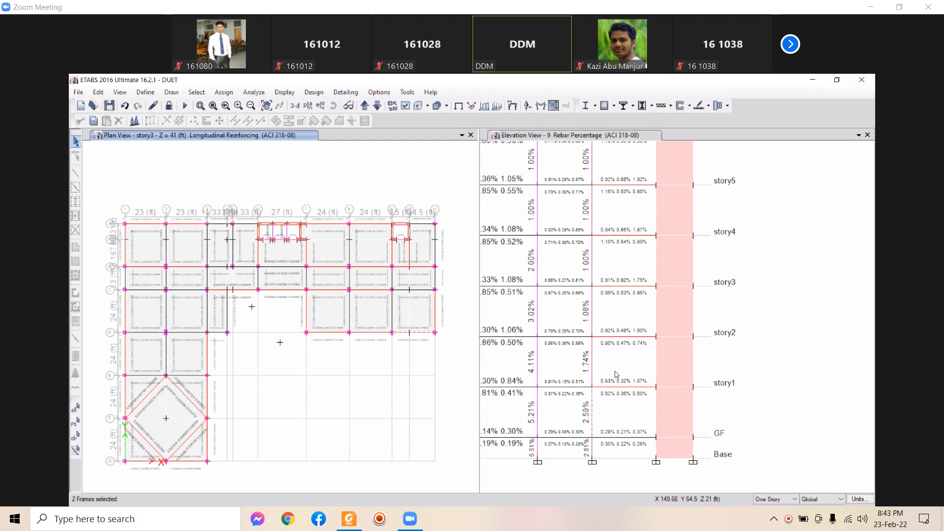
scroll(638, 391, down, 3)
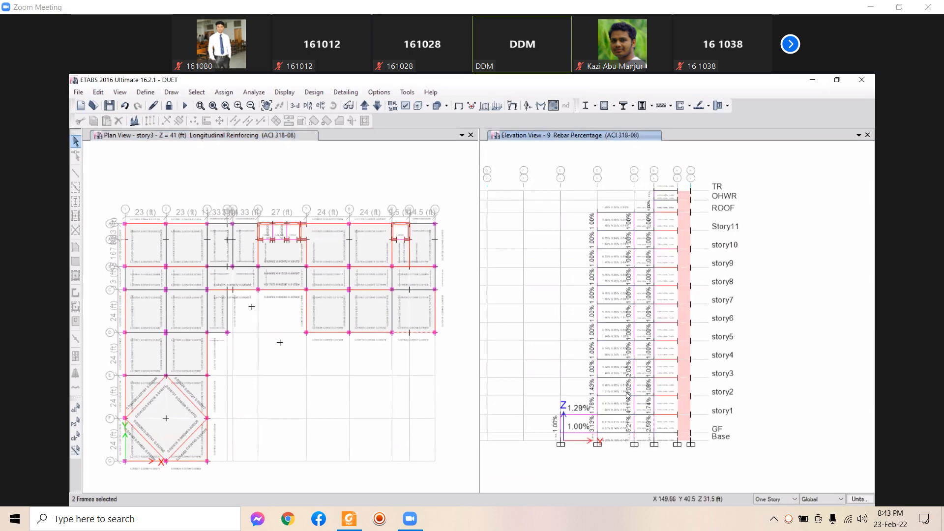
middle_drag(629, 384, 628, 379)
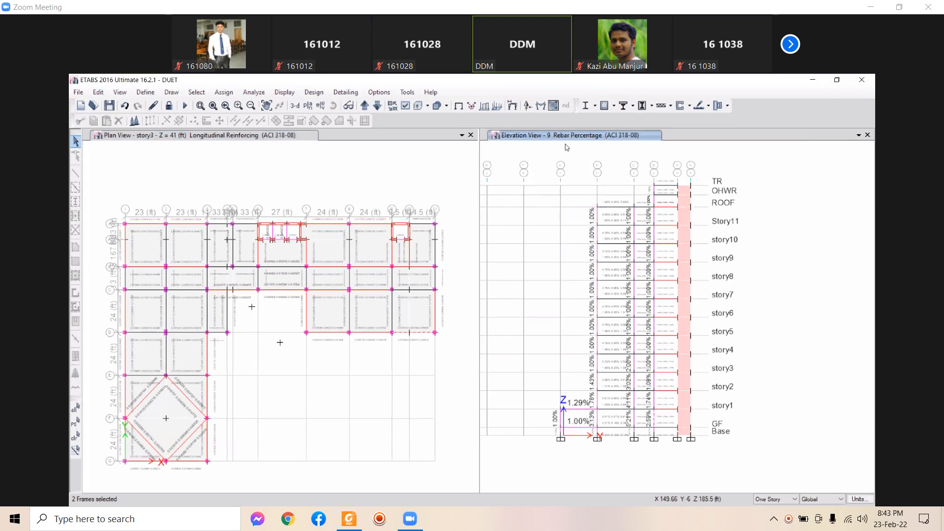
Switch Elevation View 9 to Column P-M-M Interaction Ratios, then reopen the design menu
click(614, 106)
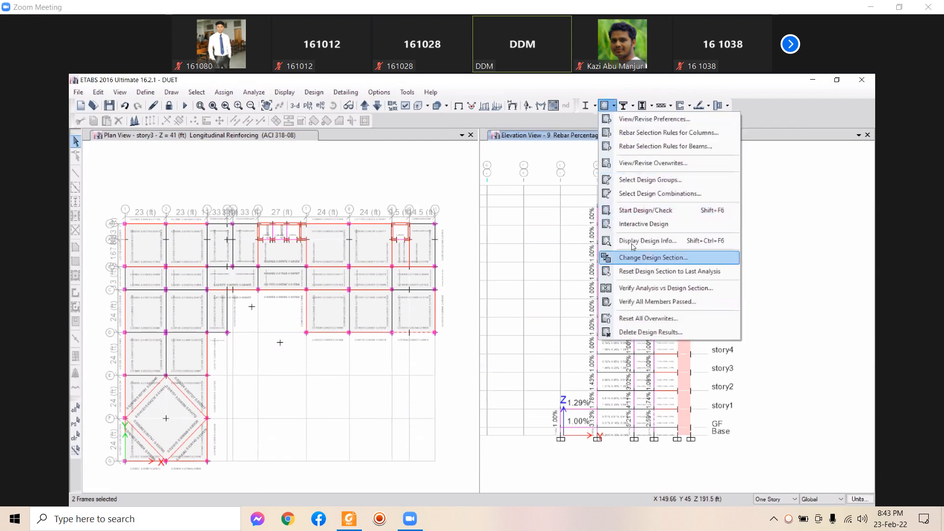
click(642, 241)
click(584, 299)
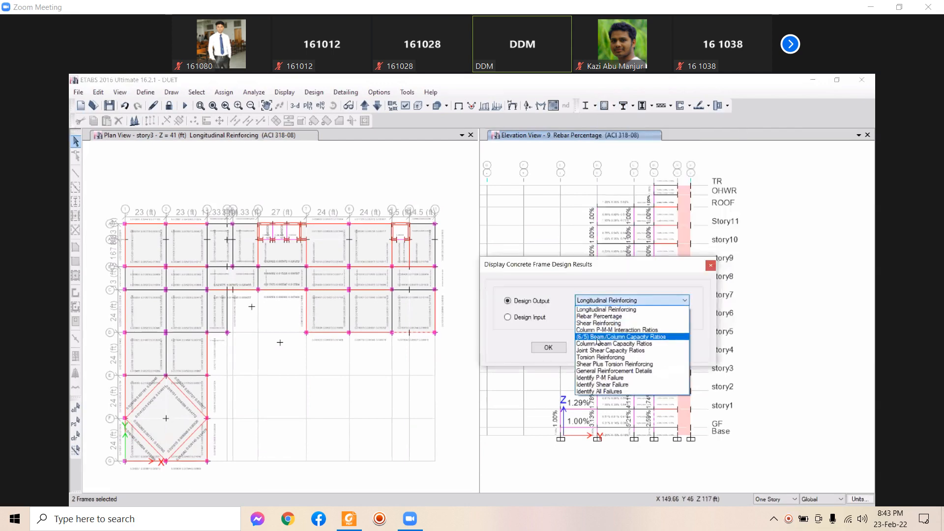
click(596, 333)
click(653, 347)
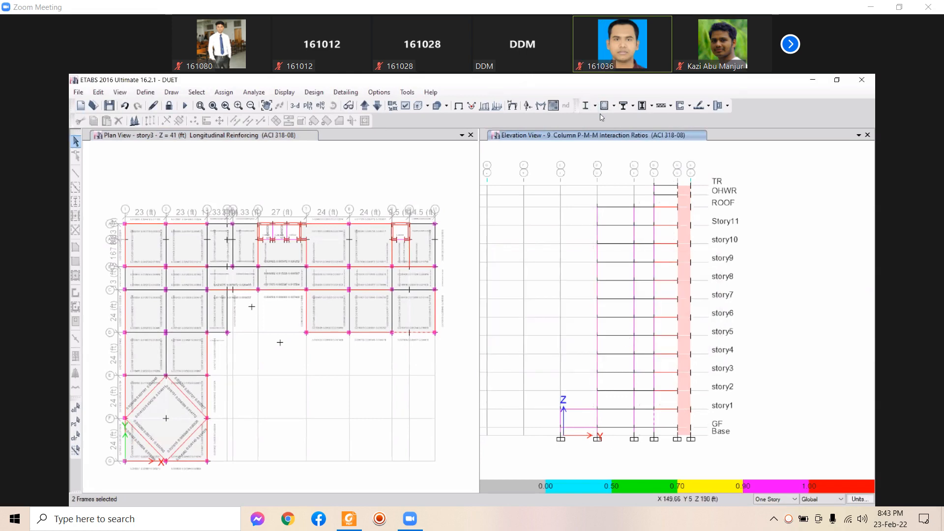
click(614, 106)
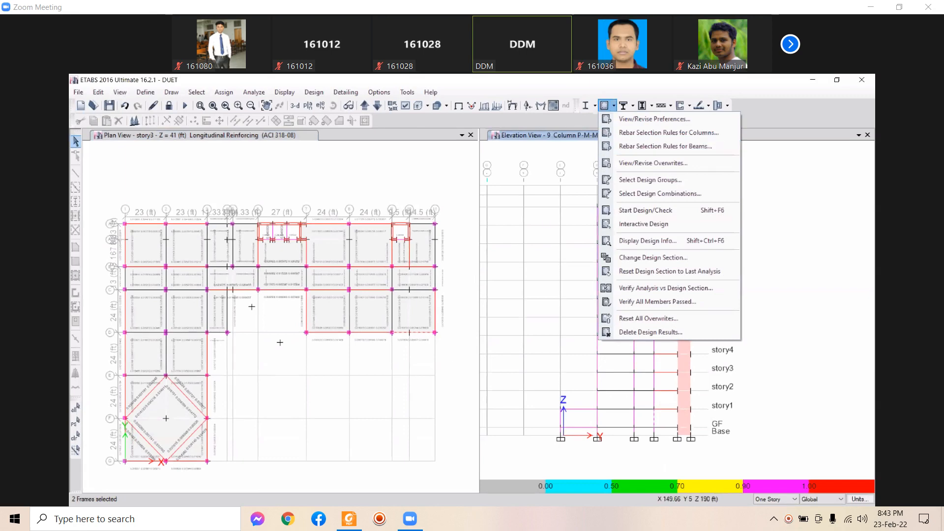
click(647, 241)
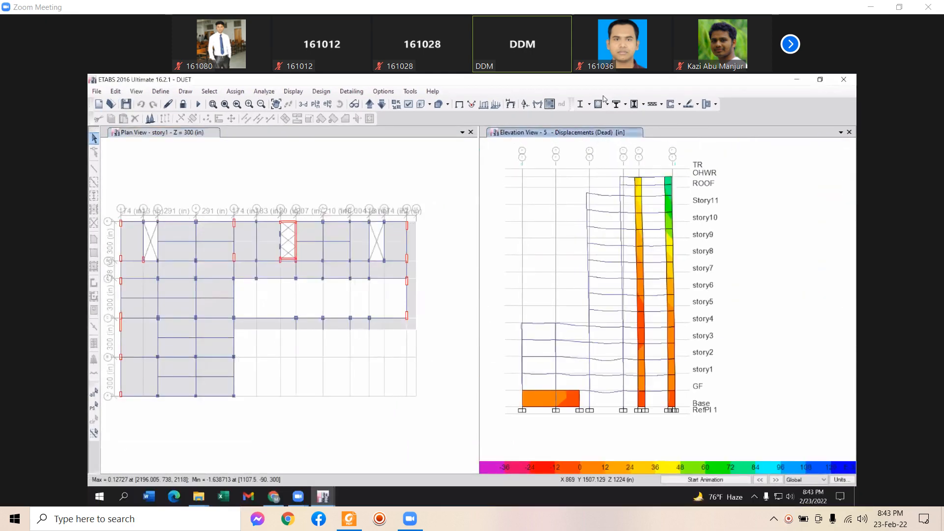
Start the concrete frame design check on the second model
click(599, 103)
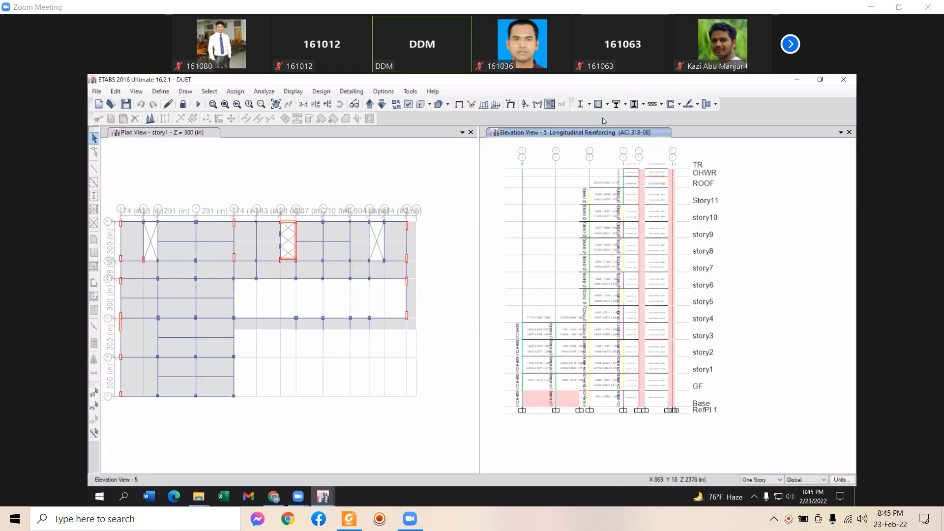
Display Column P-M-M Interaction Ratios on Elevation View 5
click(614, 104)
click(615, 105)
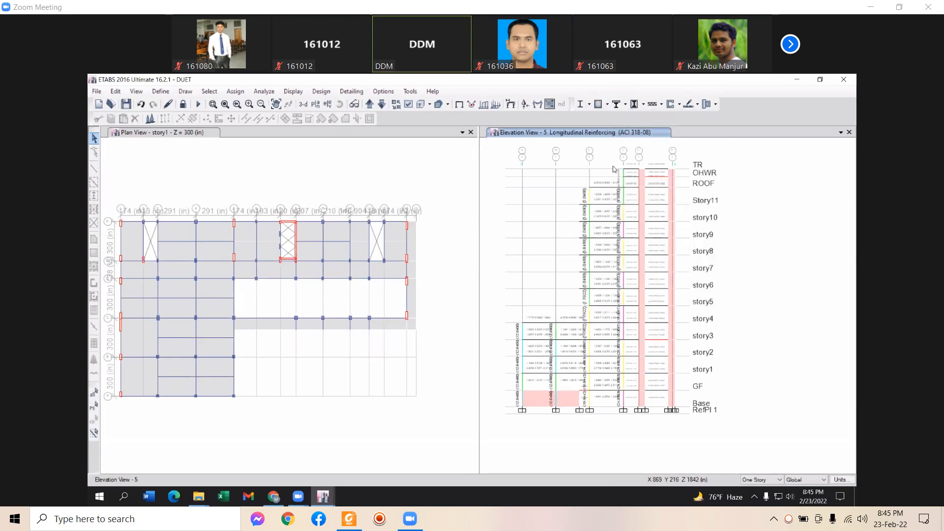
click(607, 105)
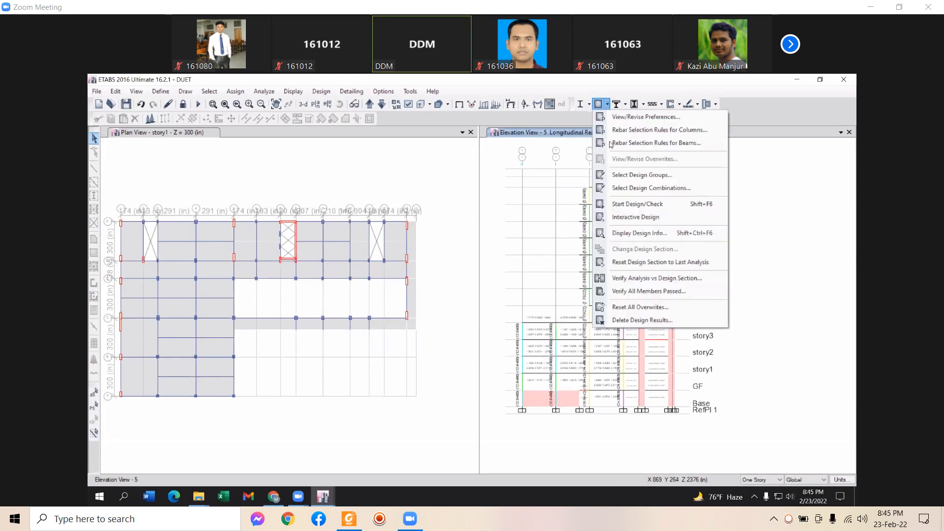
click(621, 234)
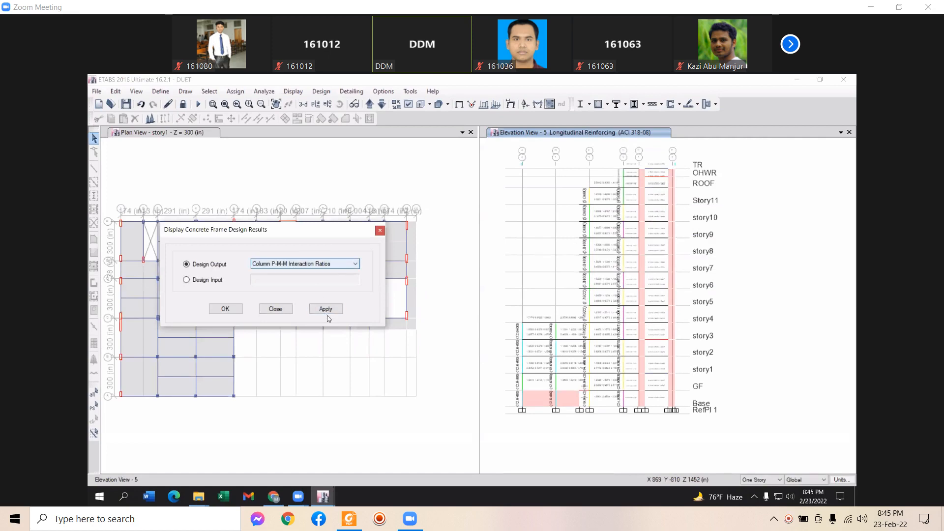
click(326, 309)
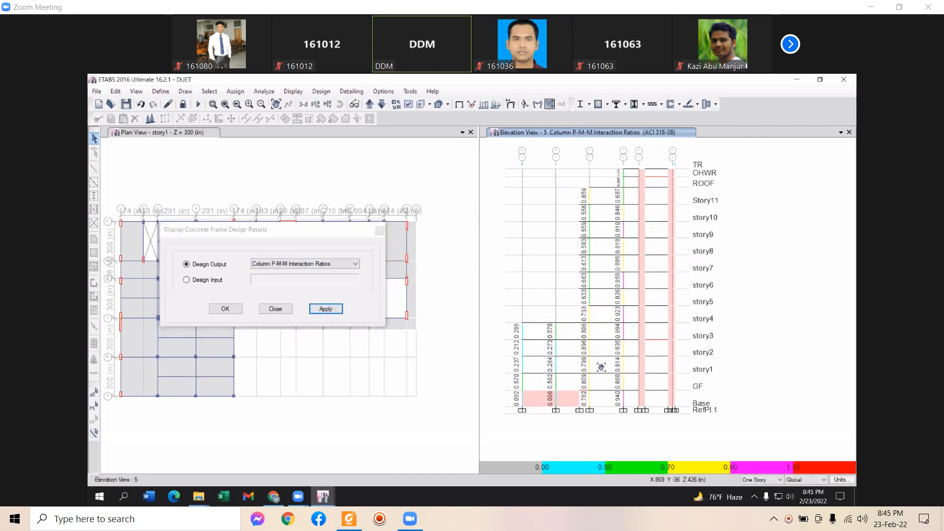
Pan Elevation View 5 to frame the interaction ratio diagram from Base to TR
middle_drag(601, 367, 603, 363)
middle_drag(589, 396, 608, 381)
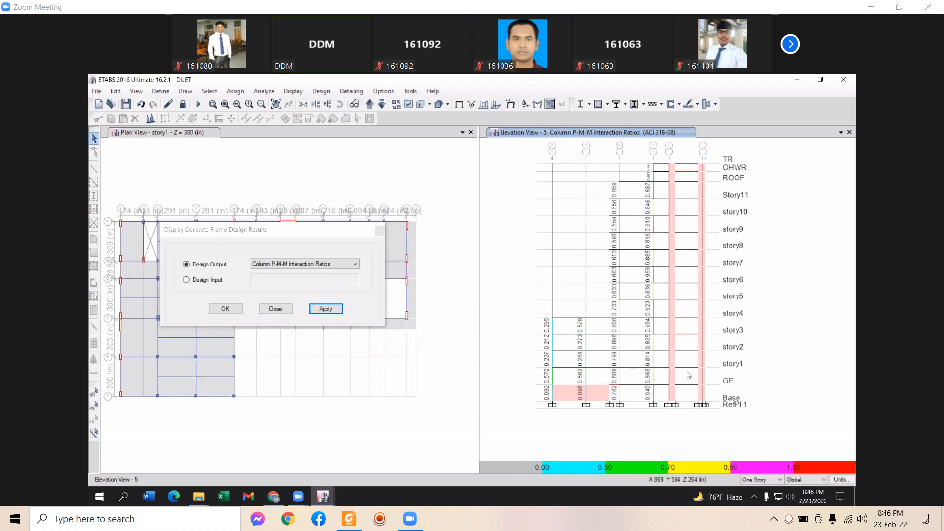
middle_drag(690, 368, 699, 398)
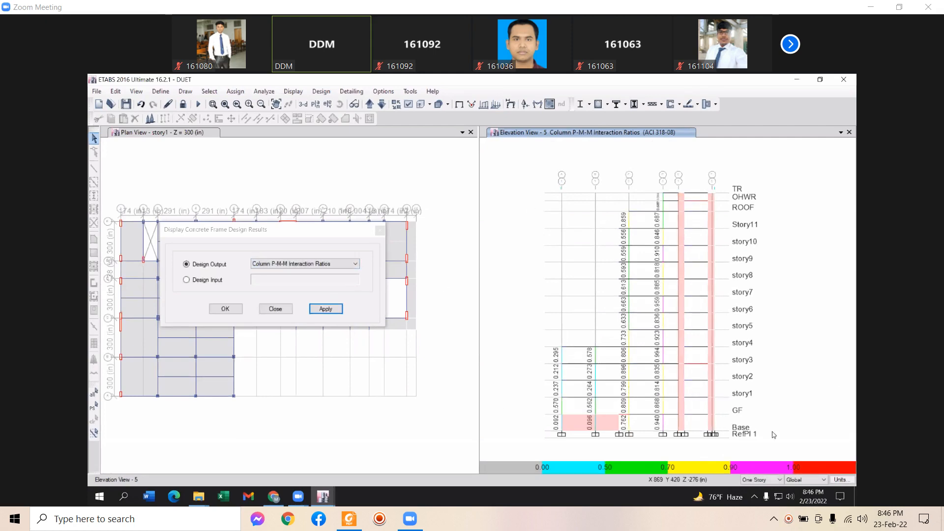
middle_drag(603, 385, 605, 358)
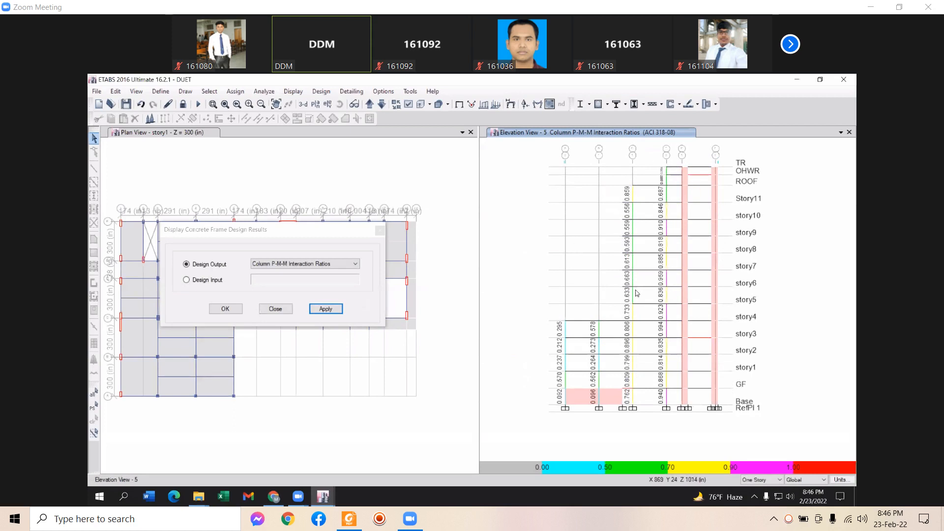
Switch Elevation View 5 to Rebar Percentage output and zoom in on the values
click(353, 264)
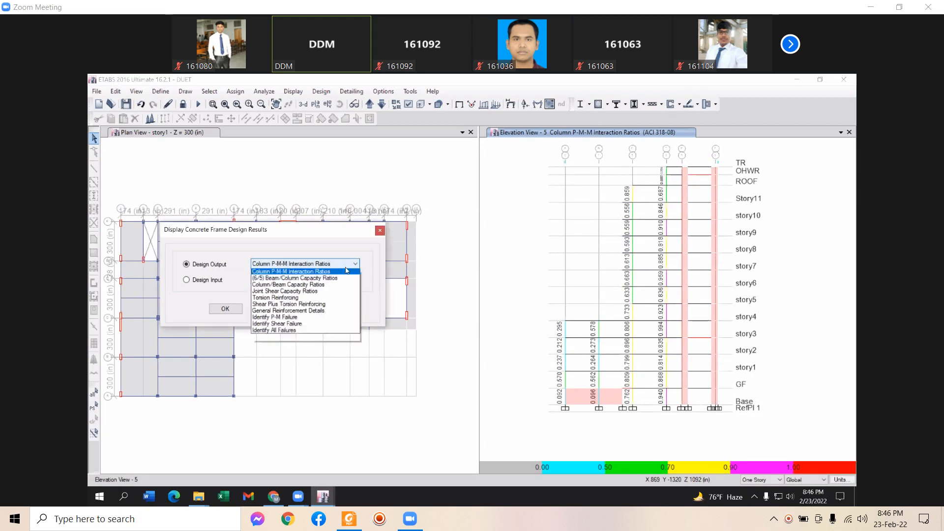
click(295, 279)
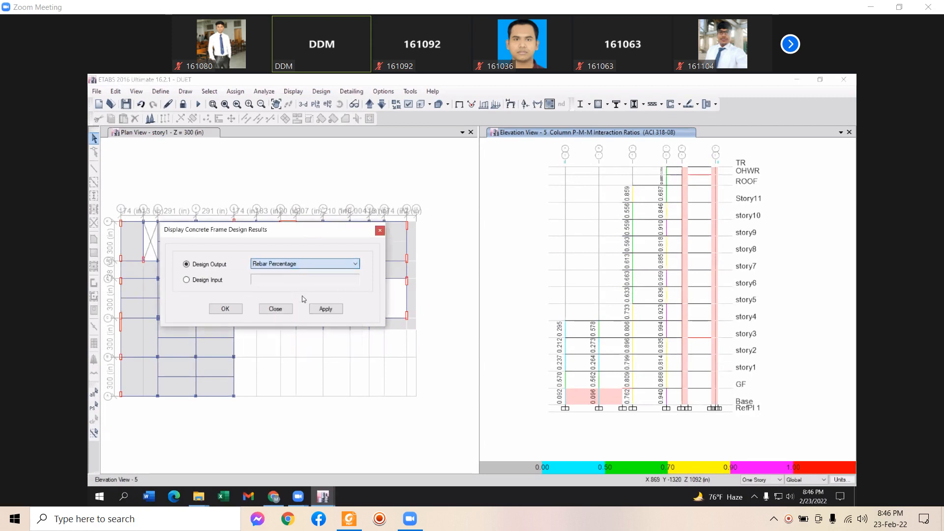
click(324, 309)
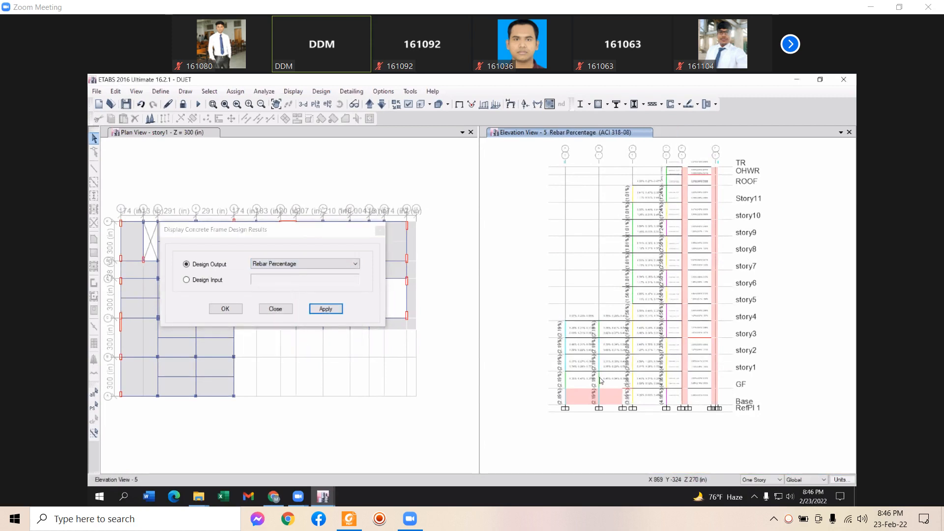
scroll(597, 395, up, 3)
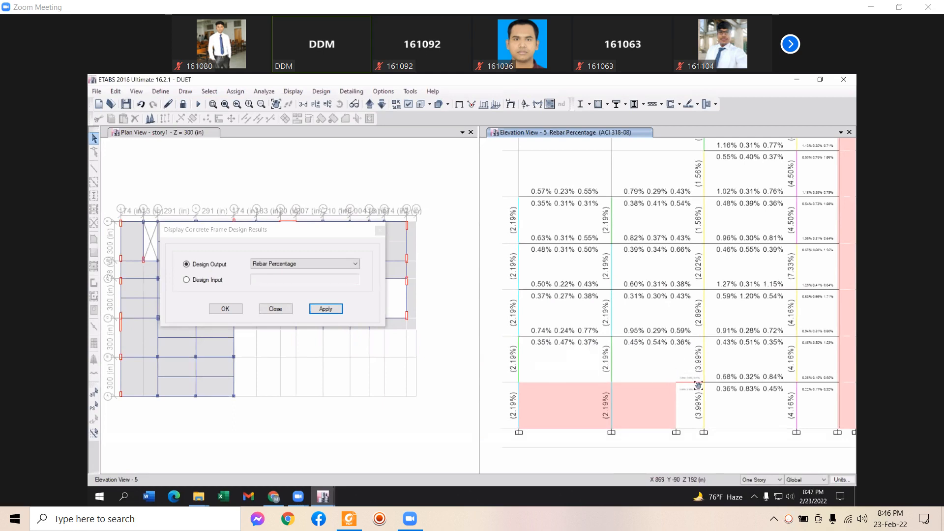
Pan the elevation upward until the TR, OHWR and ROOF levels are visible
middle_drag(698, 384, 720, 412)
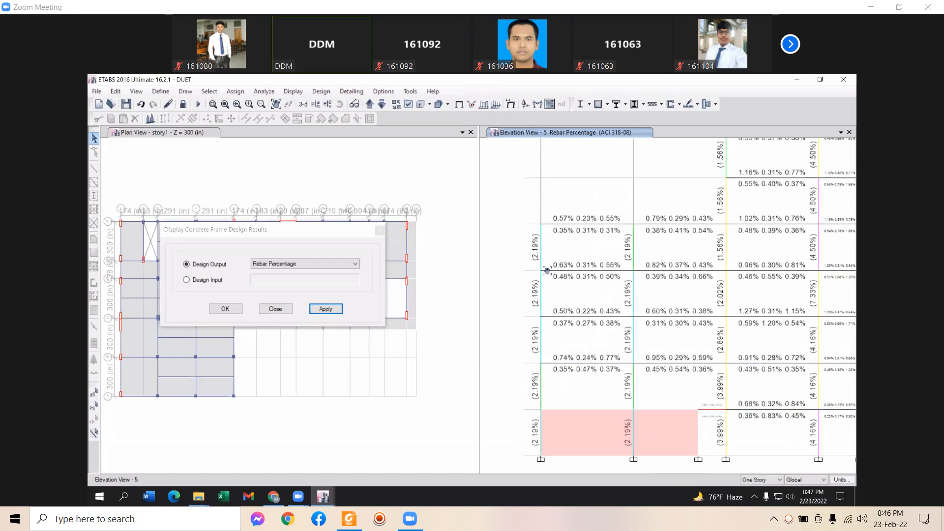
middle_drag(546, 270, 571, 286)
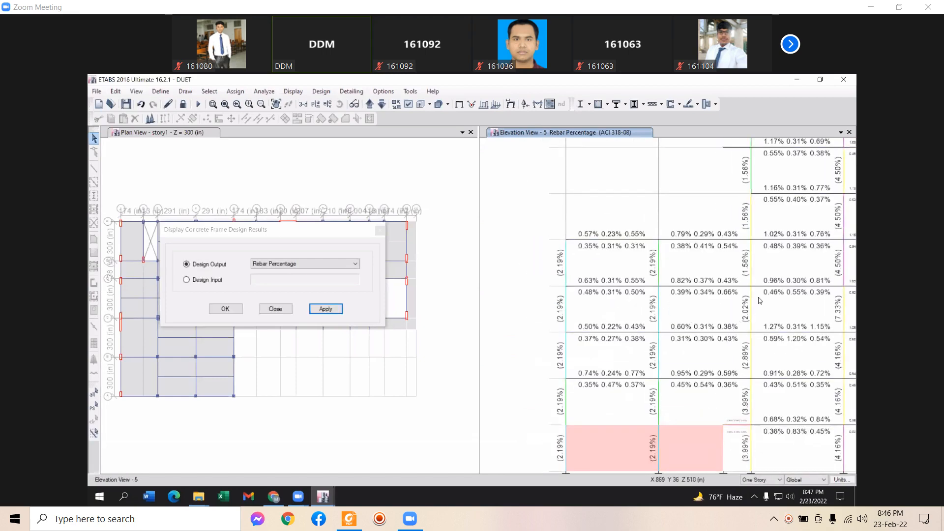
middle_drag(760, 300, 683, 416)
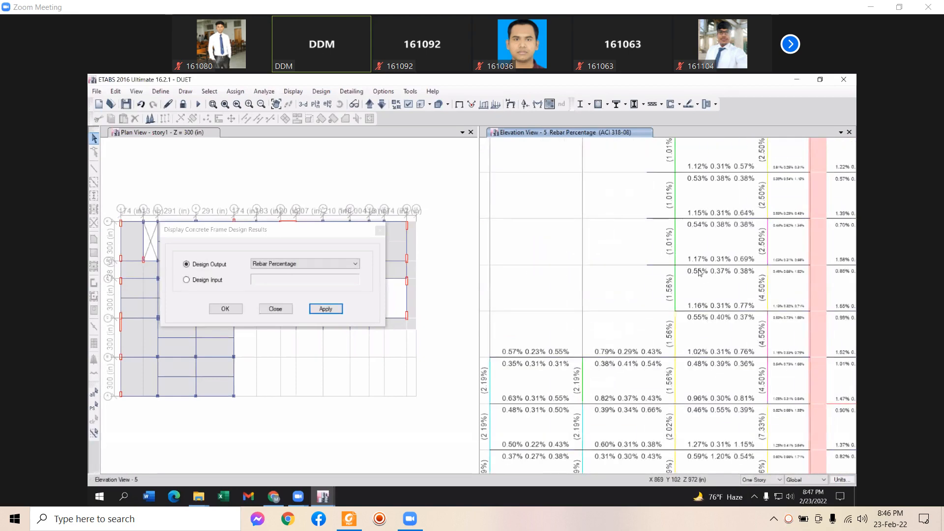
middle_drag(708, 297, 638, 262)
middle_drag(705, 338, 580, 311)
middle_drag(576, 276, 627, 392)
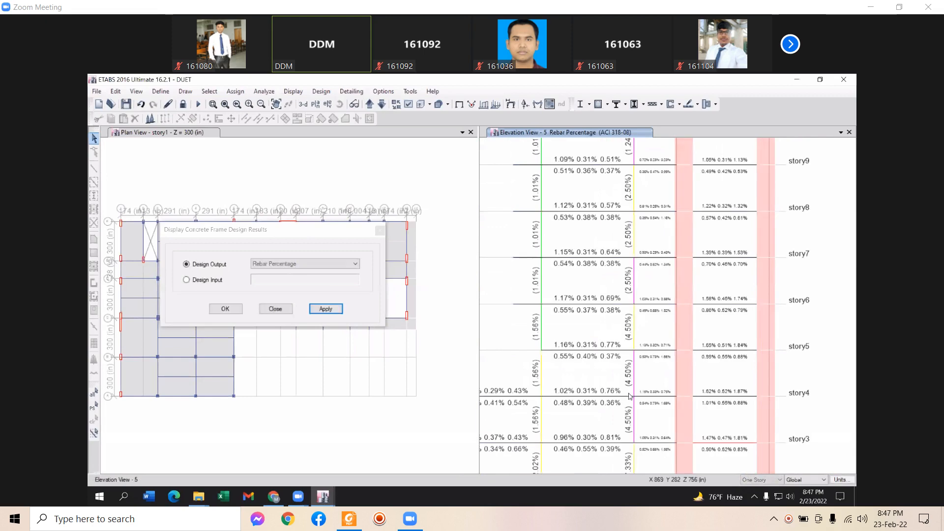
middle_drag(596, 356, 607, 396)
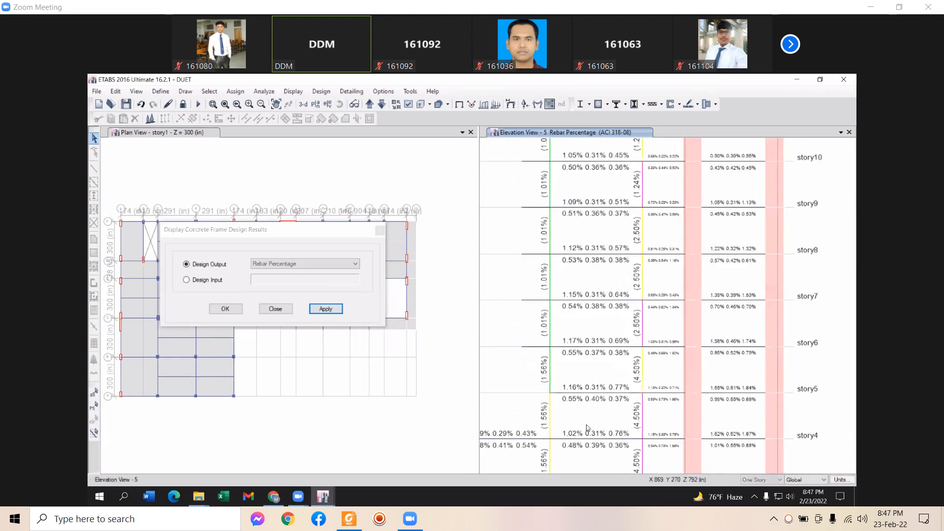
middle_drag(593, 312, 600, 393)
middle_drag(641, 338, 653, 401)
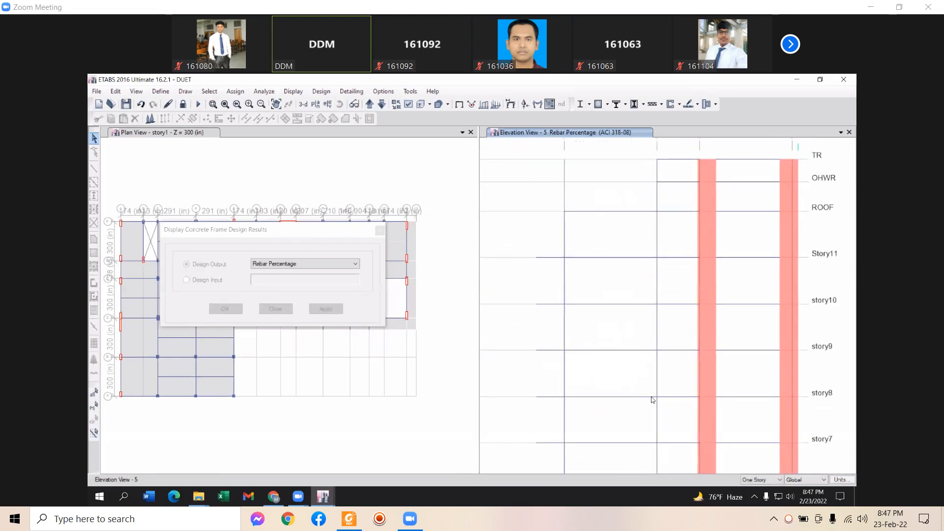
middle_drag(663, 363, 664, 374)
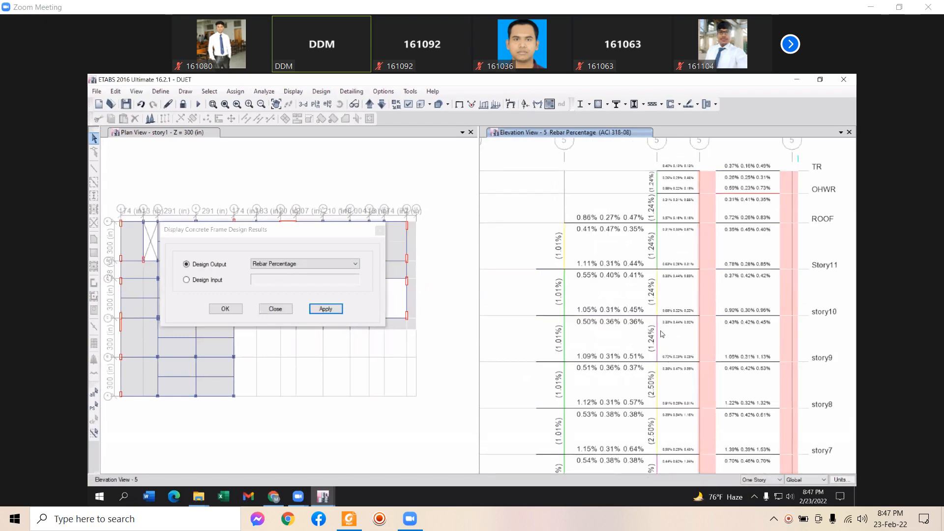
middle_drag(659, 333, 654, 315)
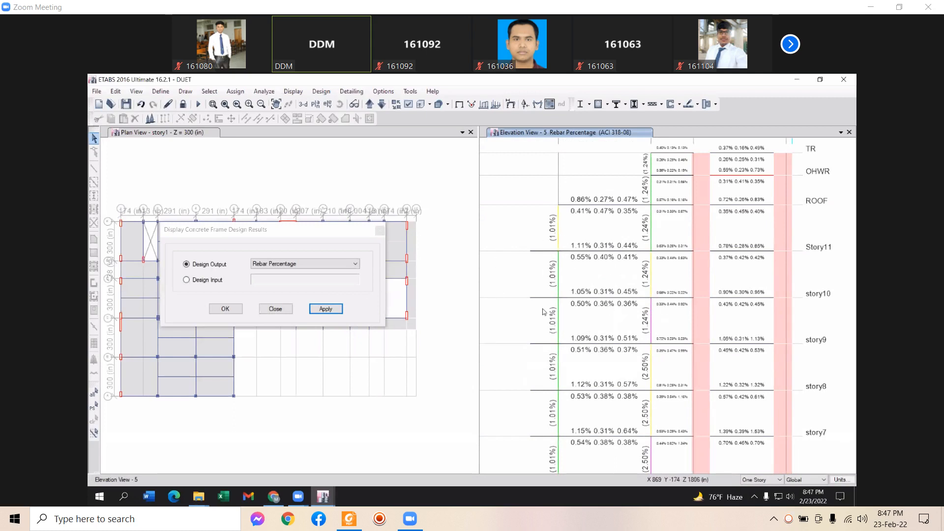
Return Elevation View 5 to Column P-M-M Interaction Ratios, close the dialog, and activate the story1 plan
click(289, 264)
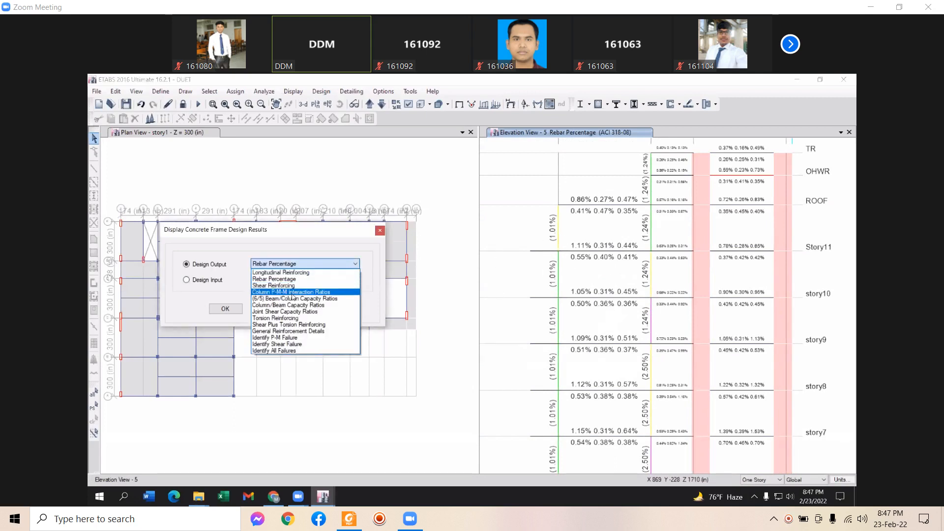
click(294, 293)
click(325, 309)
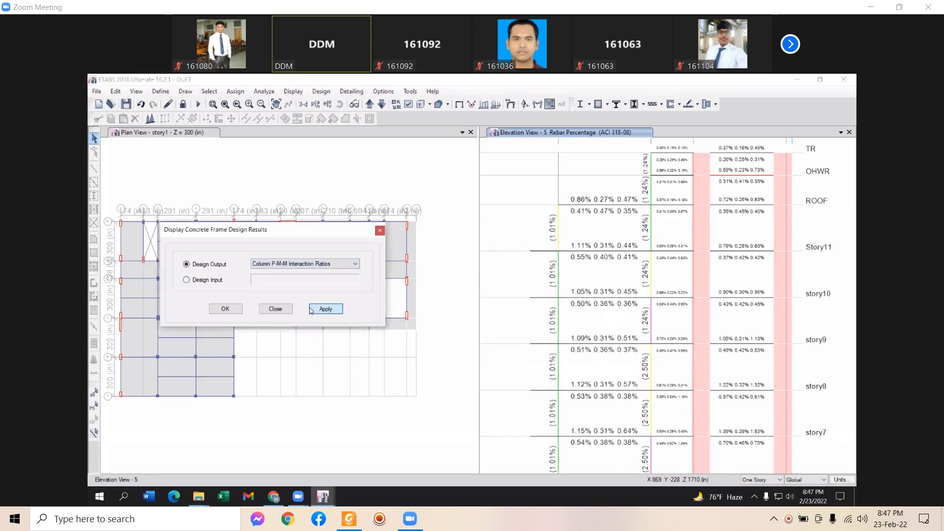
click(274, 309)
middle_drag(663, 320, 685, 311)
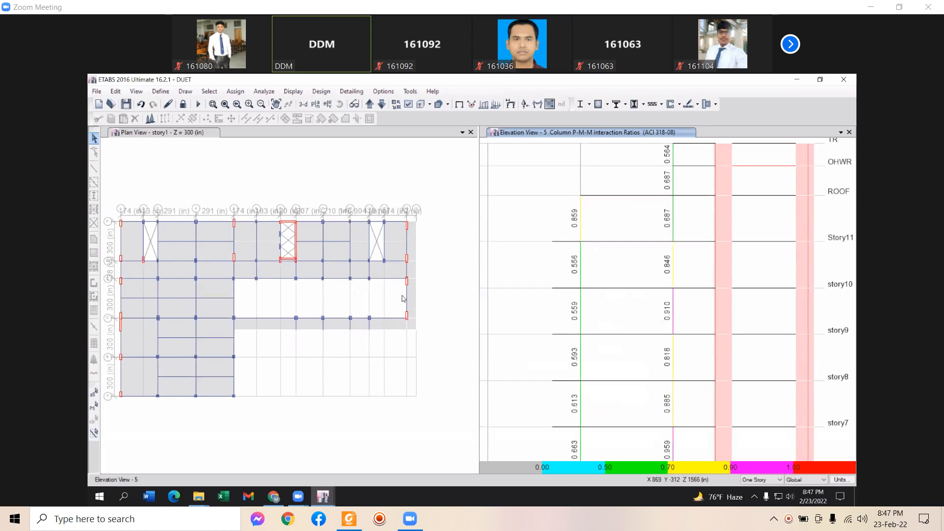
click(438, 386)
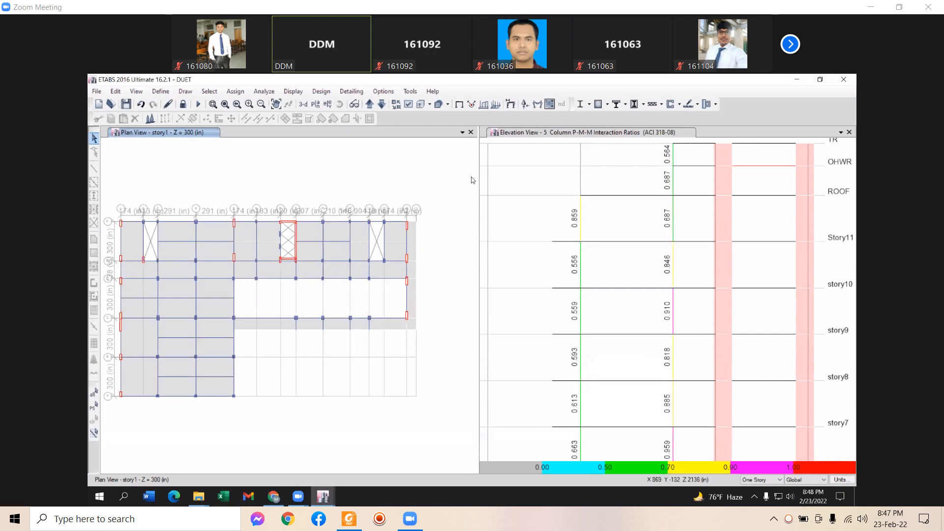
Show Longitudinal Reinforcing on the story1 plan, then step the plan up to story3
middle_drag(382, 180, 407, 178)
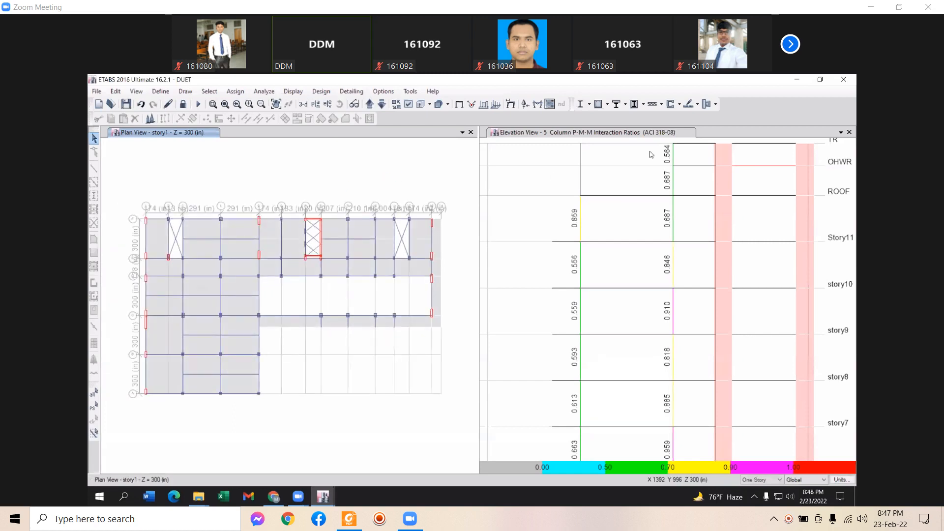
click(607, 104)
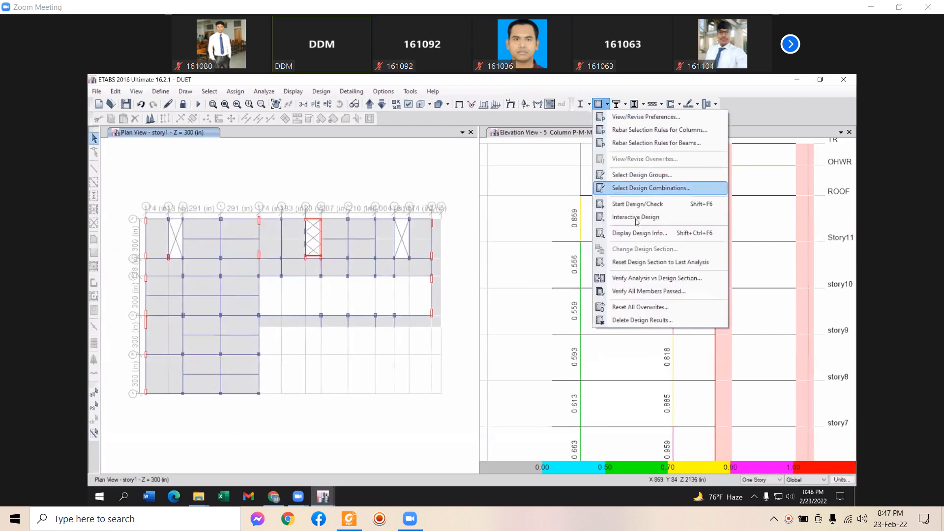
click(639, 233)
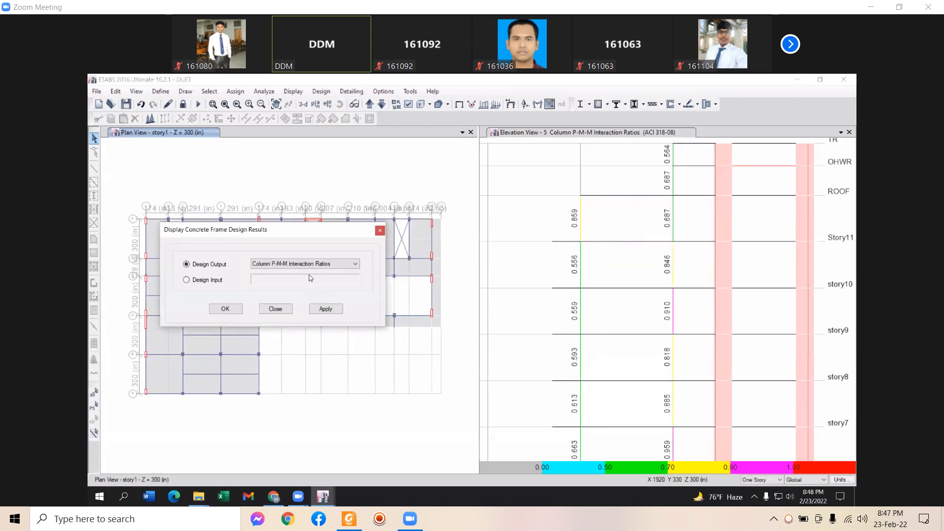
click(305, 264)
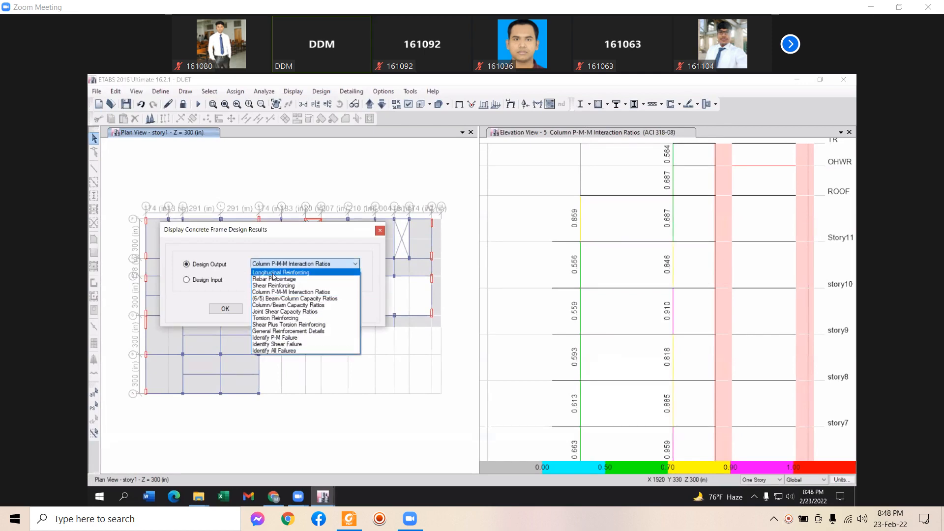
click(273, 273)
click(325, 308)
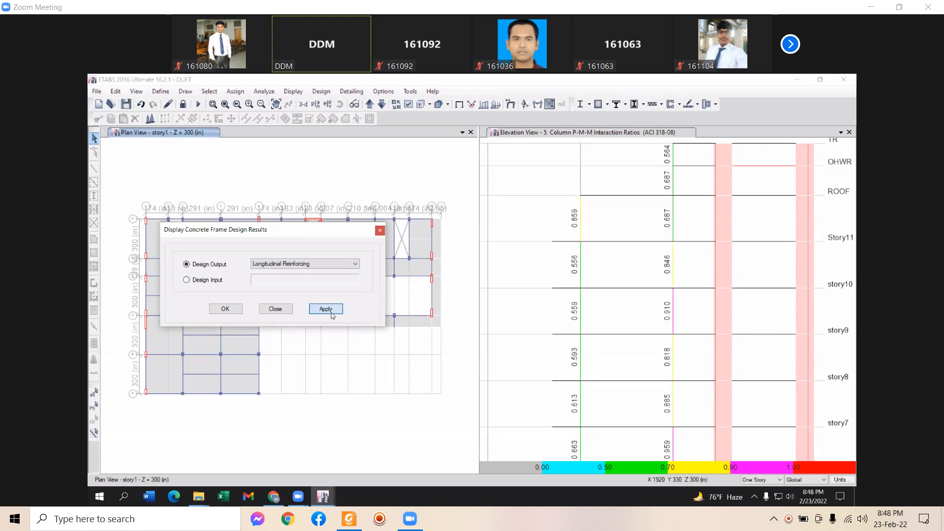
click(275, 308)
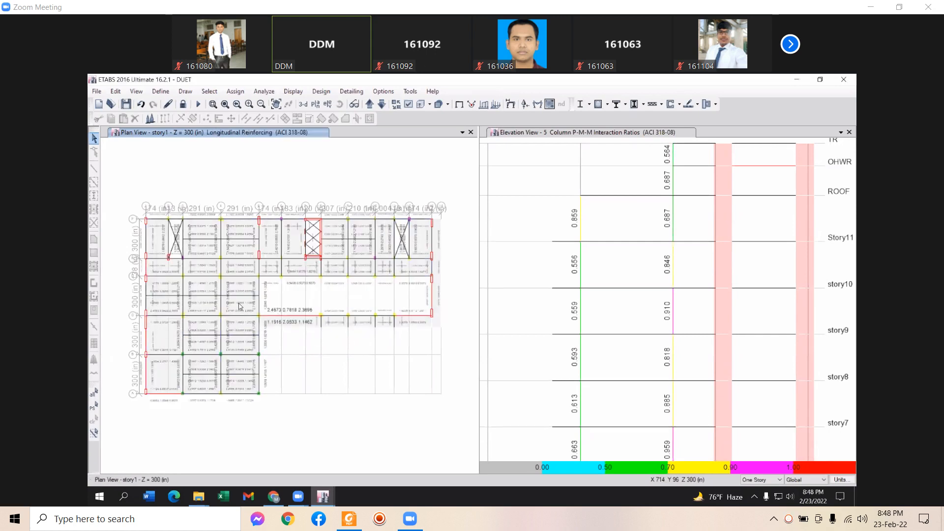
click(369, 105)
click(369, 105)
Pan and zoom around the story3 plan to inspect its longitudinal reinforcing values
scroll(275, 317, up, 5)
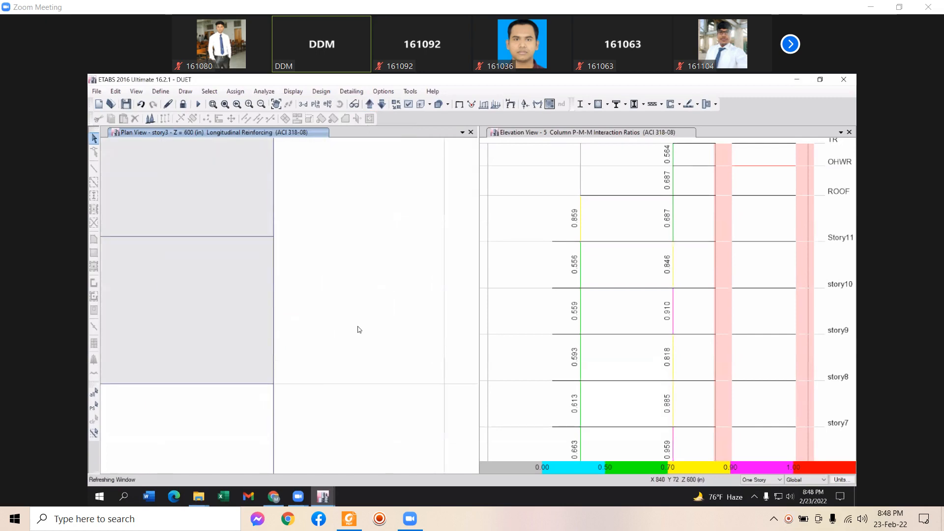
scroll(270, 350, down, 5)
middle_drag(344, 372, 125, 371)
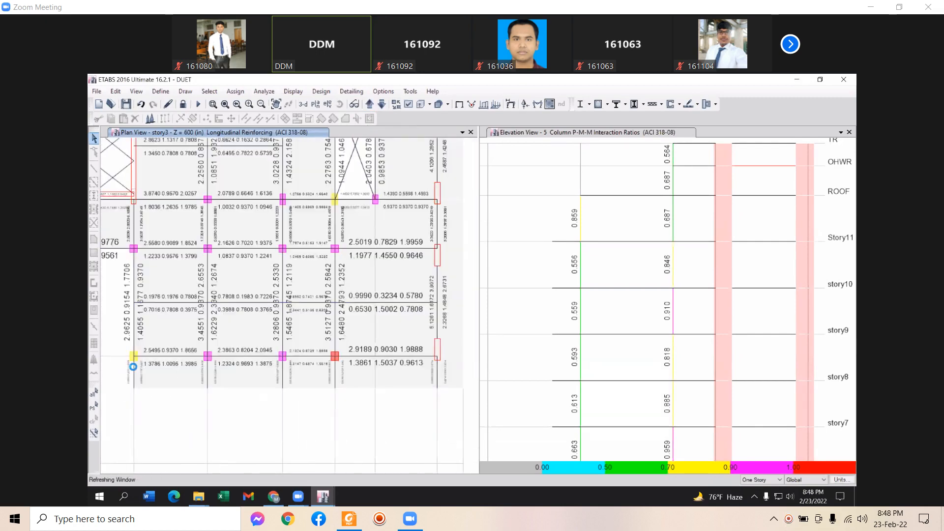
scroll(243, 380, up, 5)
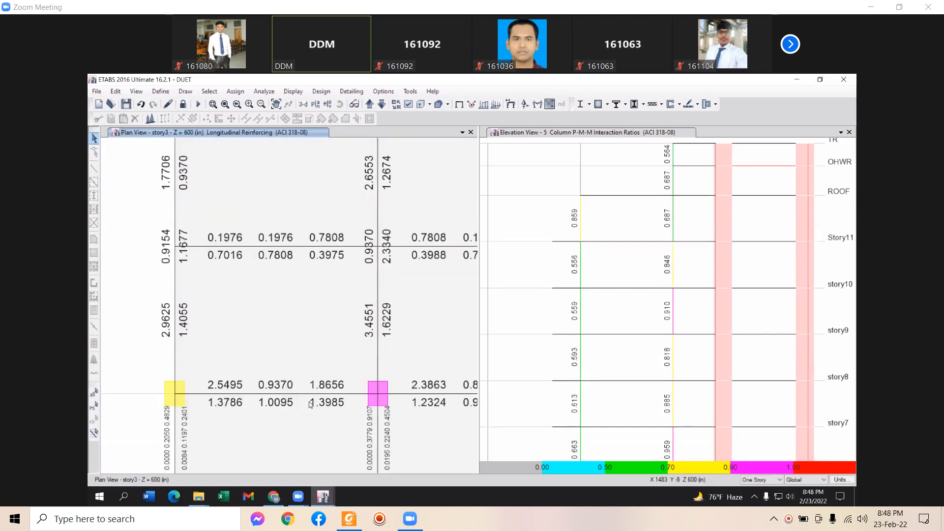
scroll(309, 410, down, 3)
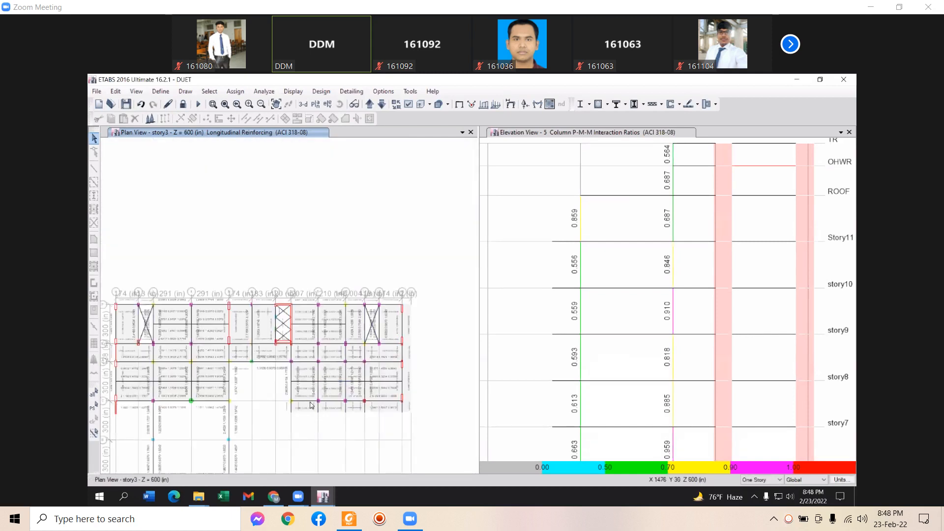
scroll(310, 417, up, 3)
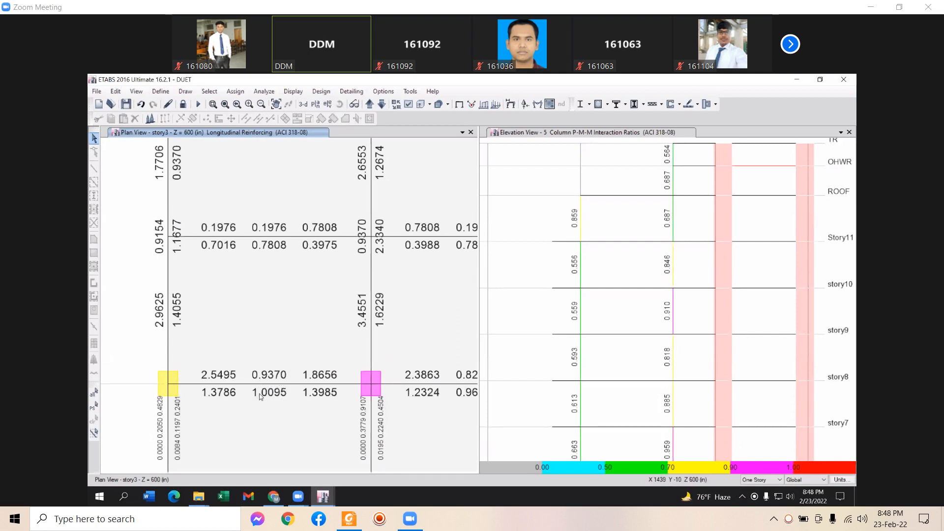
middle_drag(263, 433, 260, 346)
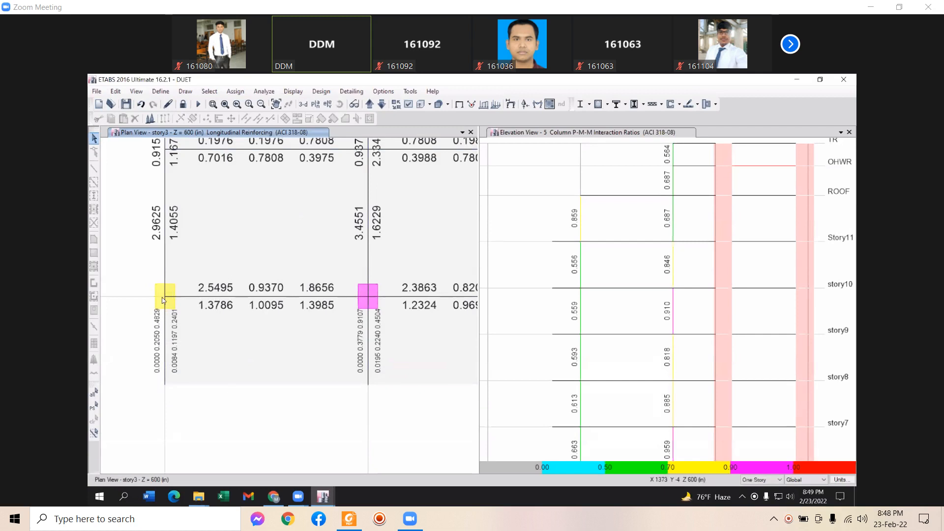
middle_drag(207, 328, 372, 358)
scroll(217, 352, down, 4)
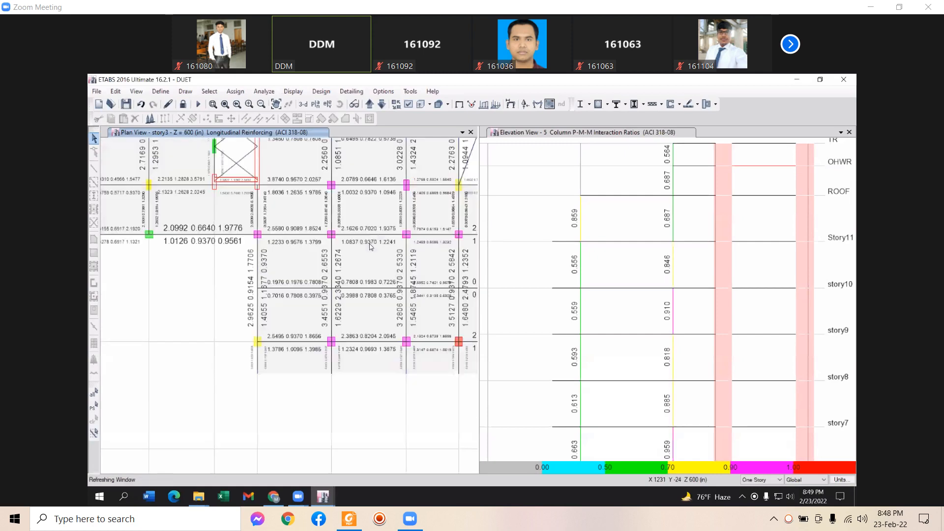
middle_drag(380, 269, 387, 294)
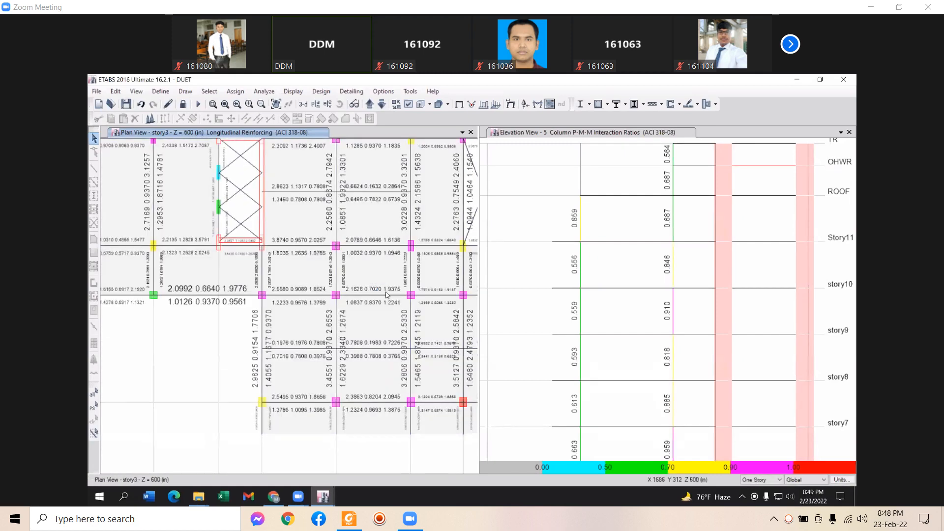
middle_drag(397, 221, 551, 187)
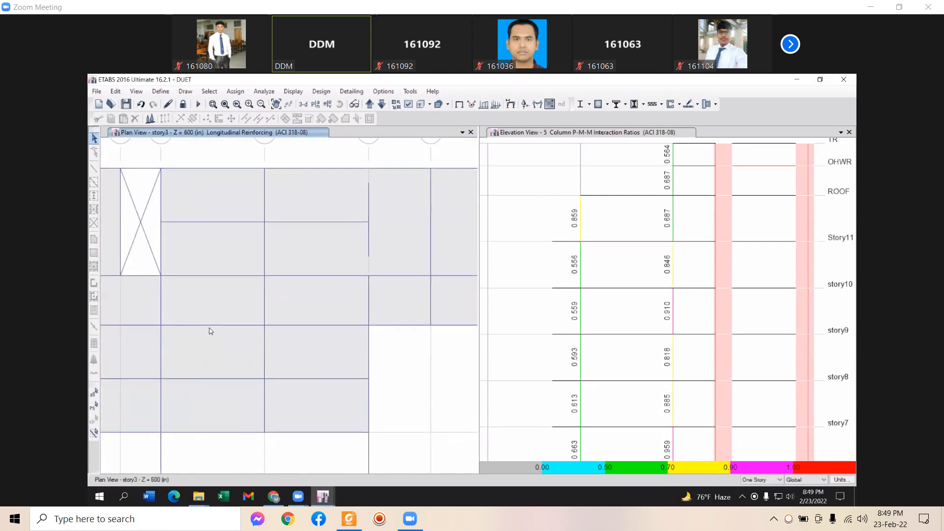
middle_drag(232, 351, 259, 361)
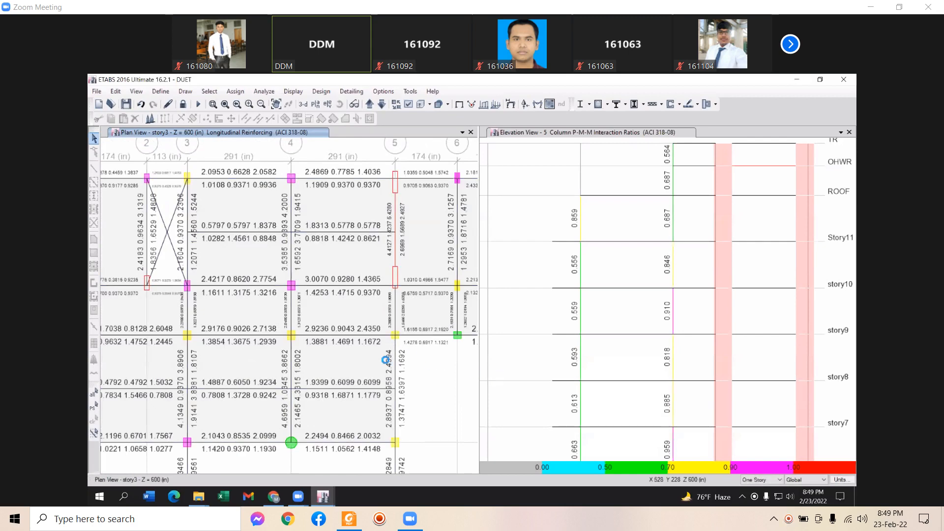
Zoom out the plan and elevation to show all of story3 and every storey from Base to TR
scroll(337, 349, up, 3)
middle_drag(215, 350, 183, 339)
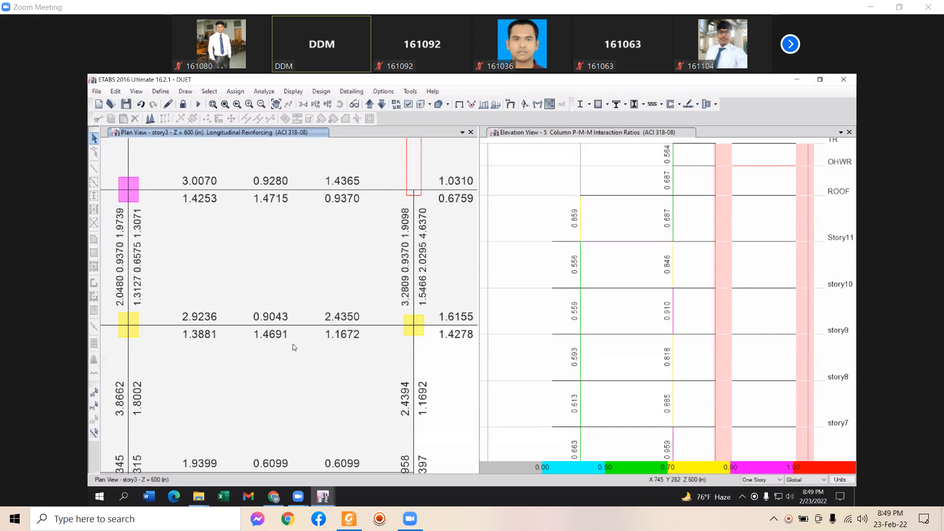
middle_drag(346, 364, 350, 356)
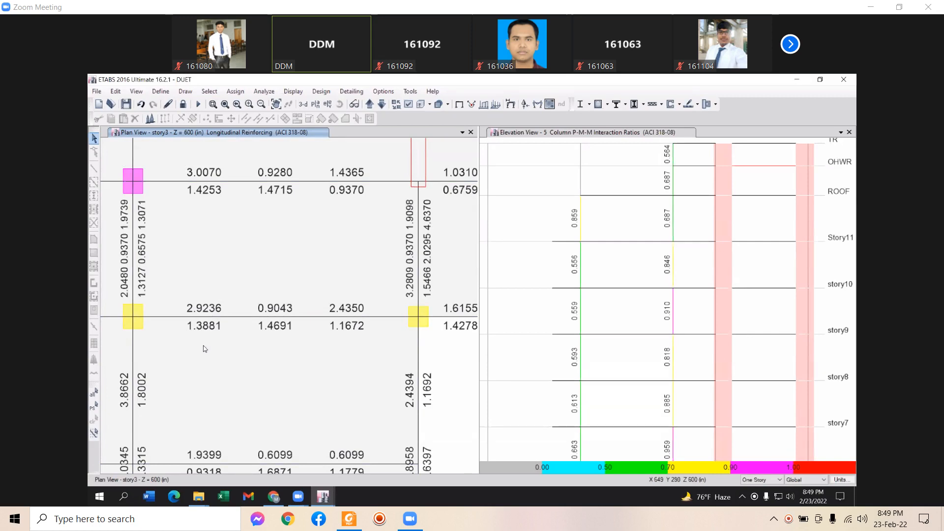
middle_drag(252, 397, 246, 388)
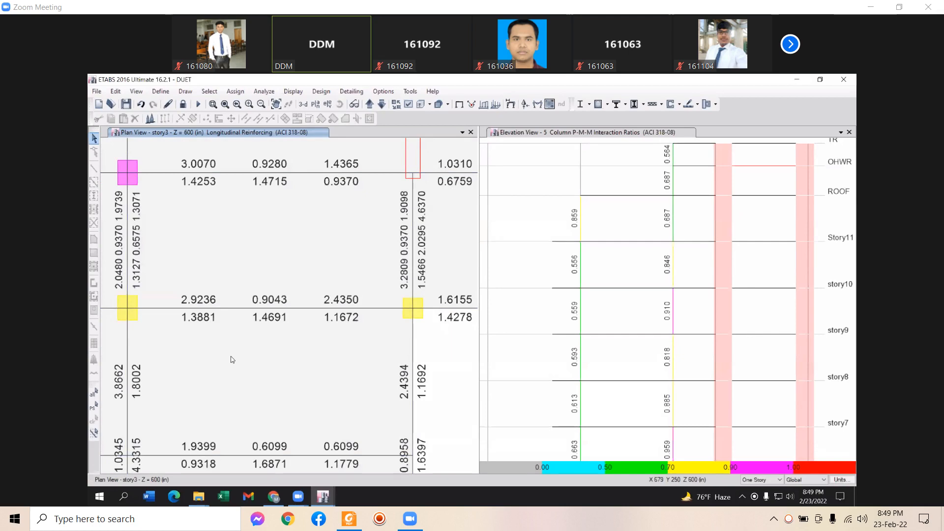
scroll(307, 336, down, 5)
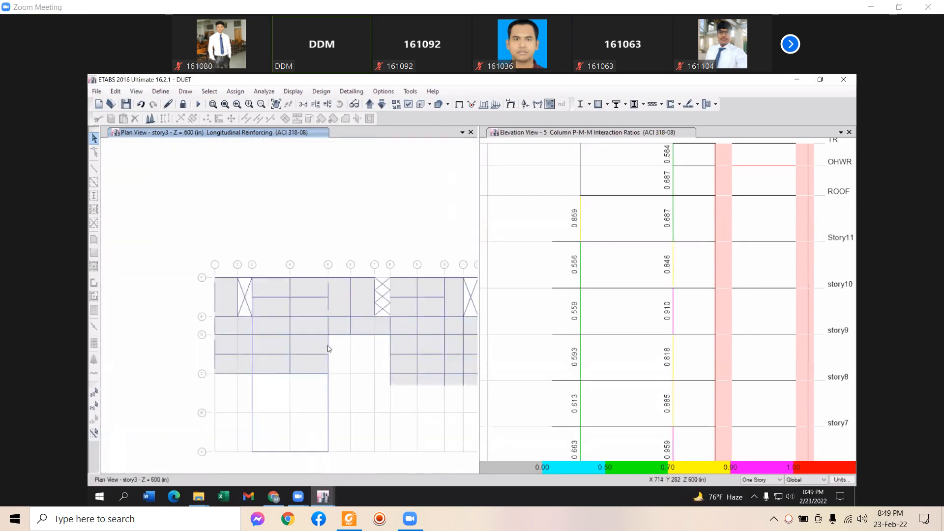
scroll(276, 344, up, 5)
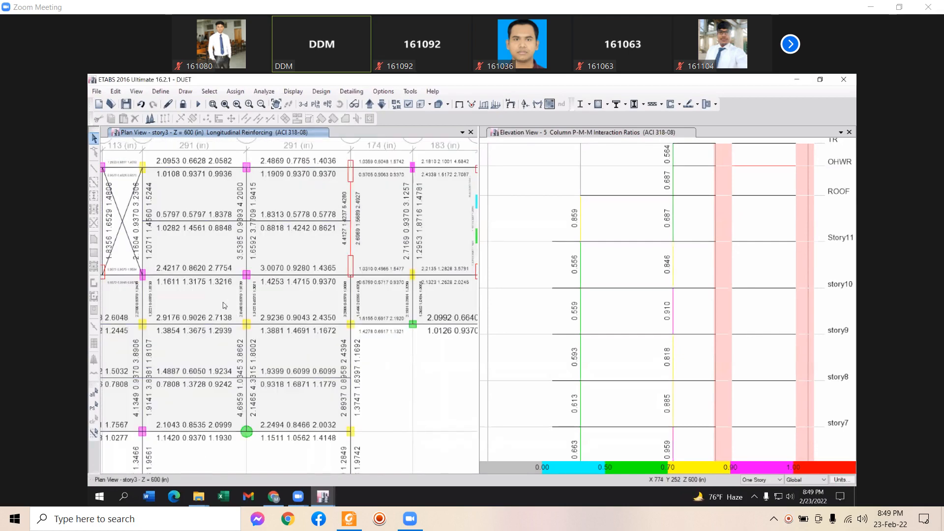
scroll(442, 366, down, 5)
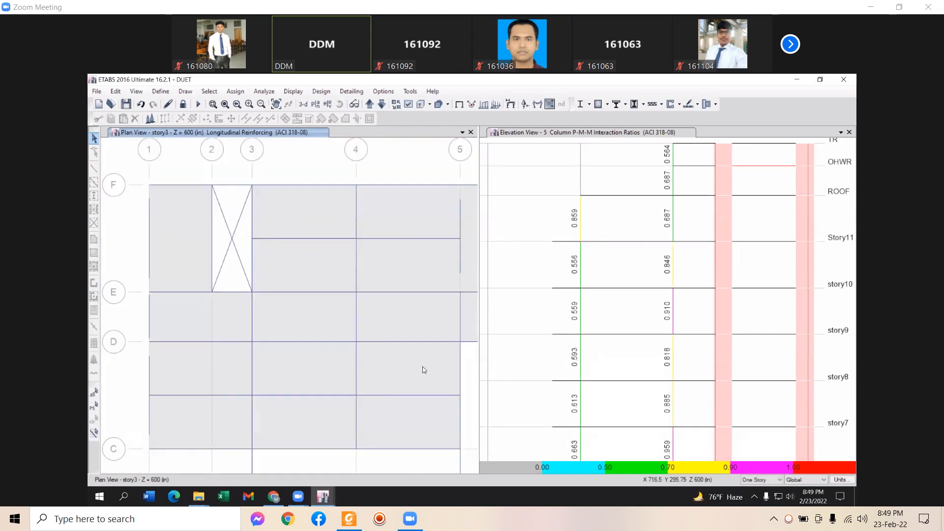
scroll(259, 353, down, 5)
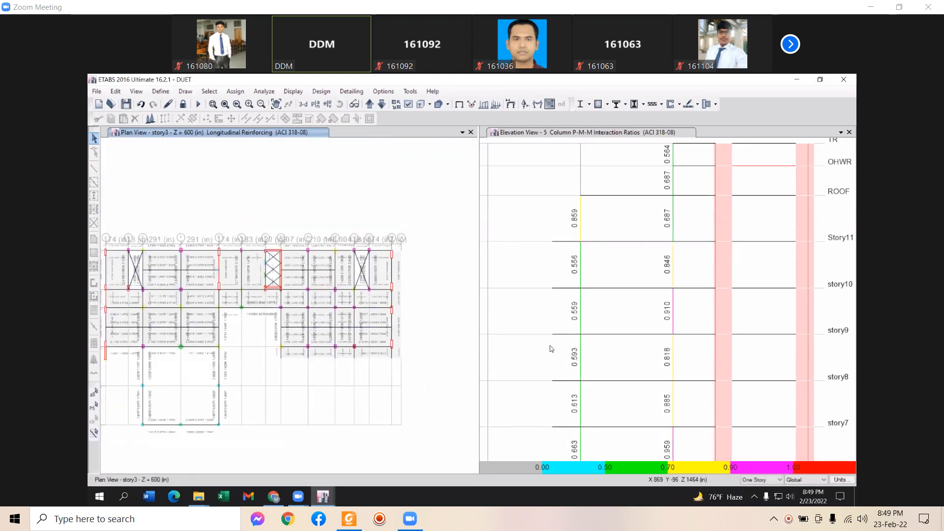
scroll(590, 389, down, 3)
scroll(609, 193, down, 2)
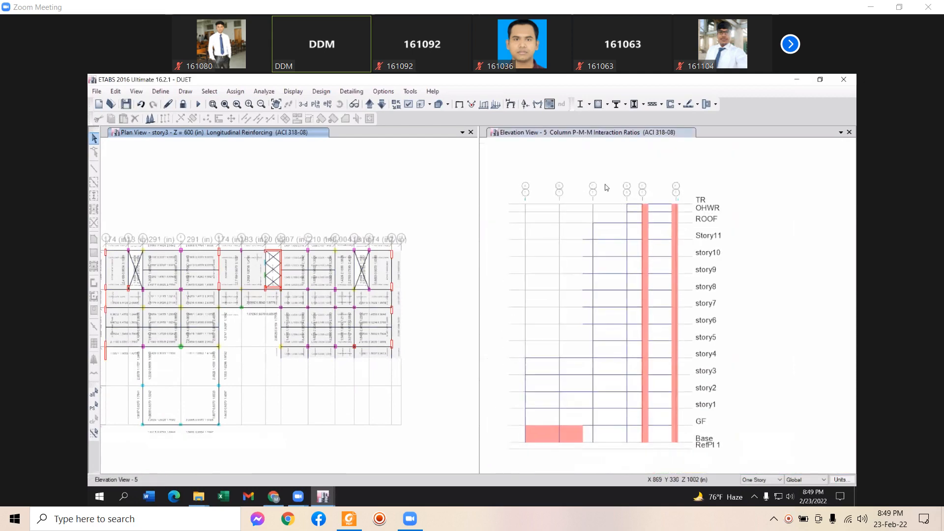
Display Identify P-M Failure results on the elevation
click(608, 105)
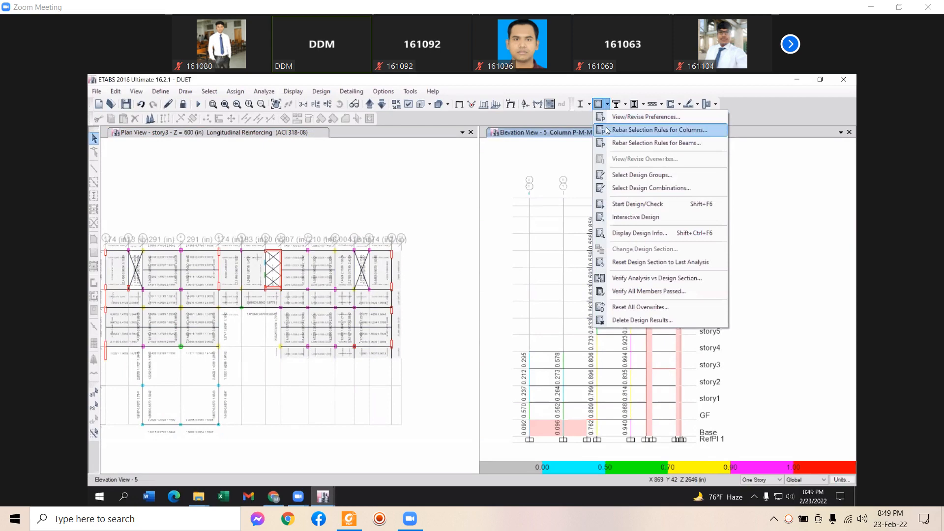
click(626, 233)
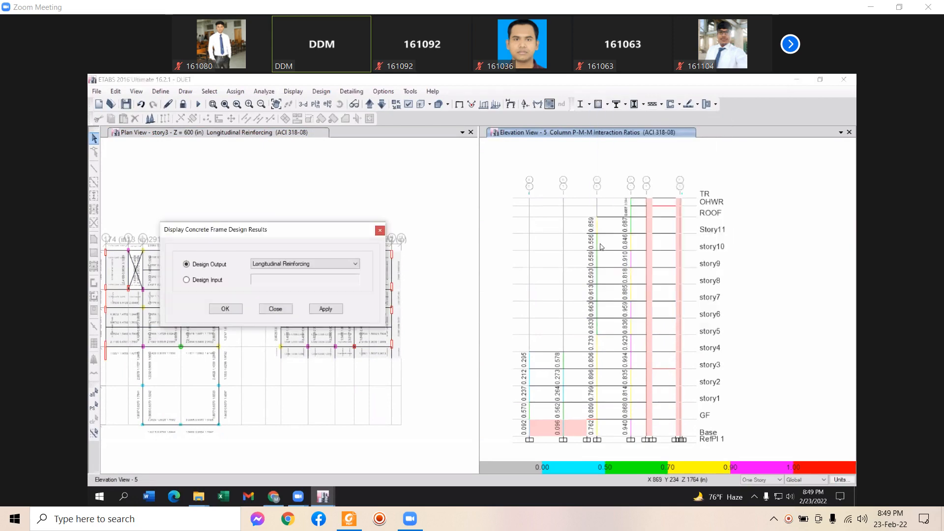
click(299, 265)
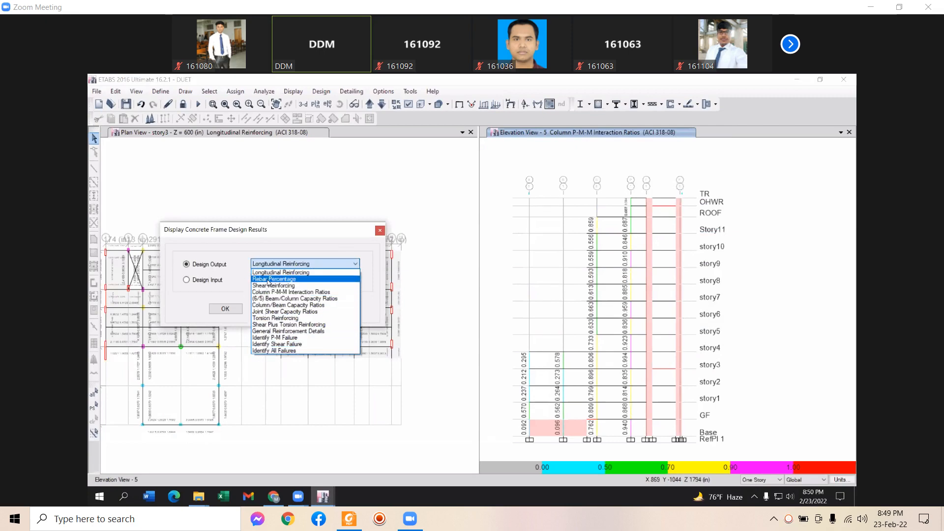
click(281, 338)
click(326, 308)
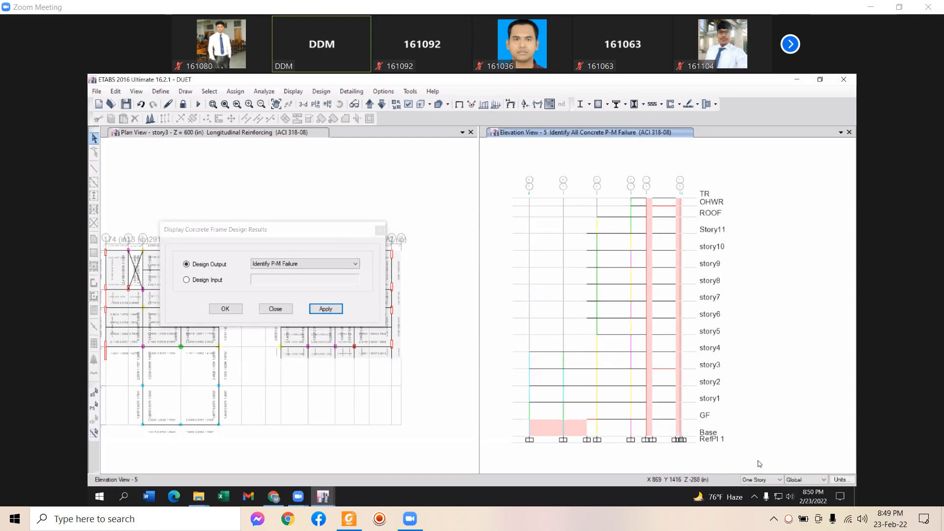
click(821, 80)
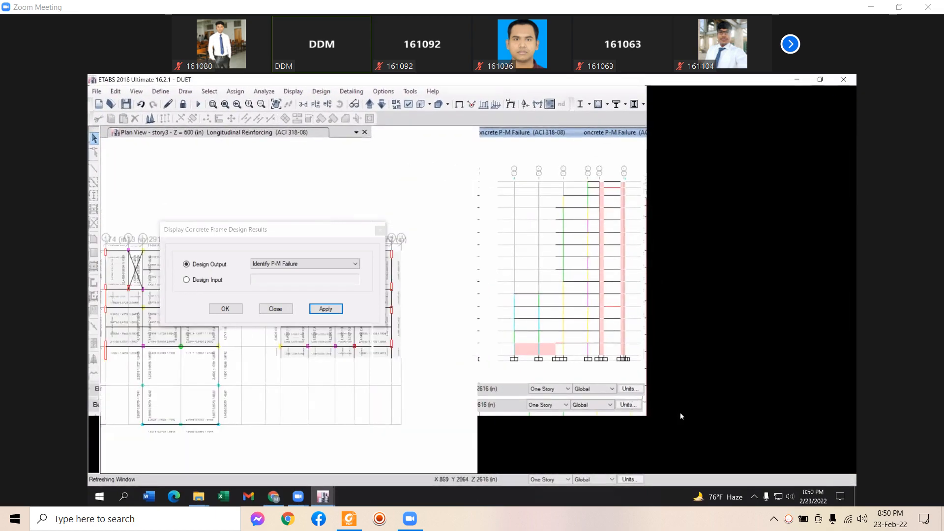
Switch the elevation back to Column P-M-M Interaction Ratios and reopen the output type list
click(305, 264)
click(286, 291)
click(326, 309)
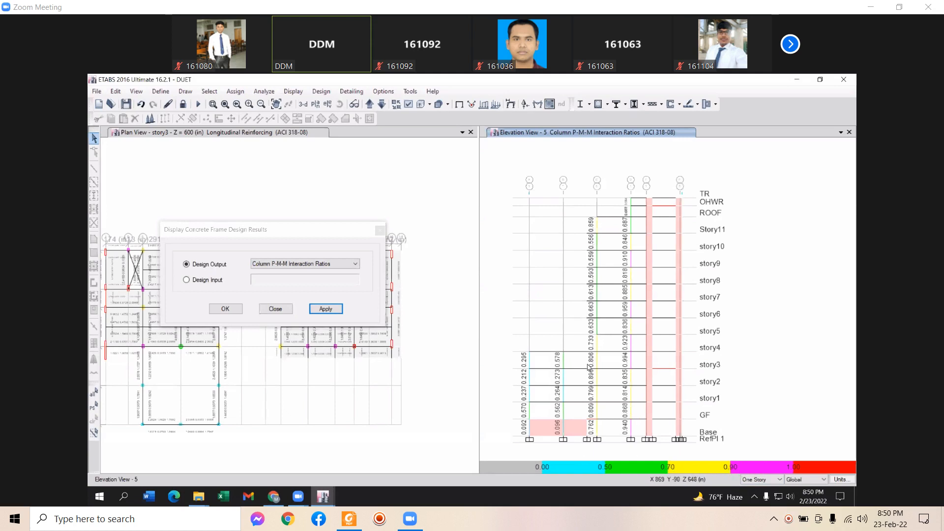
click(307, 265)
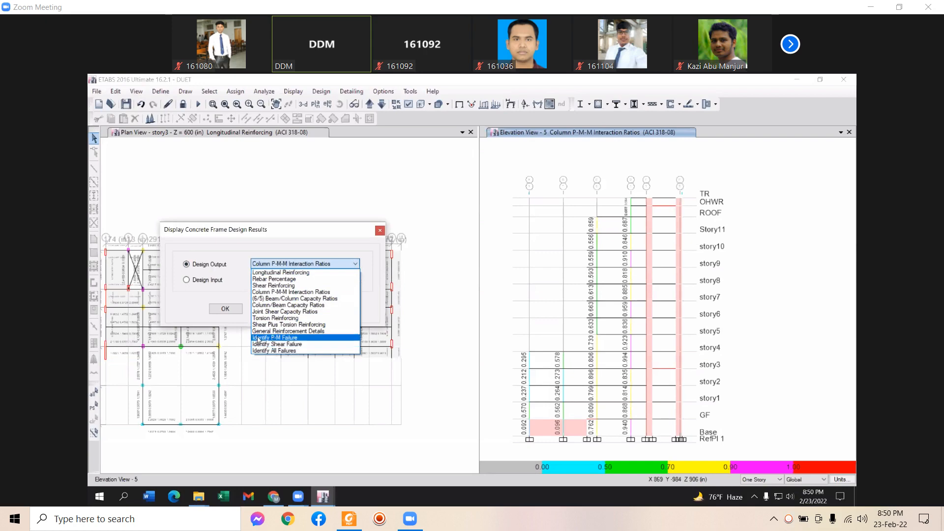
Apply Identify P-M Failure output to the elevation and recentre the drawing
click(275, 338)
click(329, 311)
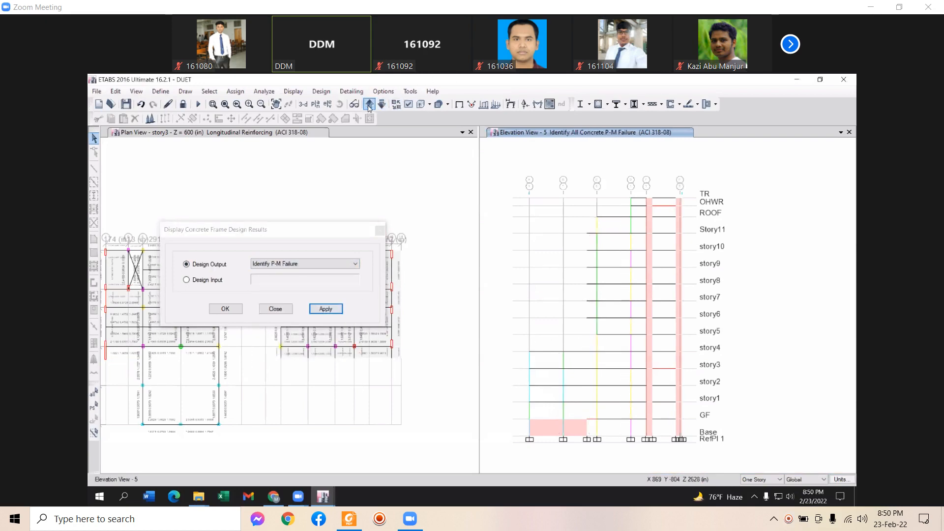
middle_drag(556, 290, 575, 271)
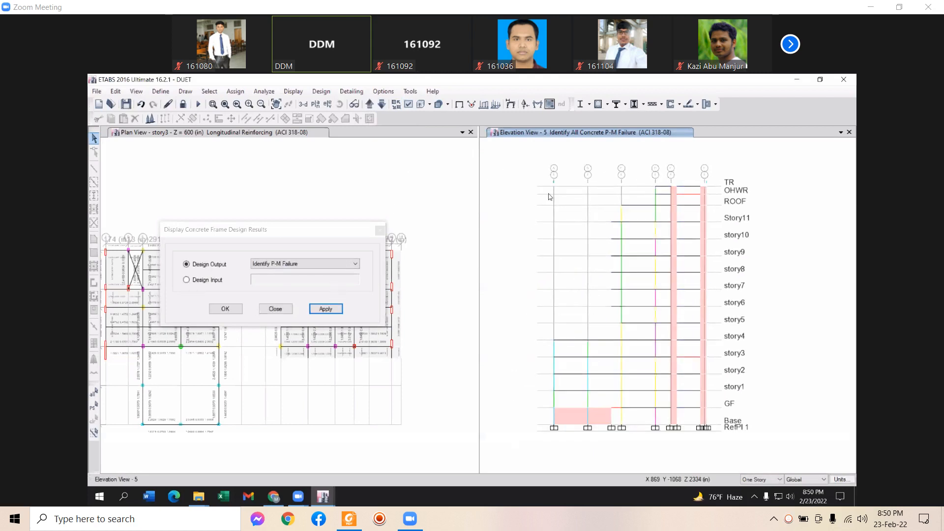
Step the elevation four grid lines to Elevation View 11 and reopen the output type list
click(369, 104)
click(369, 103)
click(368, 103)
click(368, 104)
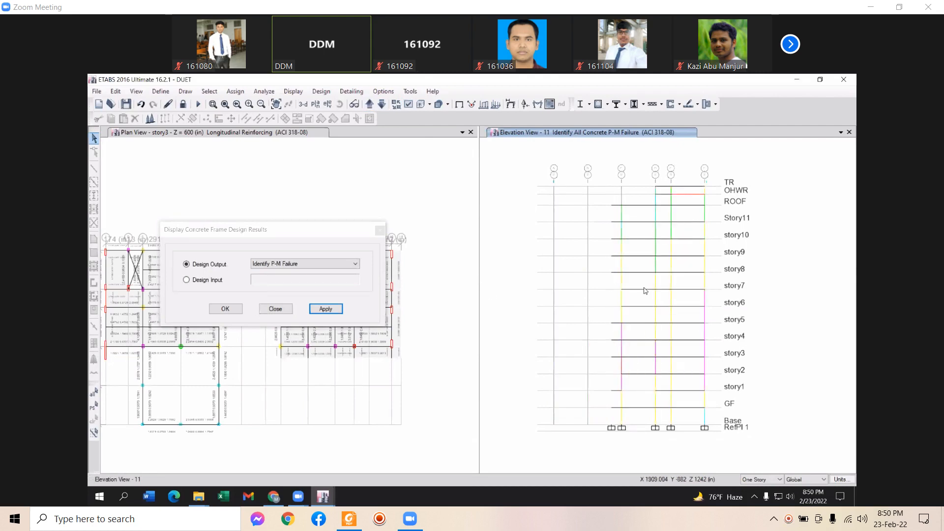
click(287, 265)
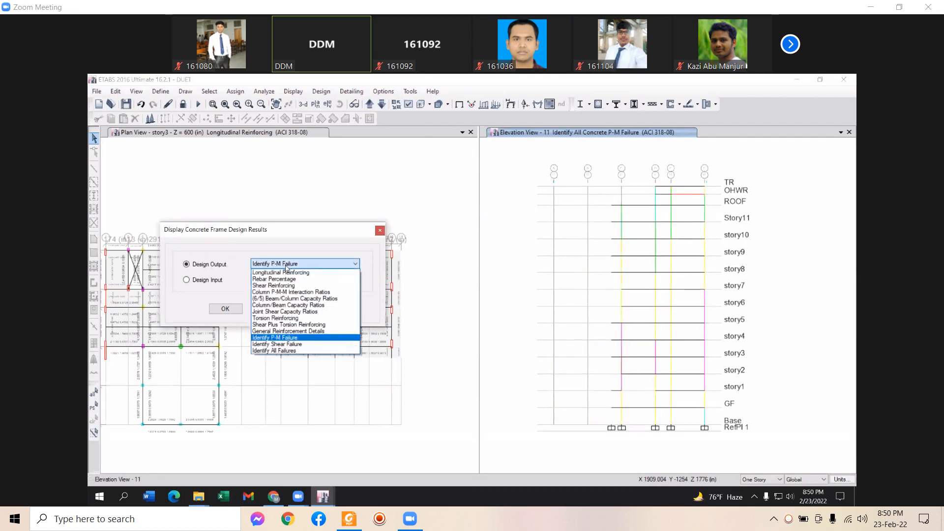
Show shear failures in elevation 11, flagging an O/S member, and move the results dialog aside
click(279, 345)
click(325, 309)
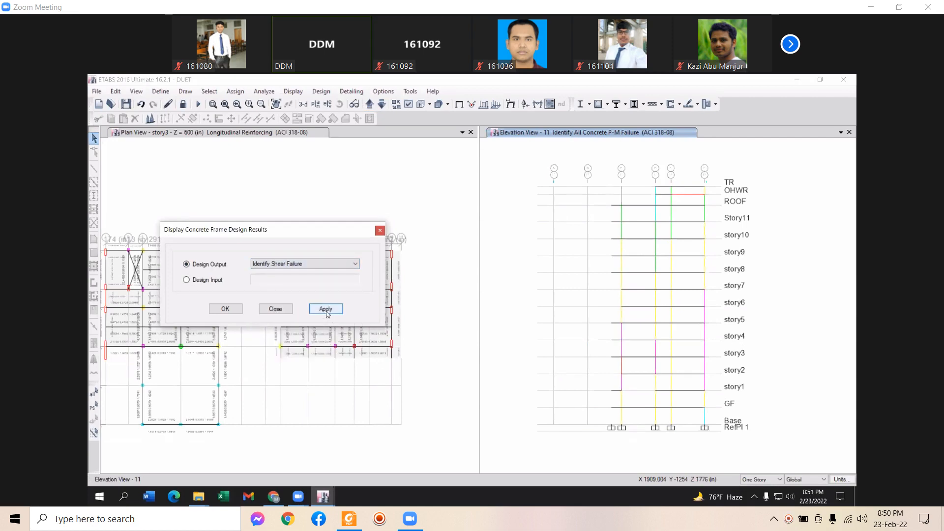
click(324, 230)
drag(302, 231, 703, 236)
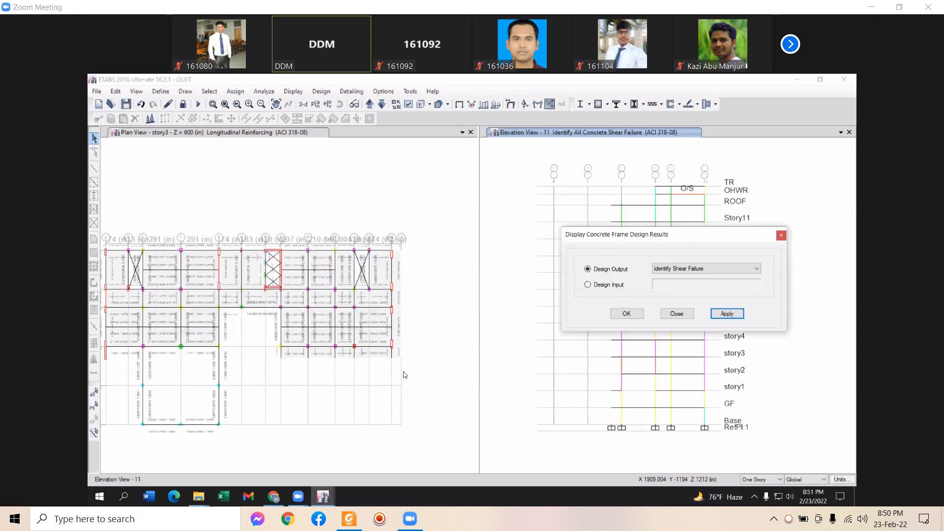
Move the plan view up through story4 to story7
click(453, 419)
click(370, 103)
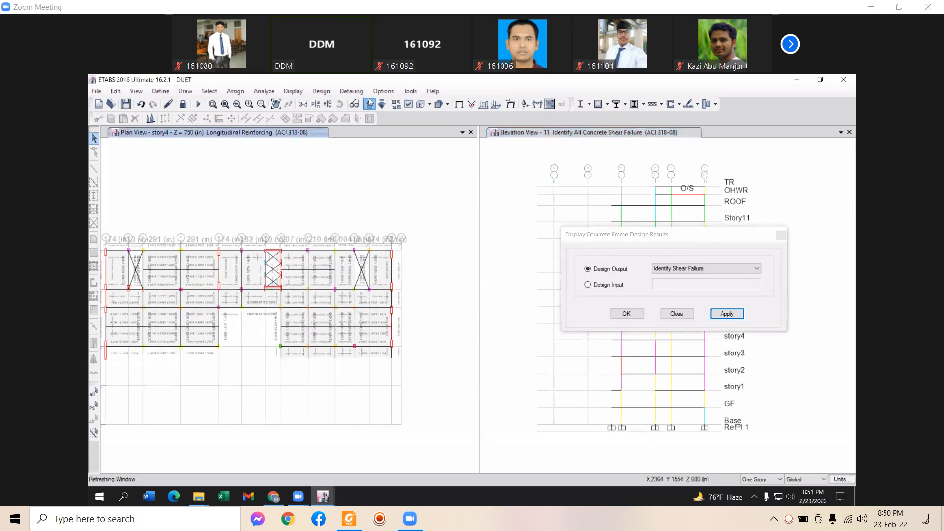
click(370, 102)
click(370, 103)
click(370, 103)
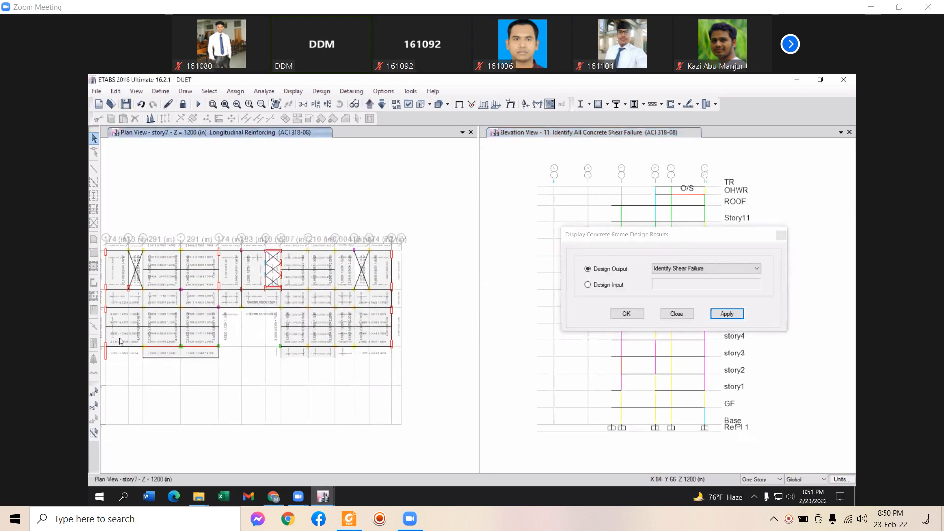
click(718, 267)
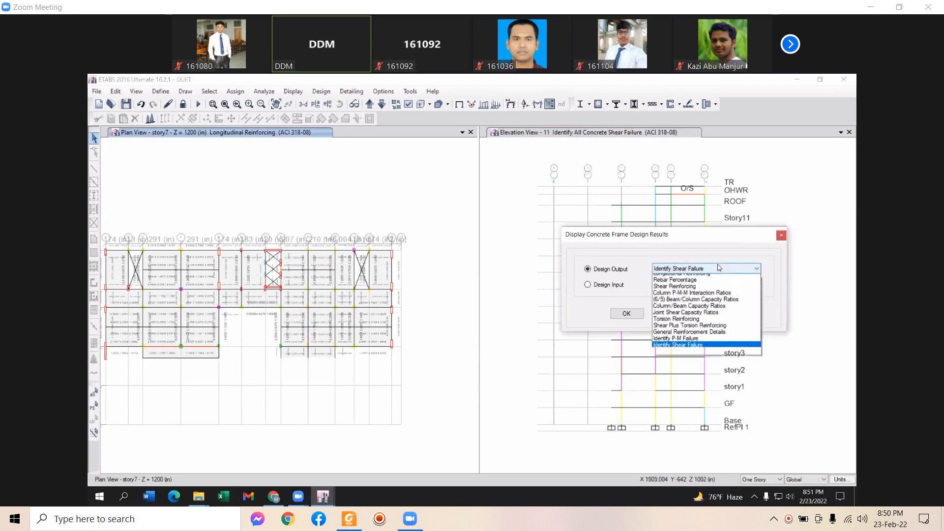
Open the design information summary for story7 beam B40
click(198, 347)
right_click(200, 347)
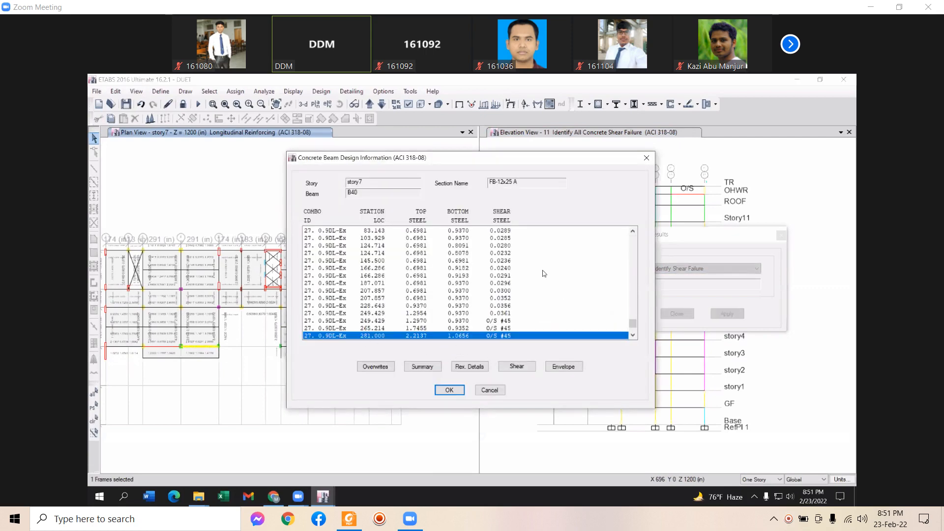
click(422, 366)
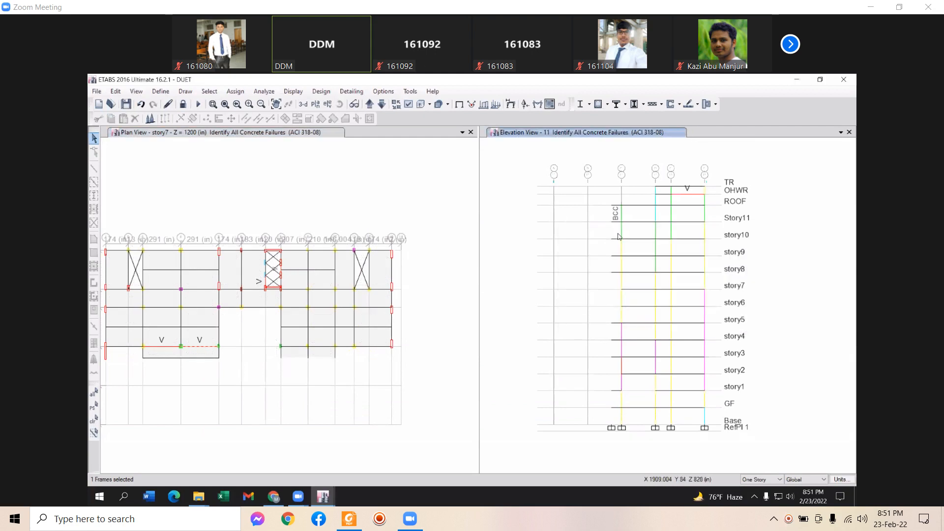
Advance the elevation to grid line 12 and open the concrete design results settings over the plan
click(368, 104)
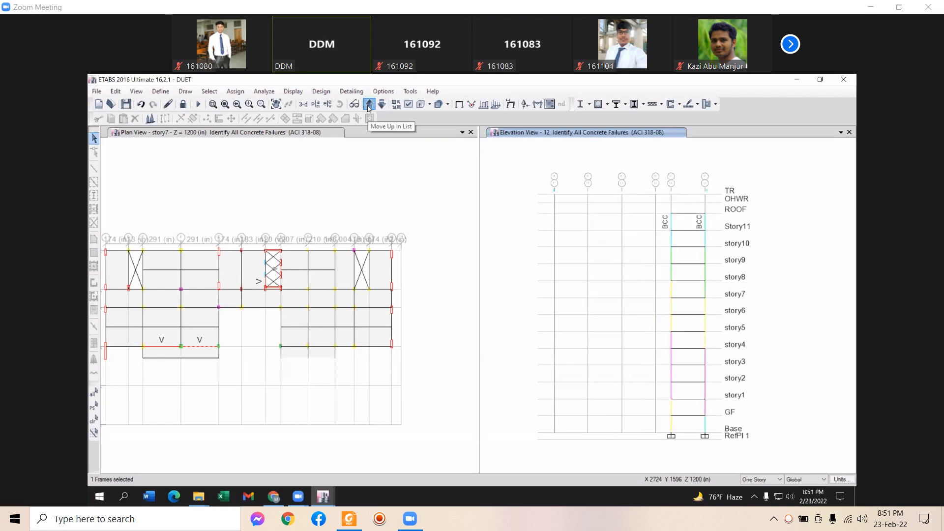
click(607, 105)
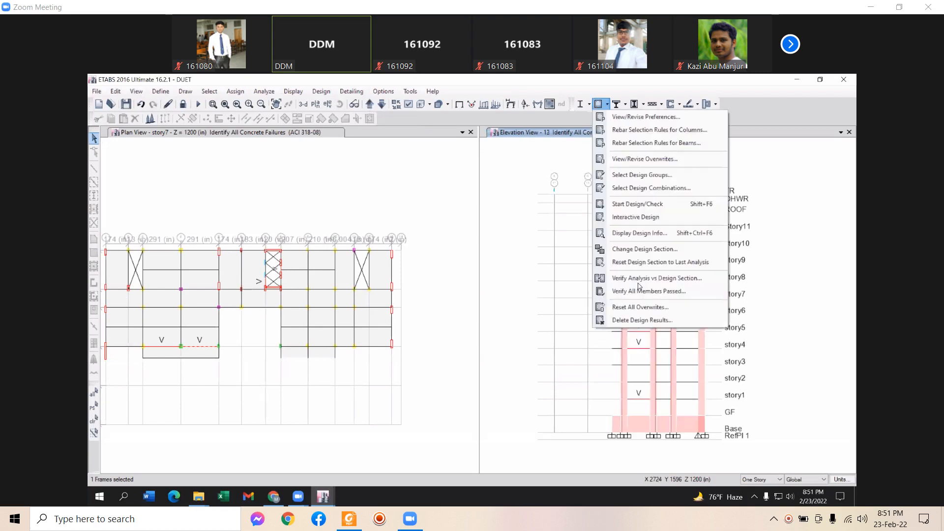
click(639, 233)
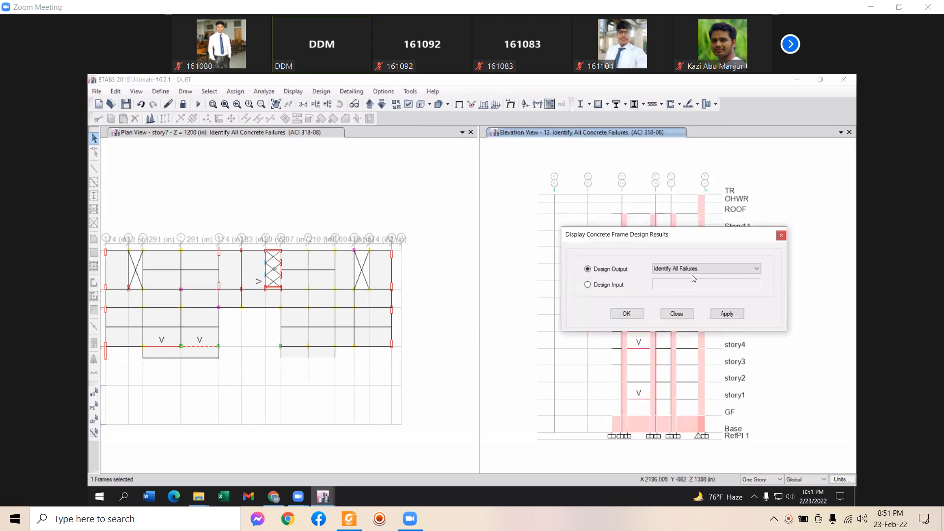
drag(676, 237, 176, 218)
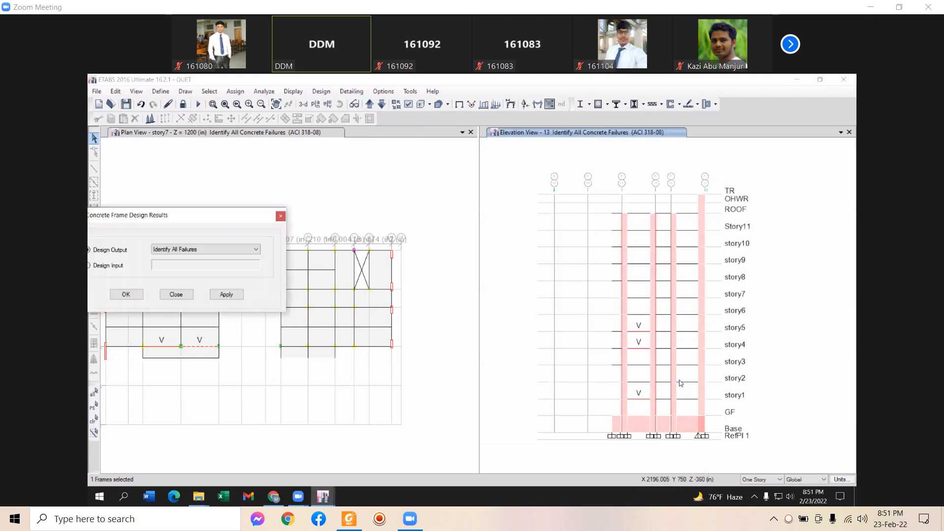
Step the elevation through the next grid lines and A on to elevation C
click(369, 109)
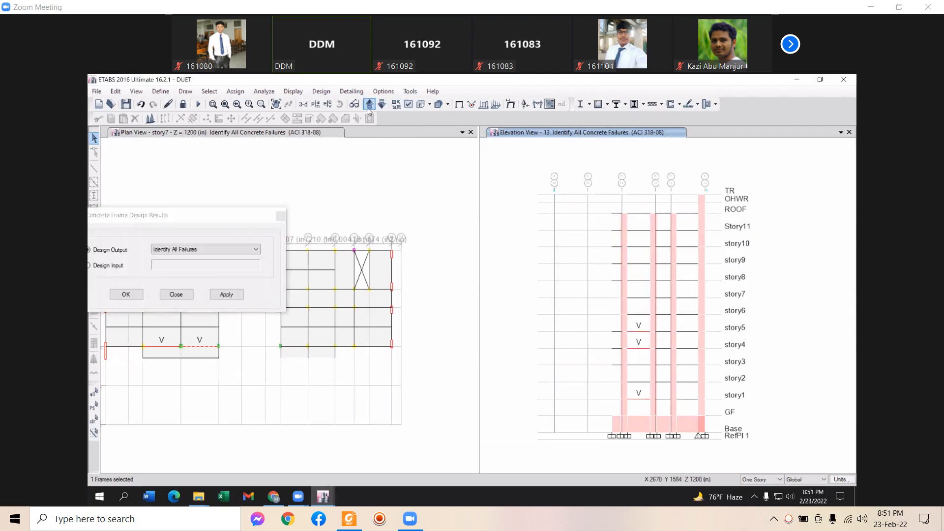
click(368, 107)
click(368, 107)
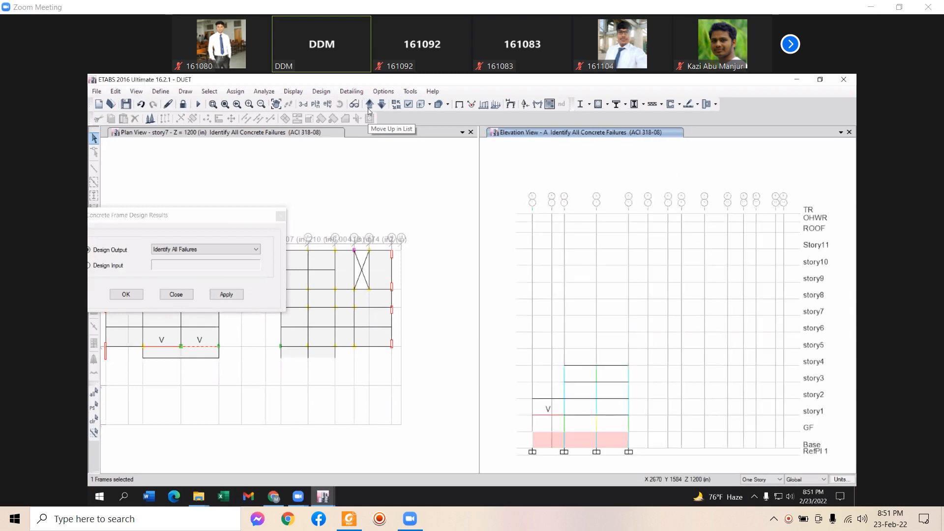
click(368, 108)
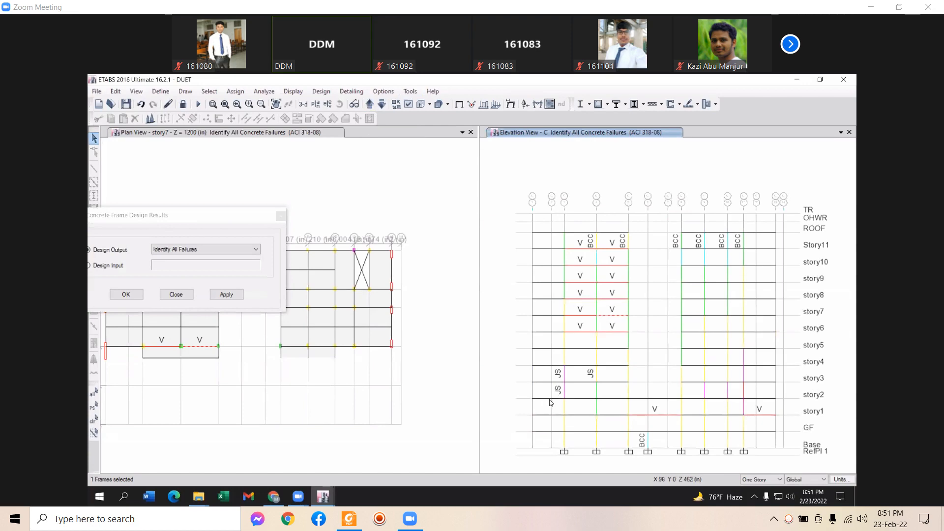
scroll(543, 400, up, 3)
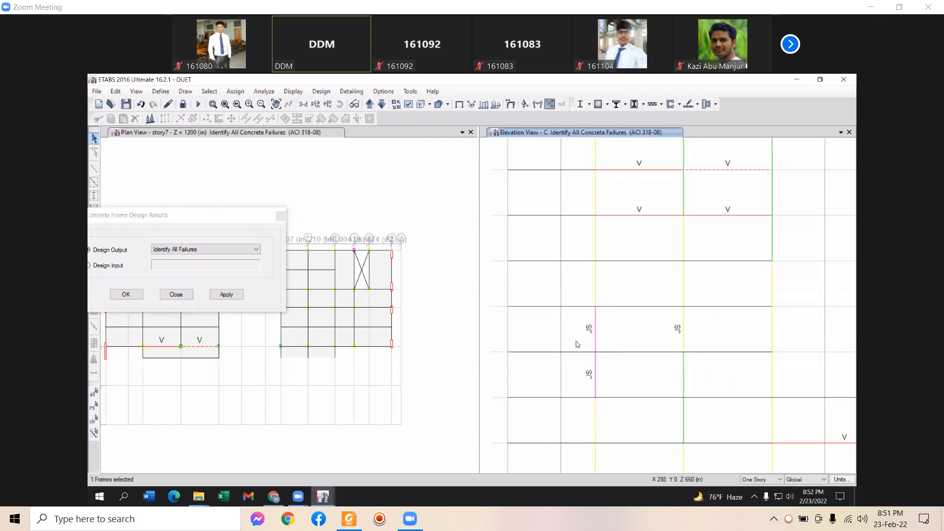
middle_drag(608, 335, 625, 334)
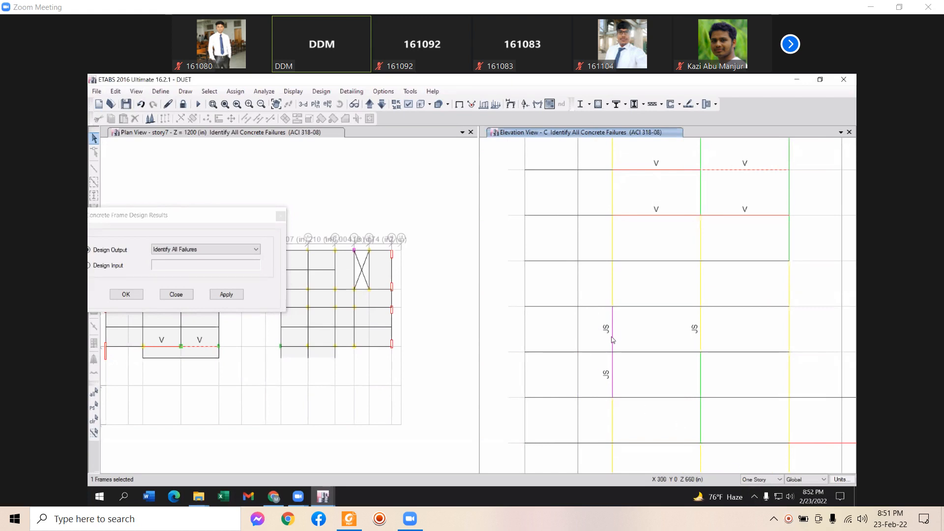
click(612, 339)
middle_drag(699, 305, 687, 369)
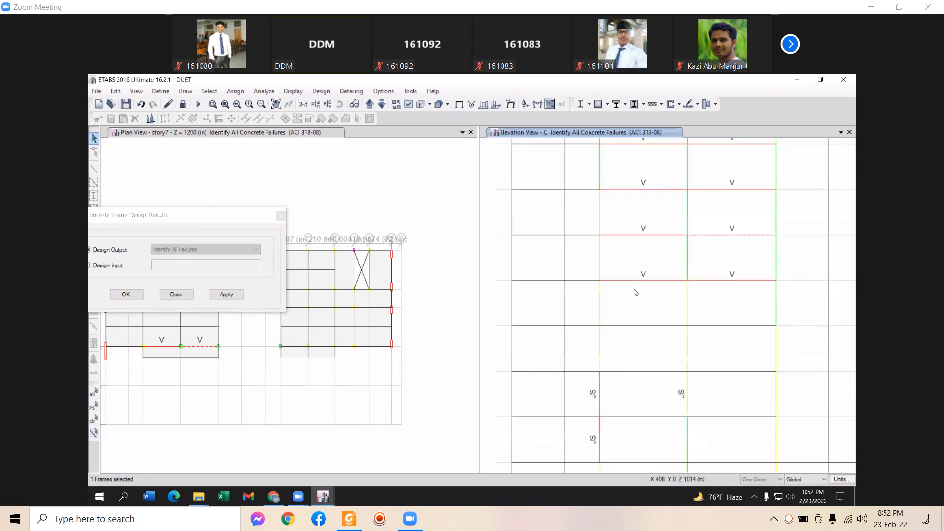
middle_drag(649, 291, 653, 277)
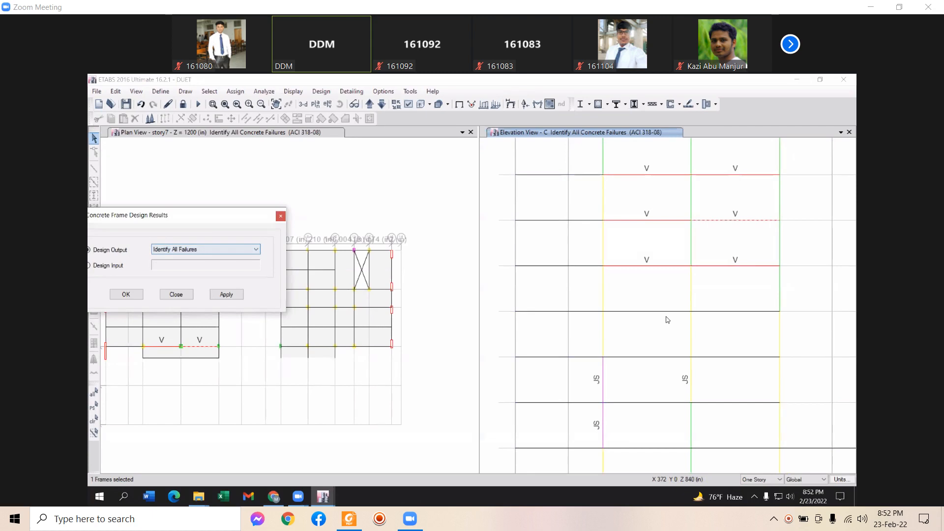
scroll(618, 319, down, 5)
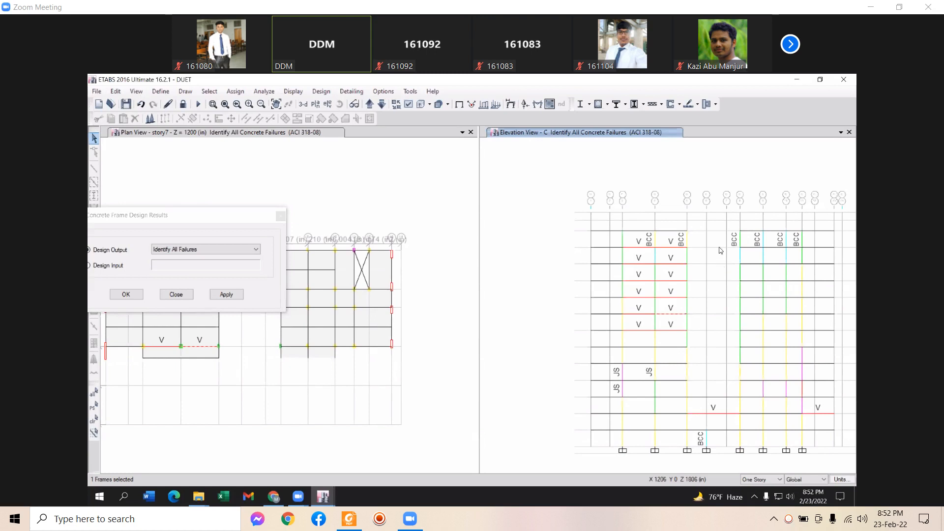
Drag the Display Concrete Frame Design Results dialog to the centre of the plan view
drag(185, 212, 311, 212)
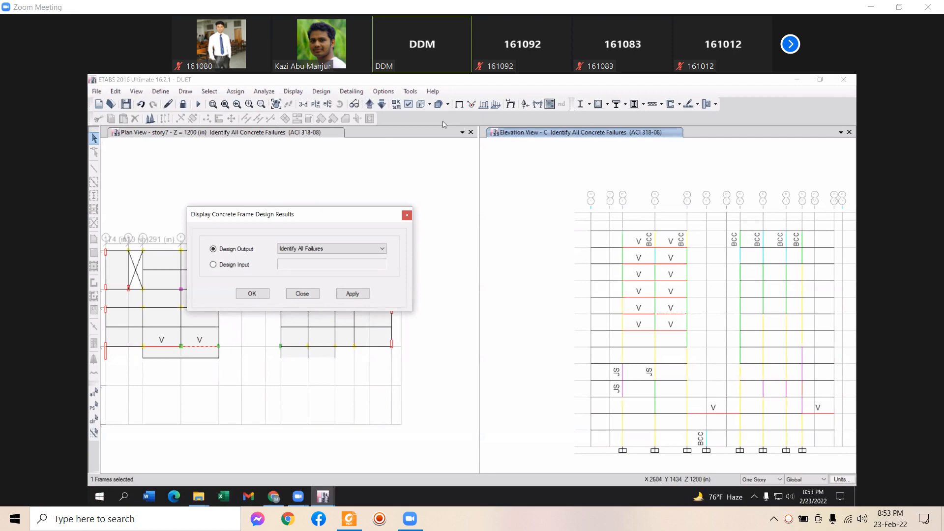
Close the design results dialog, leaving all concrete failures shown in story7 plan and elevation C
click(407, 216)
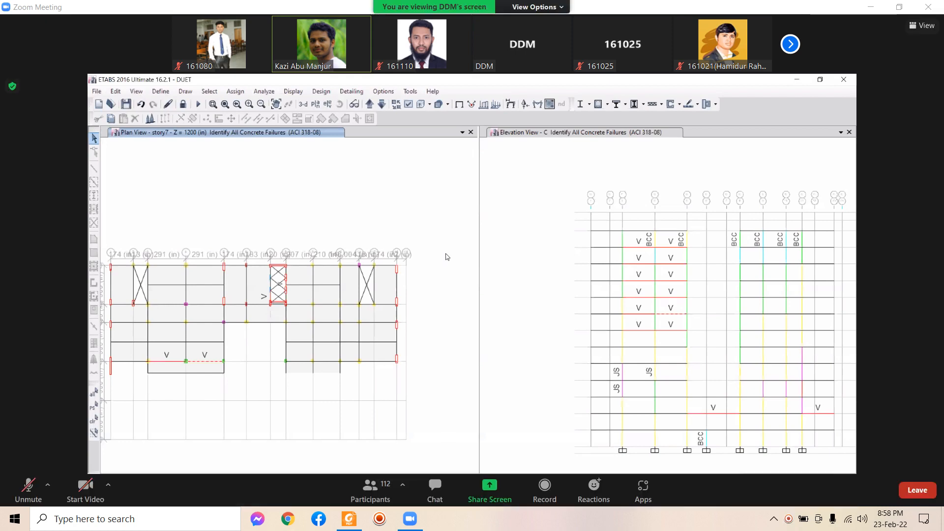
Show the screen recorder's control panel from its tray menu and reposition its floating toolbar
right_click(787, 518)
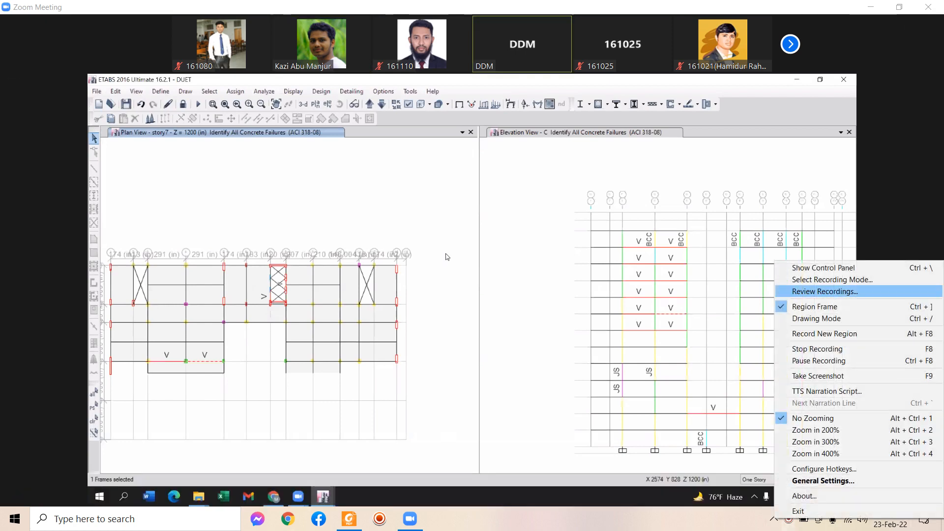
click(816, 268)
drag(605, 510, 615, 520)
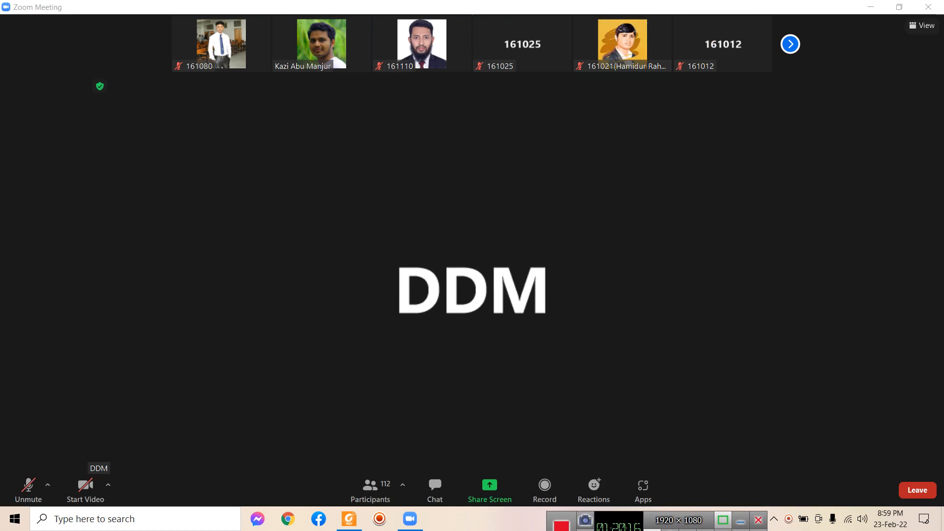
Nudge the recorder toolbar up, then slightly down, so it sits fully above the taskbar
drag(619, 530, 620, 520)
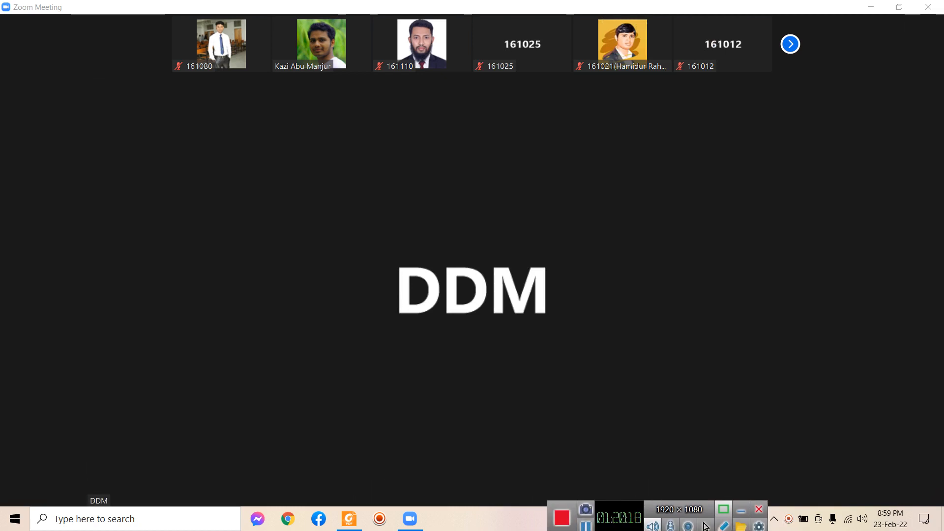
drag(623, 514, 623, 522)
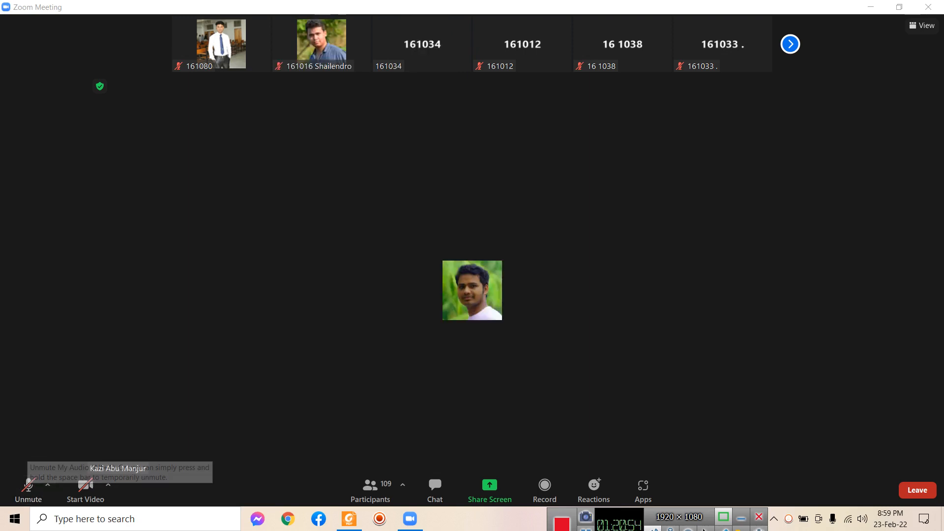
click(28, 485)
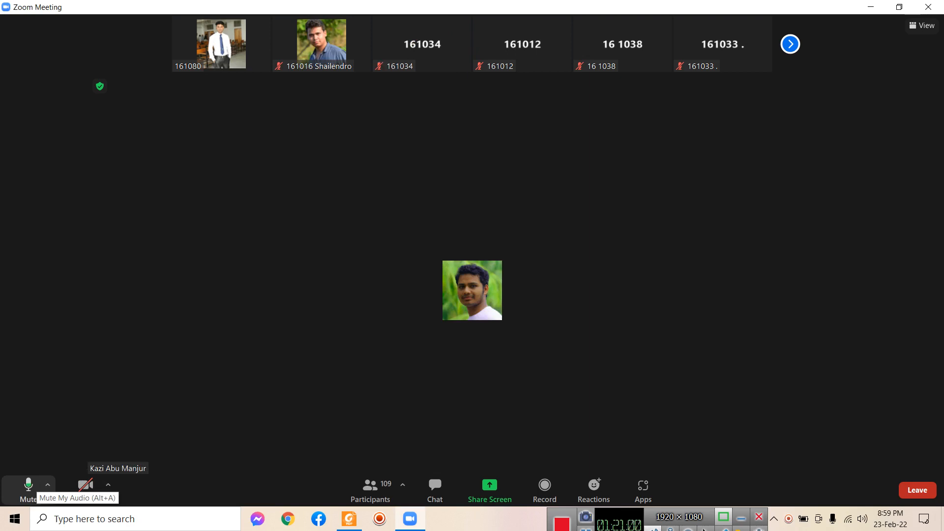
click(28, 487)
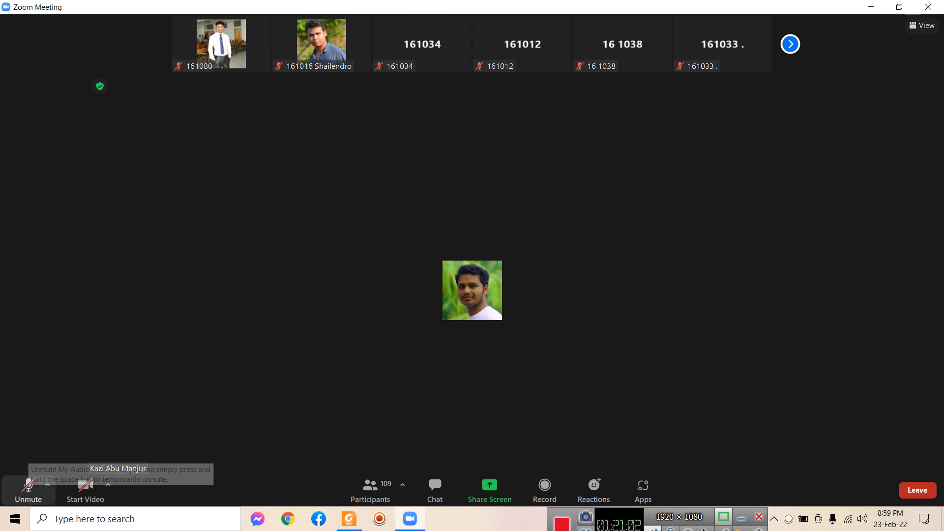
click(28, 489)
click(28, 489)
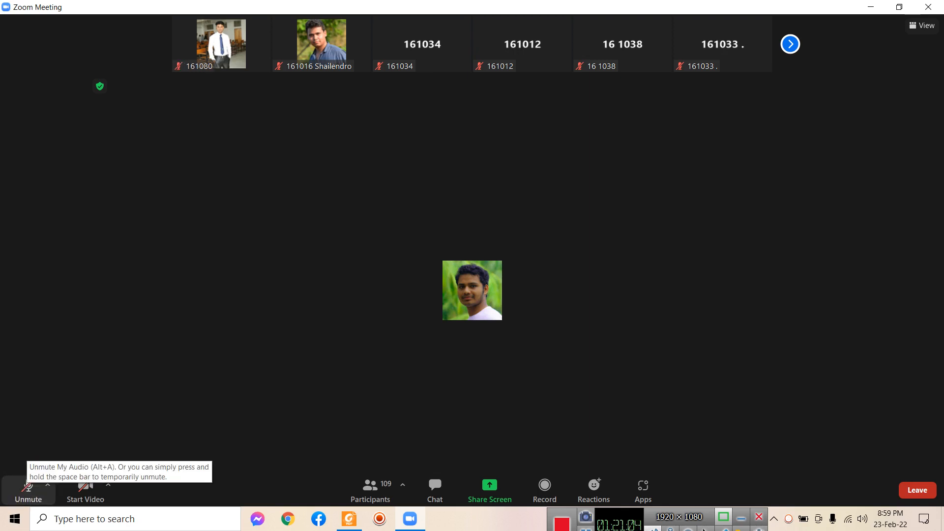